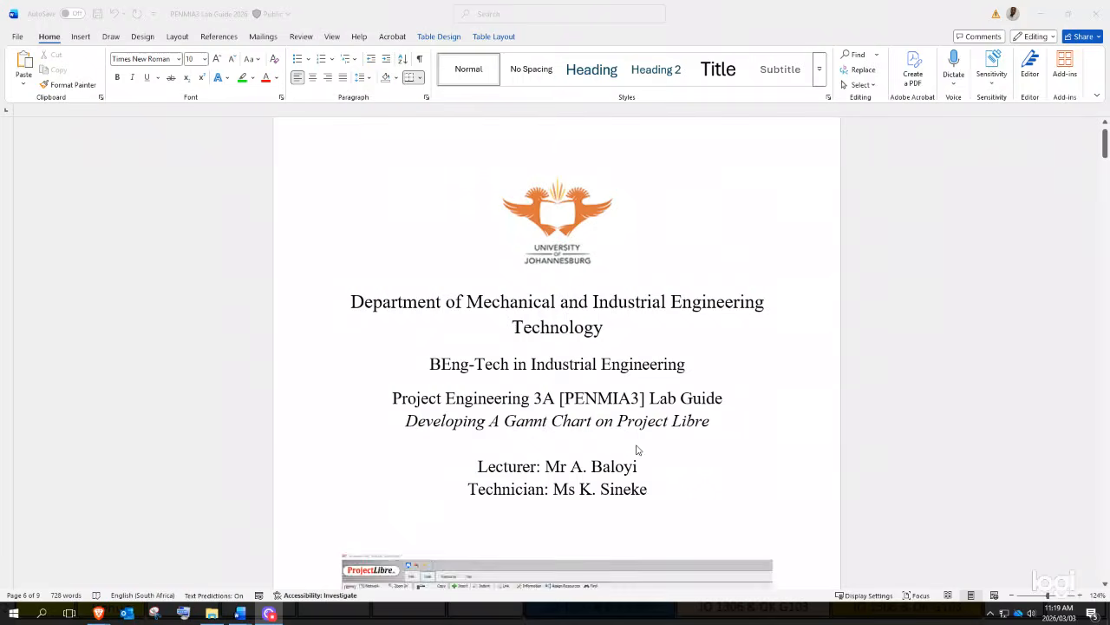
- Scroll the lab guide down toward step 4's table of tasks T1–T12
scroll(641, 413, "down", 2)
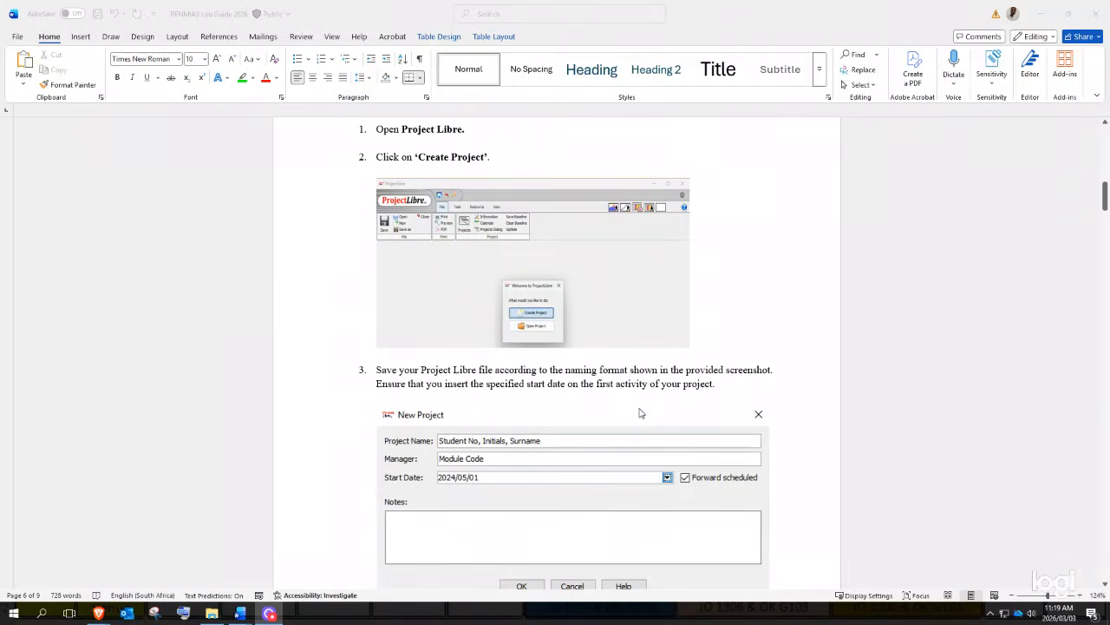
scroll(641, 413, "down", 12)
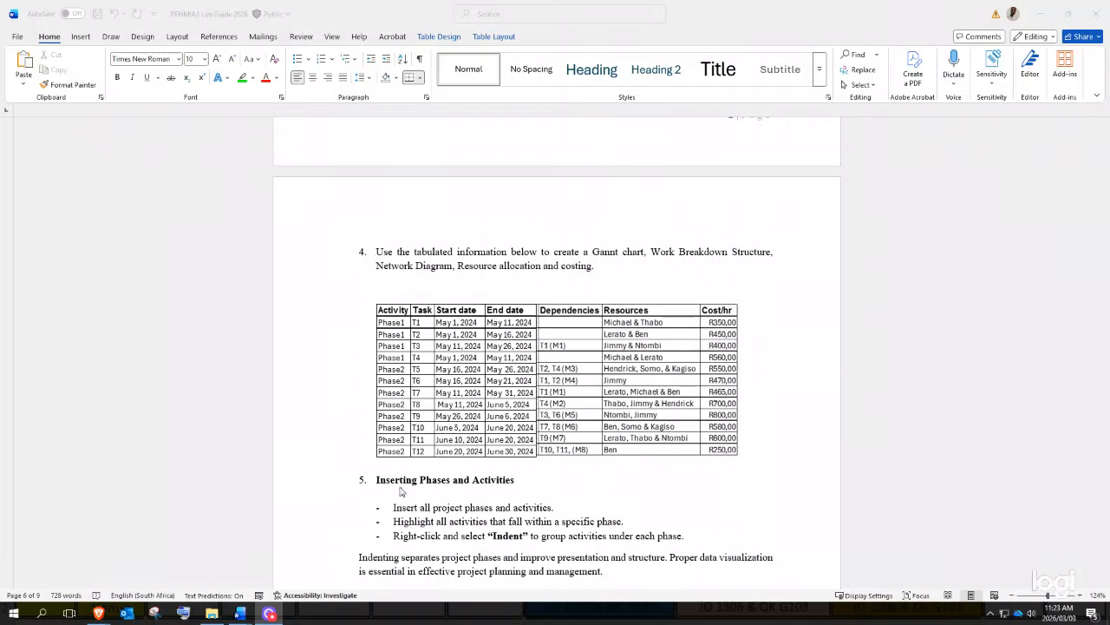
- Scroll down to page 8's For Practice table of Phase 1–4 tasks with daily ZAR costs
scroll(521, 408, "down", 8)
scroll(537, 388, "down", 10)
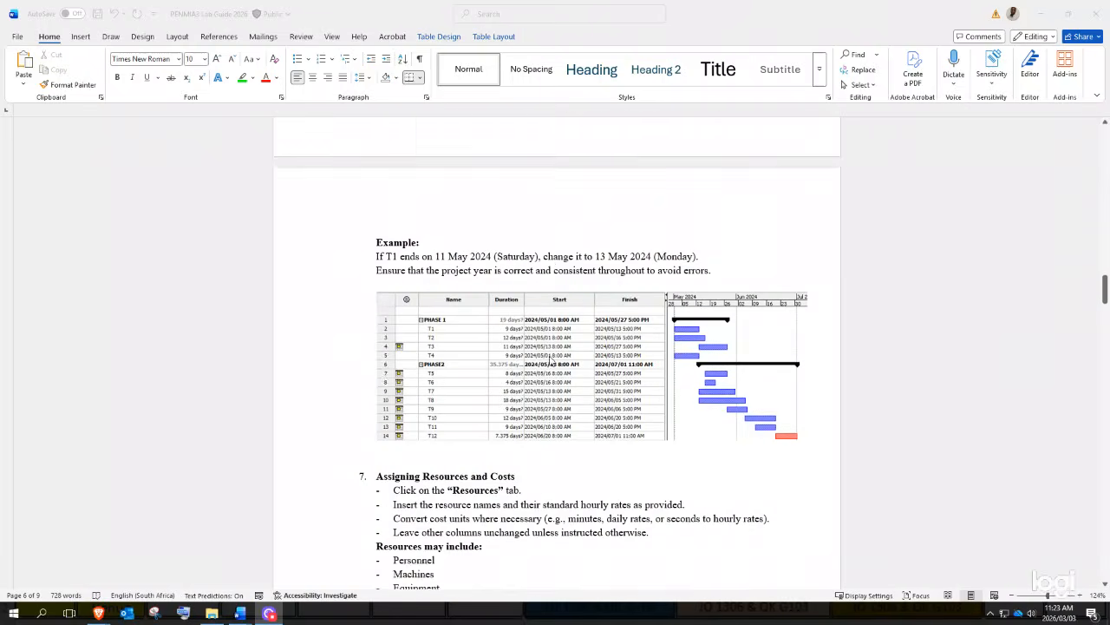
scroll(567, 351, "down", 10)
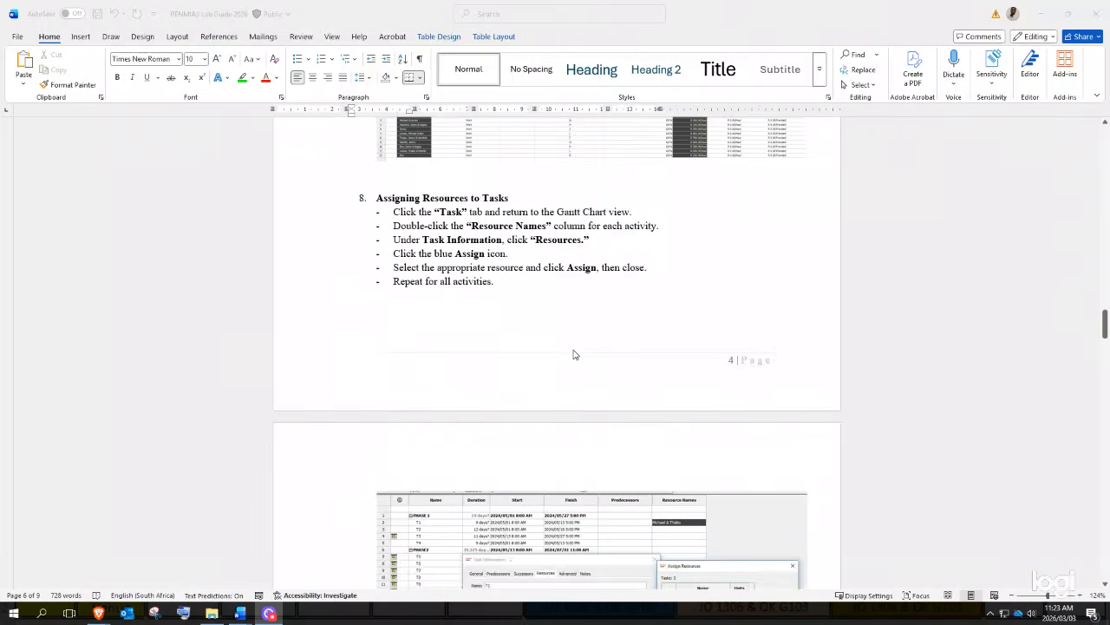
scroll(676, 399, "down", 5)
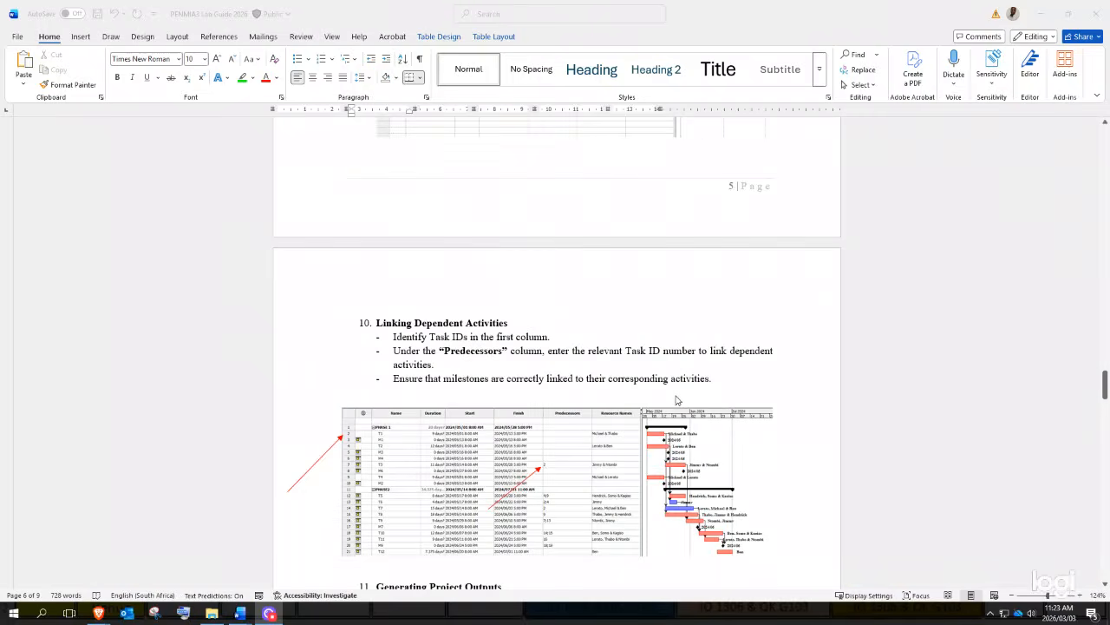
scroll(676, 399, "down", 8)
scroll(675, 399, "down", 12)
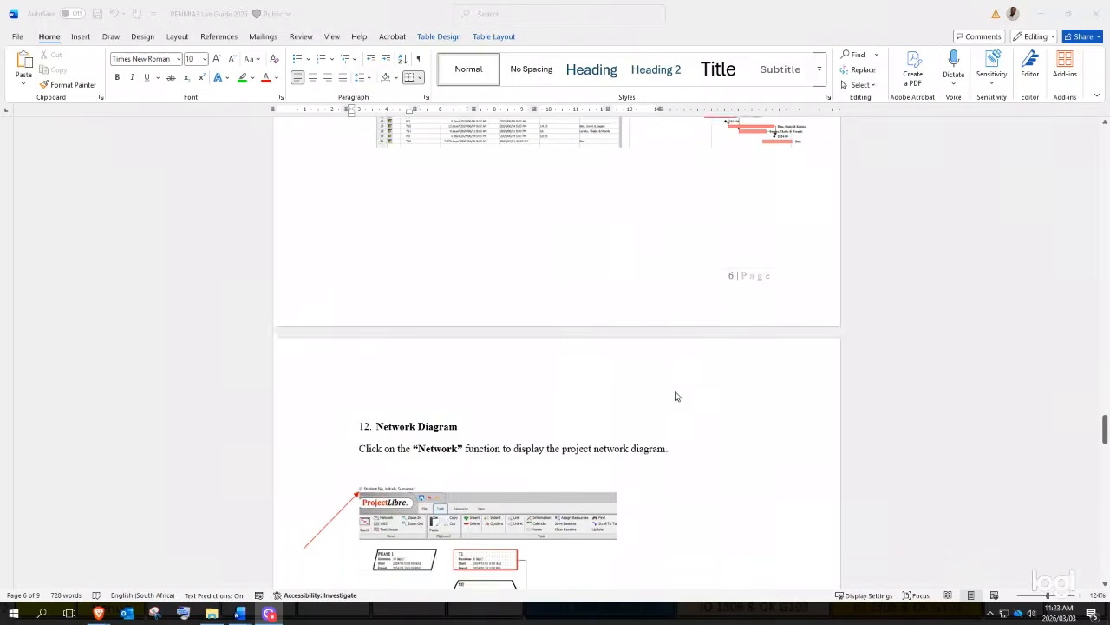
scroll(646, 431, "down", 10)
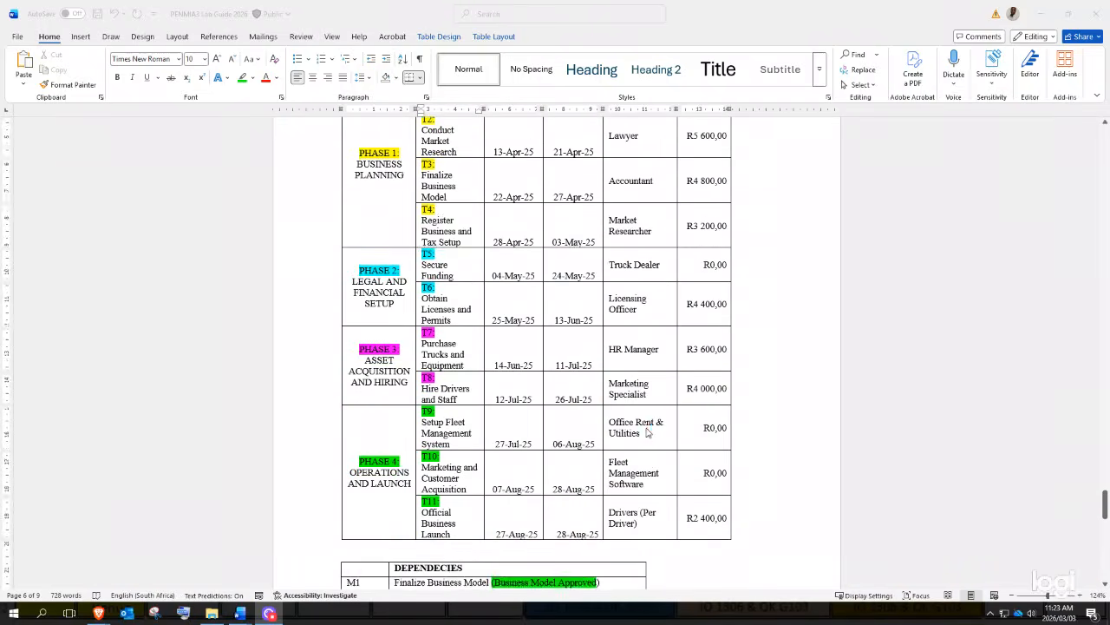
scroll(649, 399, "up", 6)
scroll(646, 384, "up", 3)
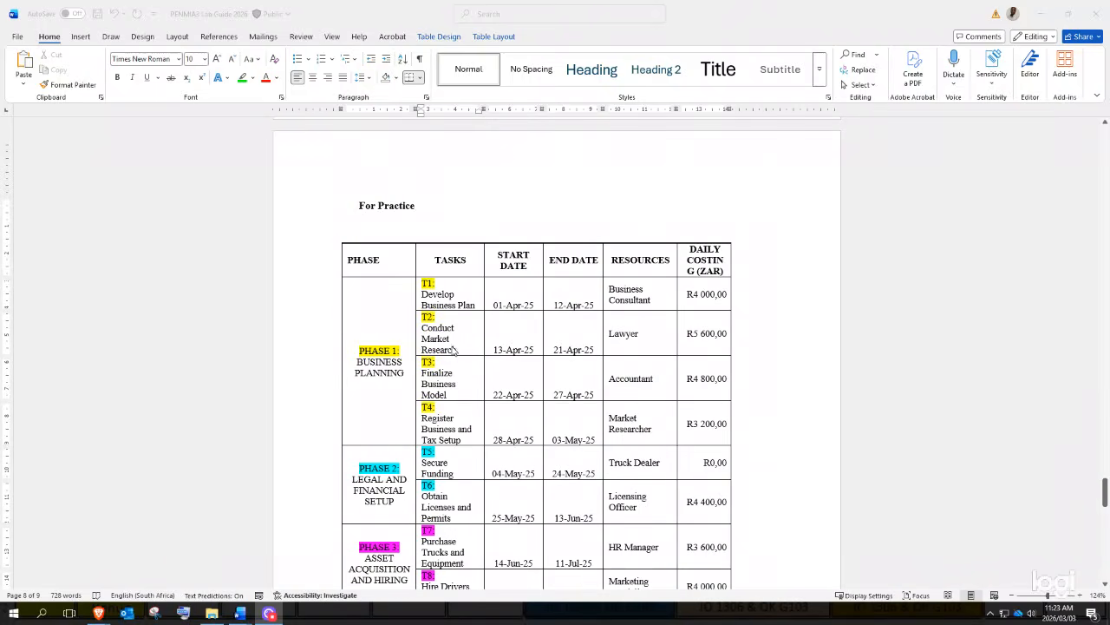
scroll(364, 347, "down", 3)
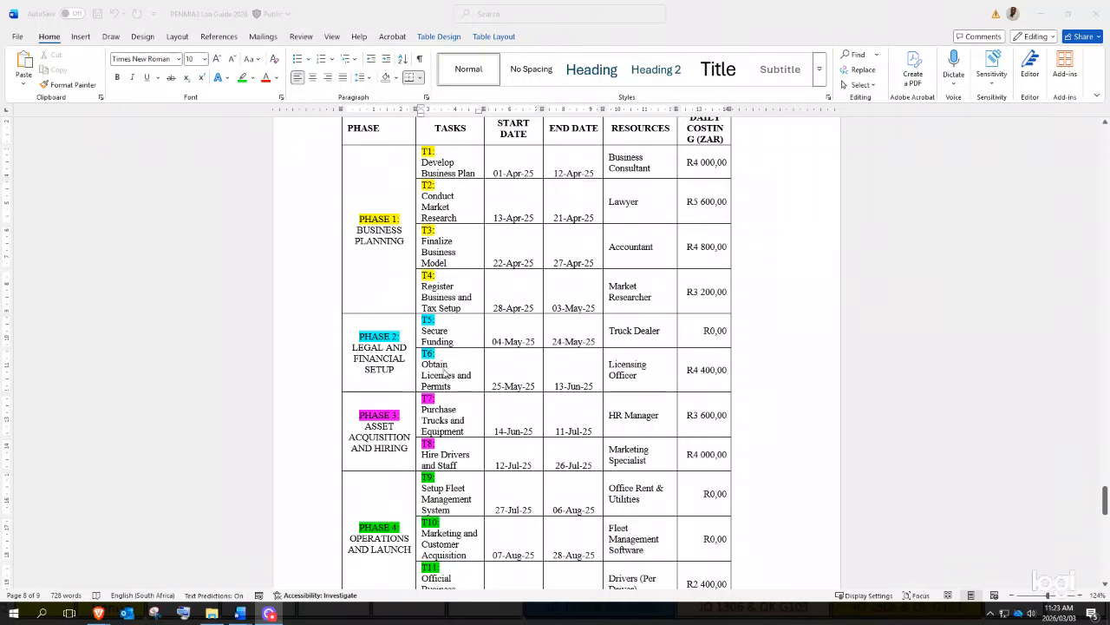
scroll(358, 347, "up", 2)
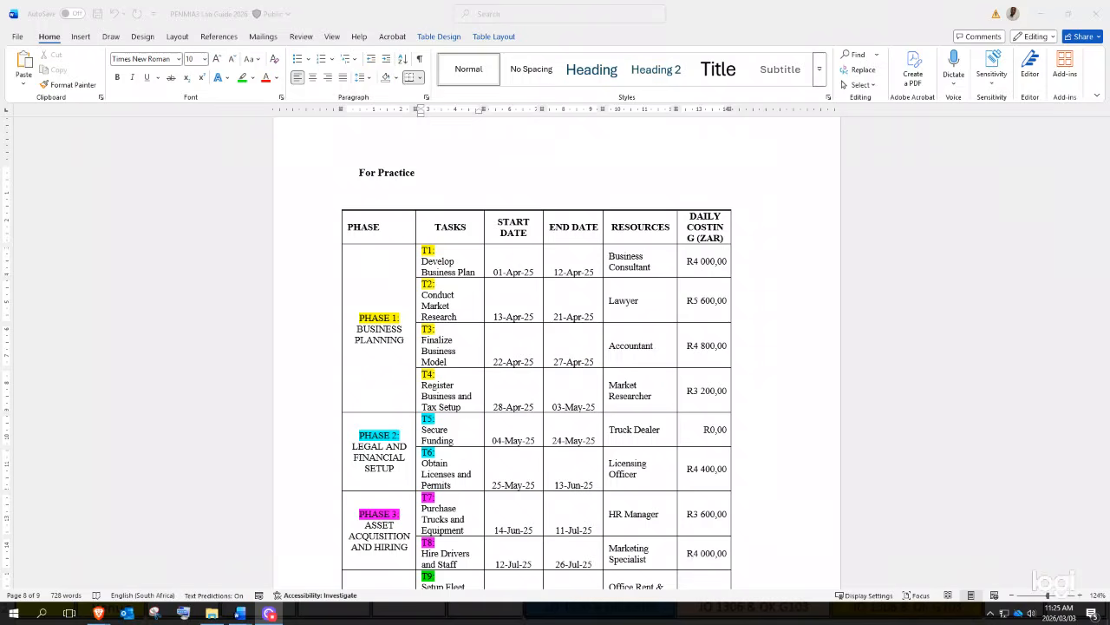
scroll(656, 373, "up", 5)
scroll(654, 374, "down", 5)
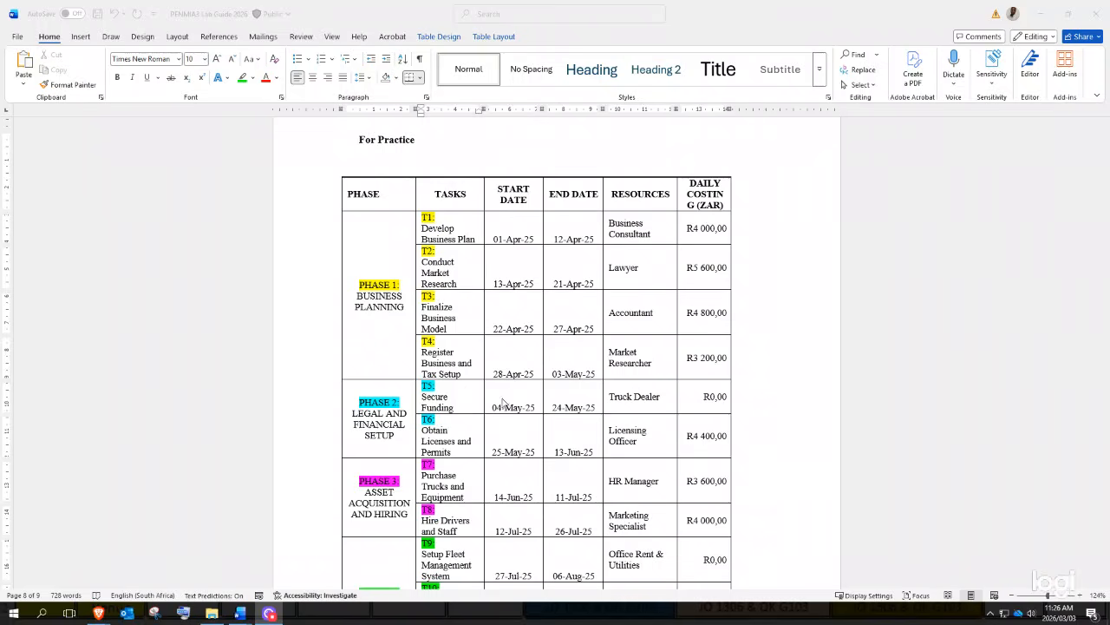
- Scroll back up to section 4's activity table of tasks T1–T12 and the Inserting Phases section
scroll(639, 486, "up", 15)
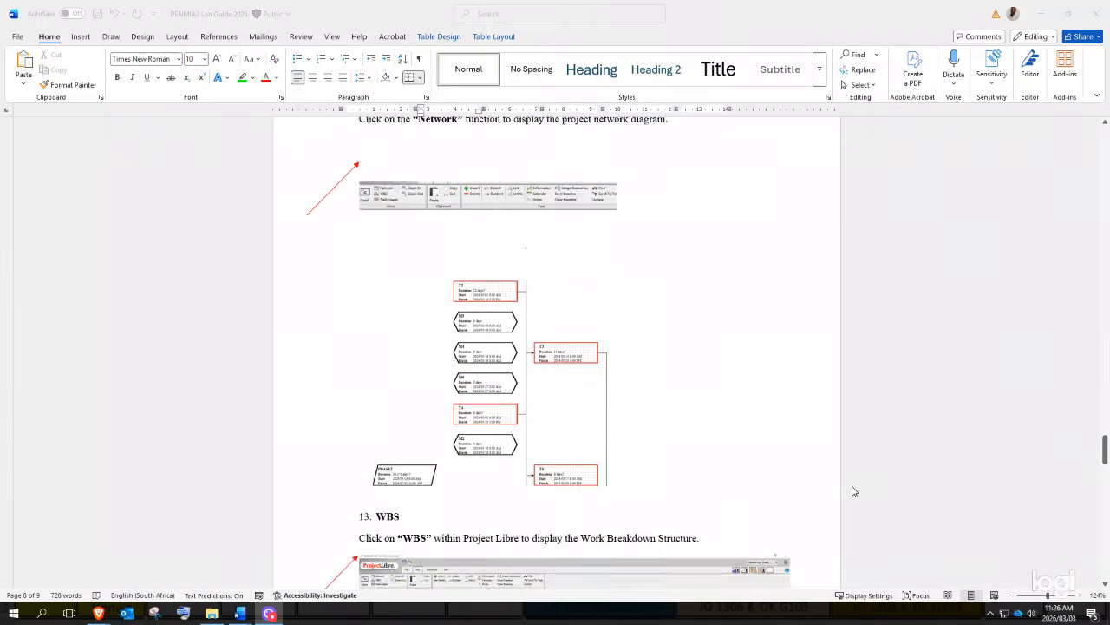
scroll(870, 455, "up", 15)
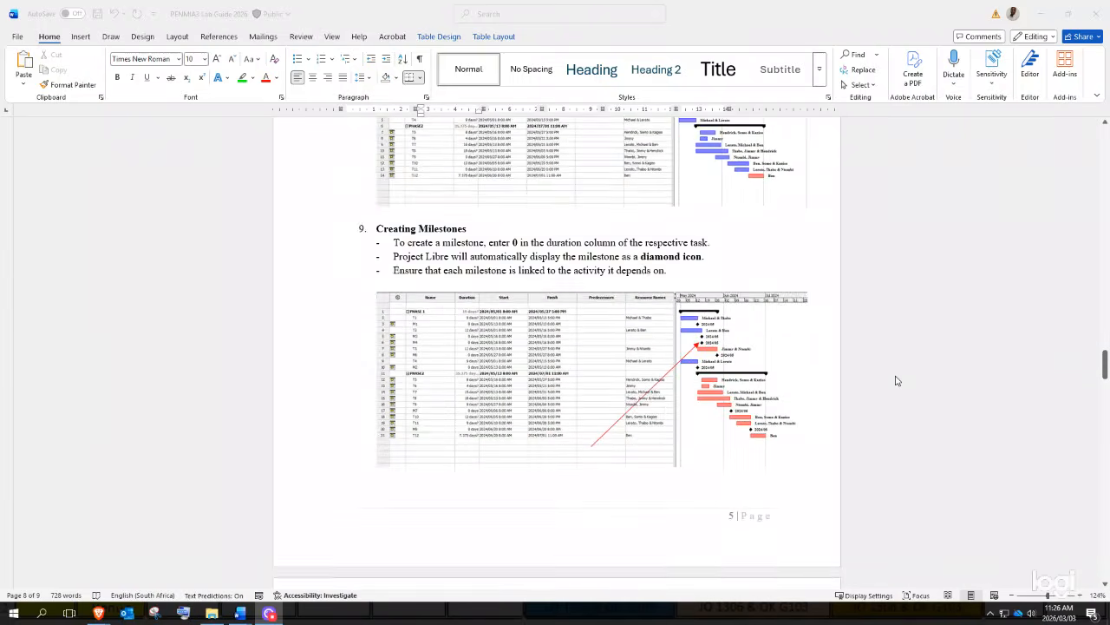
scroll(897, 380, "up", 5)
scroll(898, 379, "up", 12)
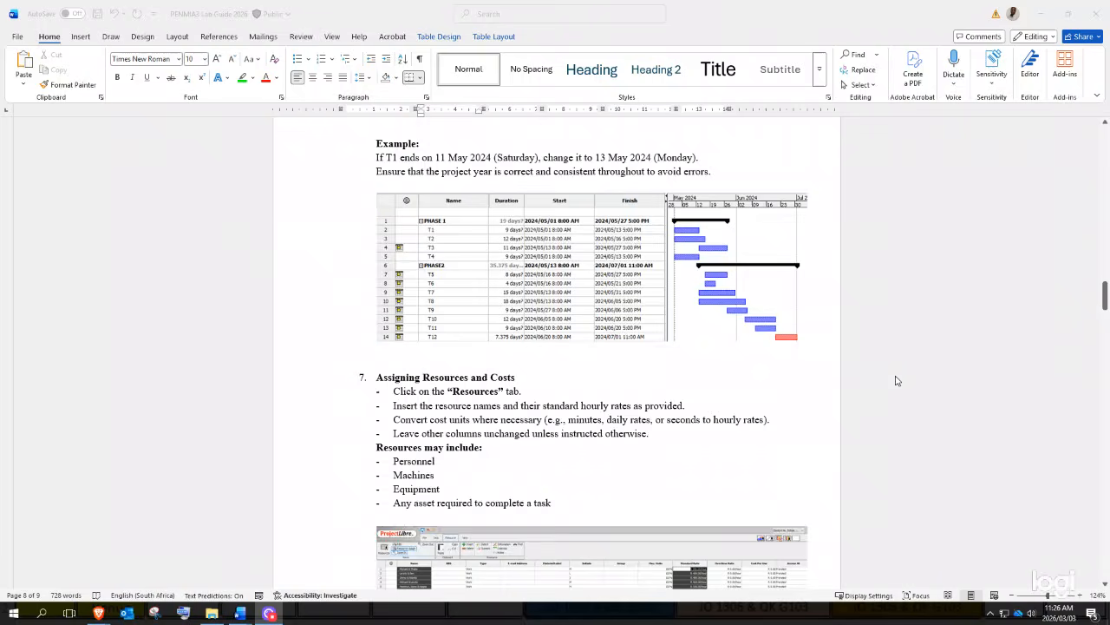
scroll(897, 379, "up", 4)
scroll(898, 379, "down", 5)
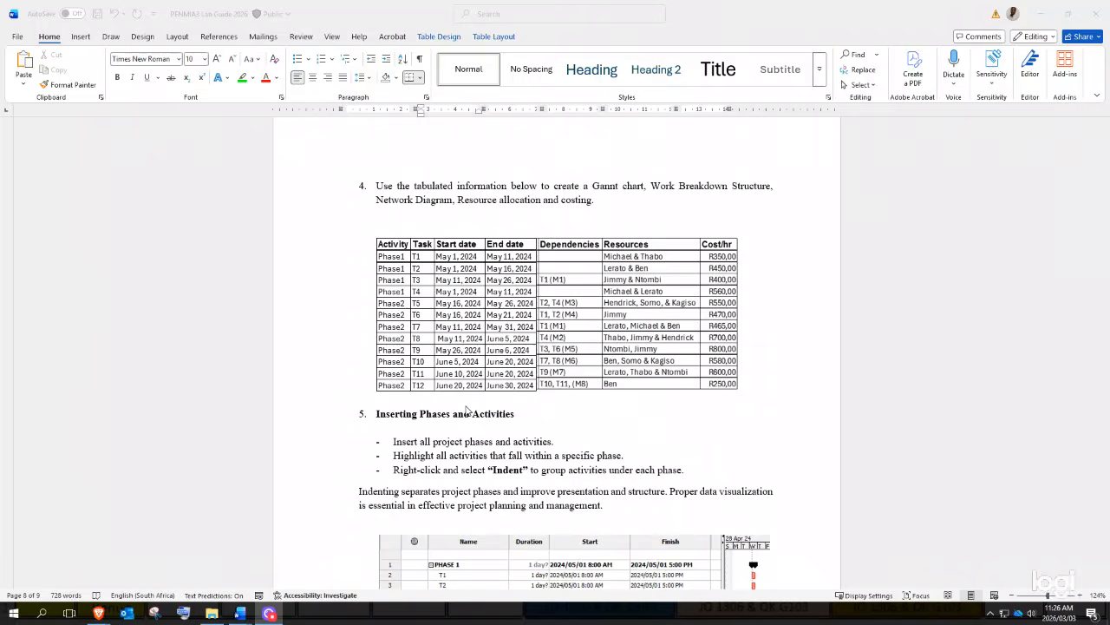
scroll(613, 376, "down", 5)
- Jump to page 8 and move between the For Practice table and its dependencies list
left_click_drag(1105, 265, 1105, 527)
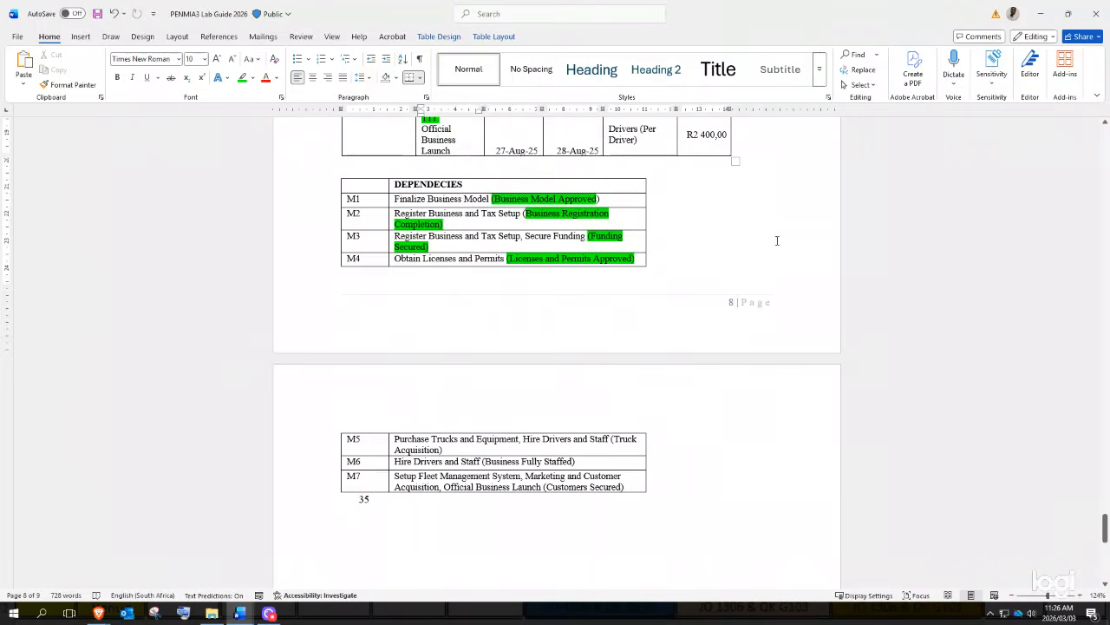
scroll(778, 241, "up", 2)
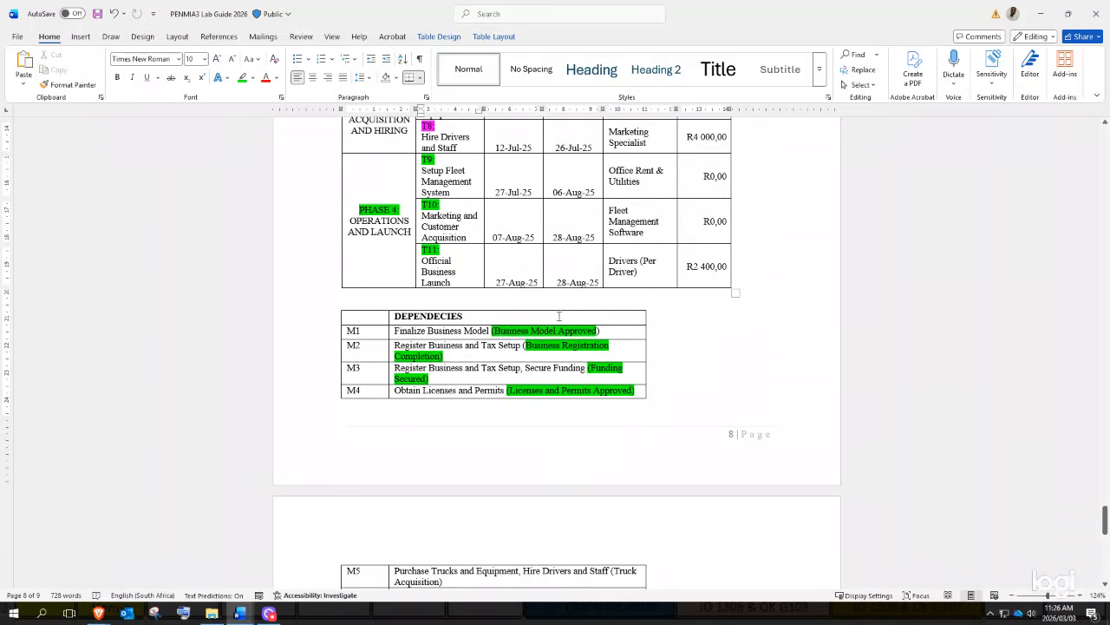
scroll(498, 337, "up", 6)
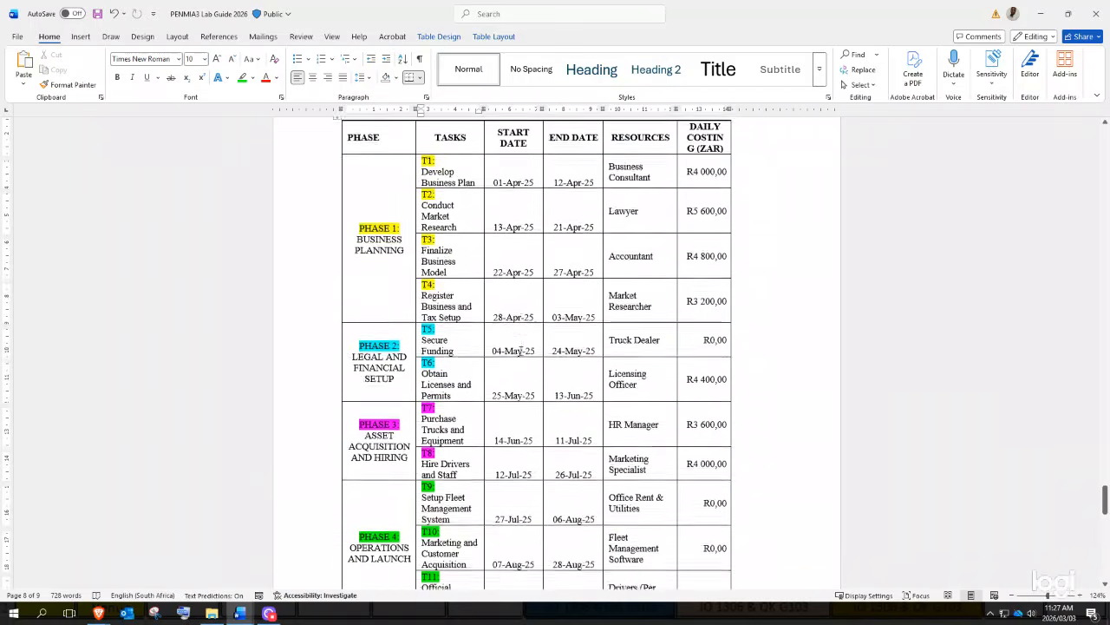
scroll(498, 336, "down", 6)
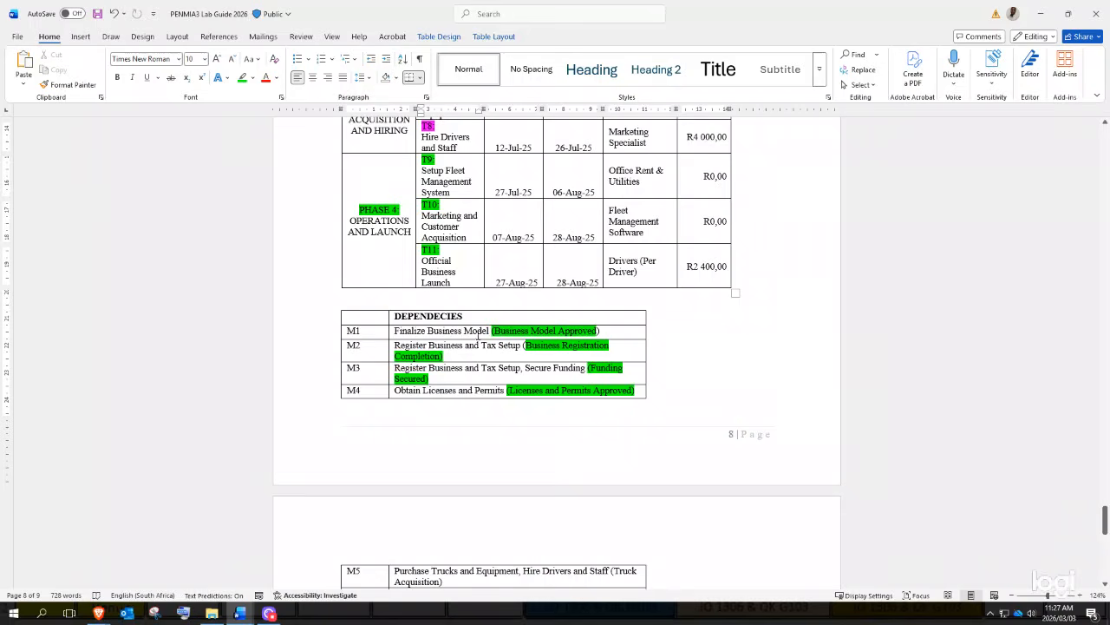
scroll(489, 330, "up", 10)
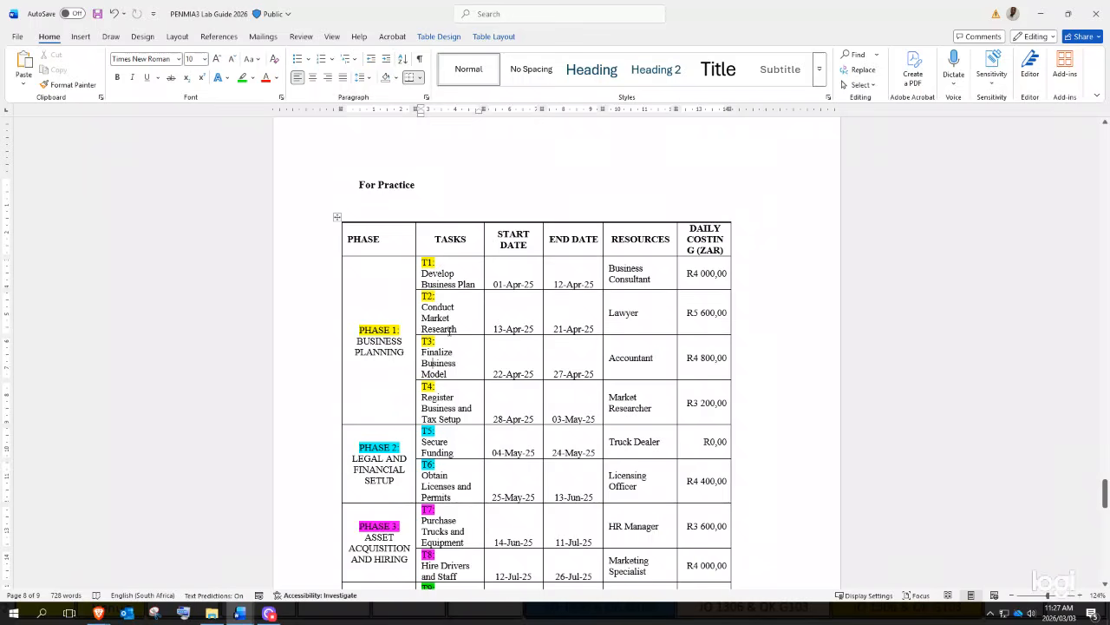
- Select the T3 Finalize Business Model cell, review the nearby rows, then clear the selection
mouse_move(456, 371)
left_mouse_down()
mouse_move(395, 351)
mouse_move(442, 370)
left_mouse_up()
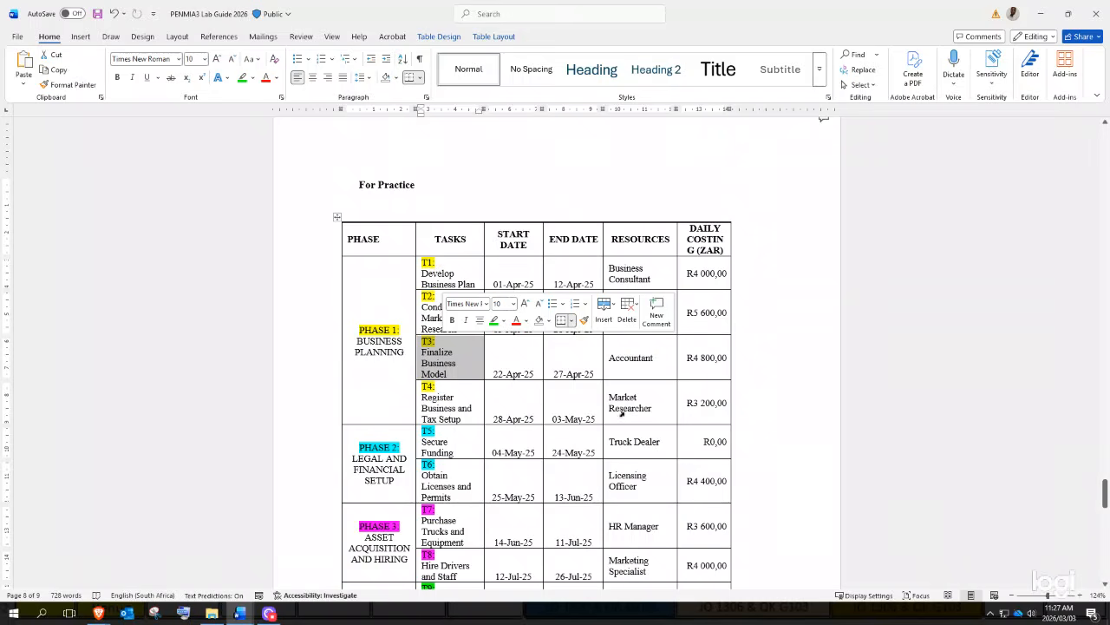
scroll(635, 457, "down", 3)
scroll(635, 457, "down", 9)
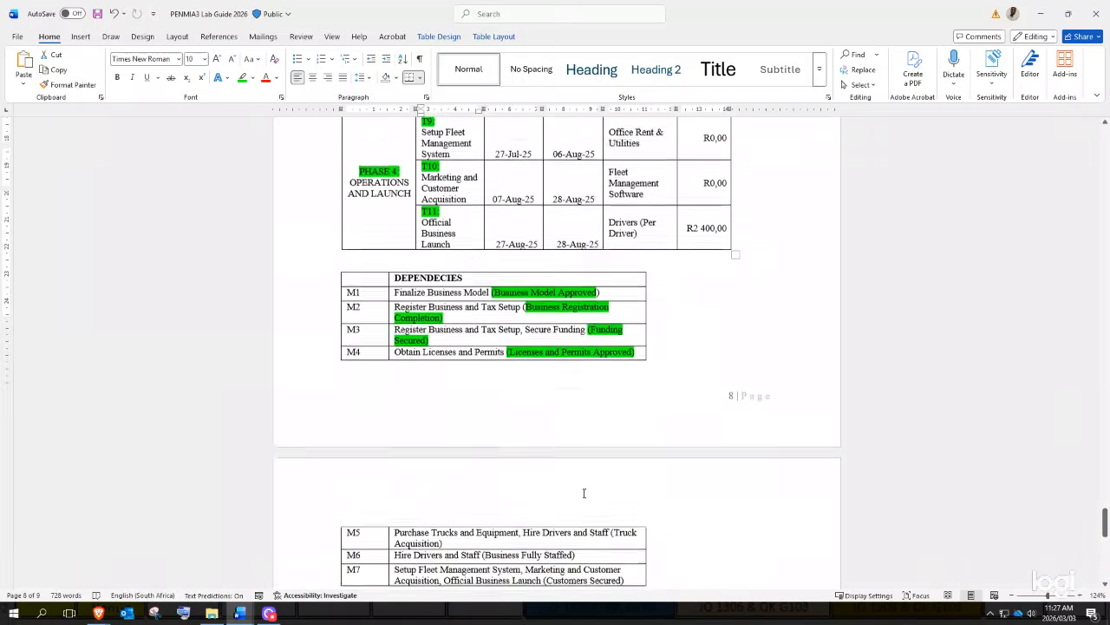
scroll(647, 229, "up", 12)
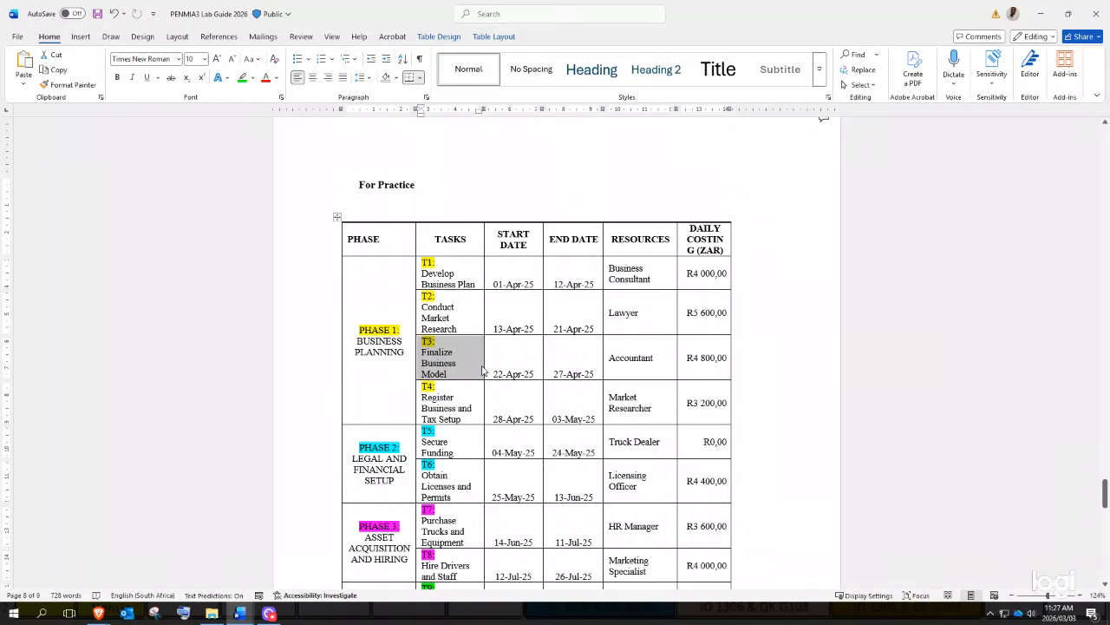
left_click(788, 317)
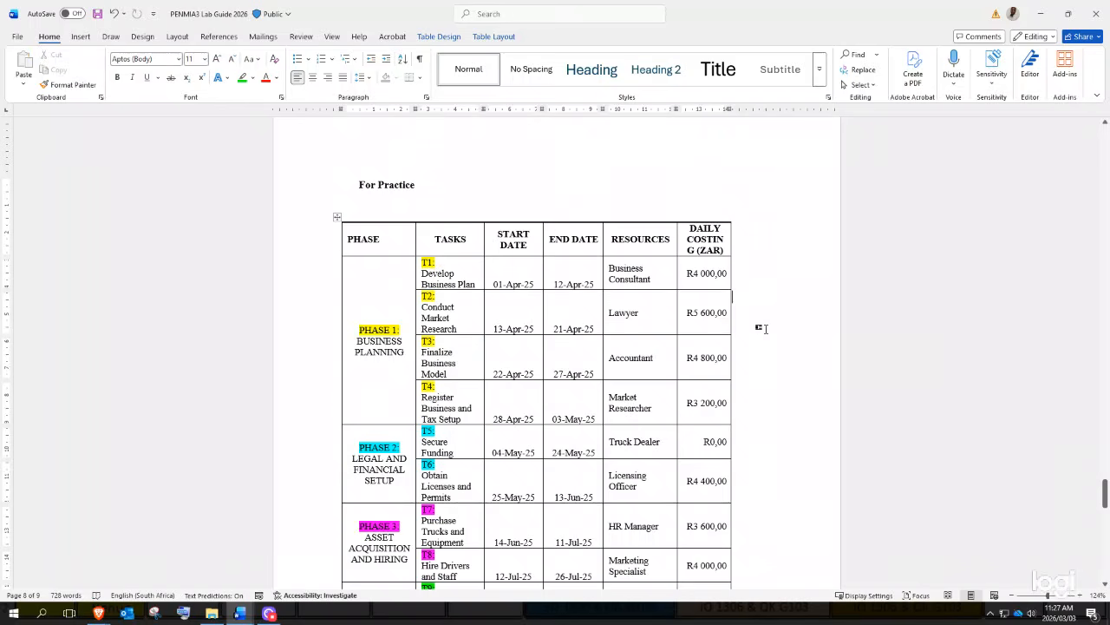
scroll(736, 385, "down", 7)
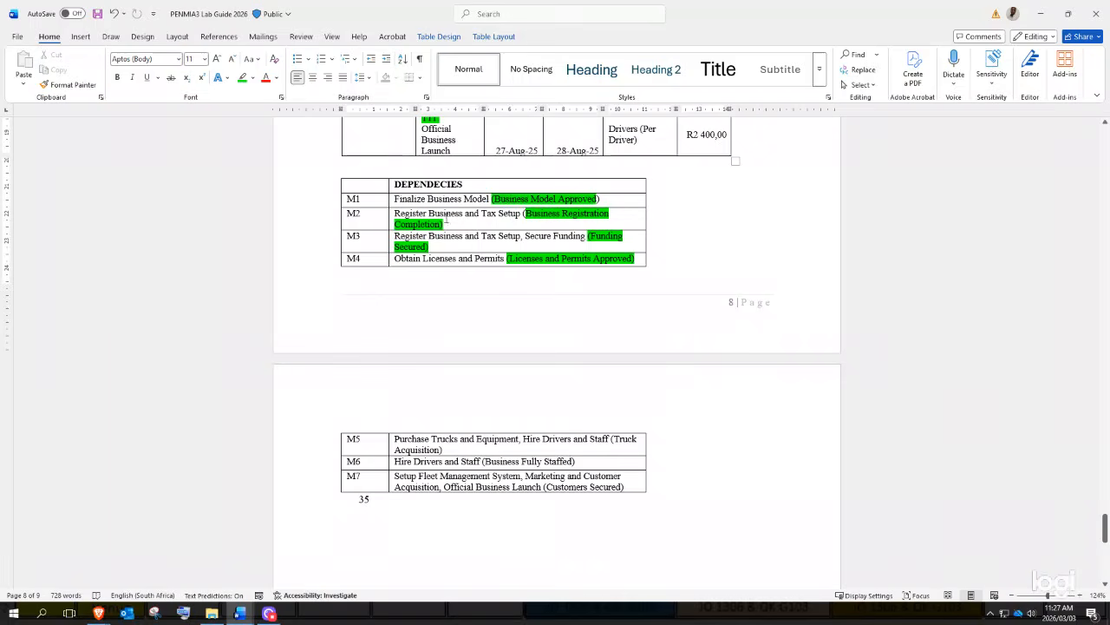
scroll(529, 218, "up", 10)
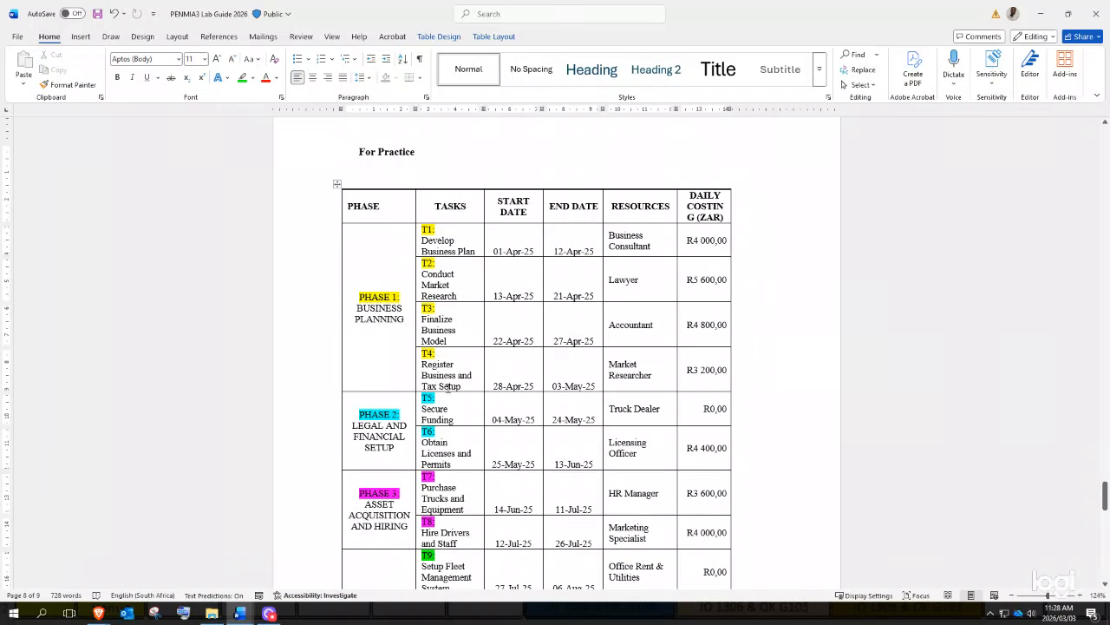
scroll(462, 375, "down", 12)
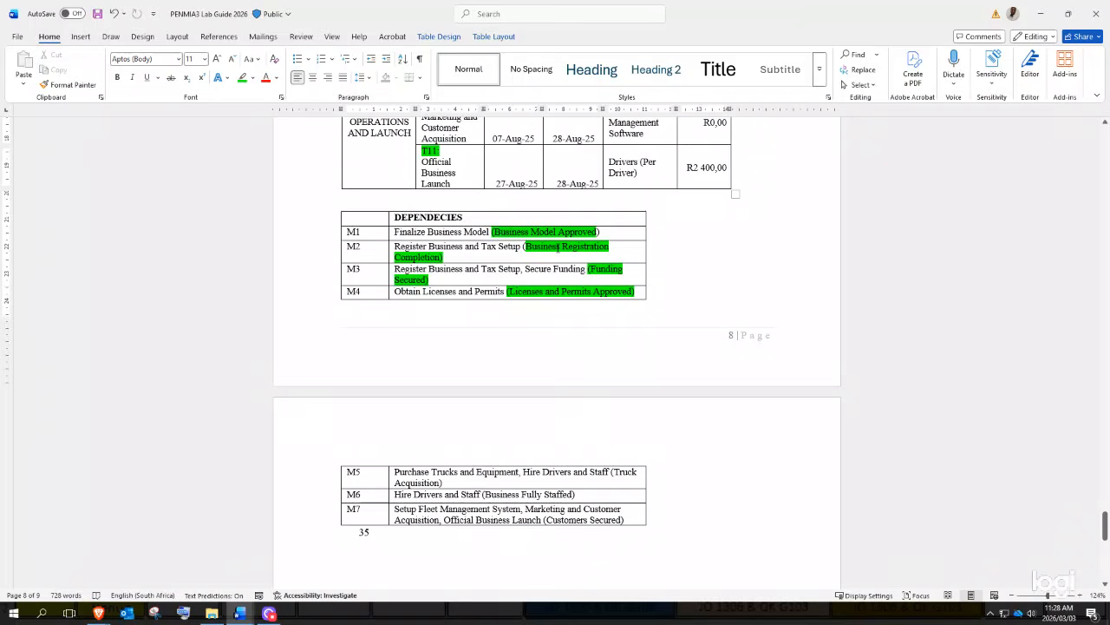
scroll(558, 248, "up", 15)
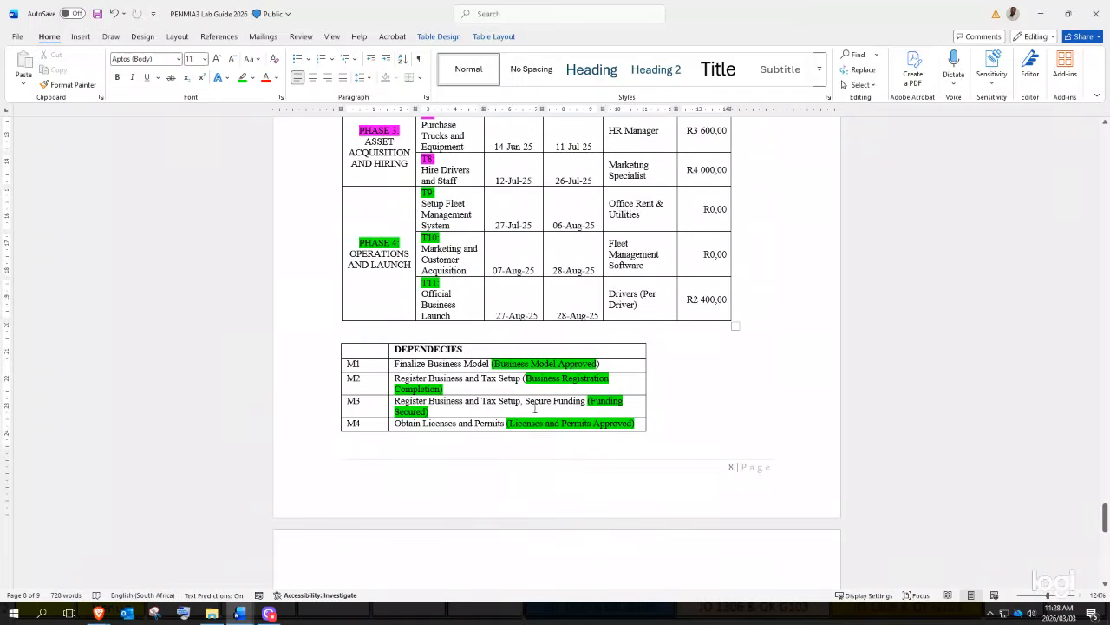
- Scroll back up to section 4's table of tasks T1–T12
scroll(578, 380, "up", 10)
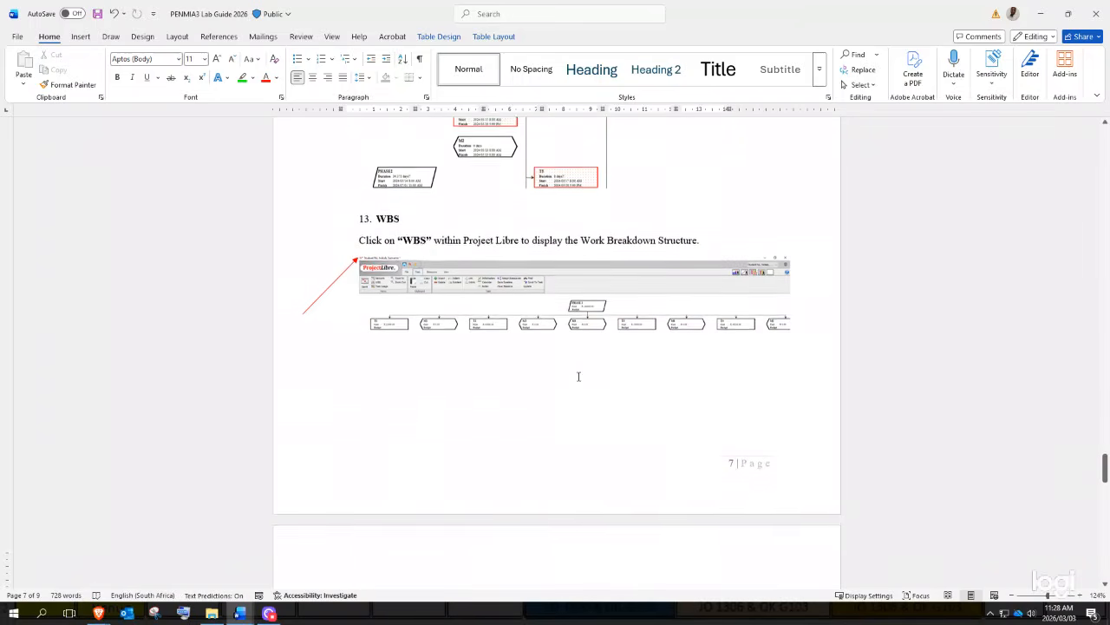
scroll(577, 378, "up", 1)
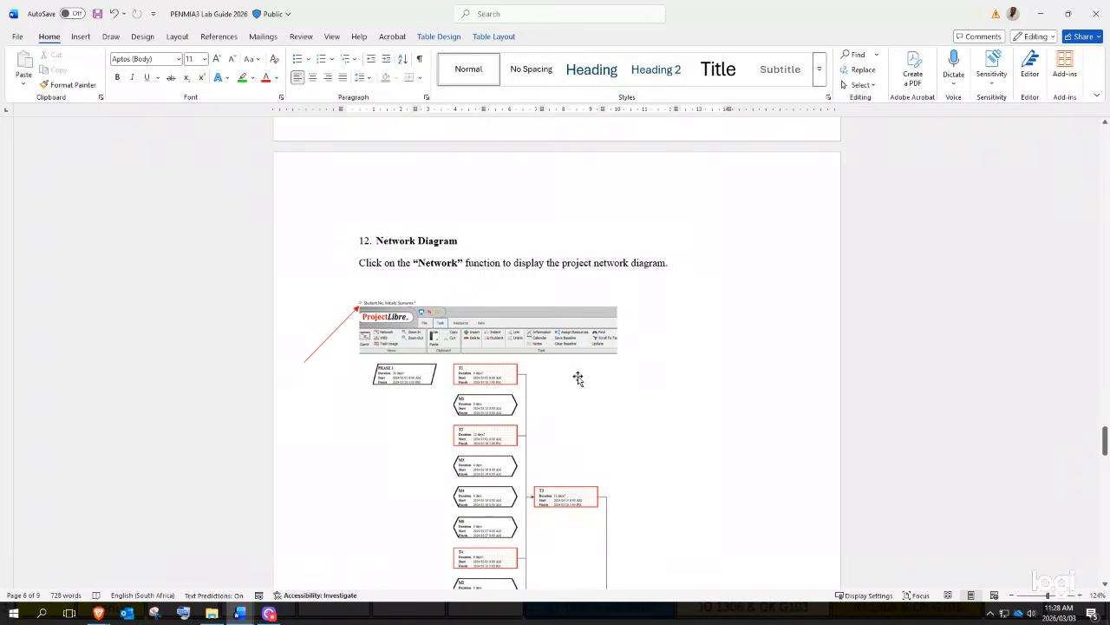
scroll(578, 379, "up", 4)
scroll(579, 375, "up", 5)
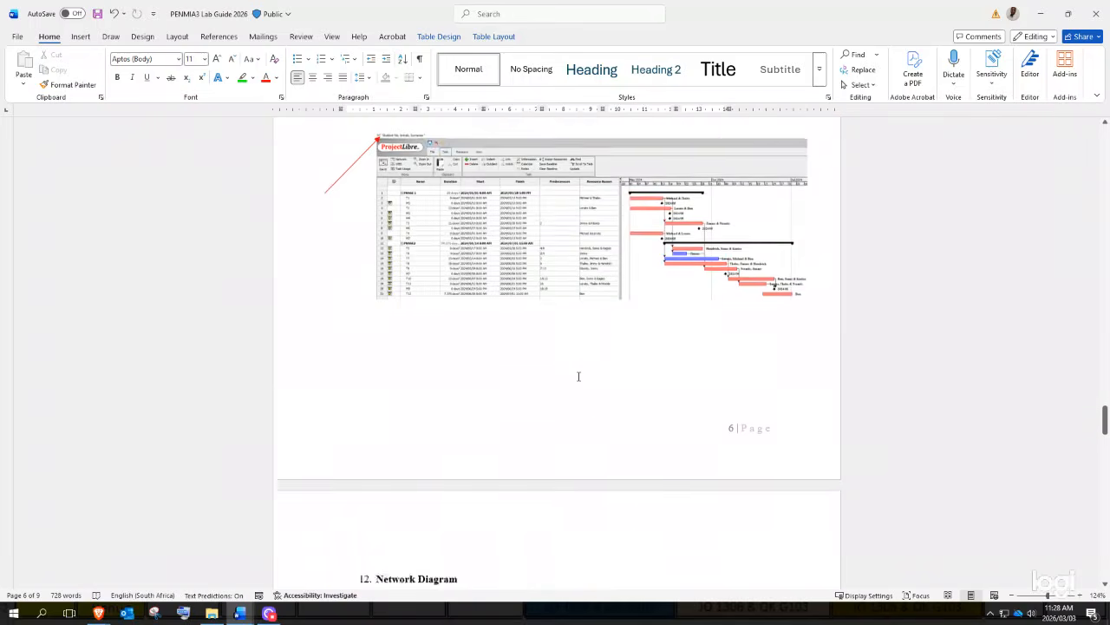
scroll(579, 375, "up", 10)
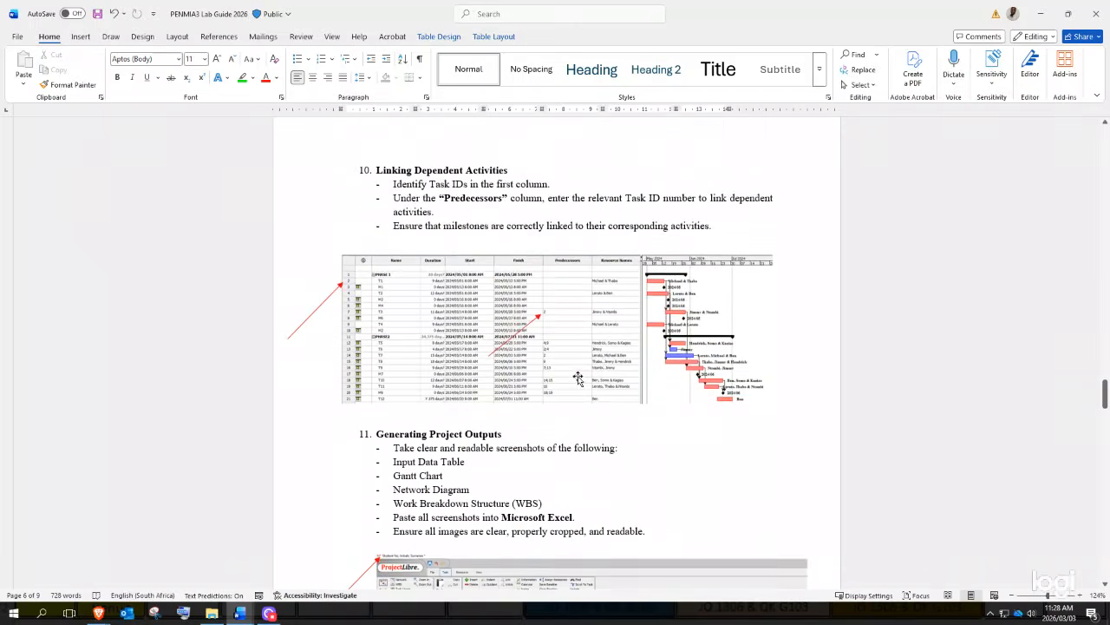
scroll(579, 377, "up", 13)
scroll(579, 375, "up", 20)
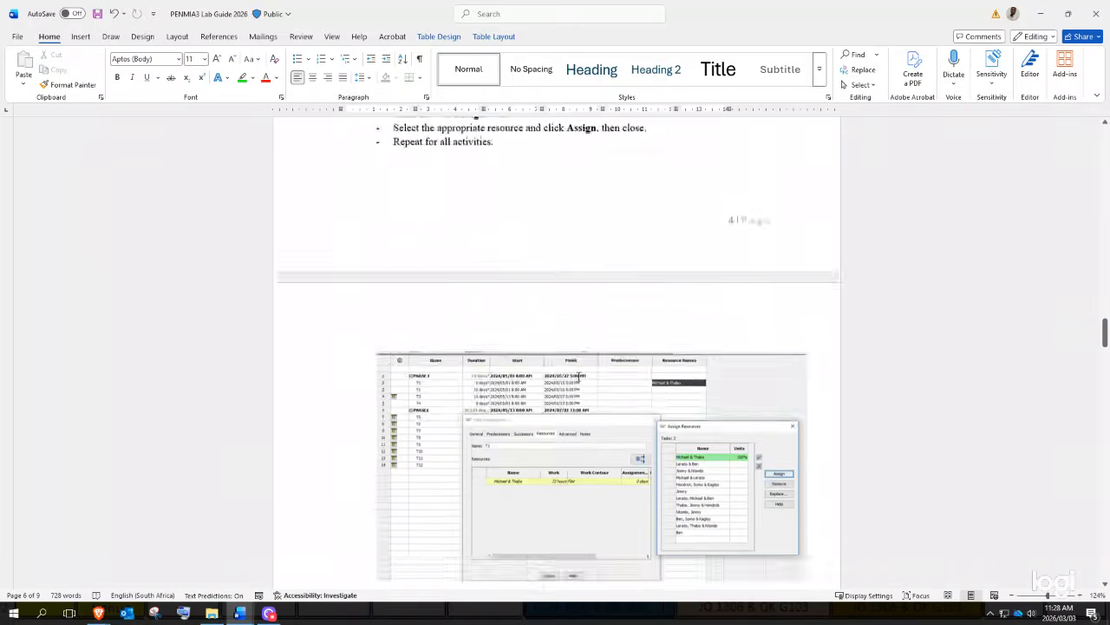
scroll(579, 379, "up", 5)
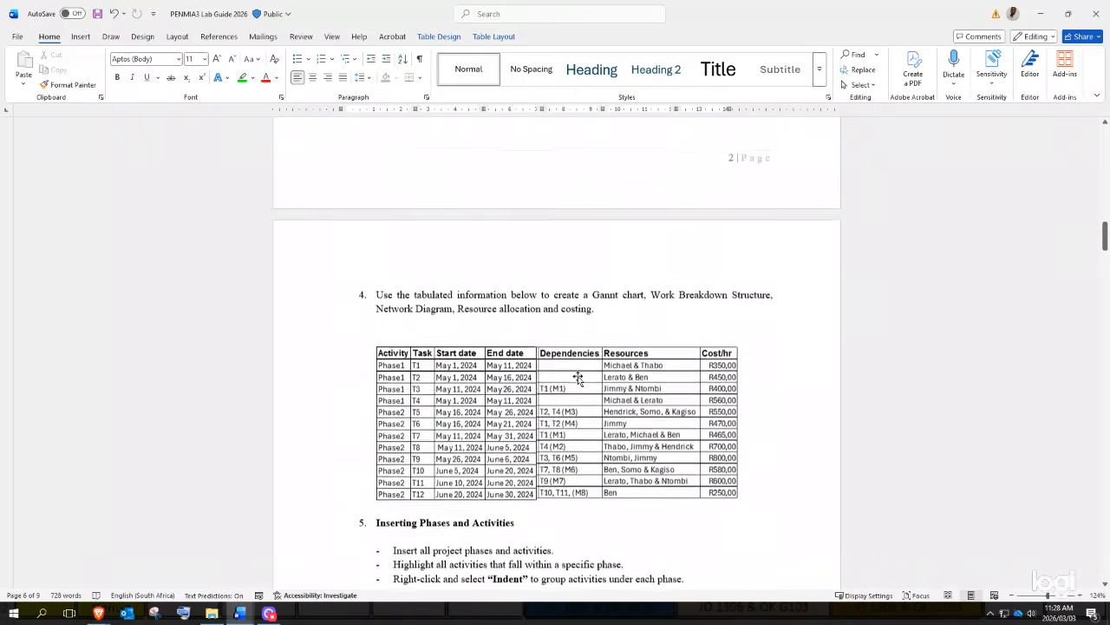
scroll(529, 380, "down", 2)
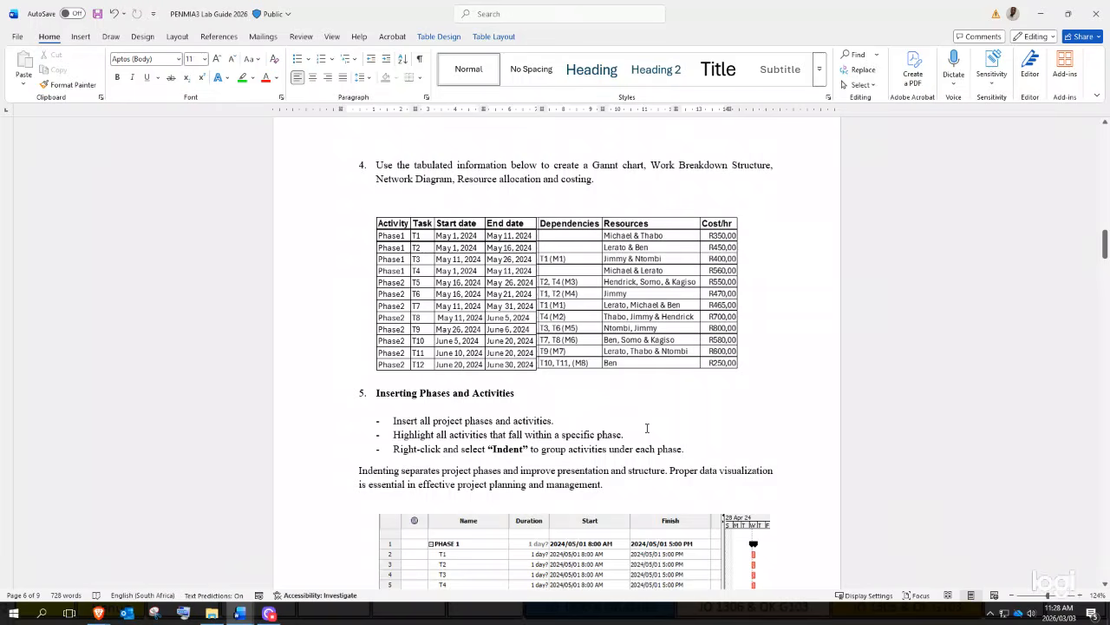
- Search Windows for PROJECT to find ProjectLibre
left_click(646, 427)
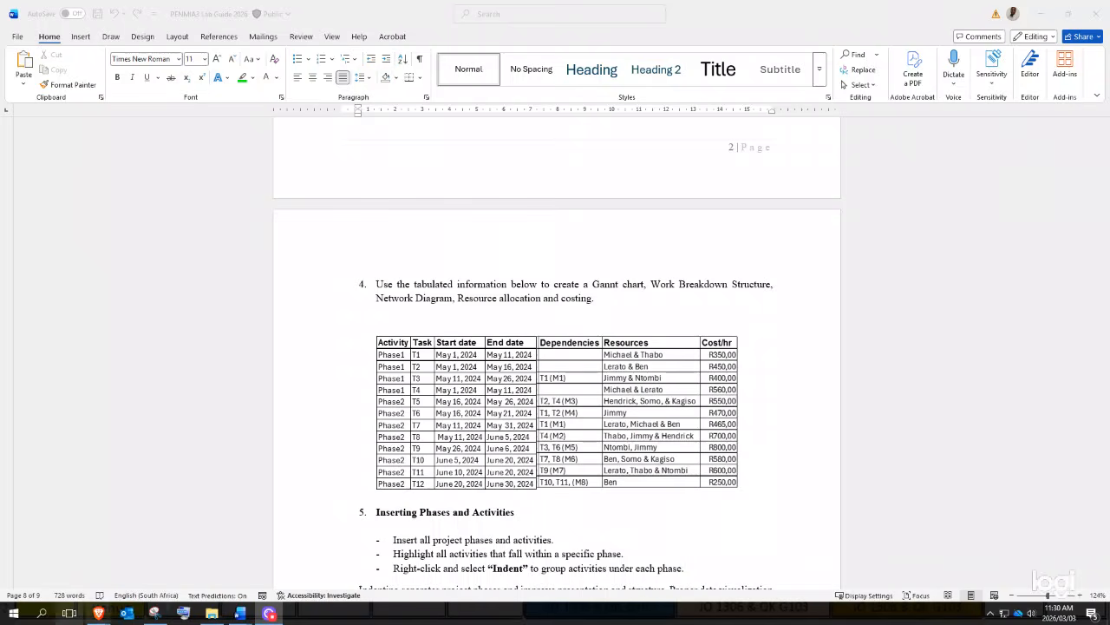
left_click(41, 615)
type("PROJECT")
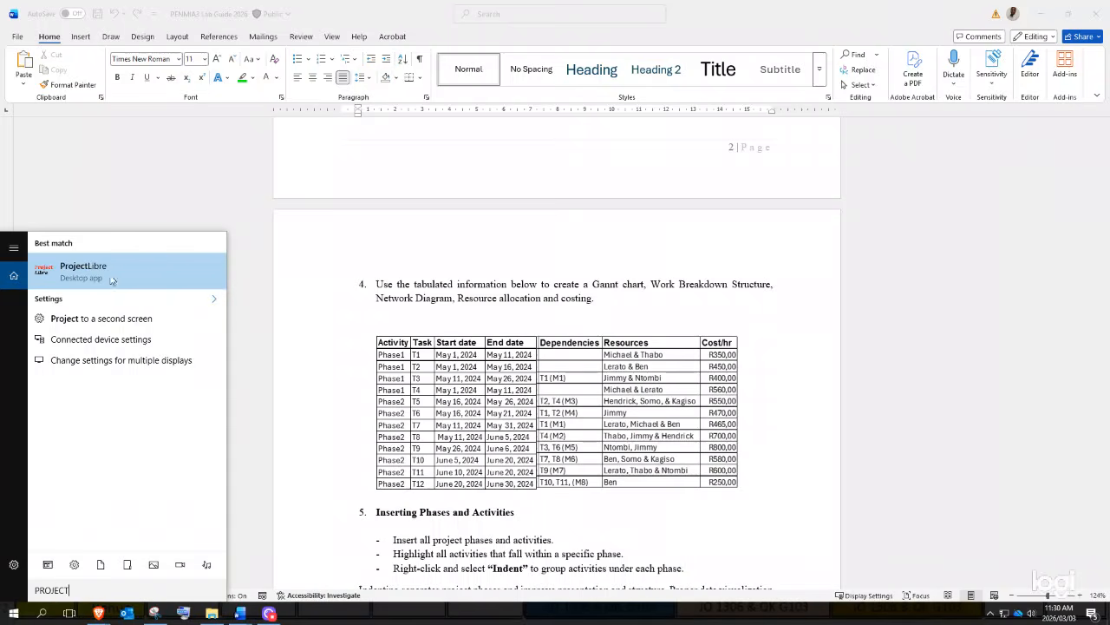
- Launch ProjectLibre, dismiss the Tip of the Day, and choose Create Project
left_click(111, 268)
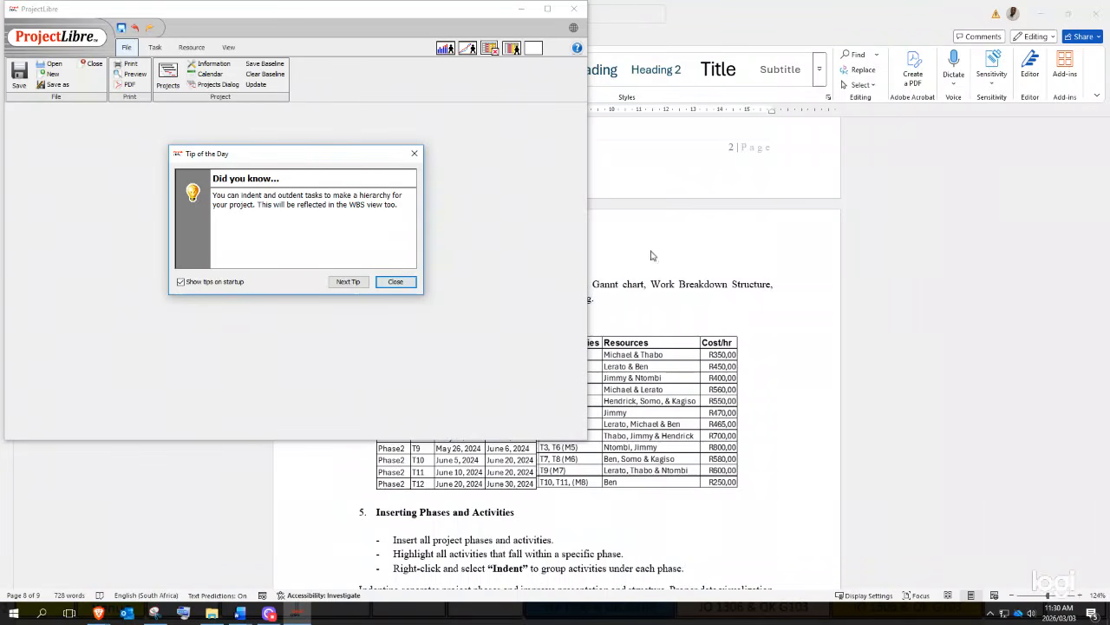
left_click(395, 281)
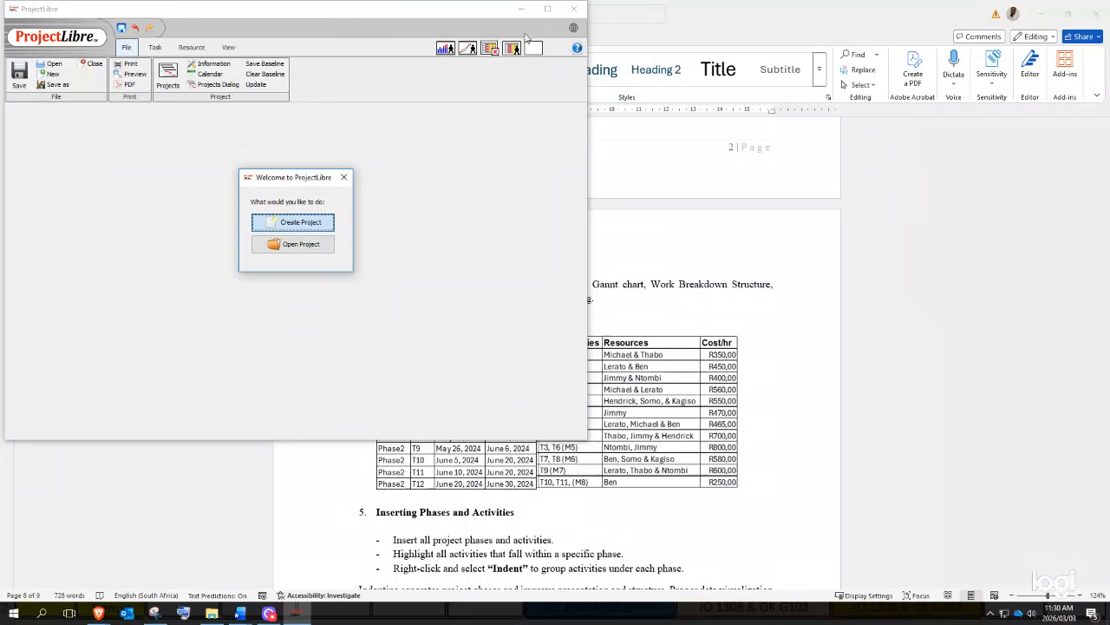
left_click(305, 225)
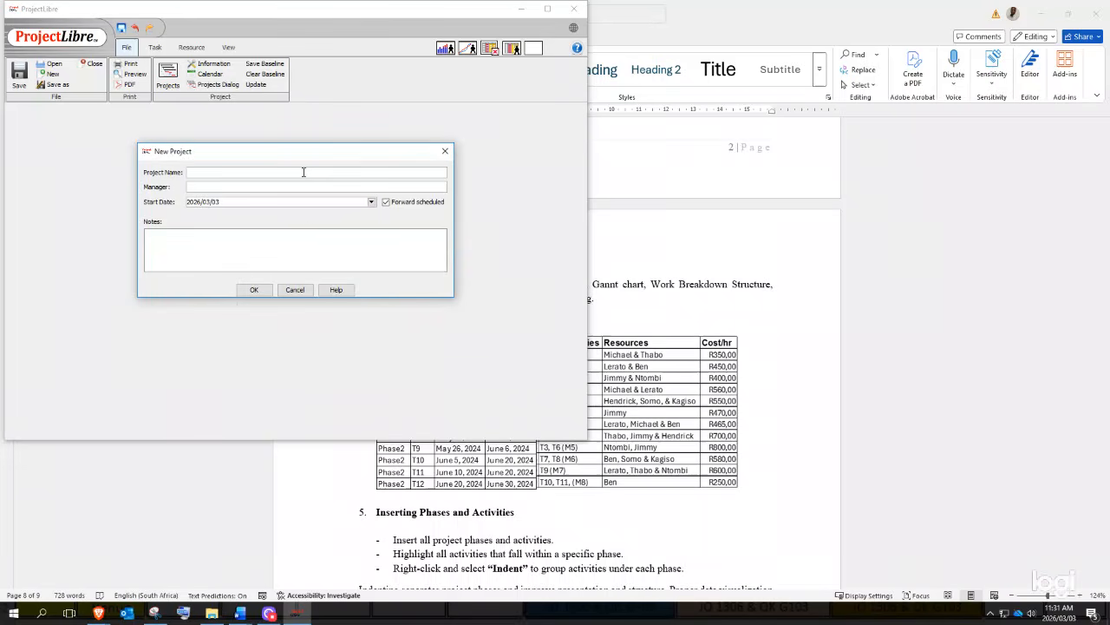
- Enter the student's number and name as the project details, checking against the lab guide
left_click(838, 310)
scroll(695, 501, "down", 2)
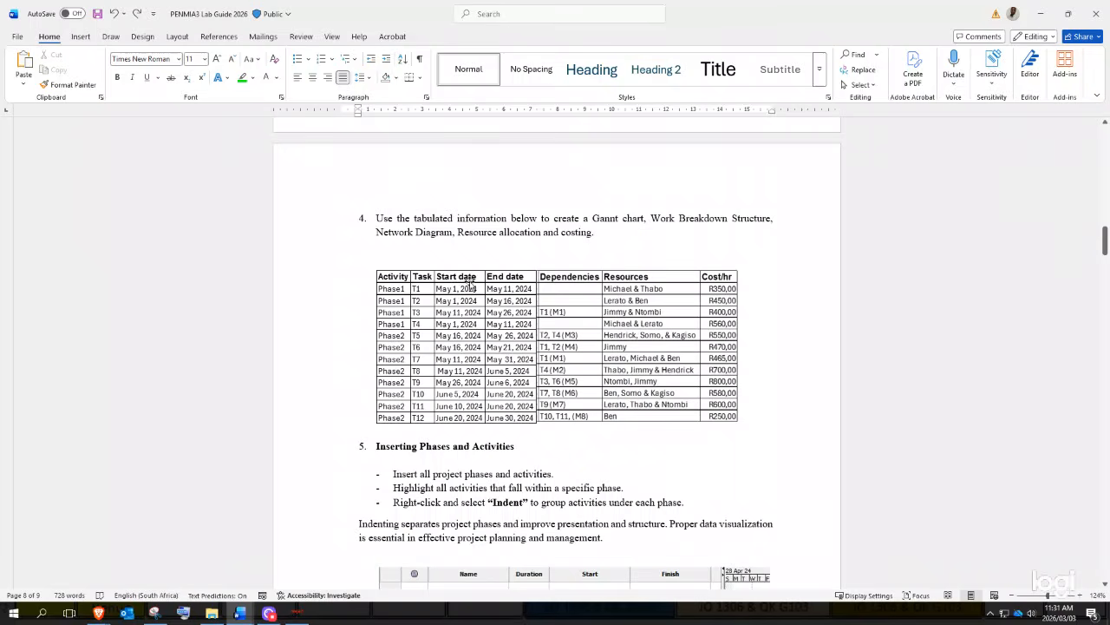
left_click(296, 613)
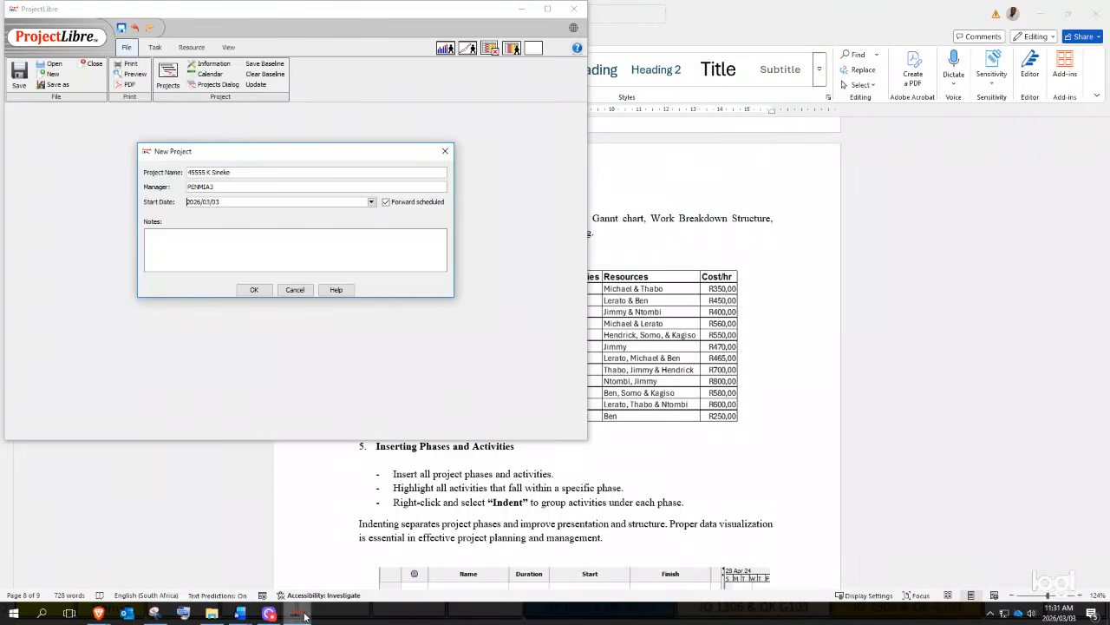
- Set the project start date to 2024/05/01 and create the project
left_click(223, 200)
left_click(372, 202)
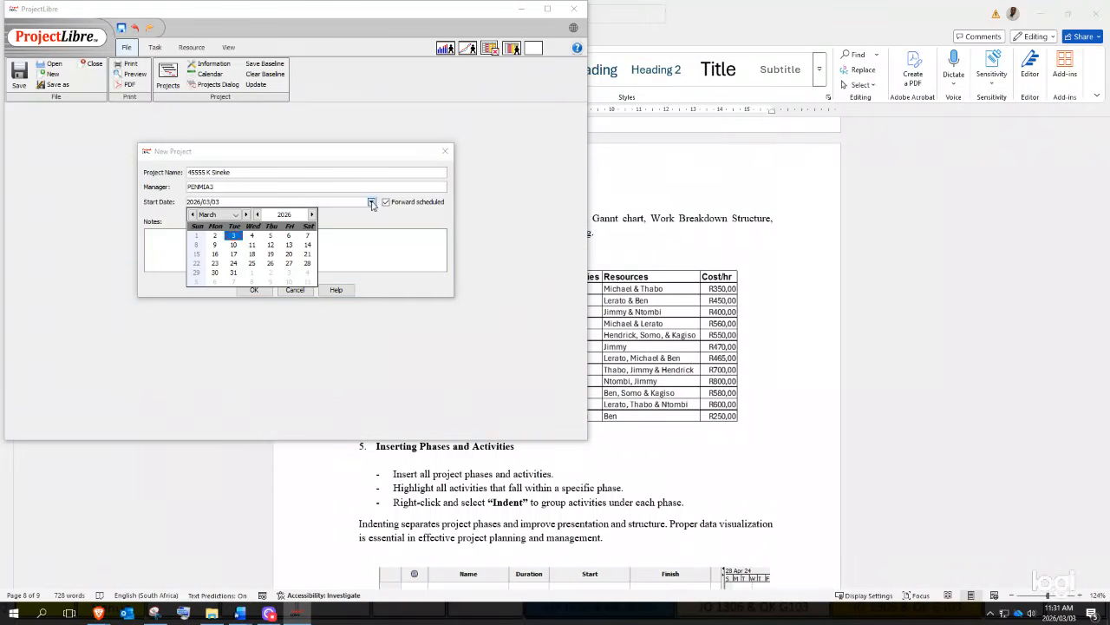
left_click(257, 214)
left_click(257, 214)
left_click(247, 214)
left_click(246, 214)
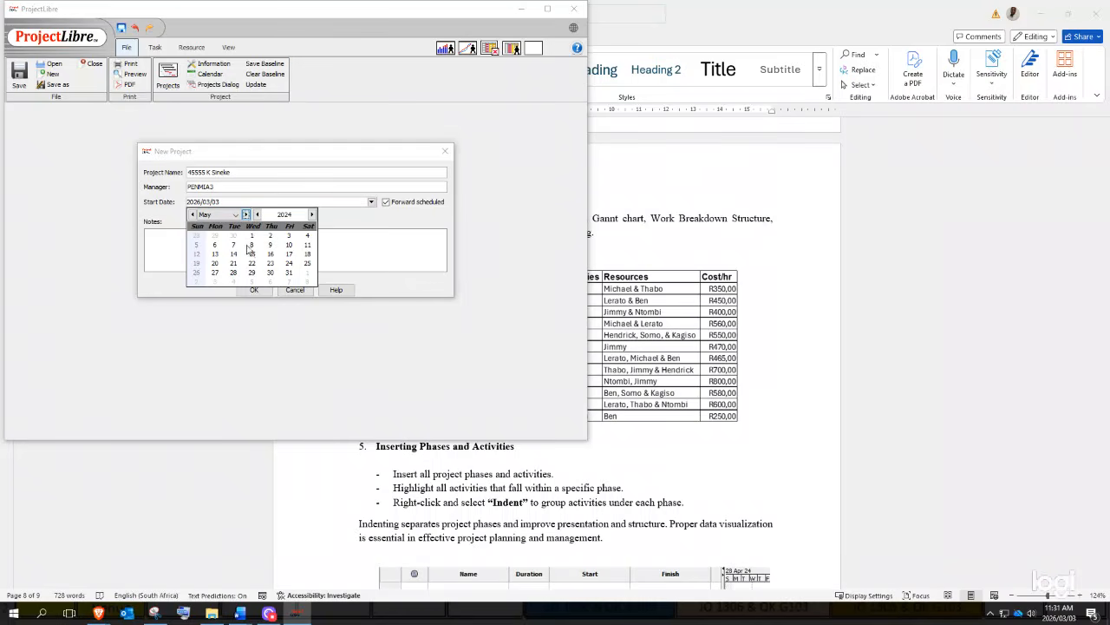
left_click(252, 236)
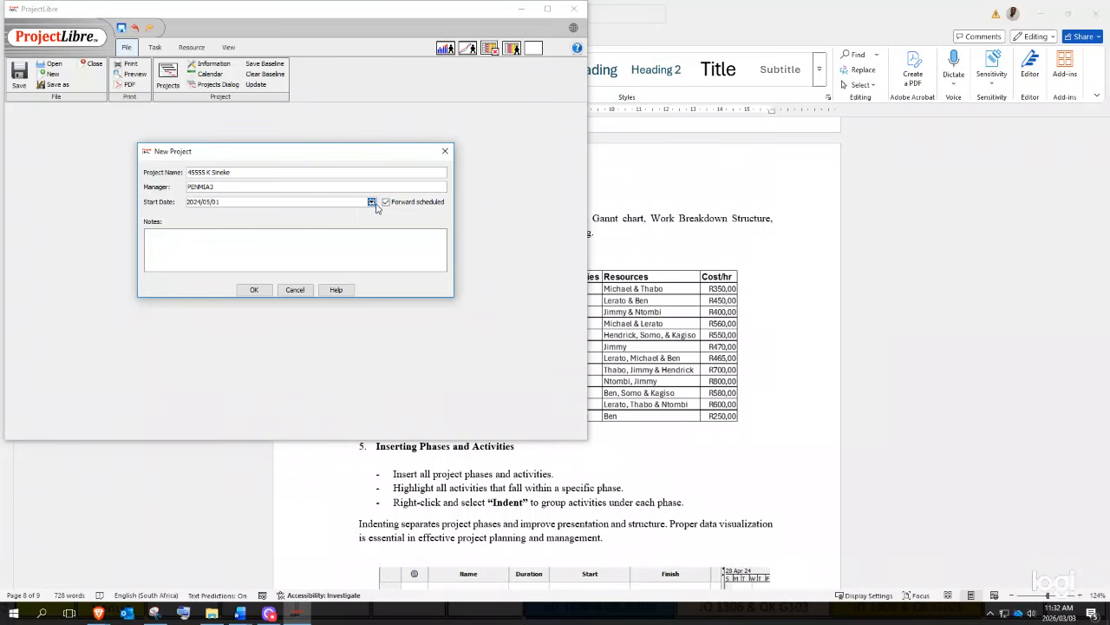
left_click(255, 290)
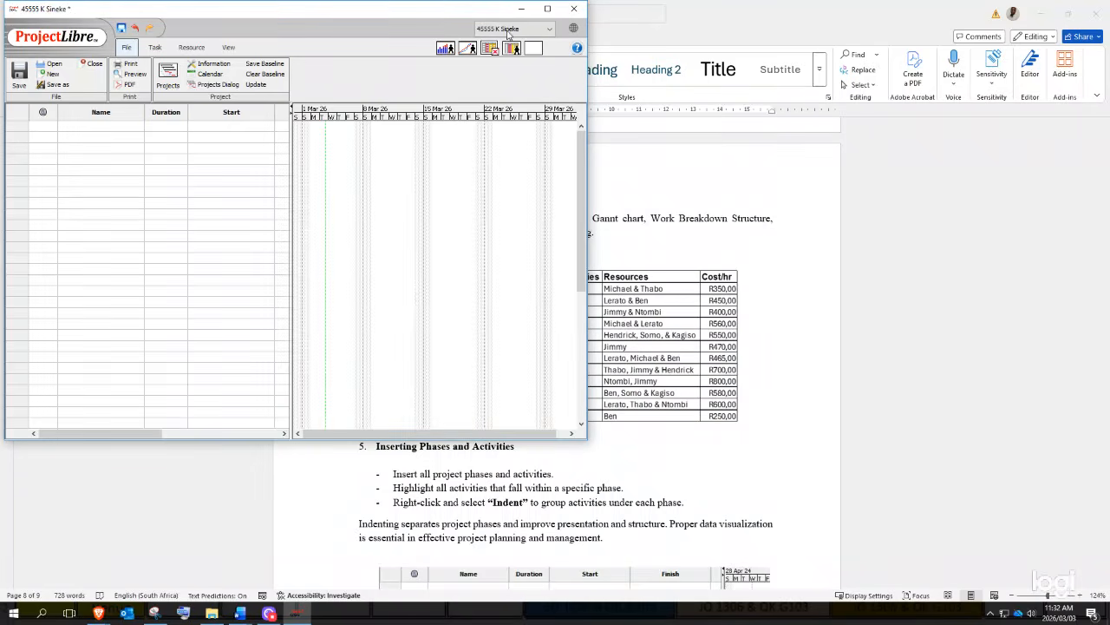
- Maximize ProjectLibre and widen the task table to show Finish, Predecessors and Resource Names
left_click(548, 9)
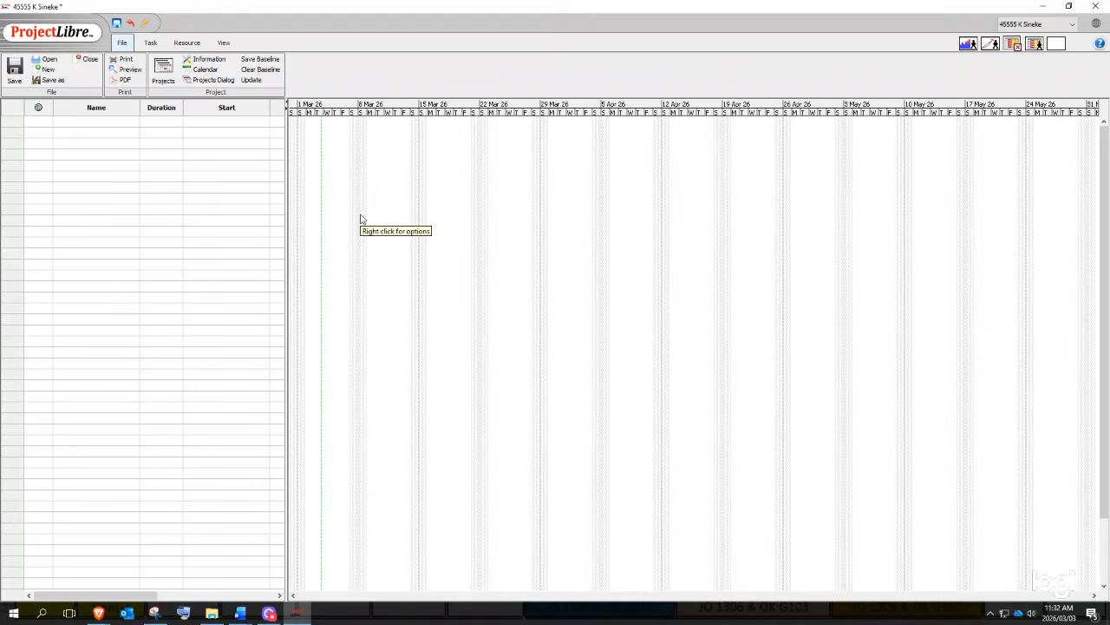
double_click(90, 128)
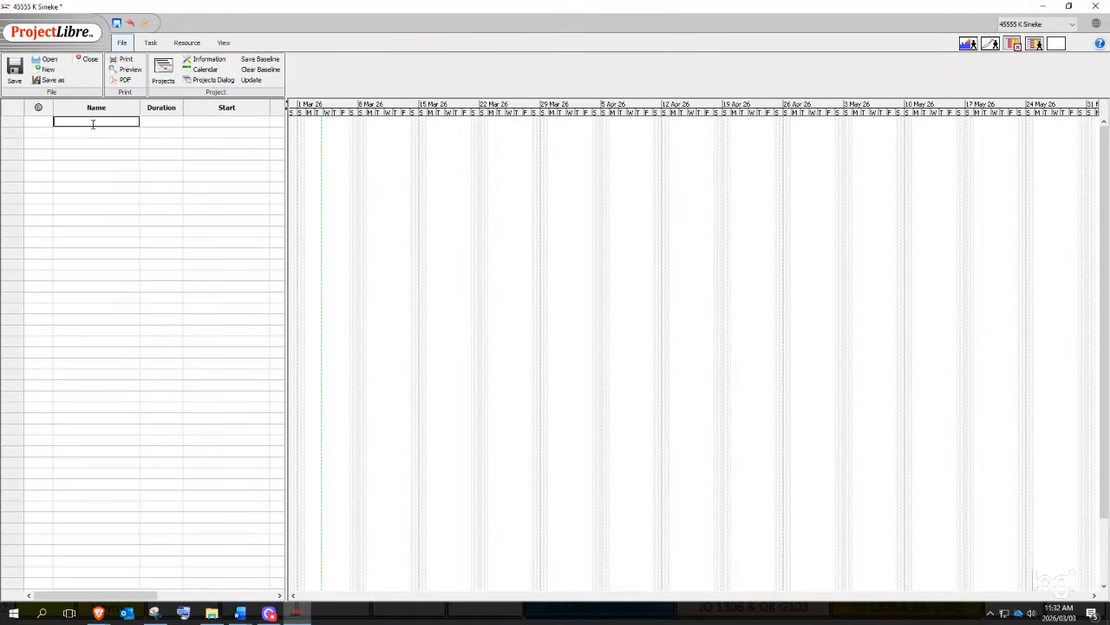
left_click(97, 122)
left_click_drag(286, 180, 548, 201)
left_click(498, 122)
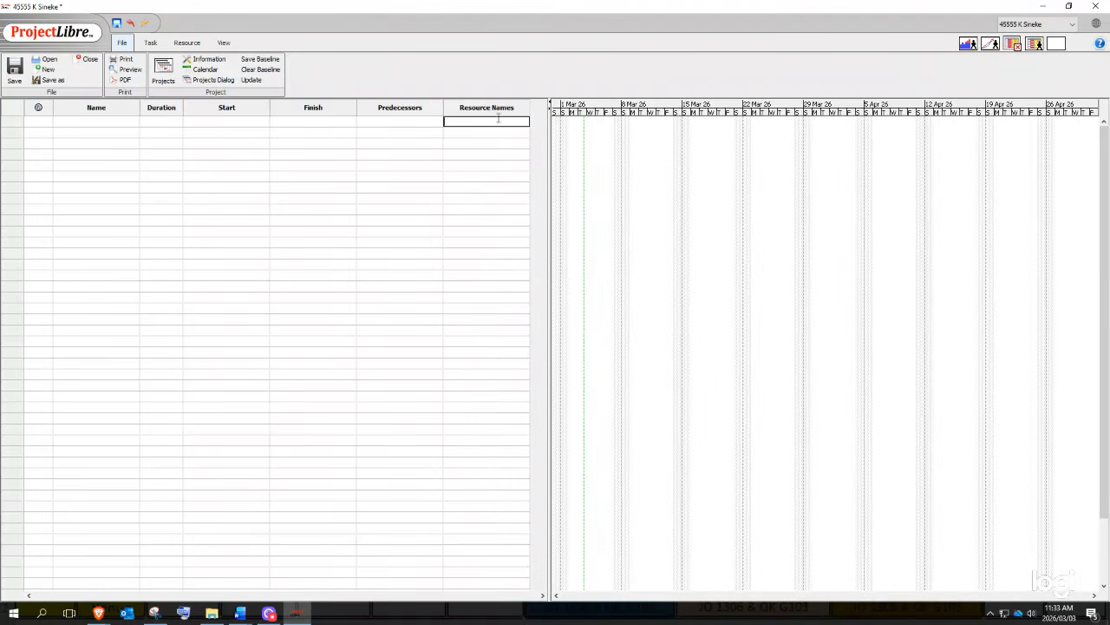
left_click(161, 122)
left_click(113, 122)
- Snap the Word lab guide to the left half of the screen
mouse_move(240, 613)
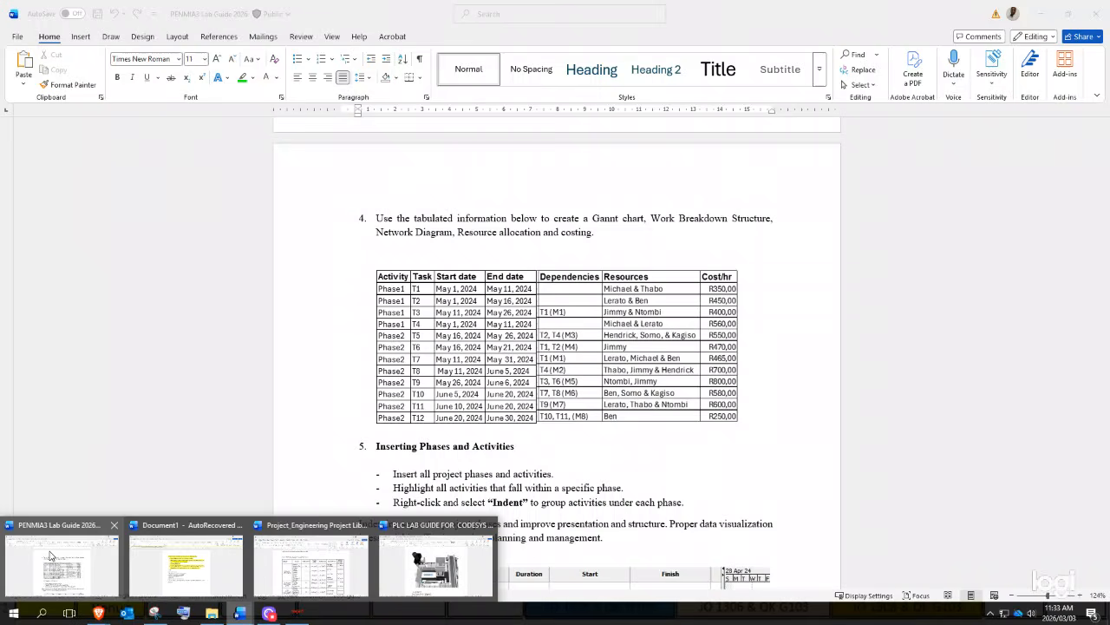
left_click(50, 555)
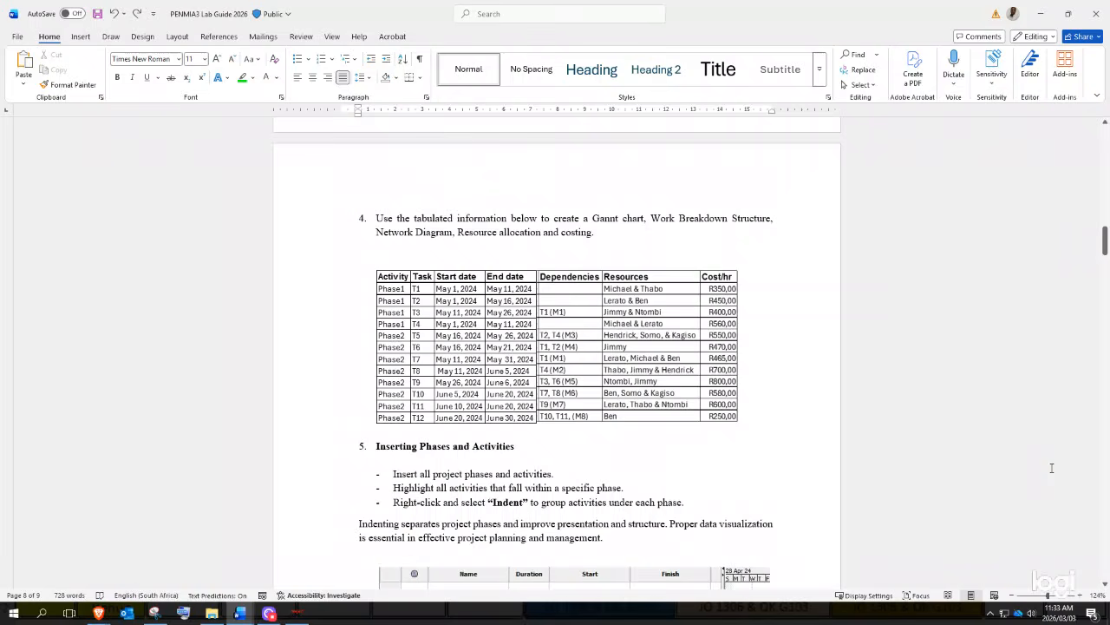
key("super+Left")
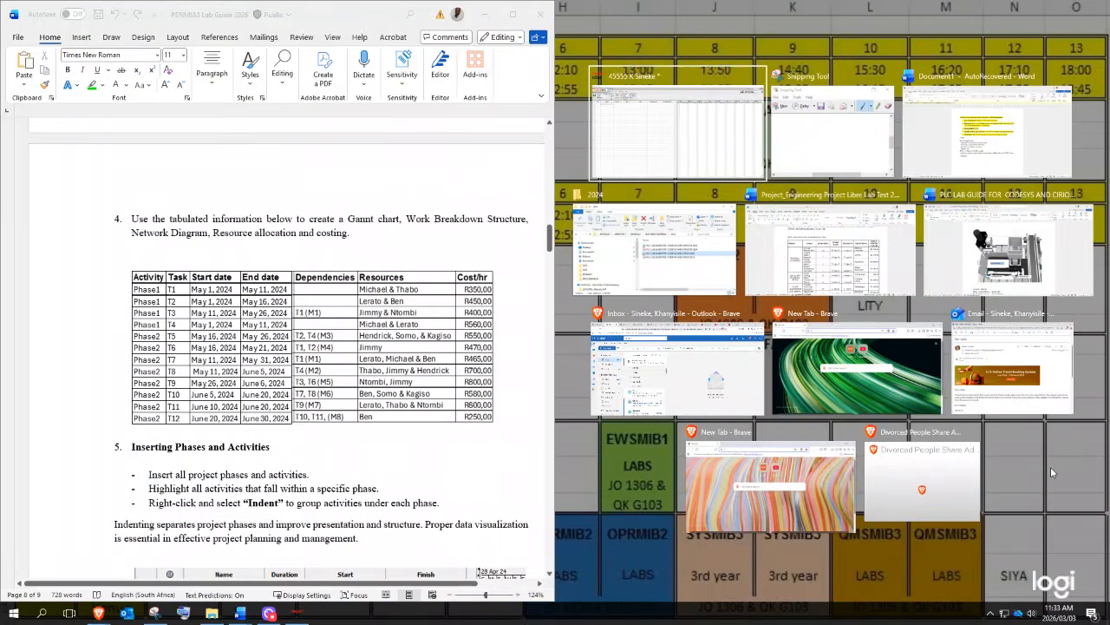
- Enter Phase 1 and tasks T1–T4 as the first task names
left_click(620, 156)
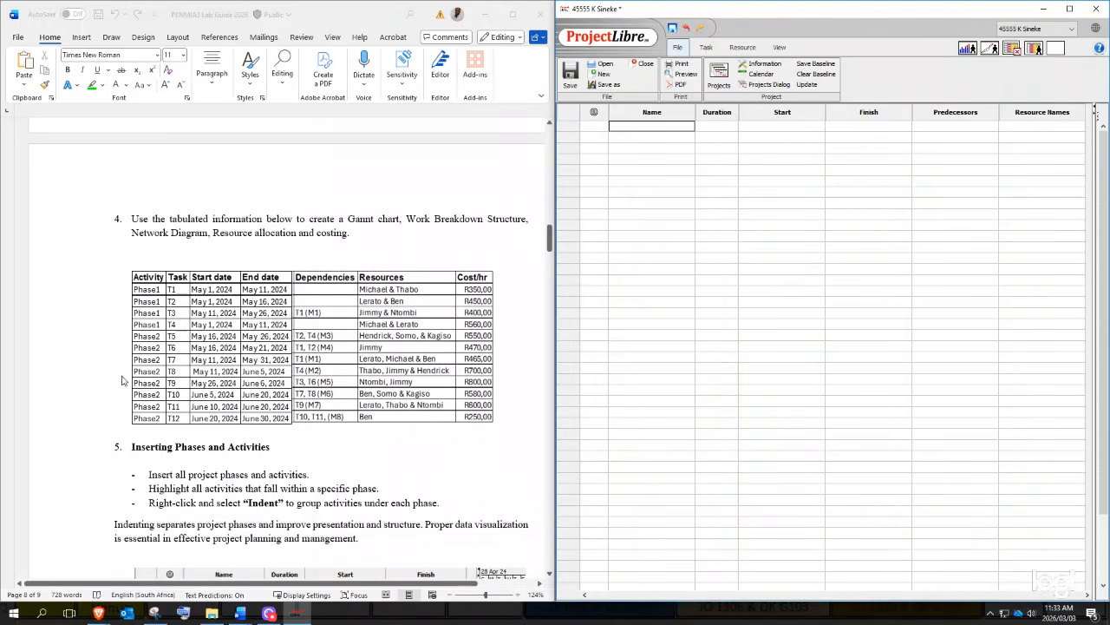
type("PHASE")
key("BackSpace")
key("BackSpace")
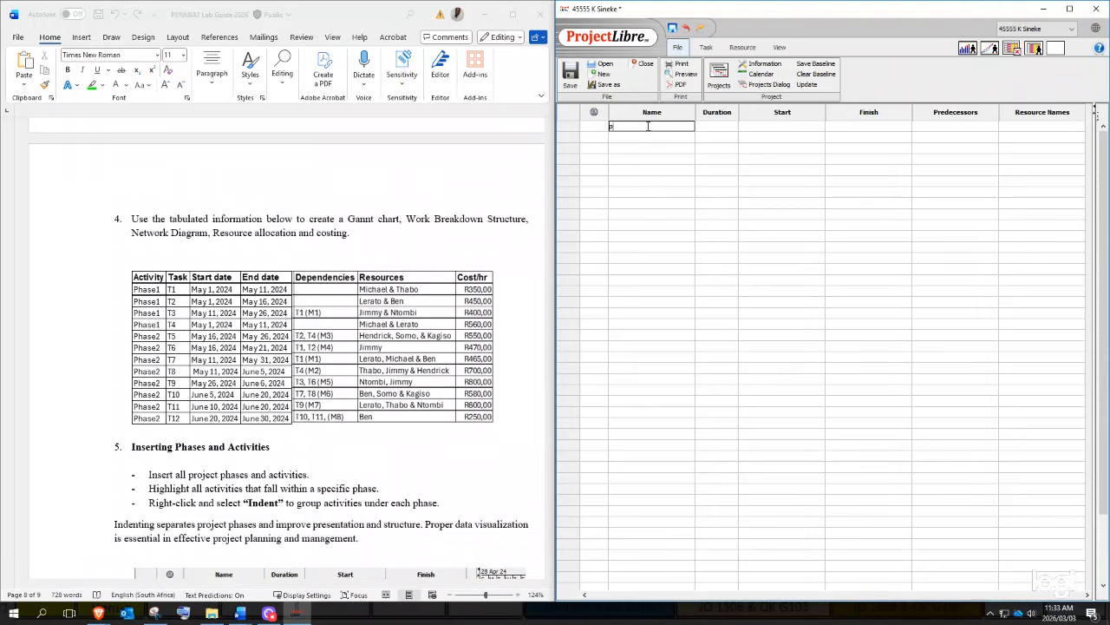
type("ase 1")
key("Return")
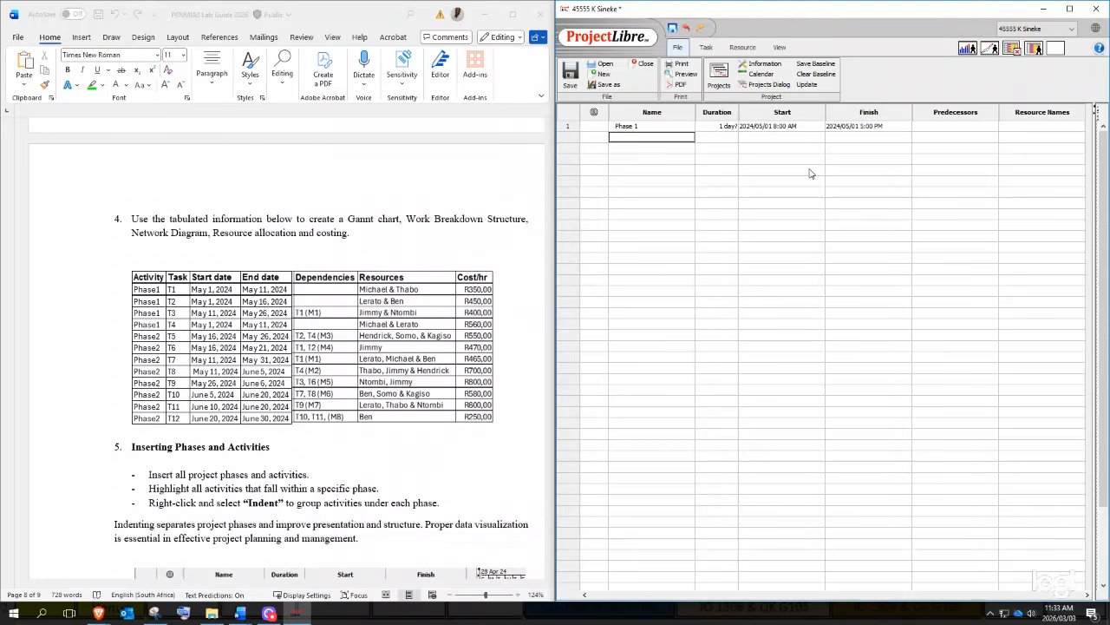
type("T1")
key("Return")
type("T2")
key("Return")
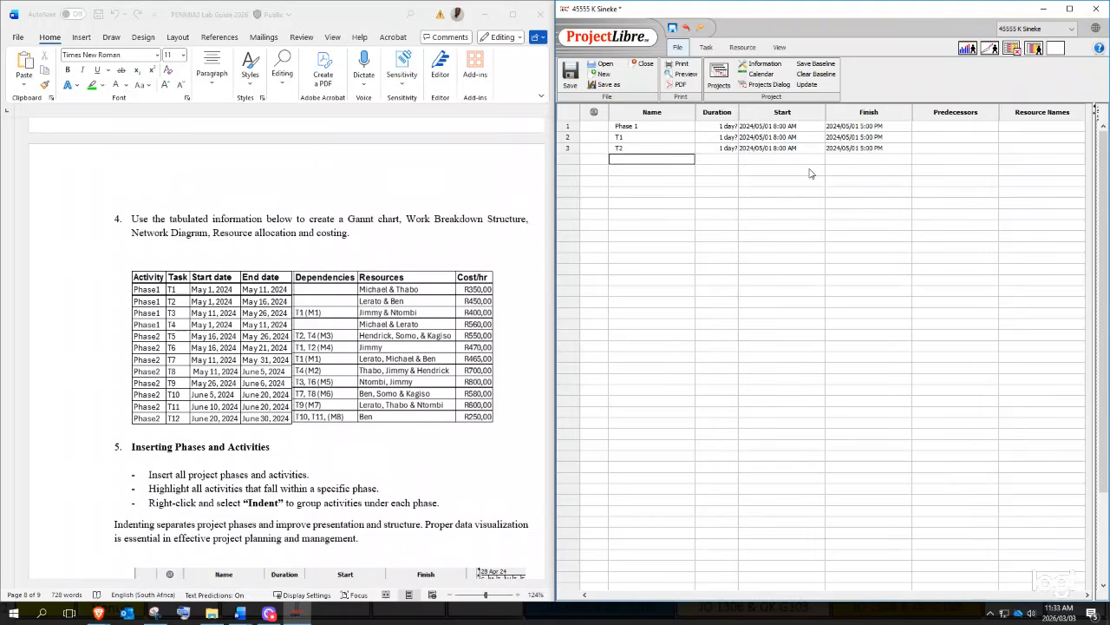
key("Return")
type("T4")
key("Return")
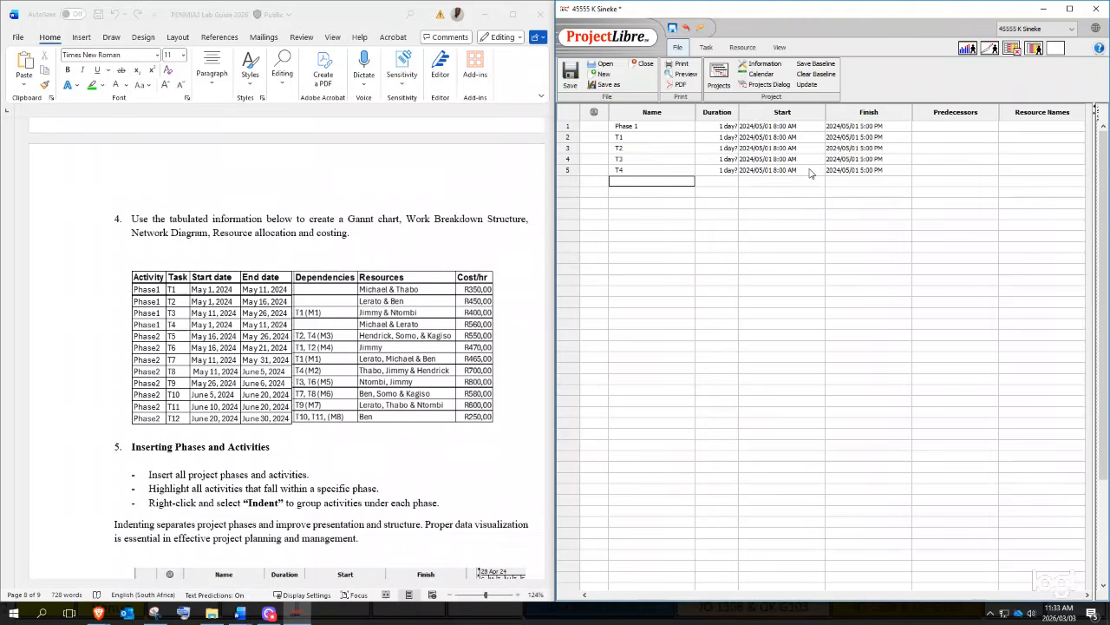
type("Phase2")
- Add Phase 2 followed by tasks T5, T6 and T7
key("Return")
key("Up")
type("Pha")
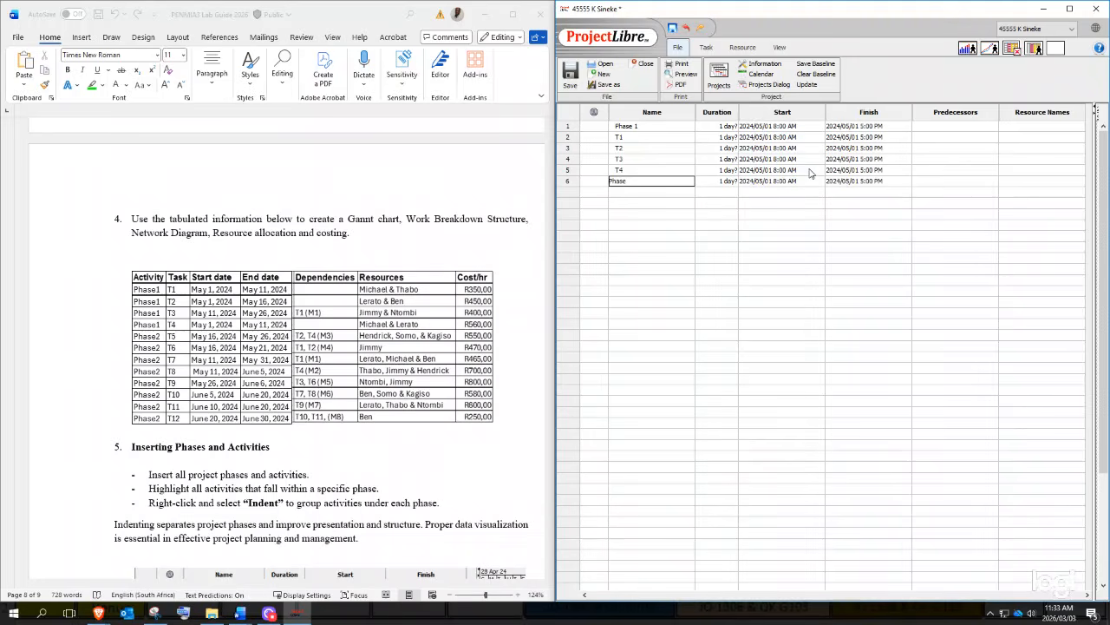
key("Return")
type("T5")
key("Return")
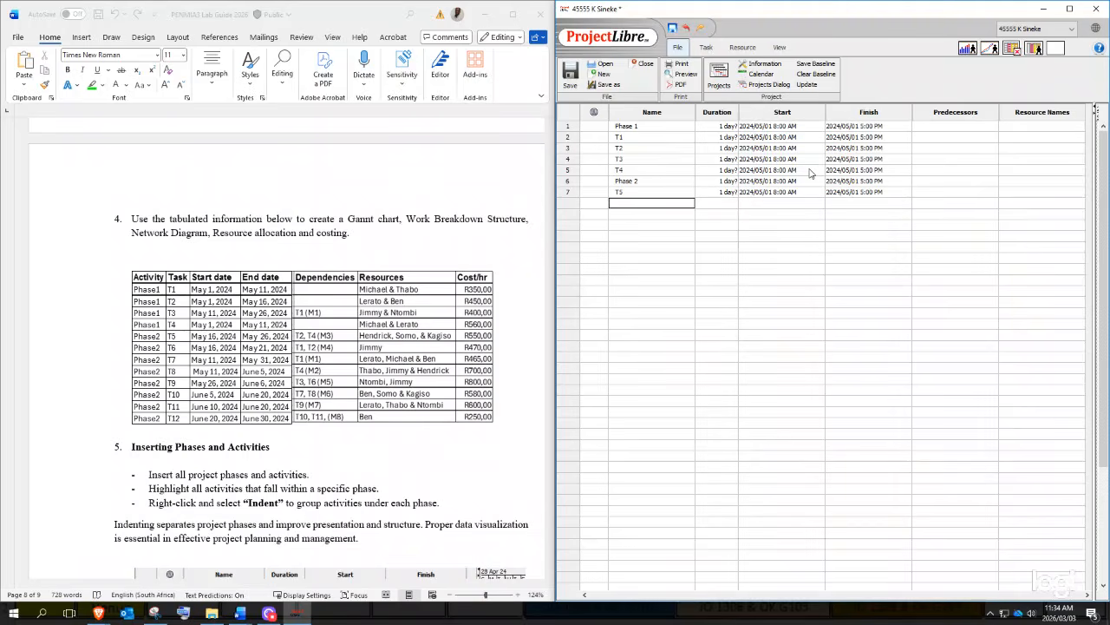
key("Return")
type("T7")
key("Return")
- Add tasks T8 through T12 in the following rows
key("Right")
key("Down")
type("T8")
key("Return")
type("T9")
key("Return")
key("Return")
type("T11")
key("Return")
type("T1")
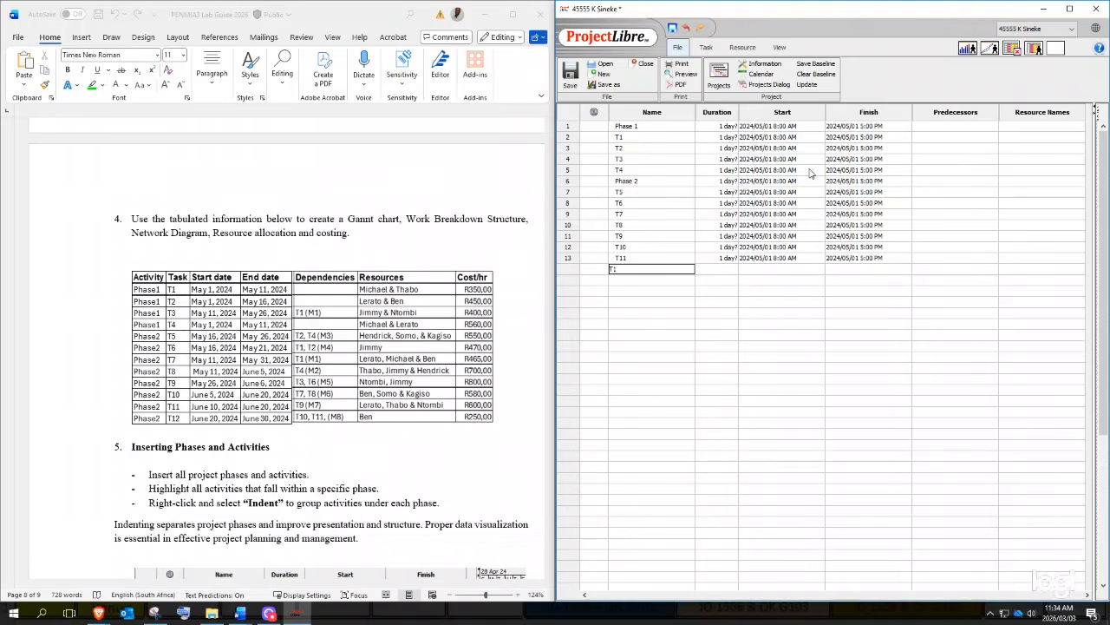
type("2")
key("Return")
left_click(776, 388)
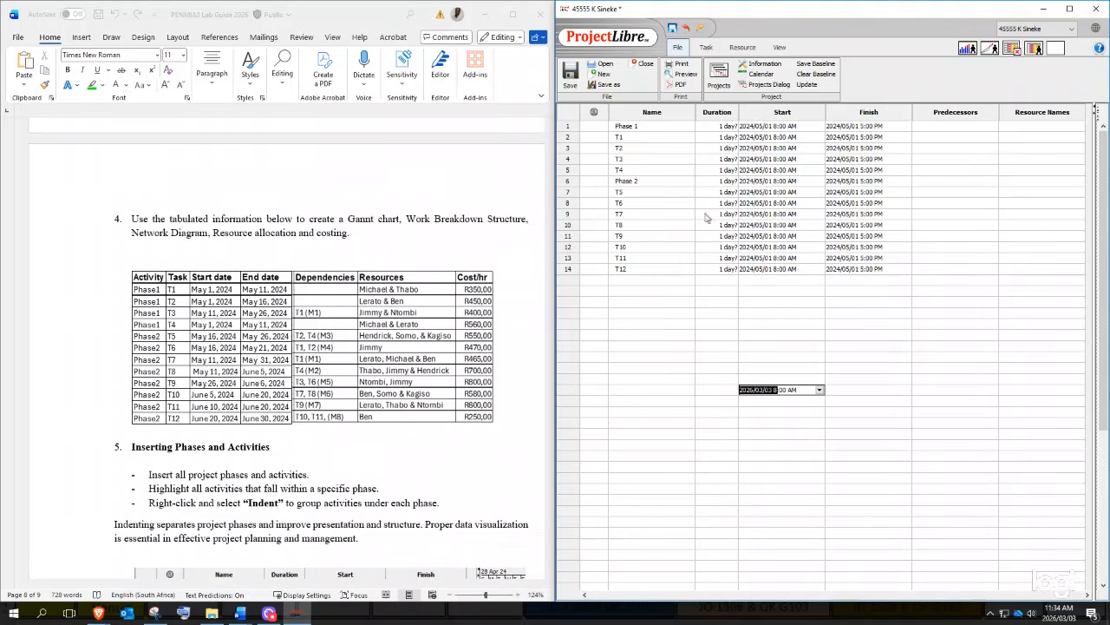
double_click(619, 139)
double_click(630, 161)
double_click(640, 137)
double_click(627, 171)
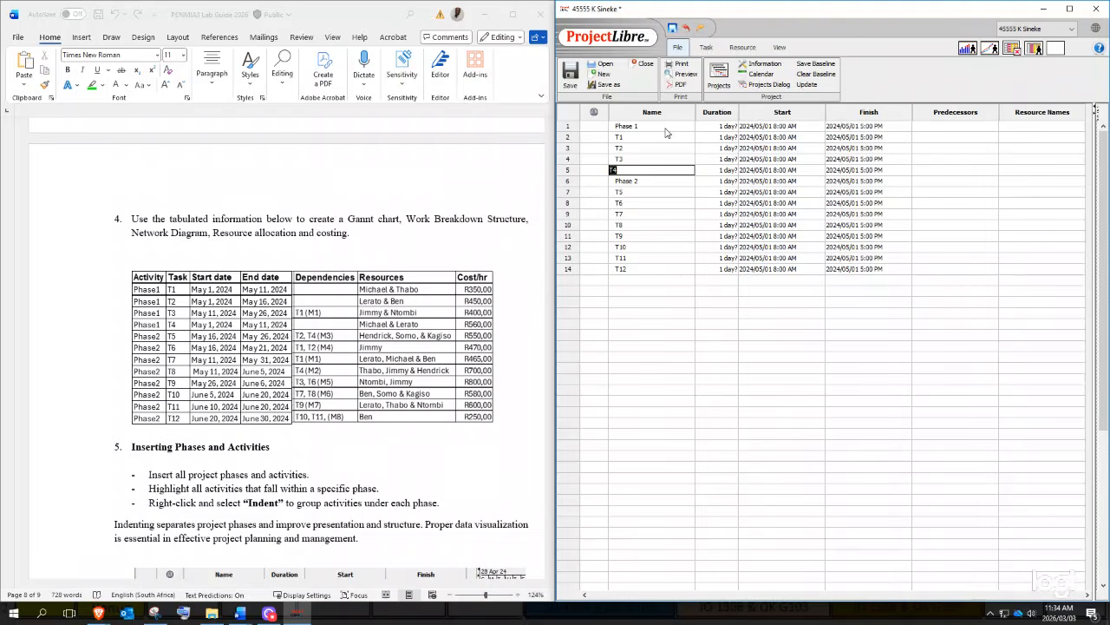
double_click(667, 128)
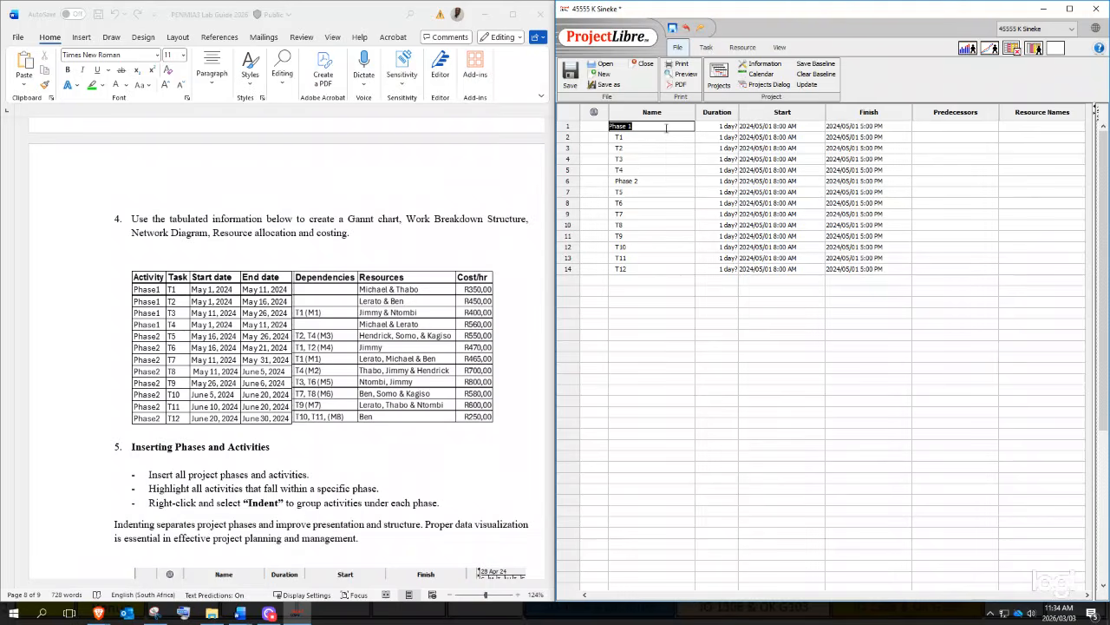
double_click(624, 191)
double_click(621, 269)
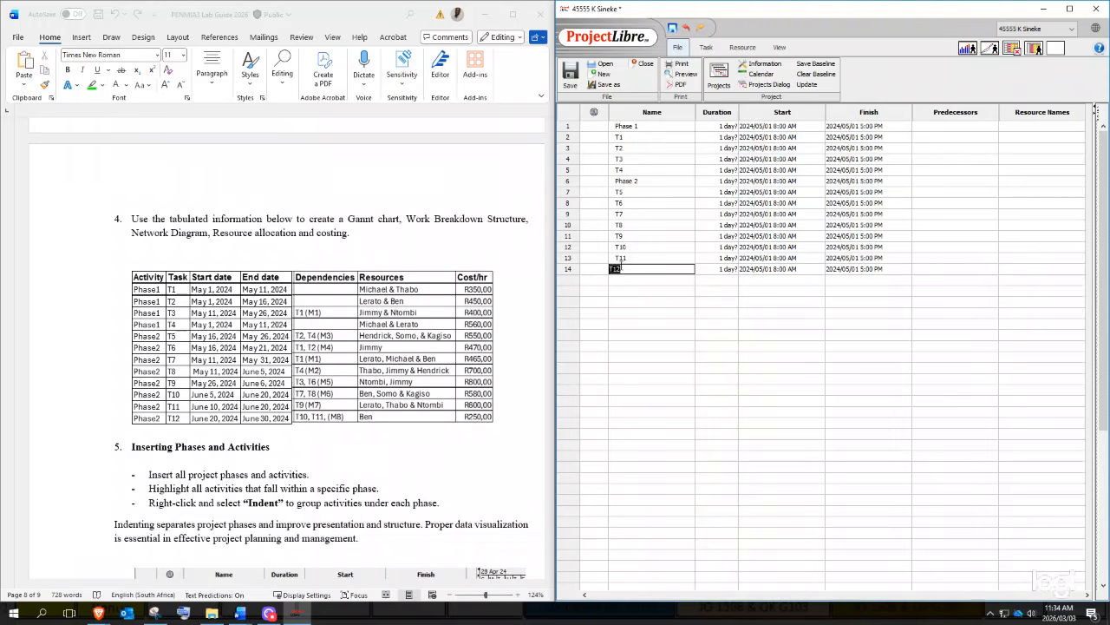
double_click(646, 182)
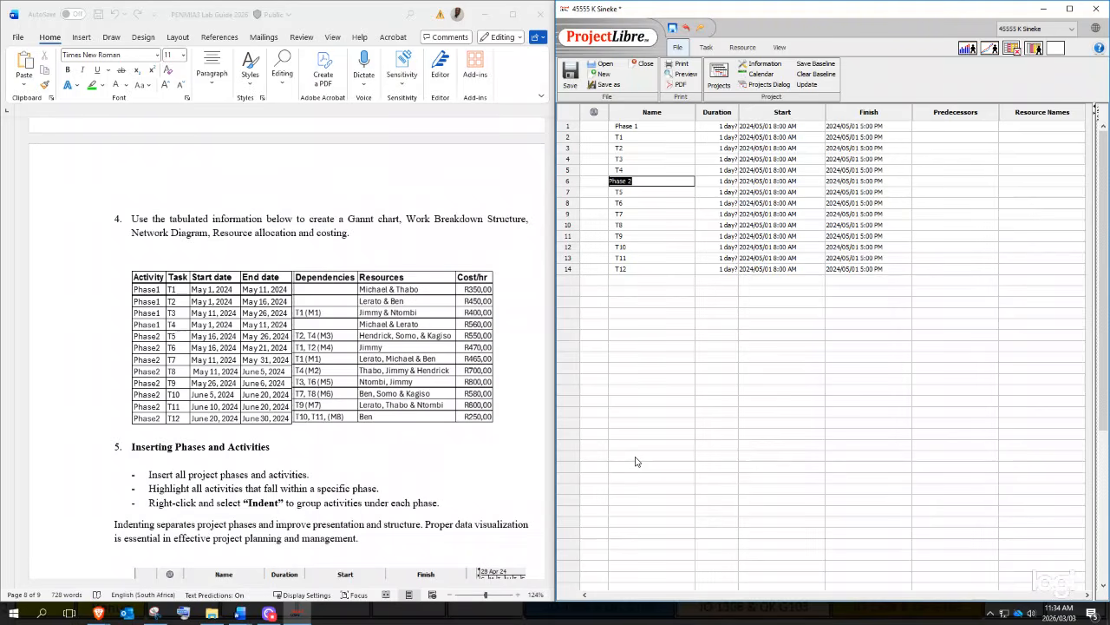
double_click(647, 249)
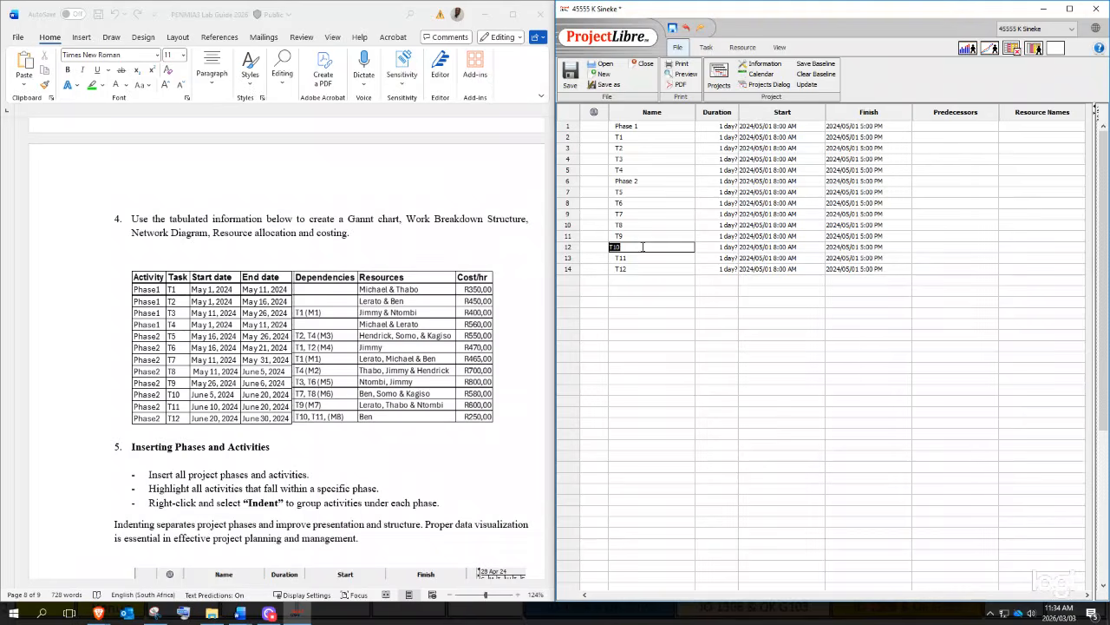
- Indent tasks T1–T4 under Phase 1
left_click_drag(573, 139, 575, 174)
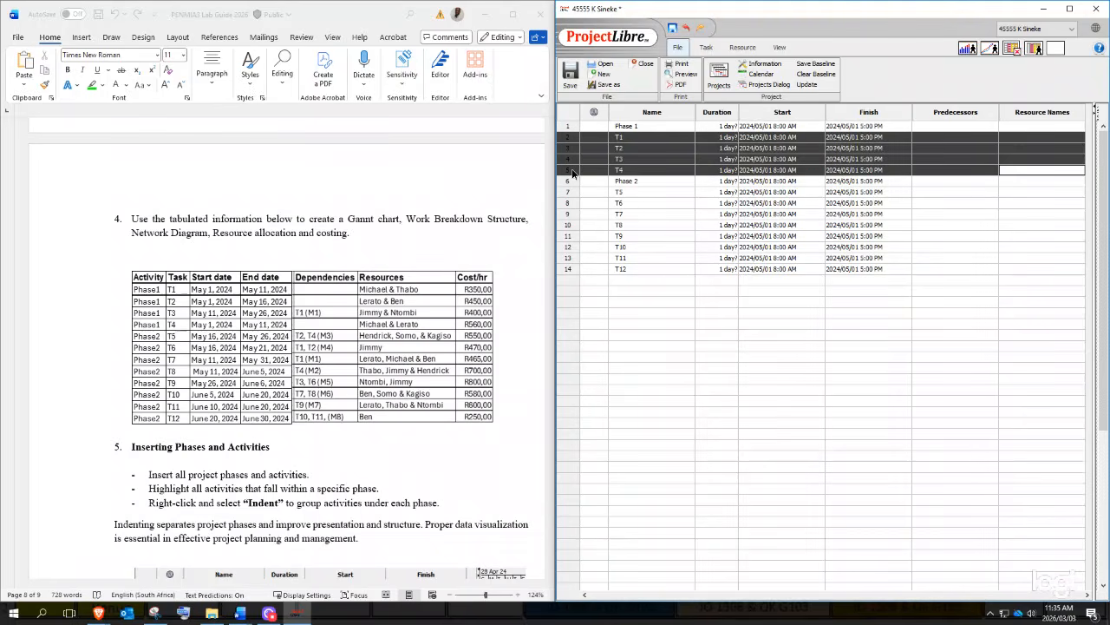
right_click(599, 159)
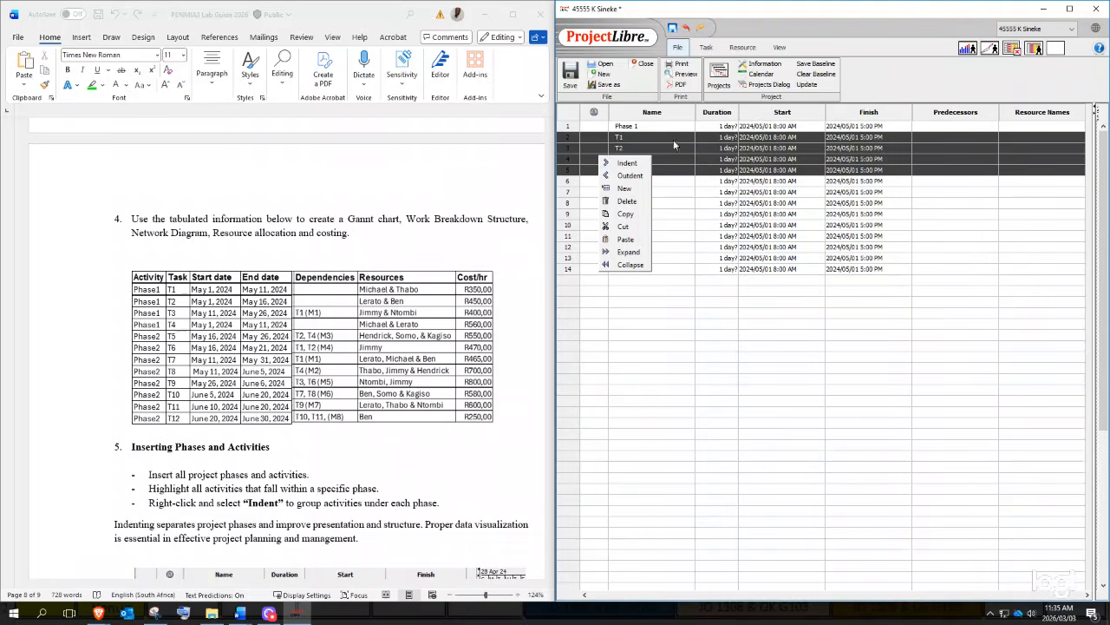
left_click(628, 163)
- Indent tasks T5–T12 under Phase 2 and maximize the ProjectLibre window
left_click_drag(568, 192, 577, 269)
right_click(583, 250)
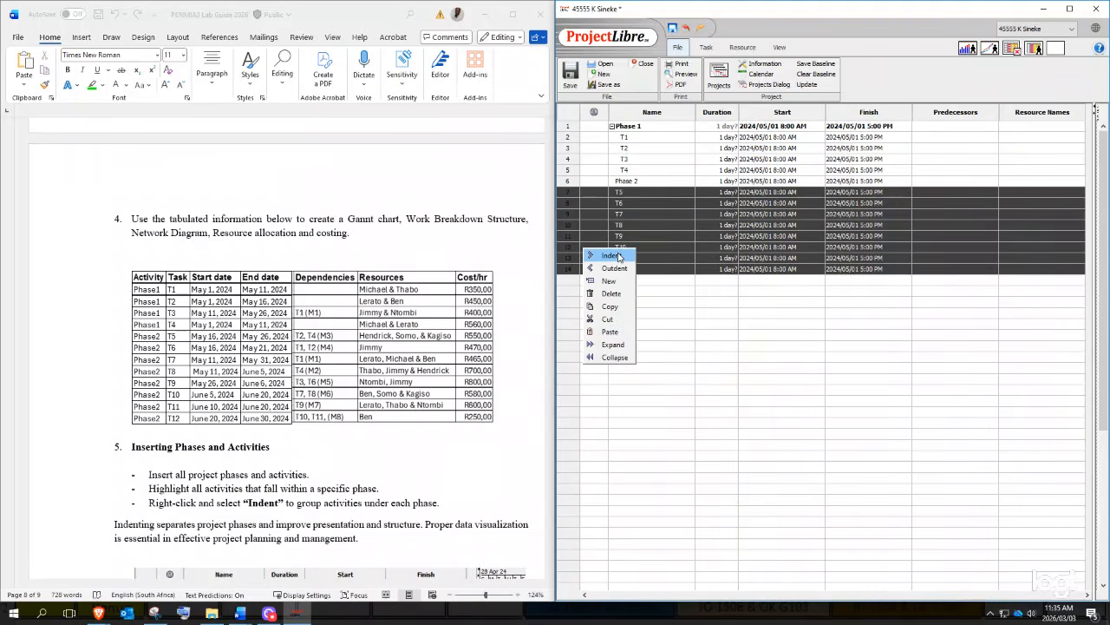
left_click(611, 256)
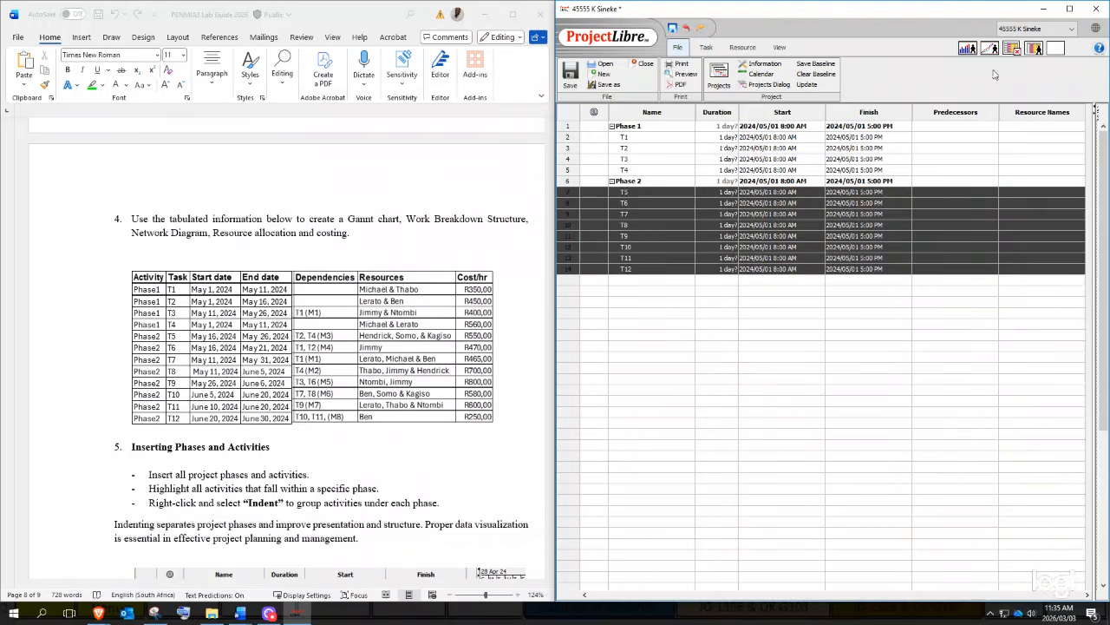
left_click(1069, 9)
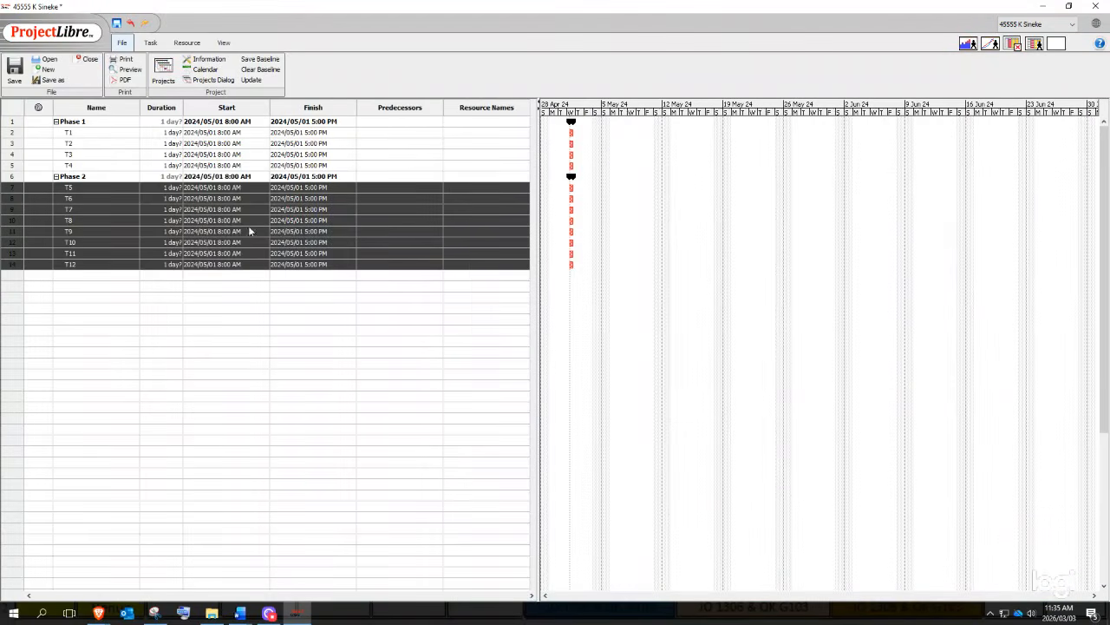
- Undo the Phase 2 indent, then indent T1–T4 under Phase 1
left_click(208, 351)
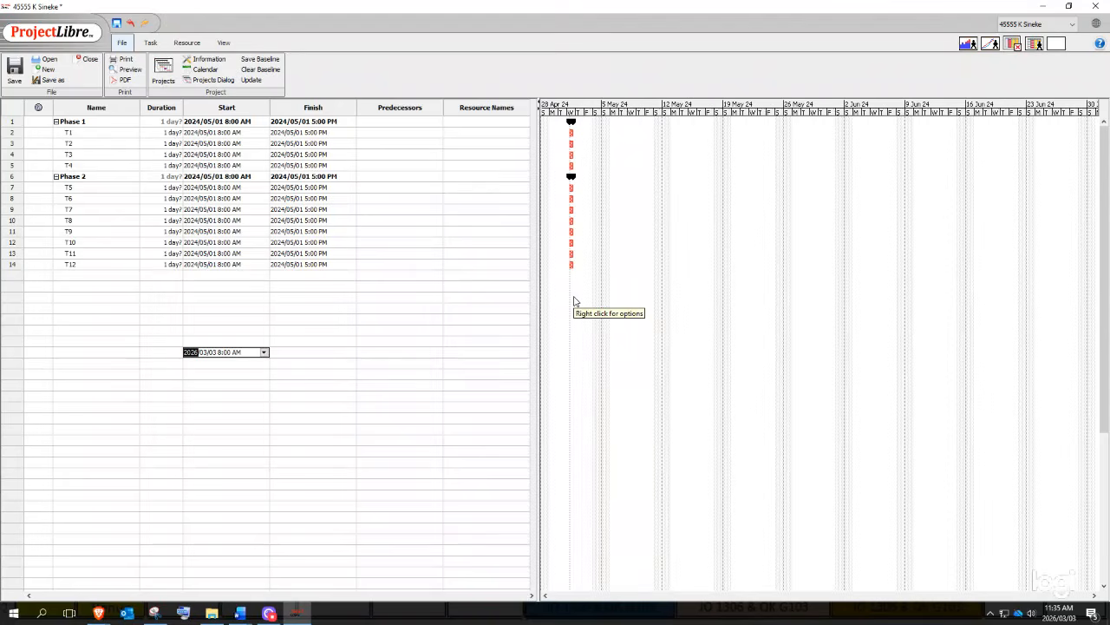
key("ctrl+z")
key("ctrl+z")
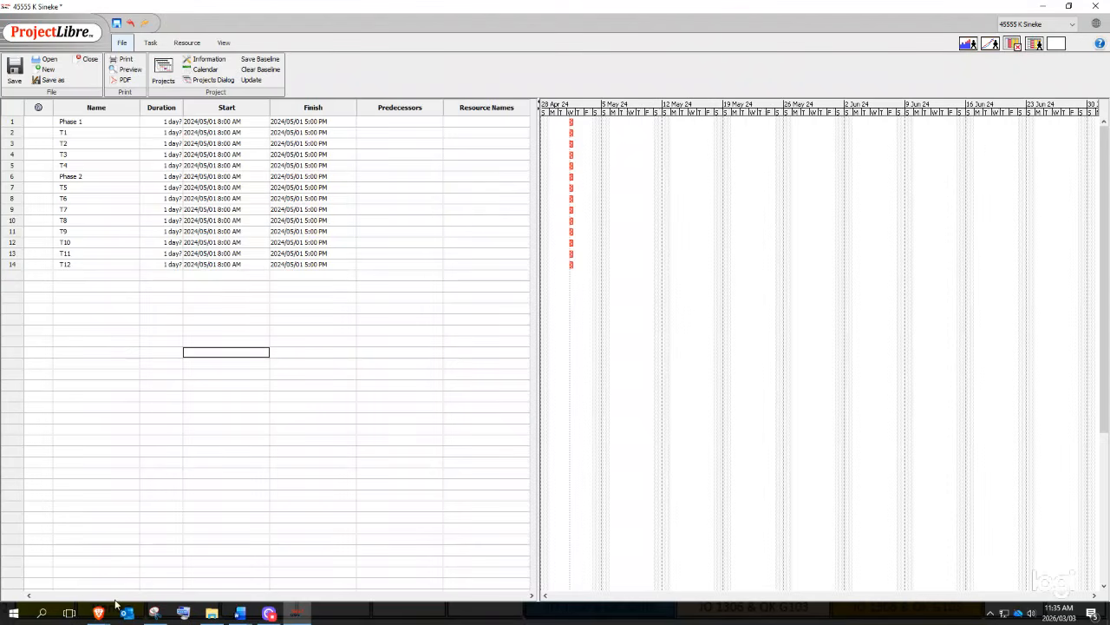
left_click(10, 136)
left_click_drag(11, 136, 13, 169)
right_click(22, 163)
left_click(51, 171)
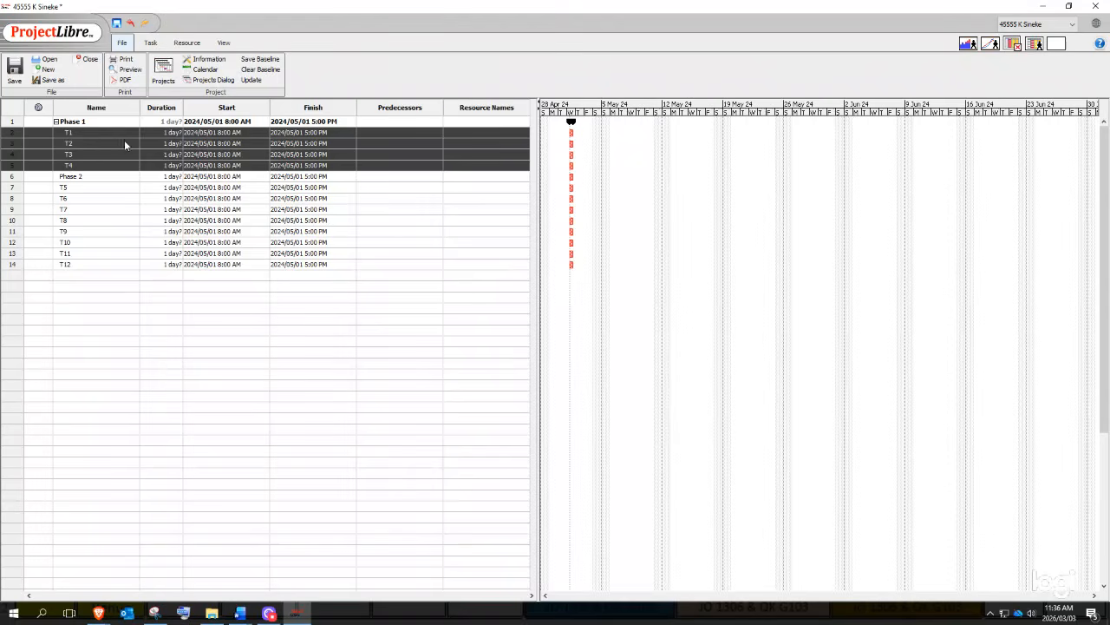
- Indent rows T5–T12 beneath Phase 2 so it becomes a bold summary task, then deselect
left_click_drag(12, 187, 35, 264)
right_click(42, 250)
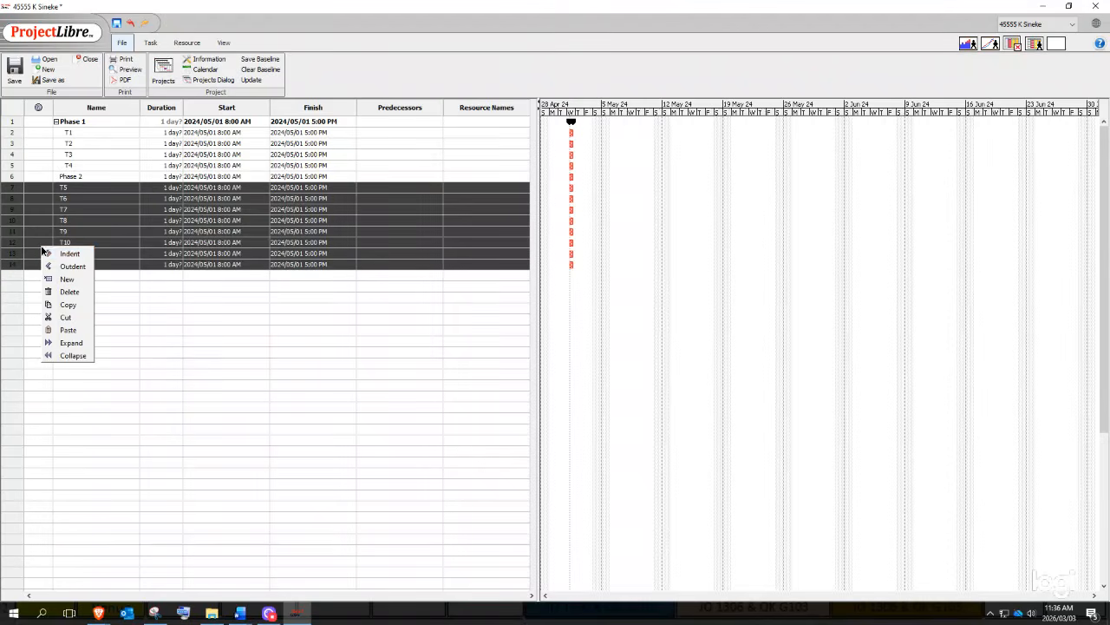
left_click(68, 254)
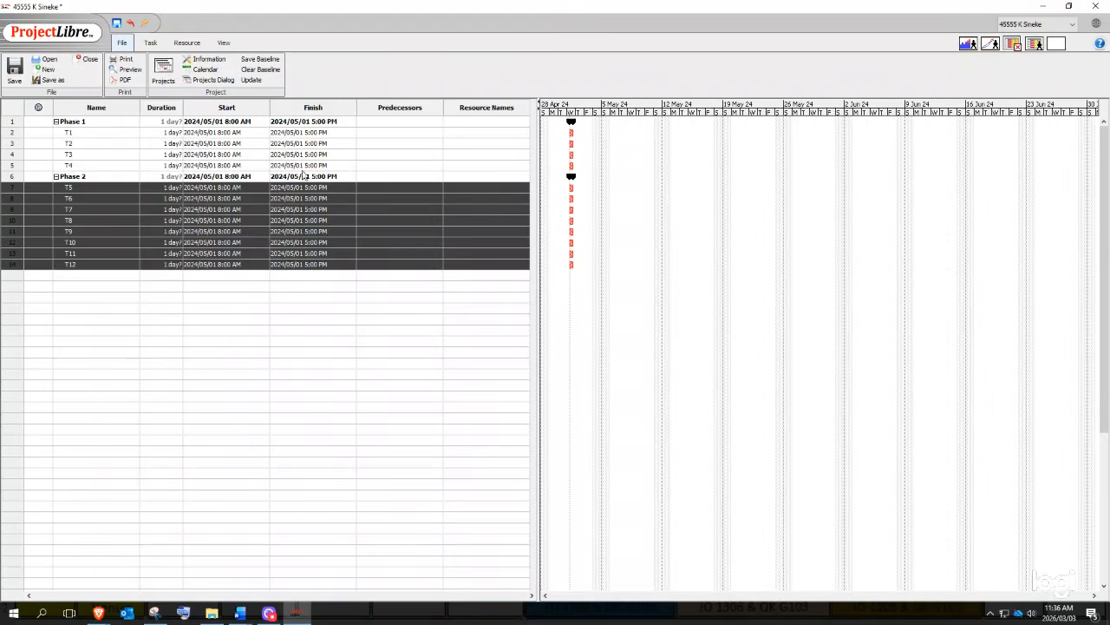
left_click(296, 334)
left_click(399, 296)
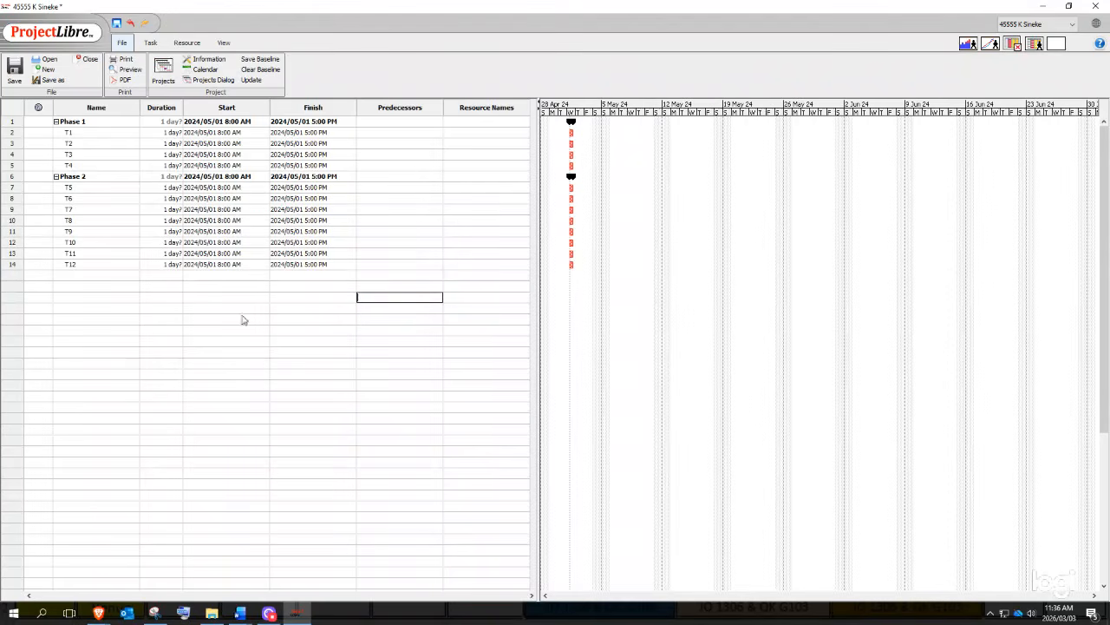
- Keep T1's start date at May 1, 2024 using its calendar
left_click(425, 180)
left_click(244, 134)
left_click(245, 134)
left_click(264, 132)
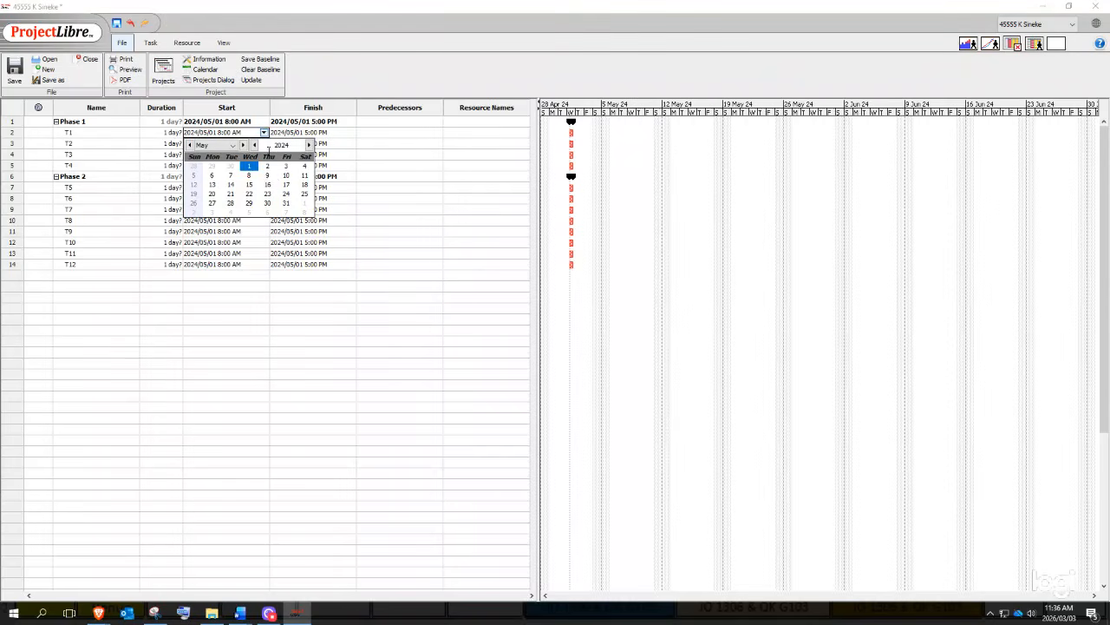
left_click(249, 167)
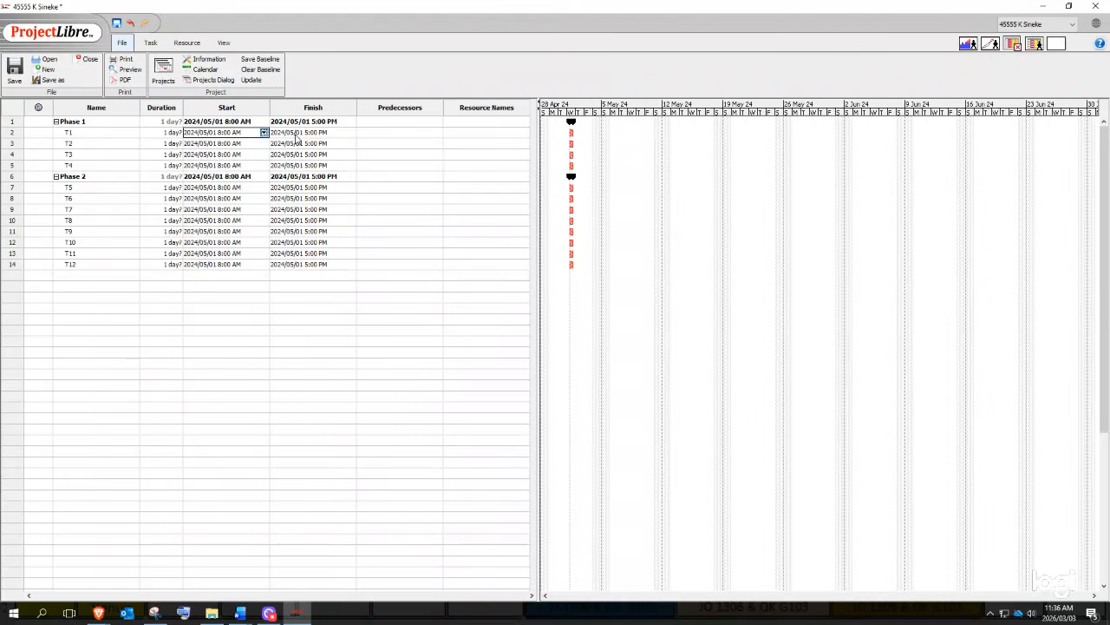
- Open the date calendar for T1's finish date
left_click(295, 137)
left_click(351, 134)
left_click(350, 133)
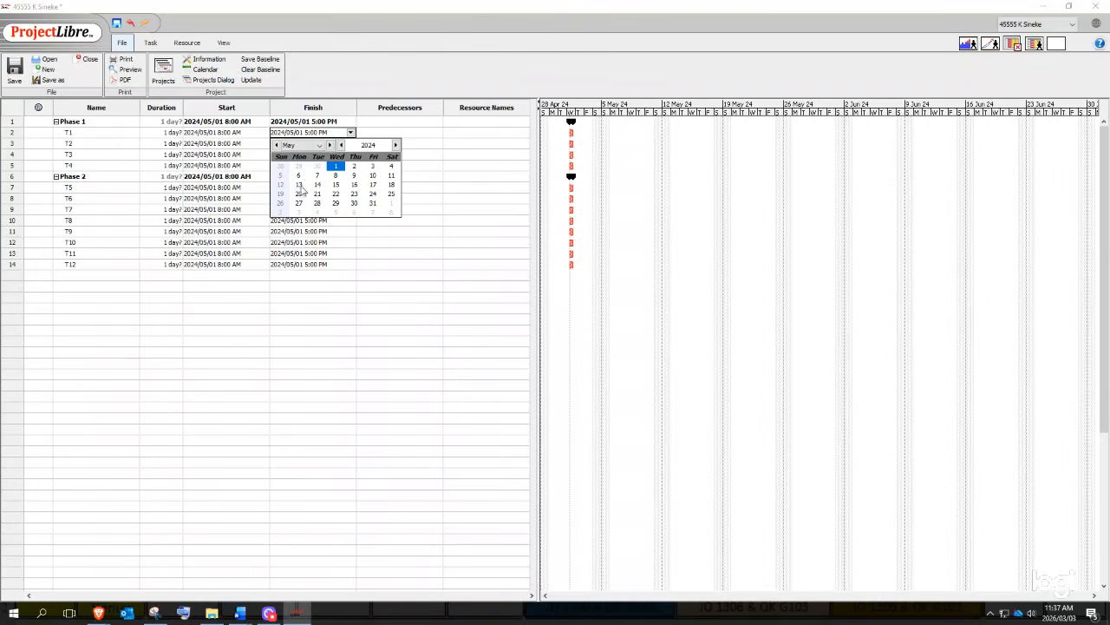
- Change T1's finish date to 13 May 2024, making it an 8-day task
left_click(391, 176)
left_click(321, 155)
left_click(310, 132)
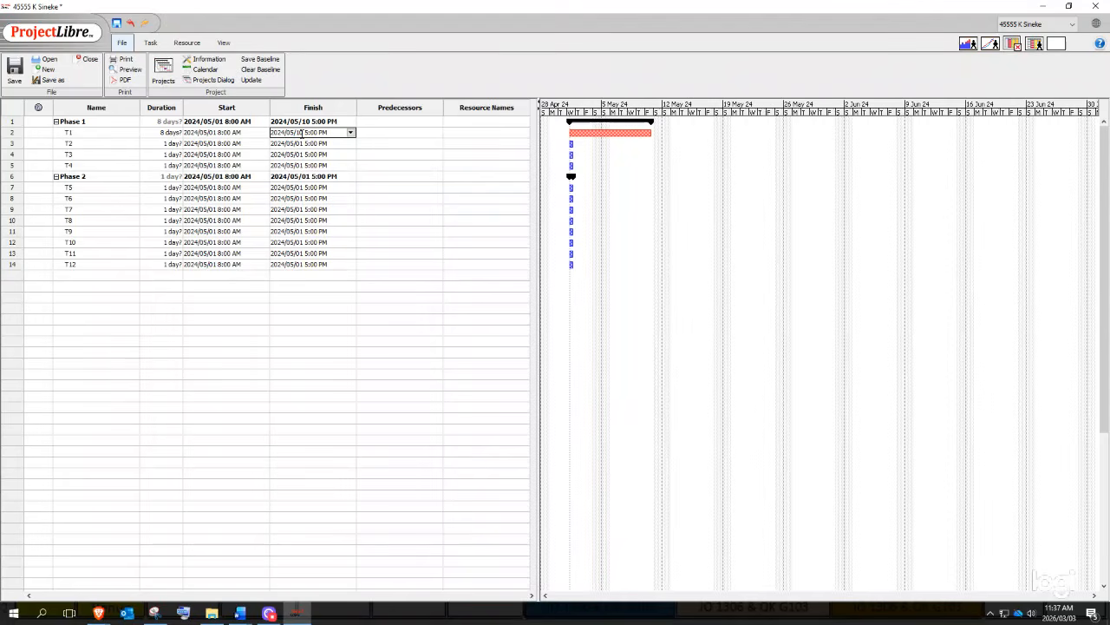
left_click(350, 131)
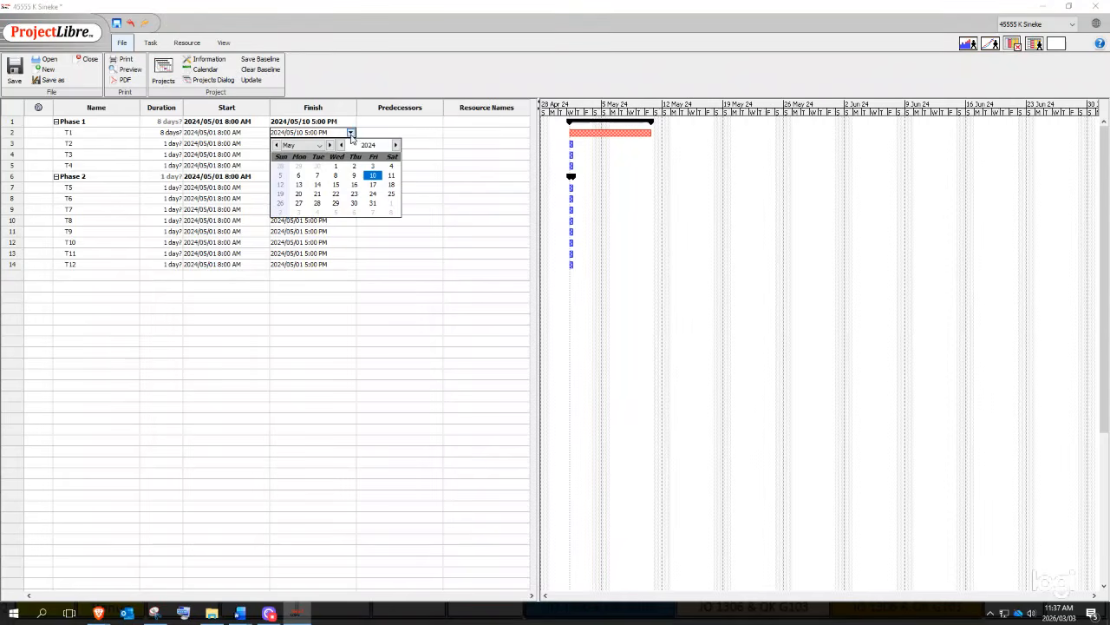
left_click(300, 186)
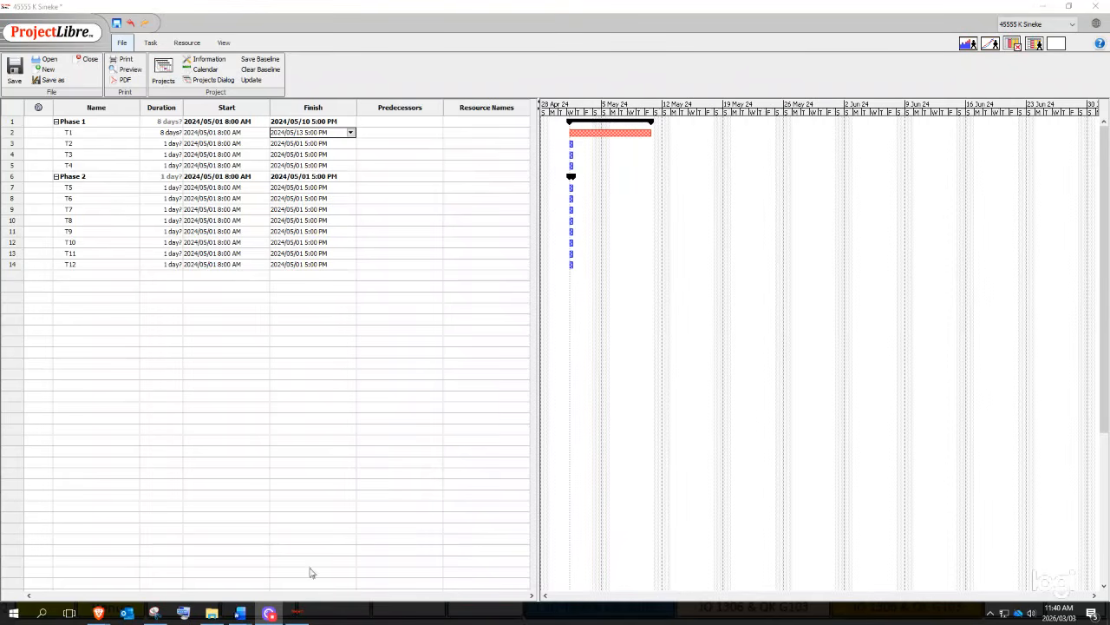
- Place the Word lab guide beside a smaller ProjectLibre window and commit T1's finish date
mouse_move(242, 613)
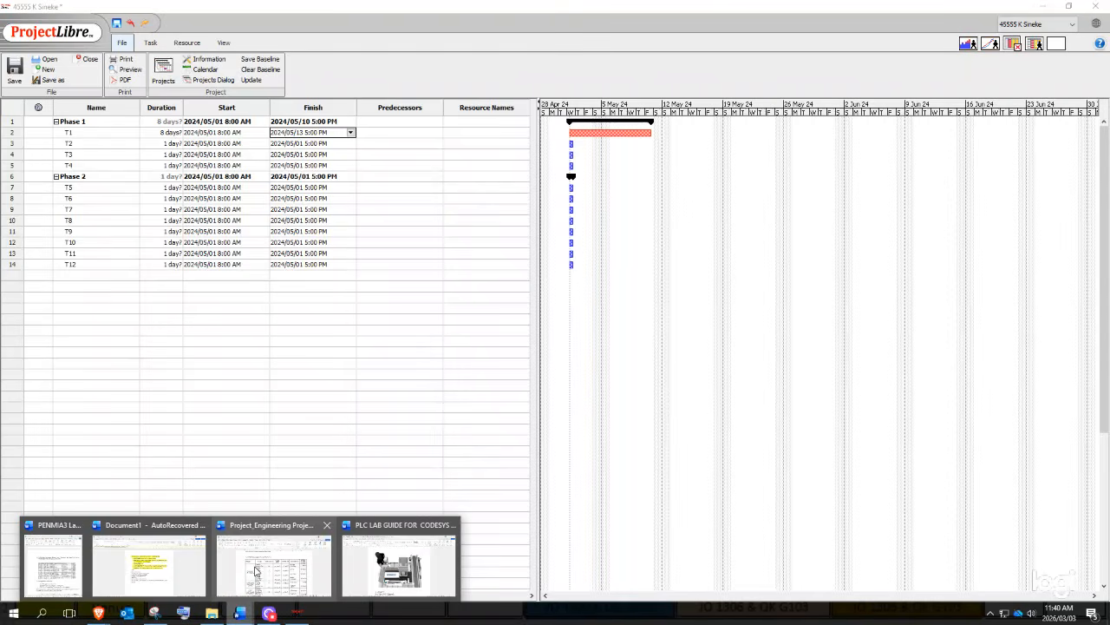
left_click(53, 564)
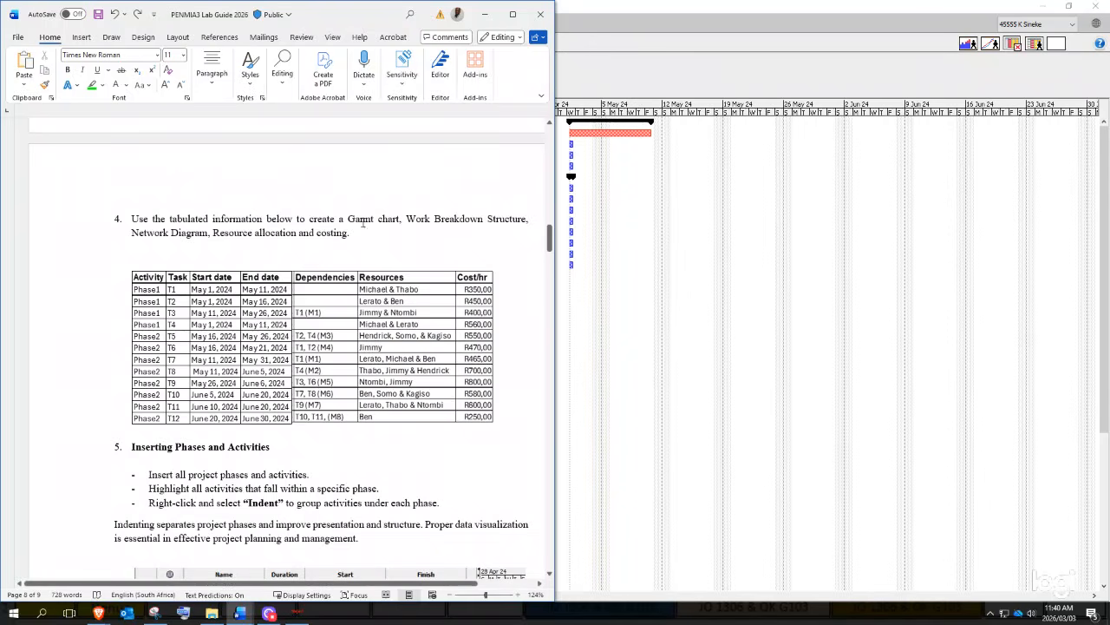
left_click_drag(889, 6, 929, 15)
left_click(995, 313)
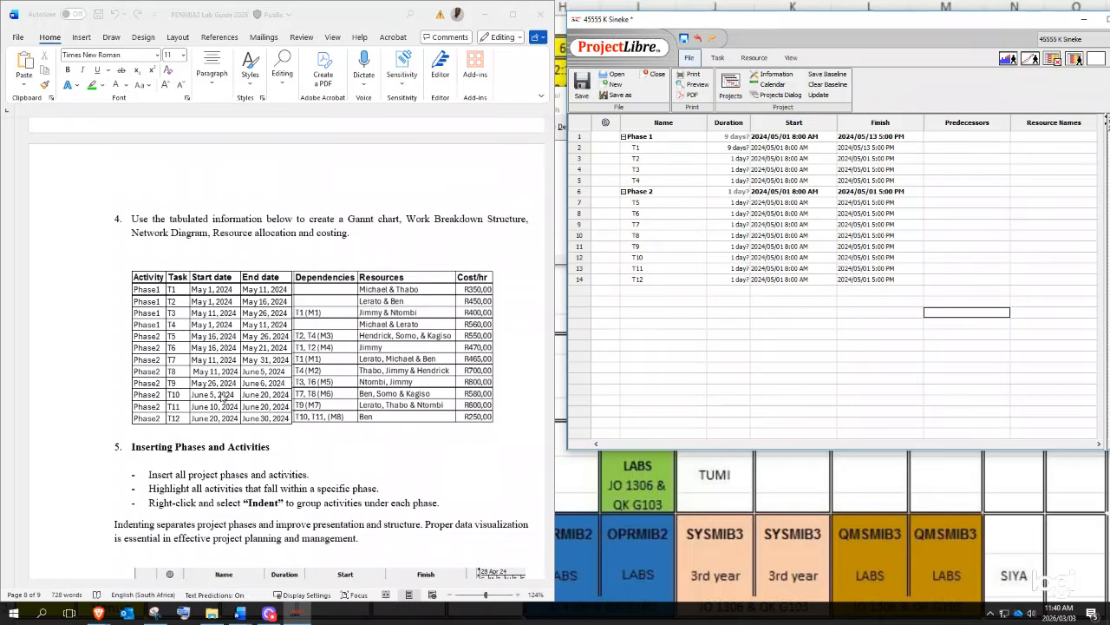
- Set T2's finish date to May 16, leaving its start unchanged
double_click(791, 160)
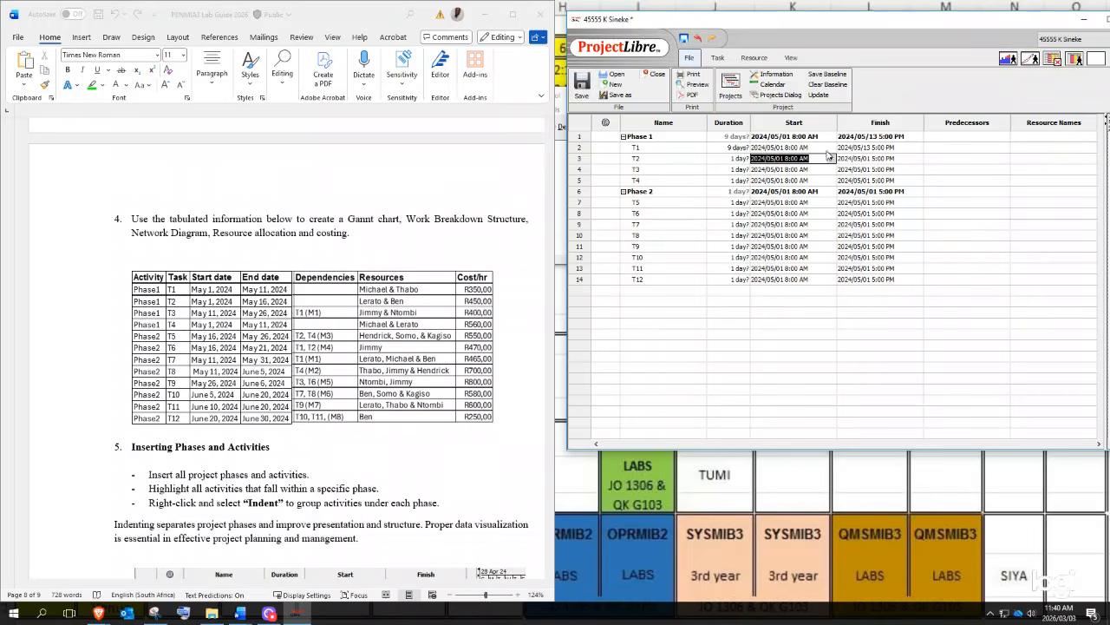
left_click(831, 159)
left_click(832, 158)
left_click(832, 159)
left_click(904, 158)
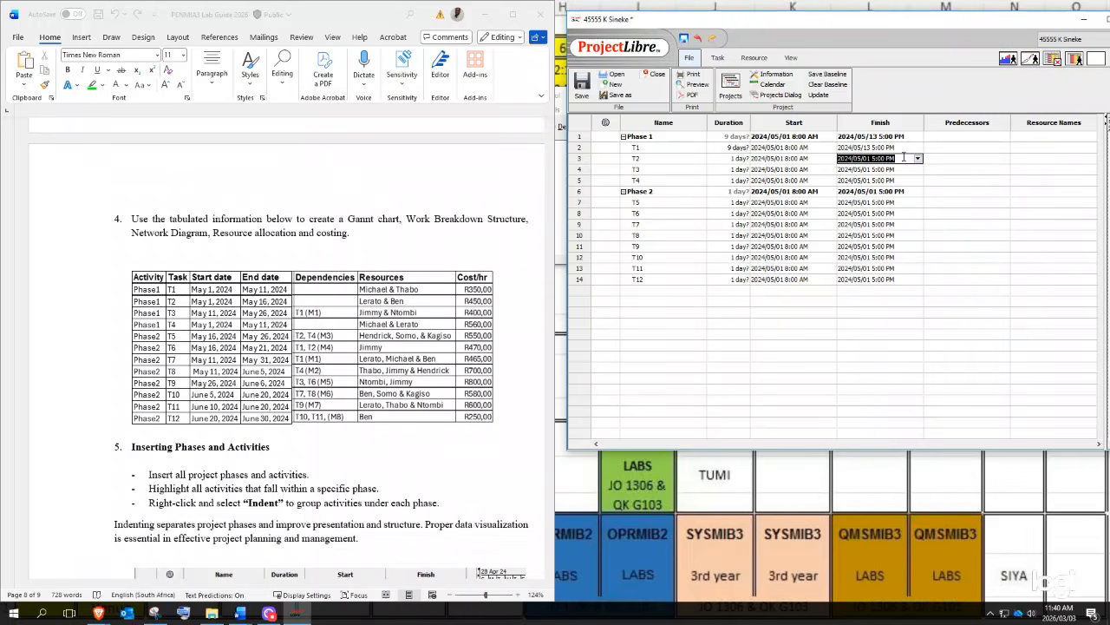
left_click(917, 159)
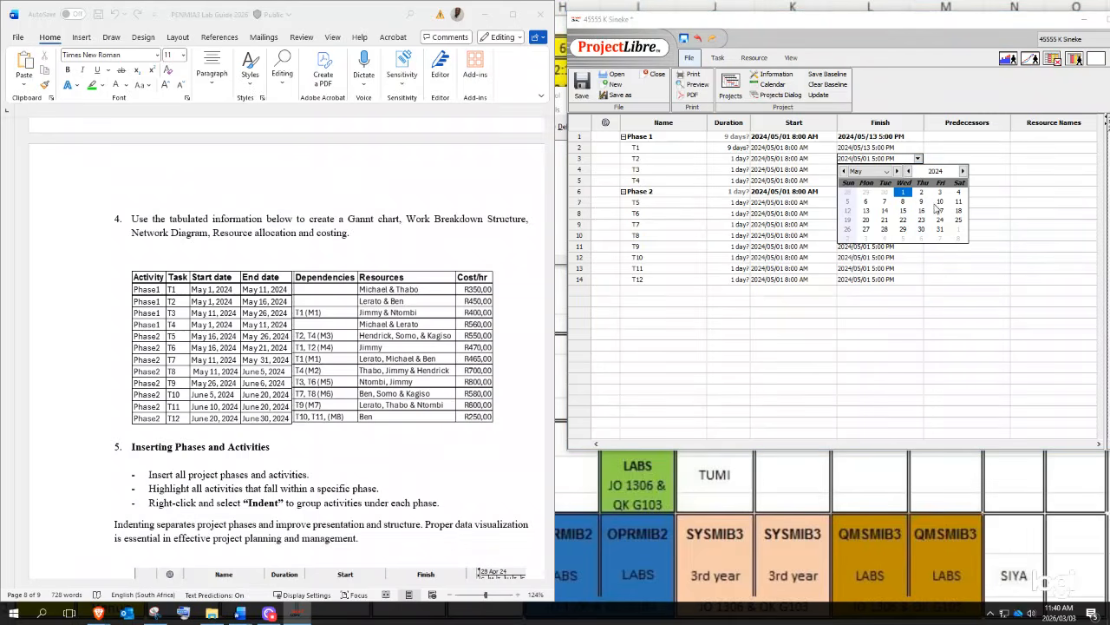
left_click(921, 211)
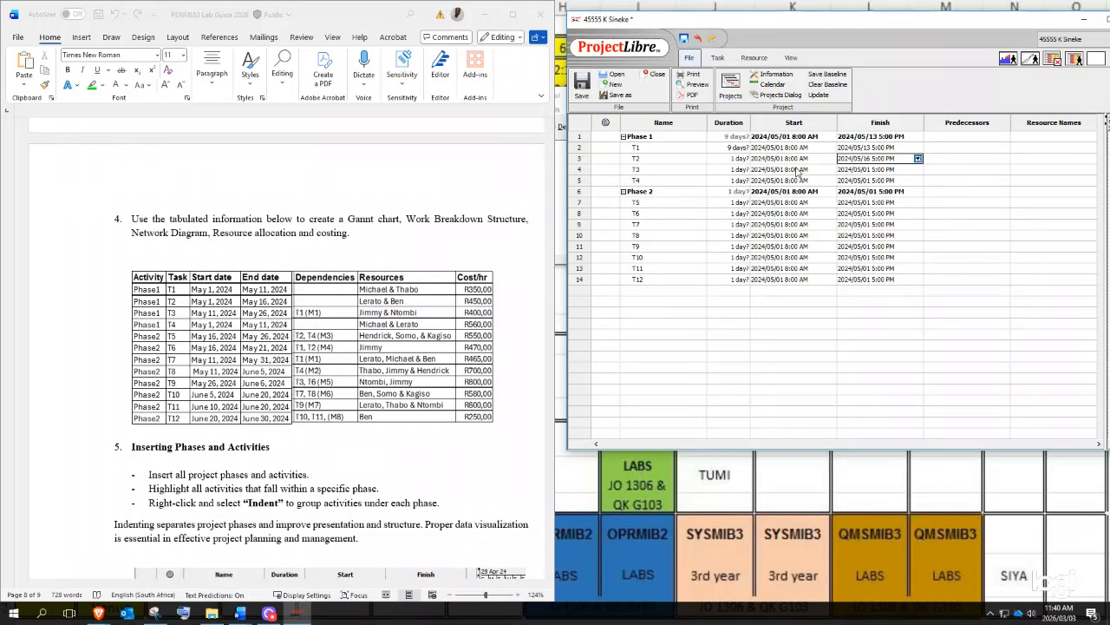
- Schedule T3 from May 13 to May 27
double_click(796, 170)
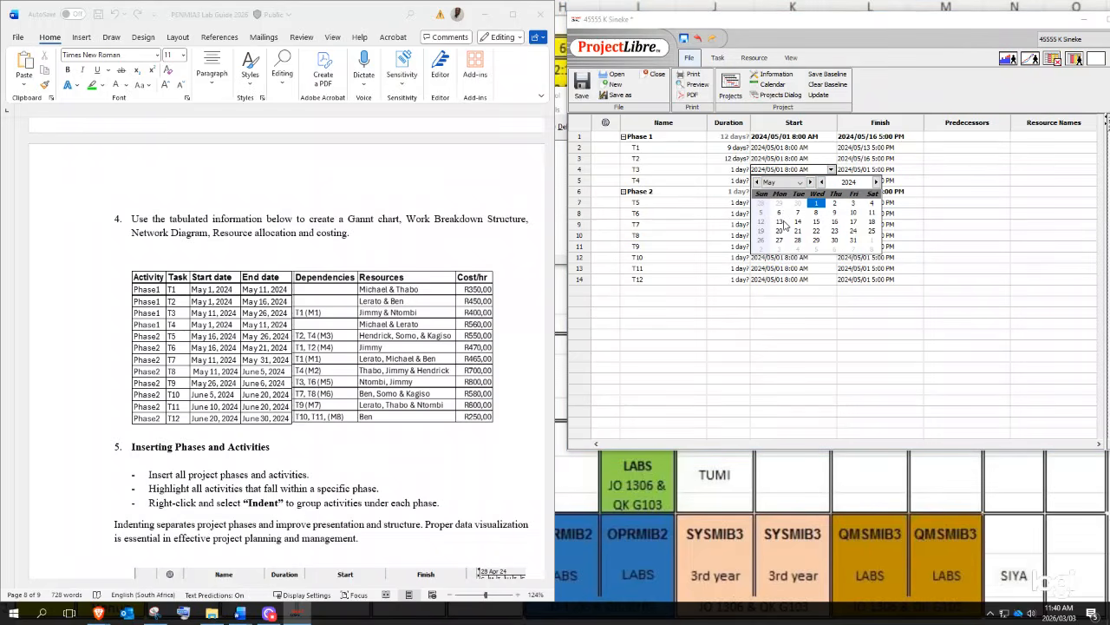
left_click(780, 222)
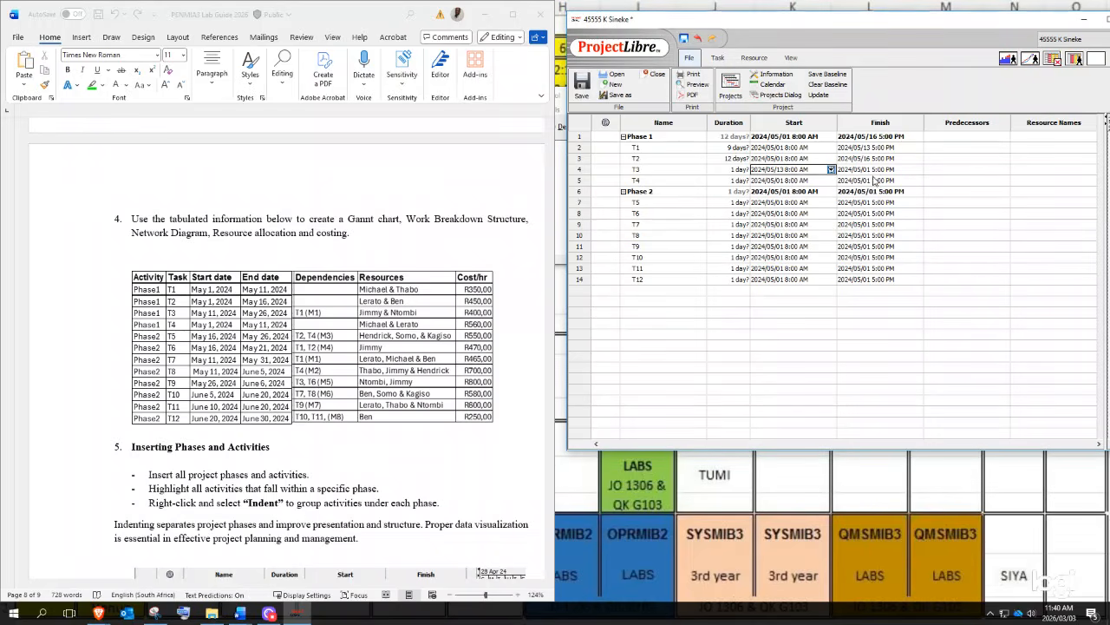
left_click(876, 170)
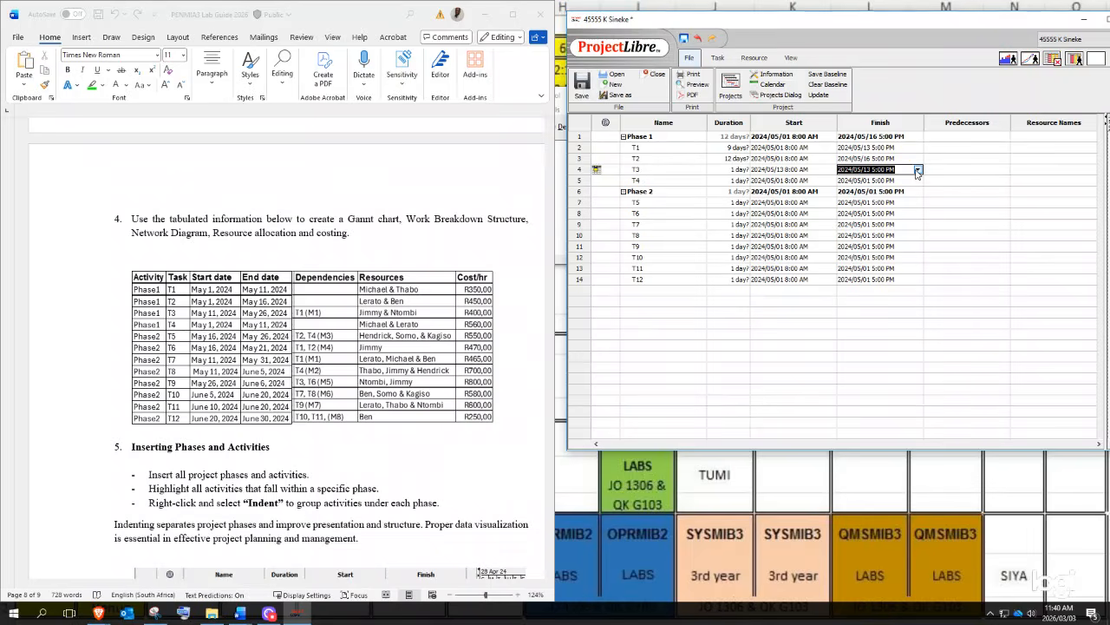
left_click(918, 171)
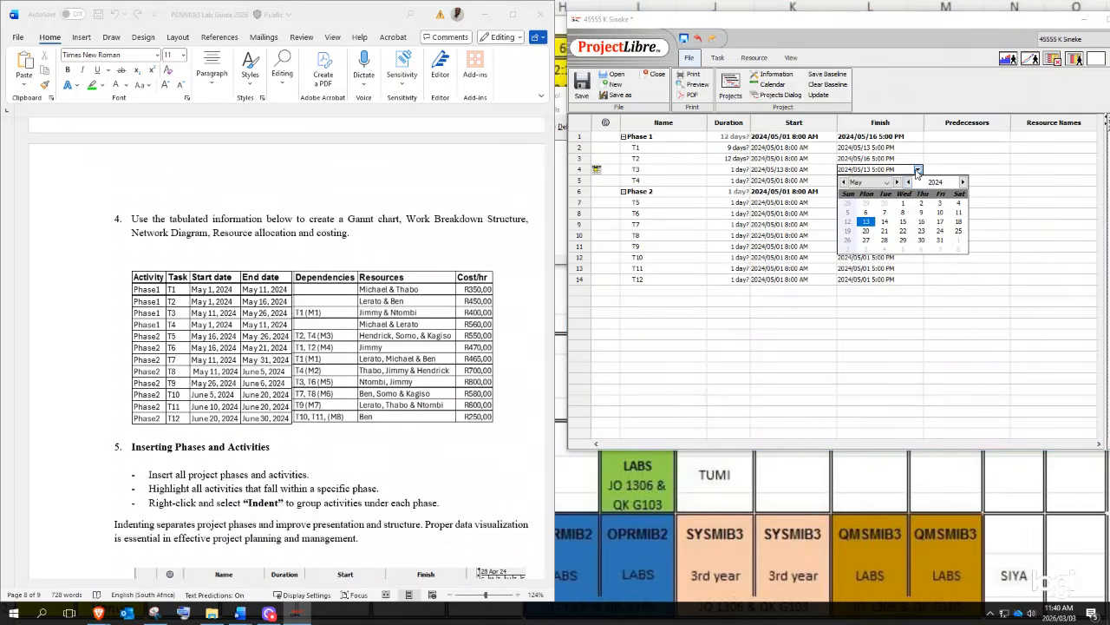
left_click(865, 240)
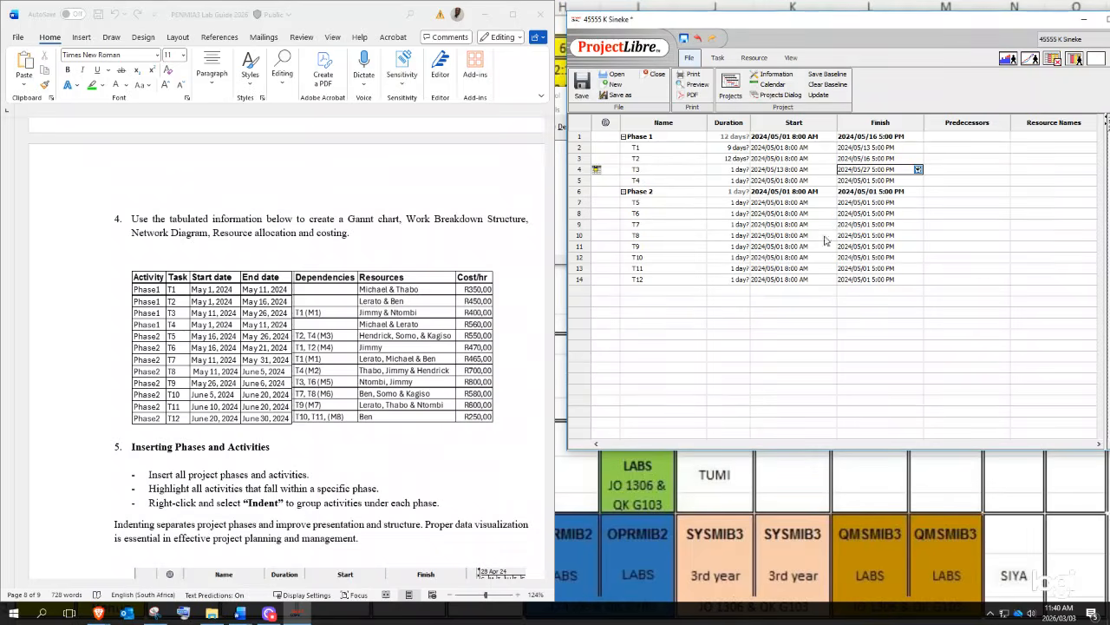
- Keep T4's May 1 start and set its finish to May 13
left_click(808, 180)
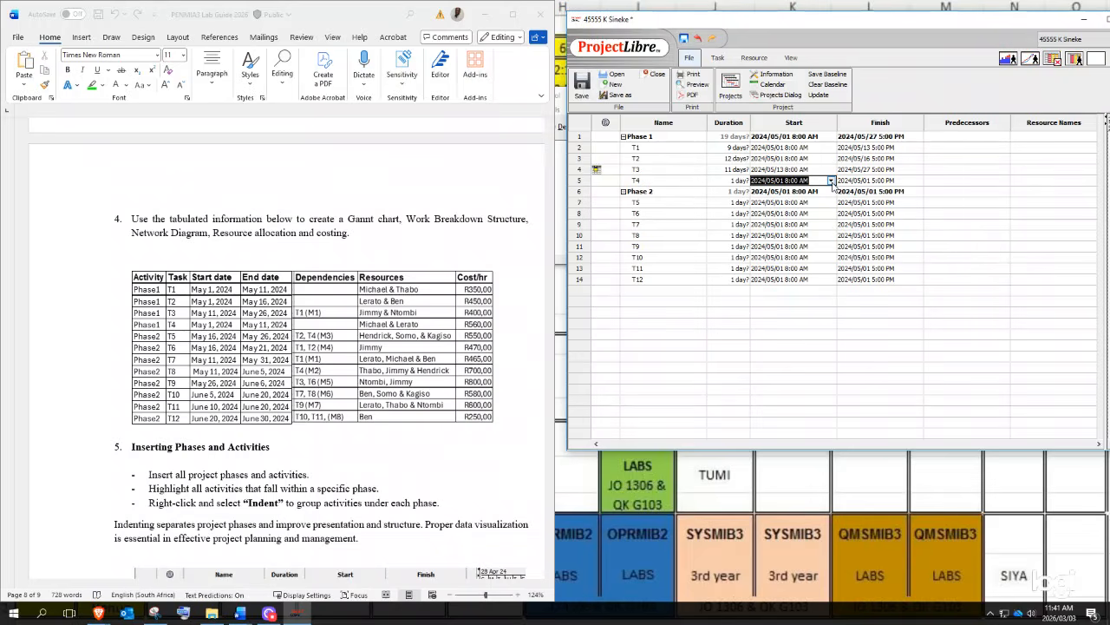
left_click(831, 181)
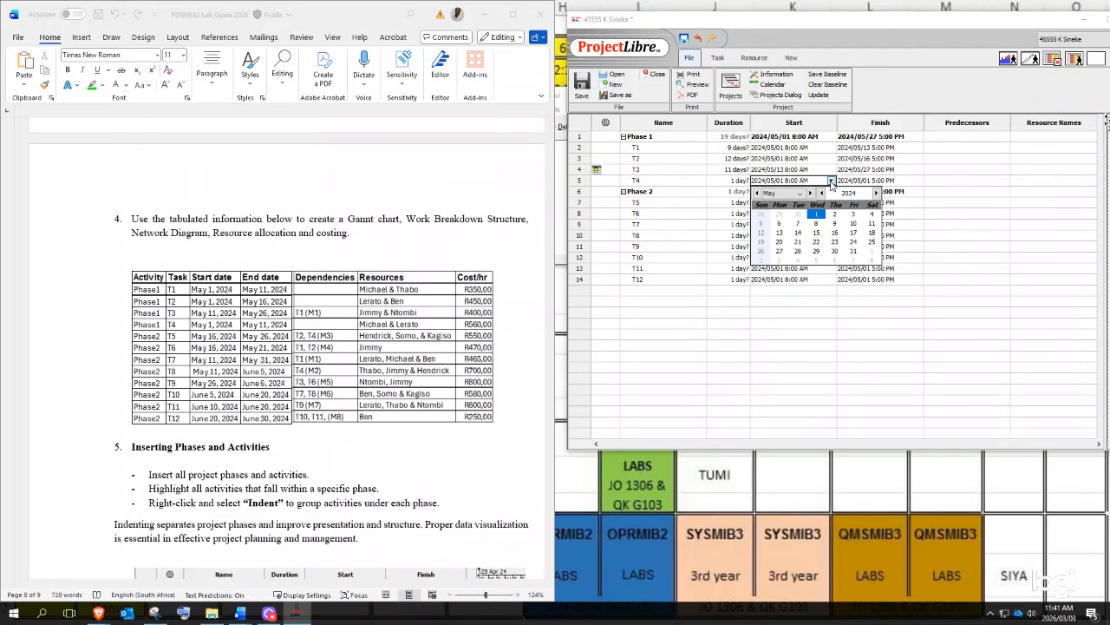
left_click(866, 180)
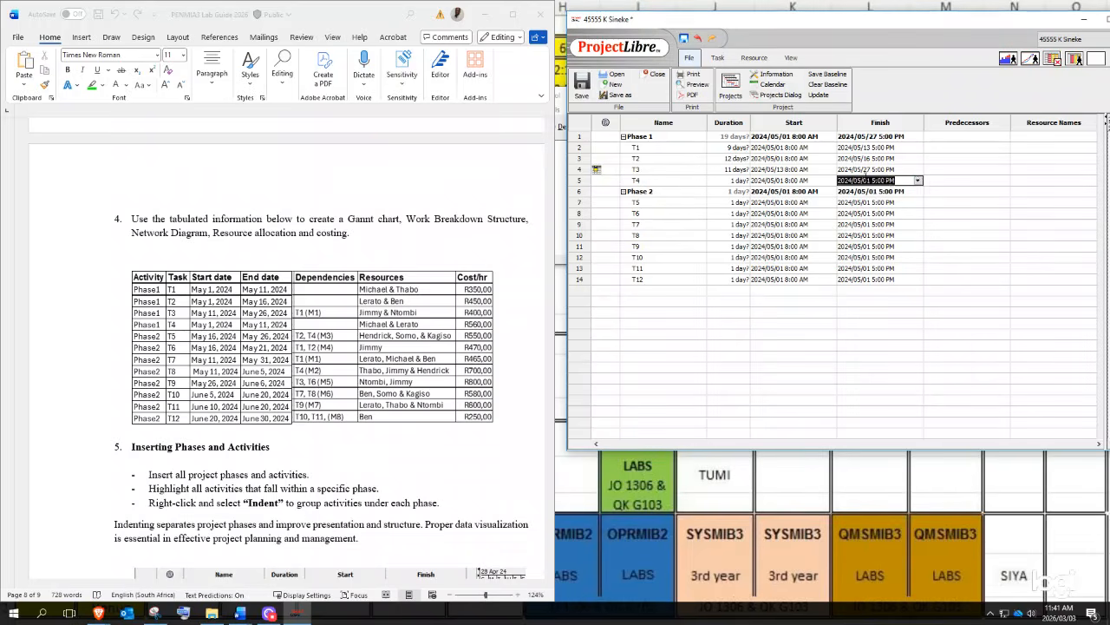
left_click(919, 181)
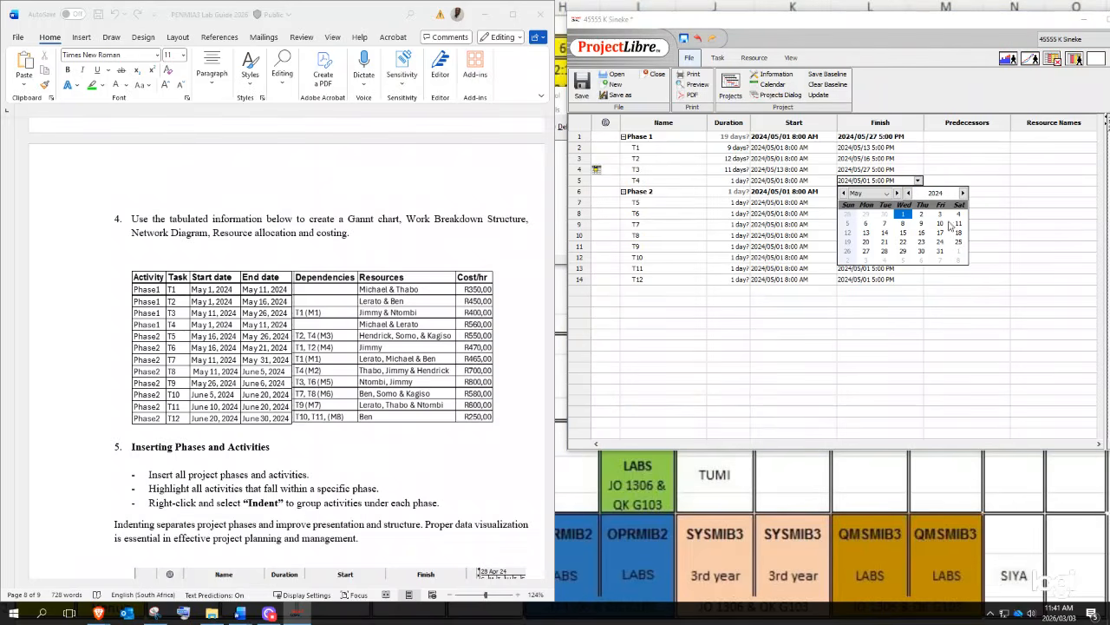
left_click(866, 232)
left_click(782, 202)
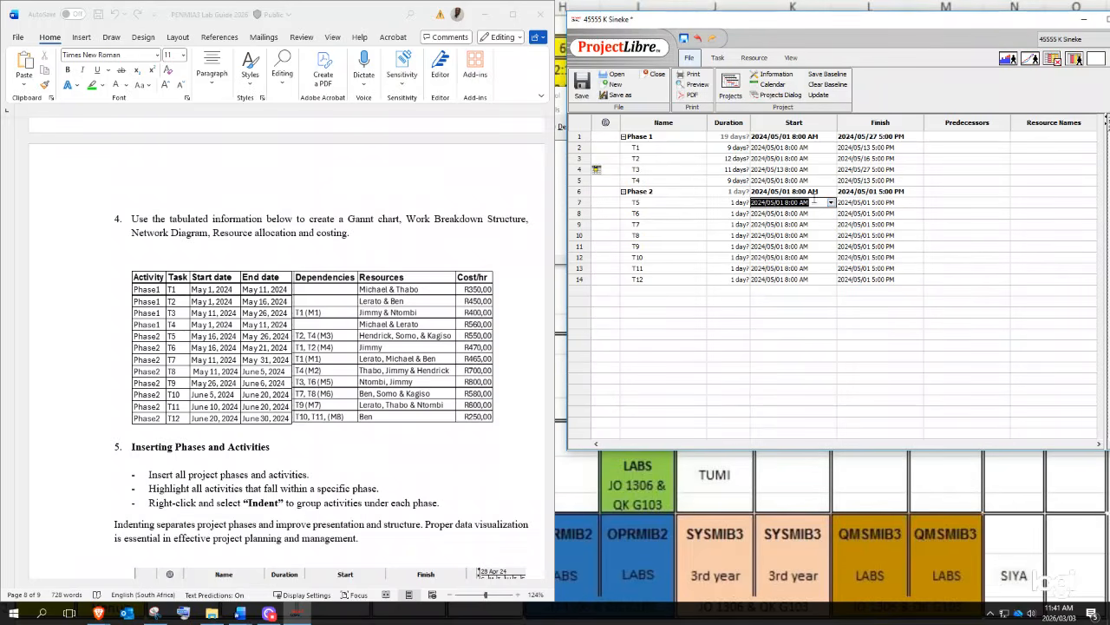
- Set T5 and T6 to start May 16, and T7 to start May 13
left_click(831, 202)
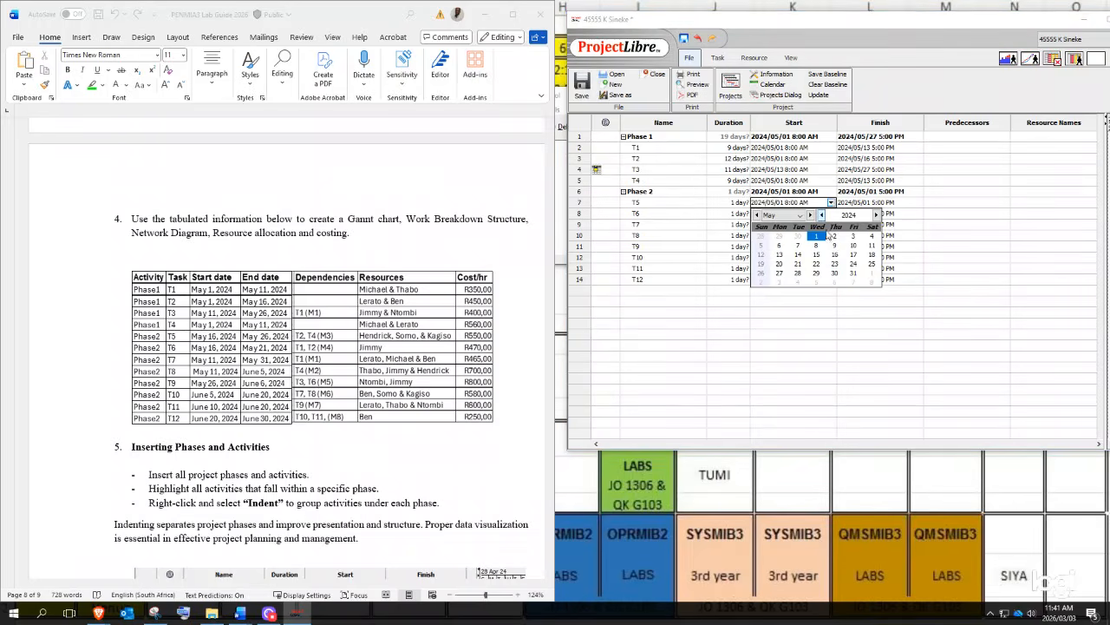
left_click(837, 255)
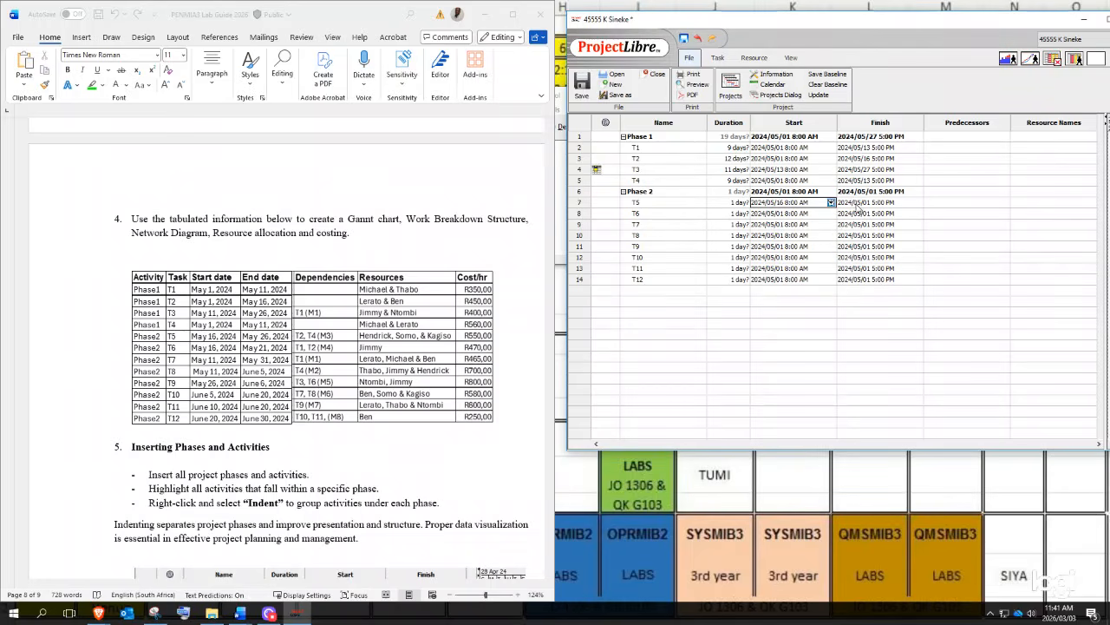
left_click(822, 214)
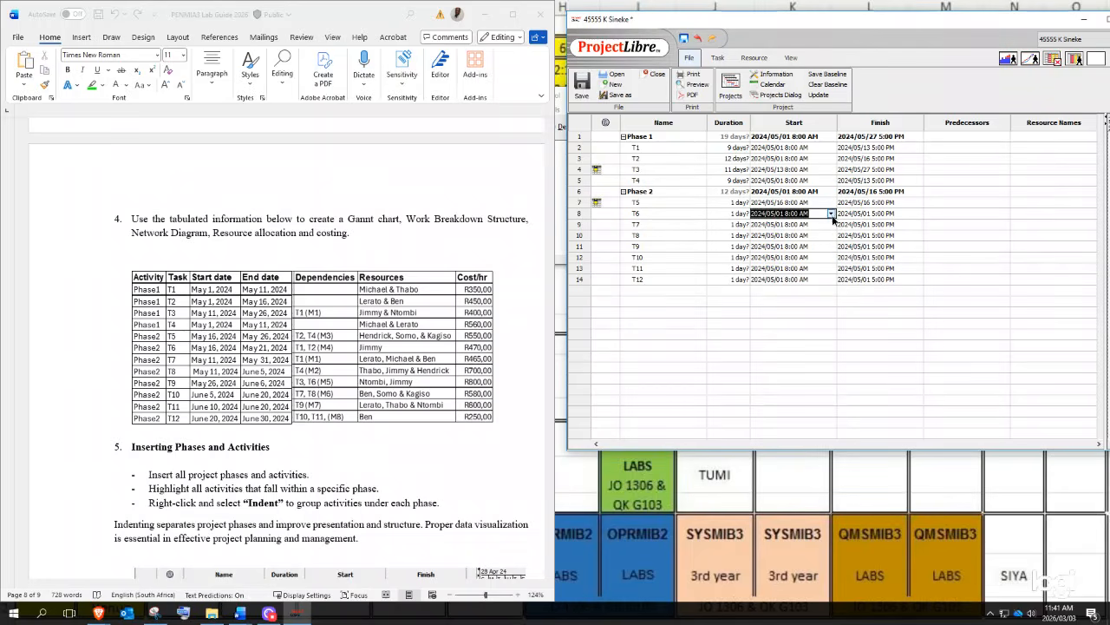
left_click(831, 213)
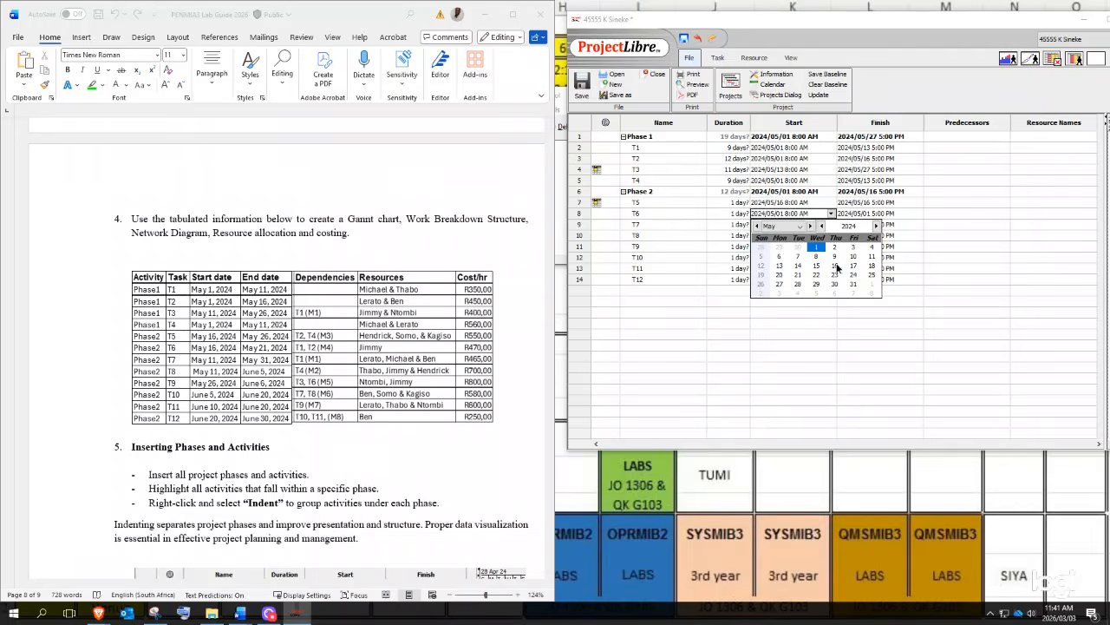
left_click(835, 266)
left_click(801, 226)
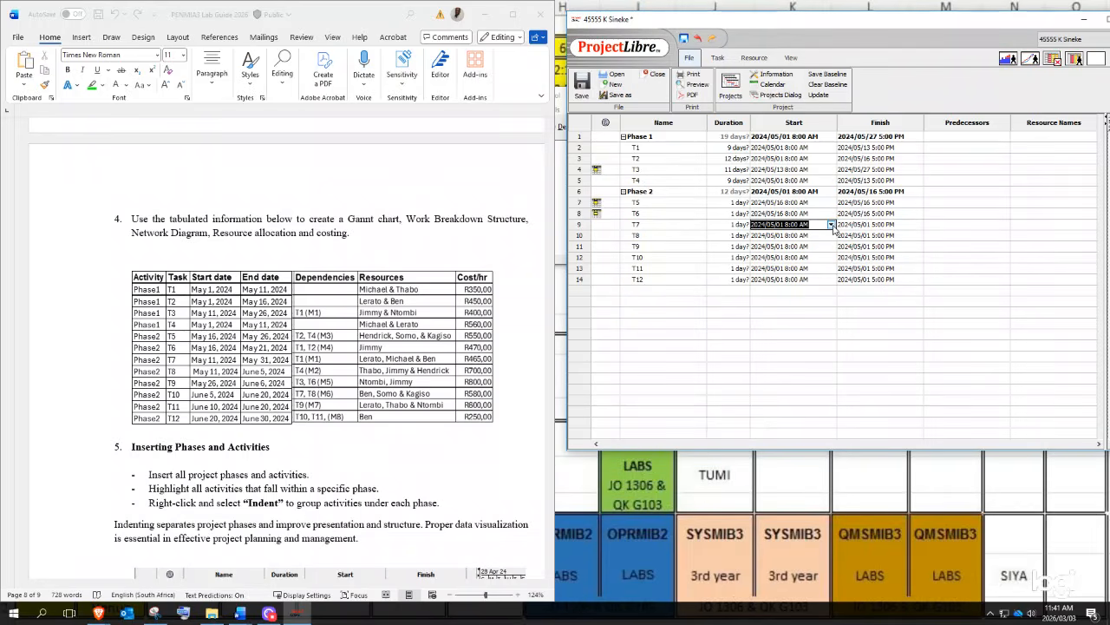
left_click(831, 225)
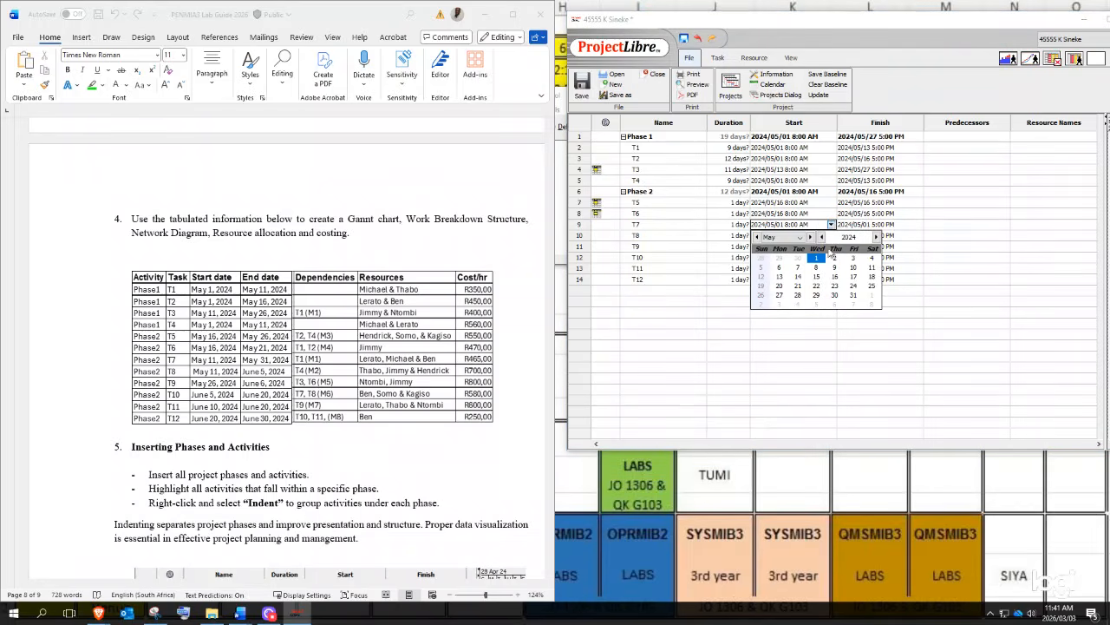
left_click(875, 266)
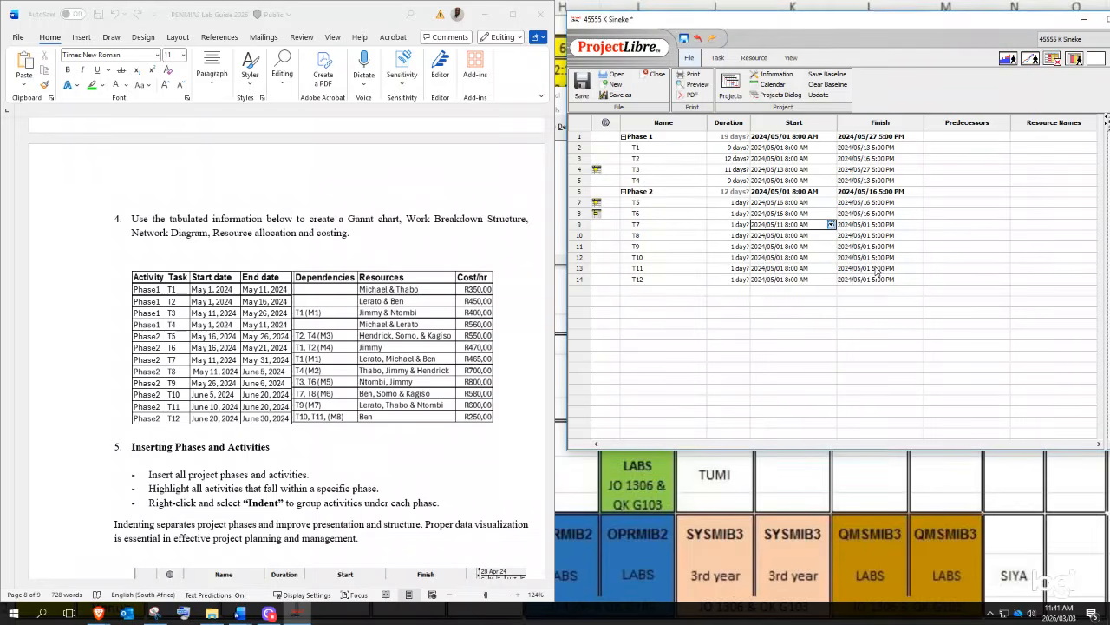
left_click(831, 224)
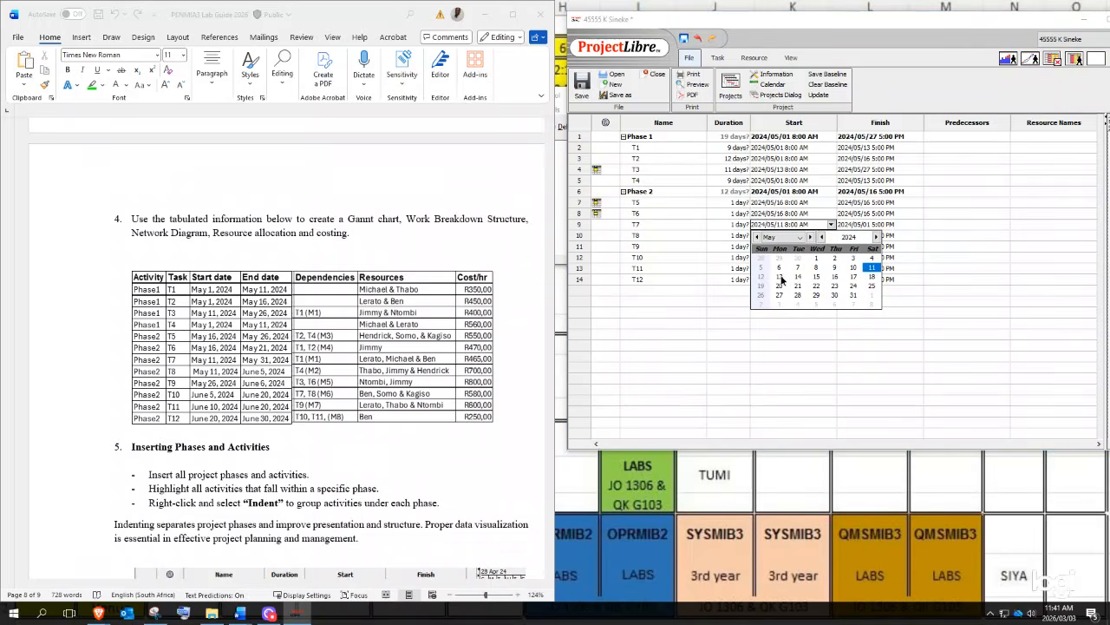
left_click(779, 277)
- Set T8's start to May 13 and T9's start to May 27
left_click(831, 236)
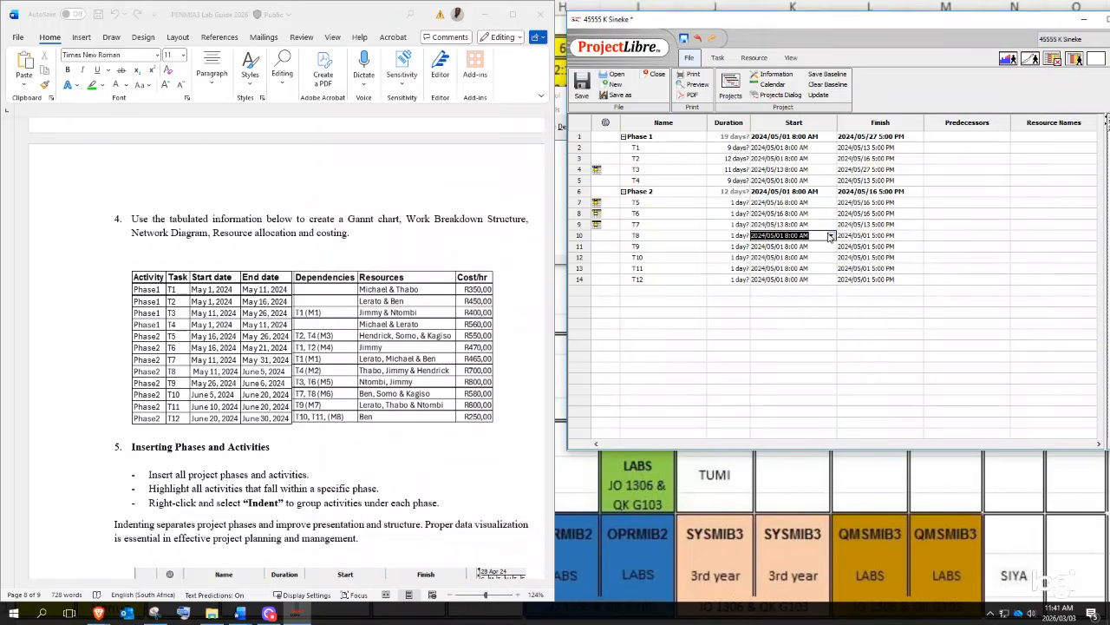
left_click(831, 236)
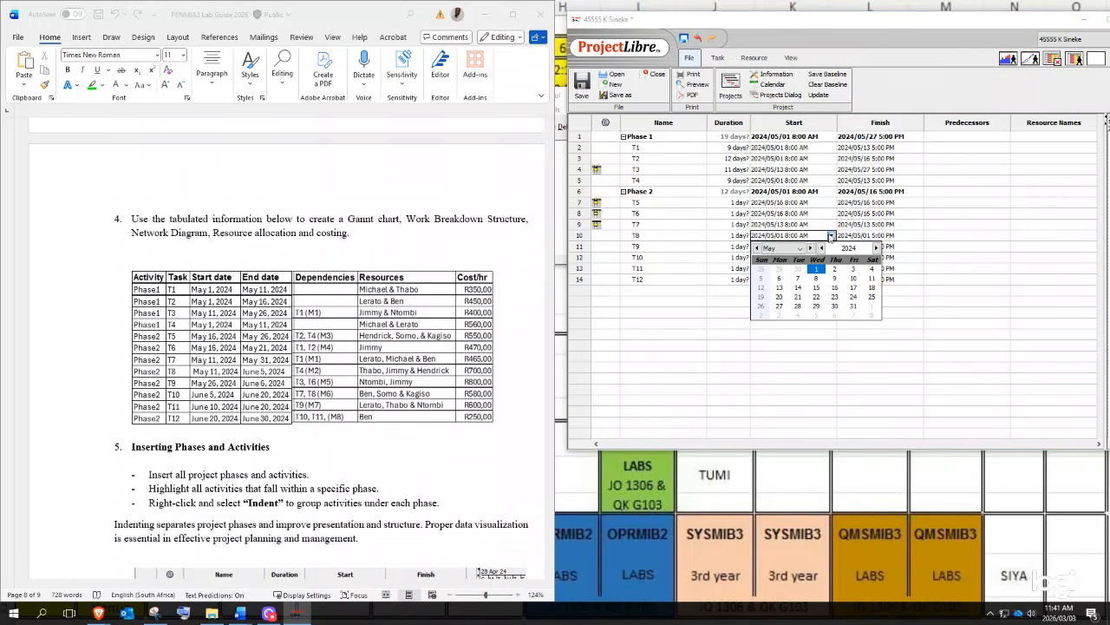
left_click(780, 287)
left_click(831, 247)
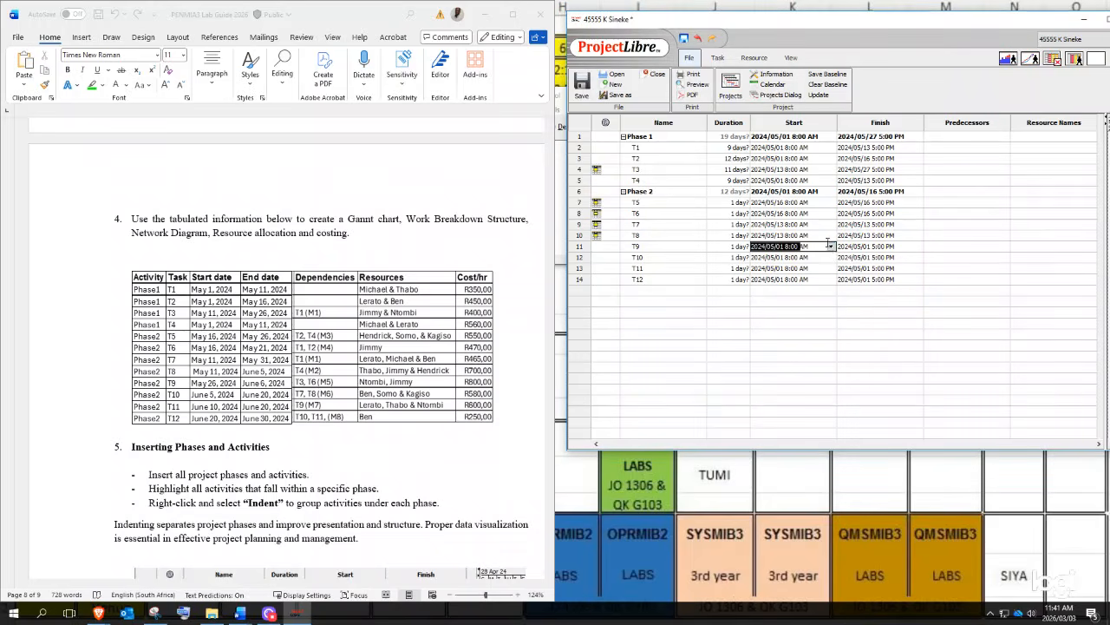
left_click(831, 246)
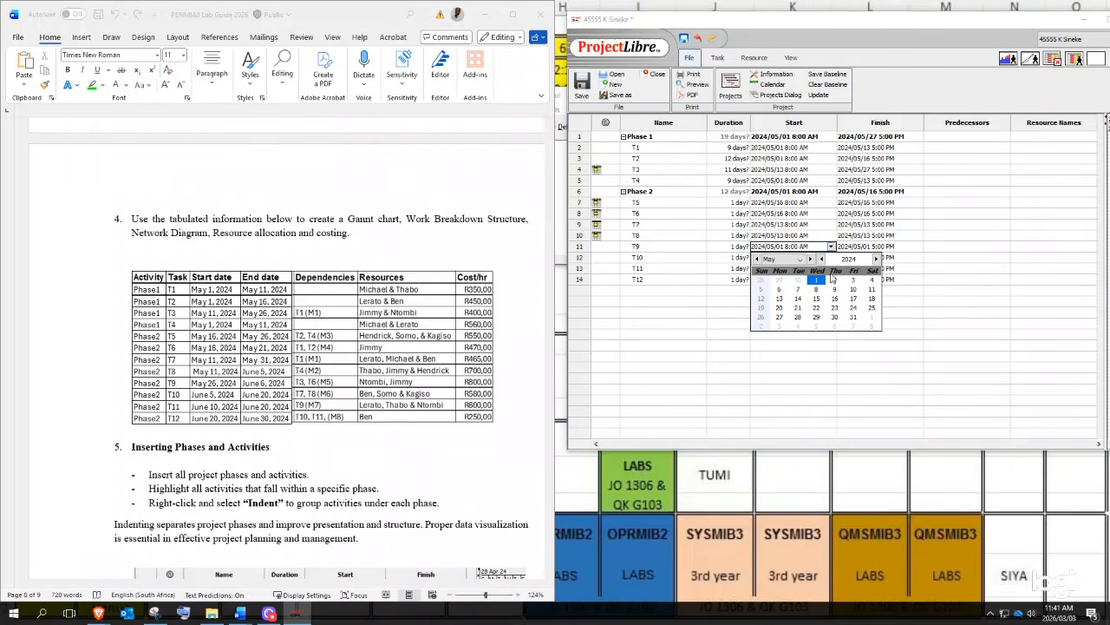
left_click(782, 311)
- Start T10, T11 and T12 on June 5, 10 and 20, 2024
left_click(831, 258)
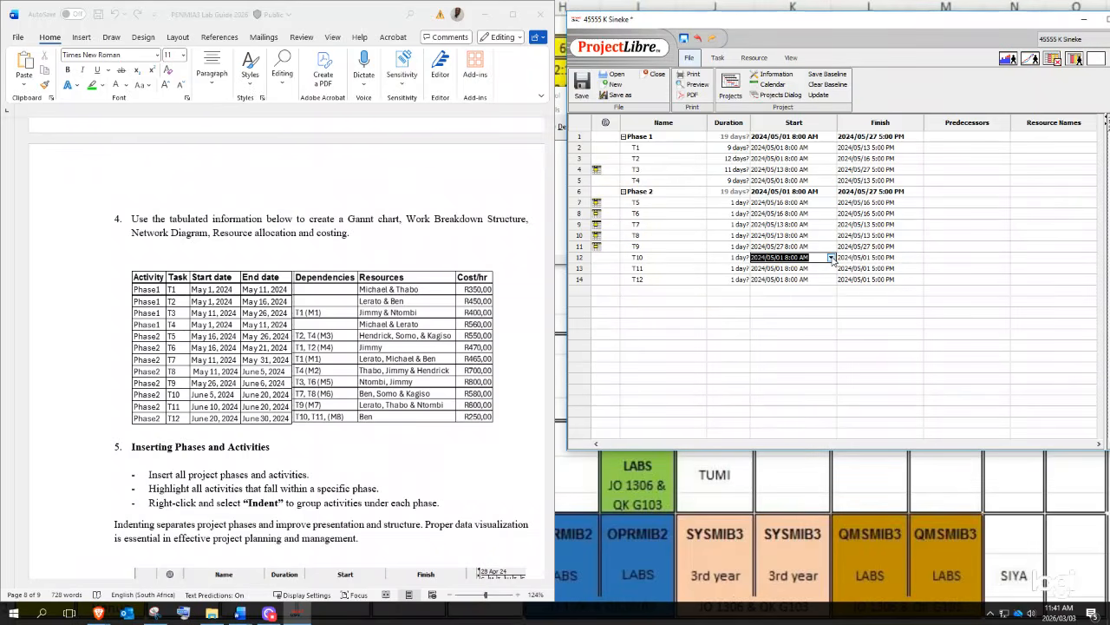
left_click(831, 258)
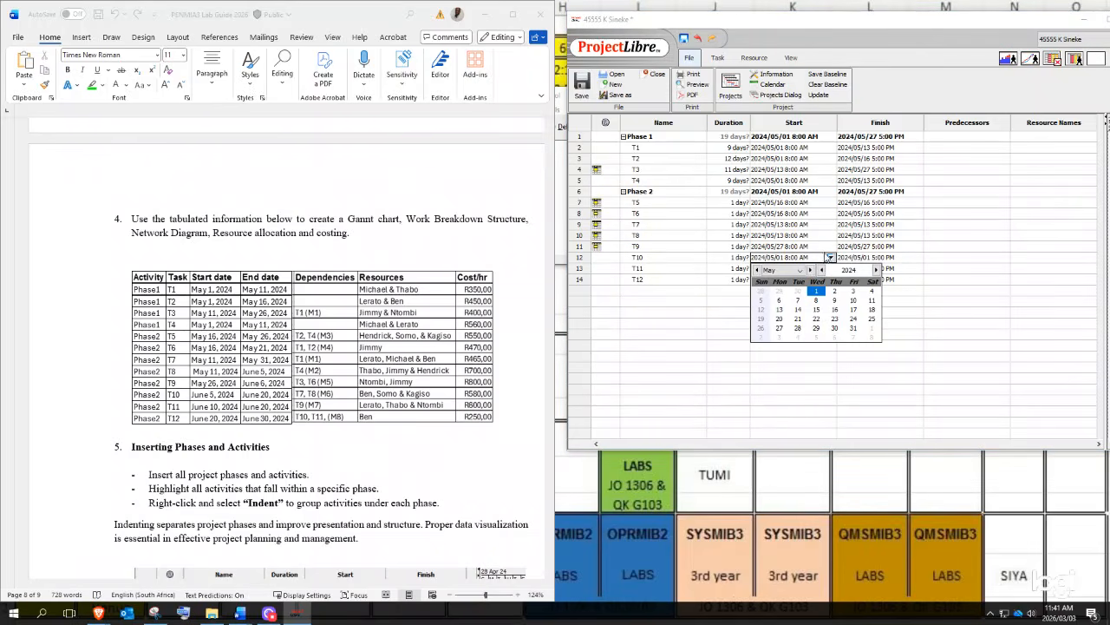
left_click(810, 270)
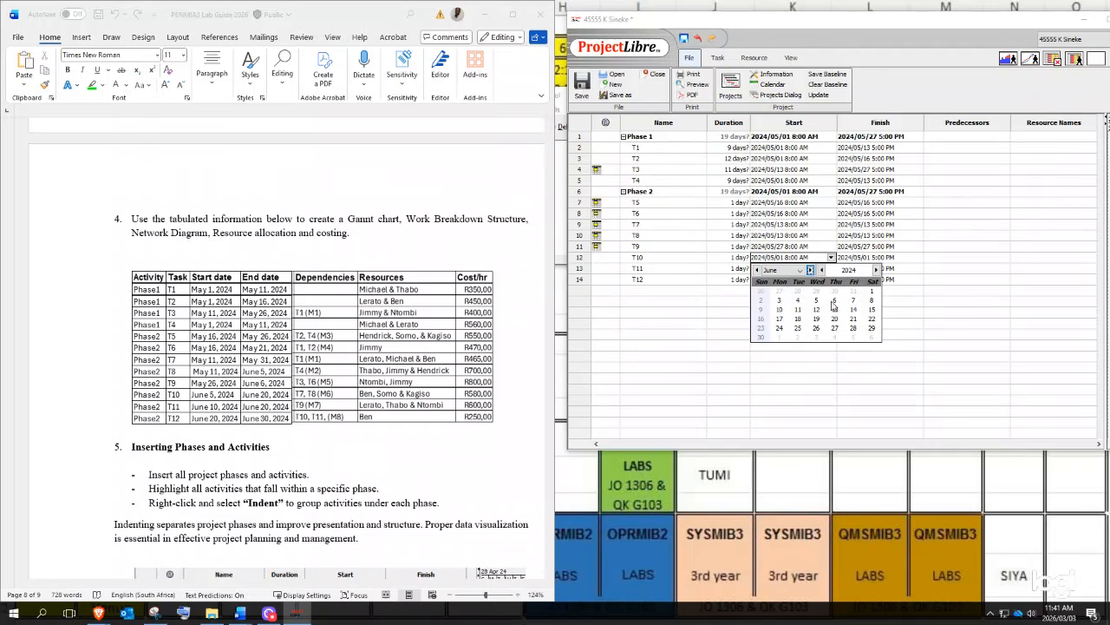
left_click(817, 301)
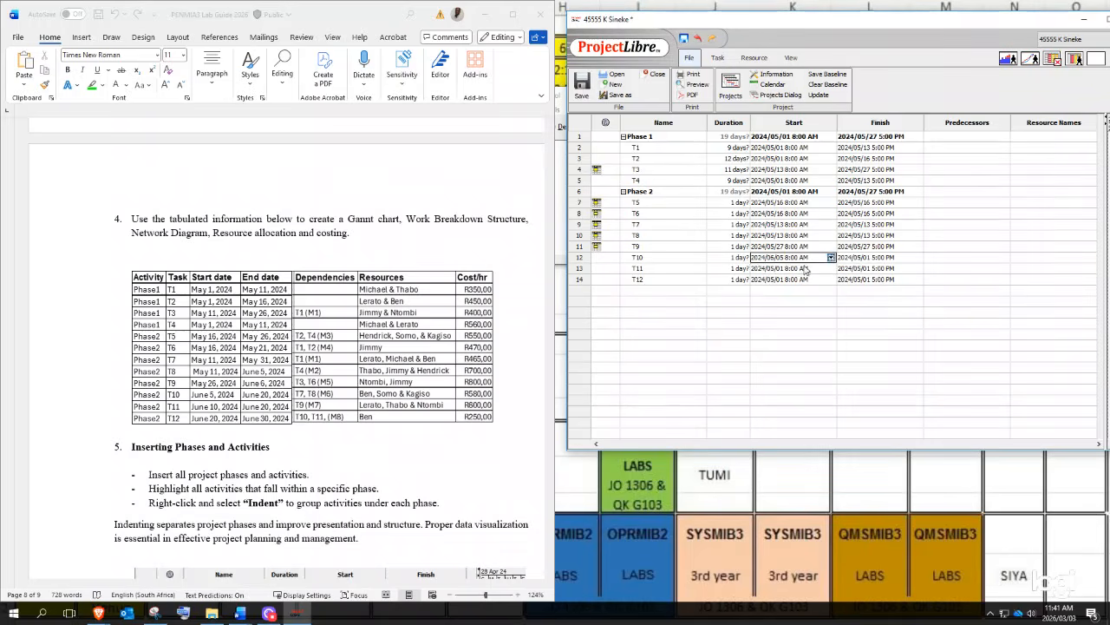
left_click(831, 269)
left_click(831, 269)
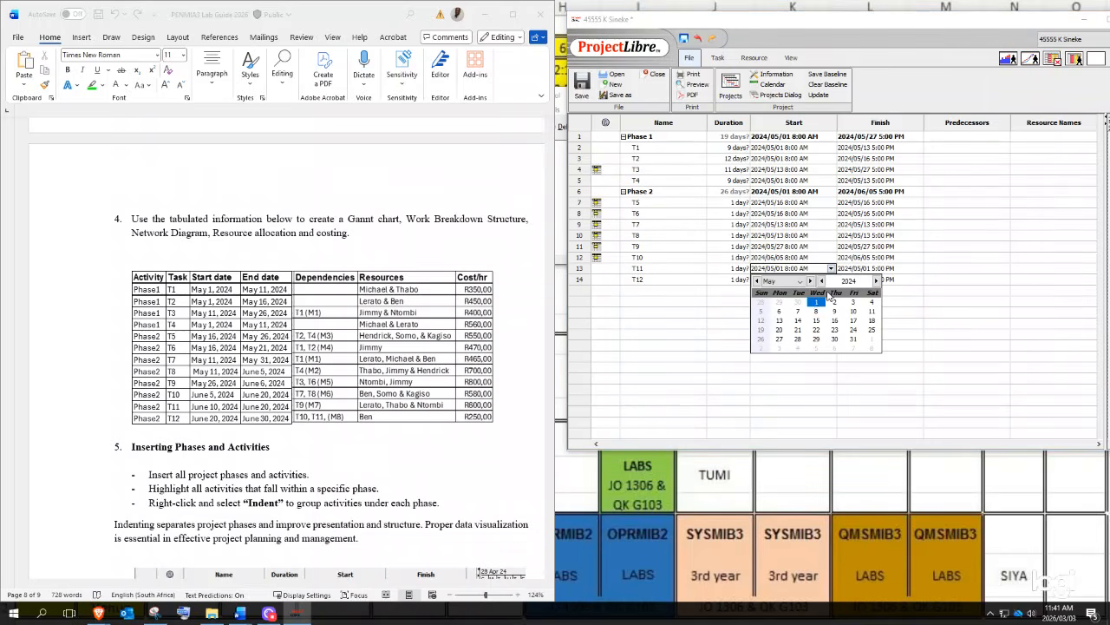
left_click(810, 281)
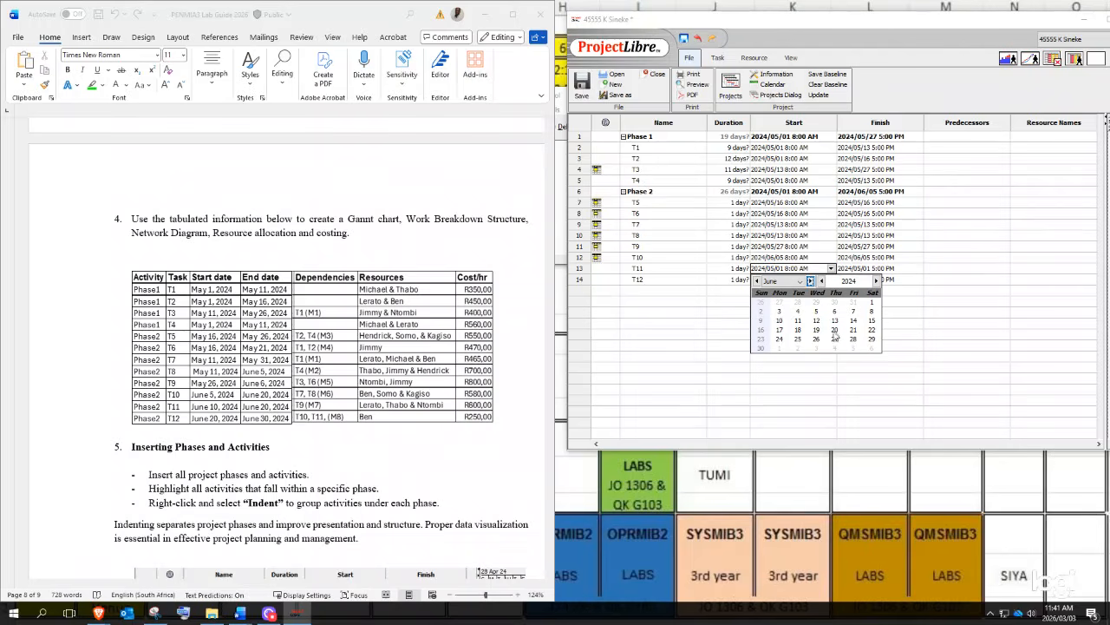
left_click(786, 320)
left_click(808, 279)
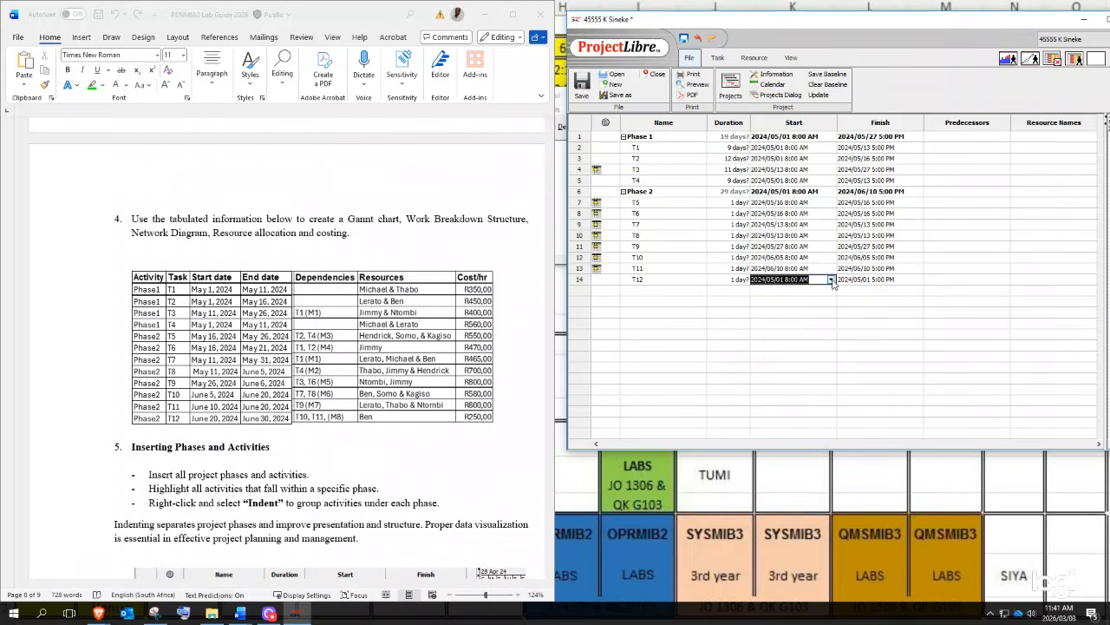
left_click(831, 279)
left_click(810, 293)
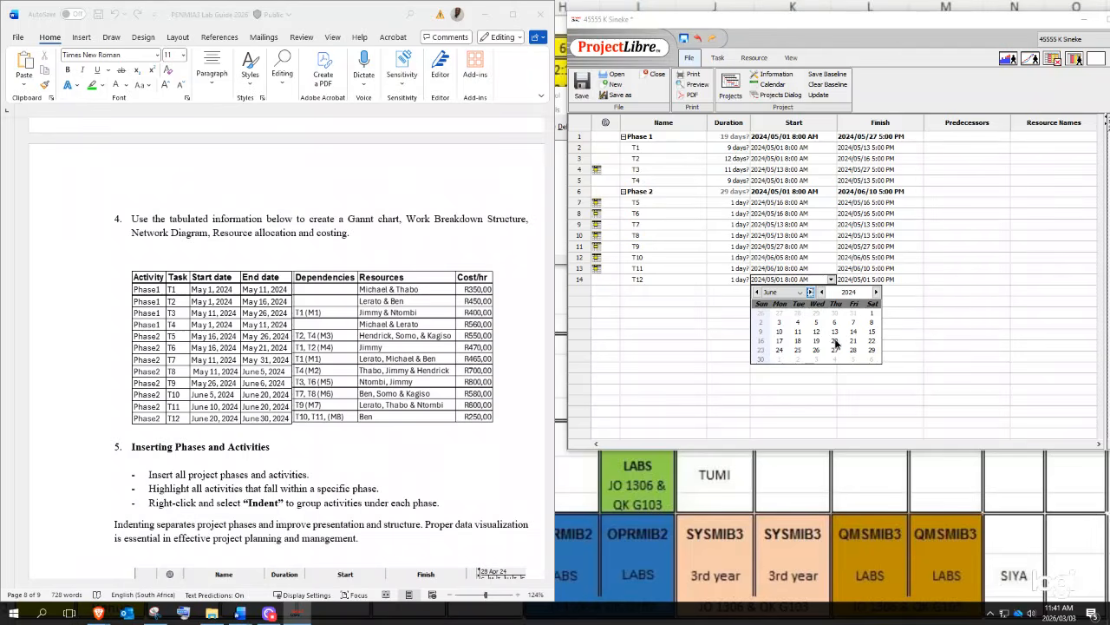
left_click(836, 342)
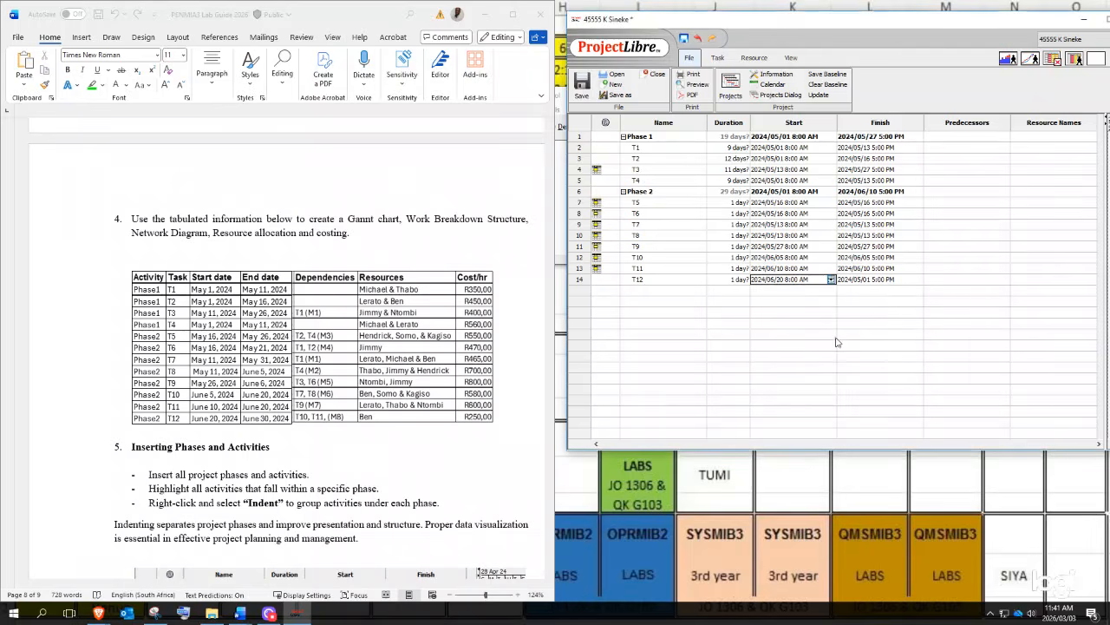
- Set finish dates of T5 to May 27, T6 to May 21 and T7 to May 31
left_click(878, 204)
left_click(878, 203)
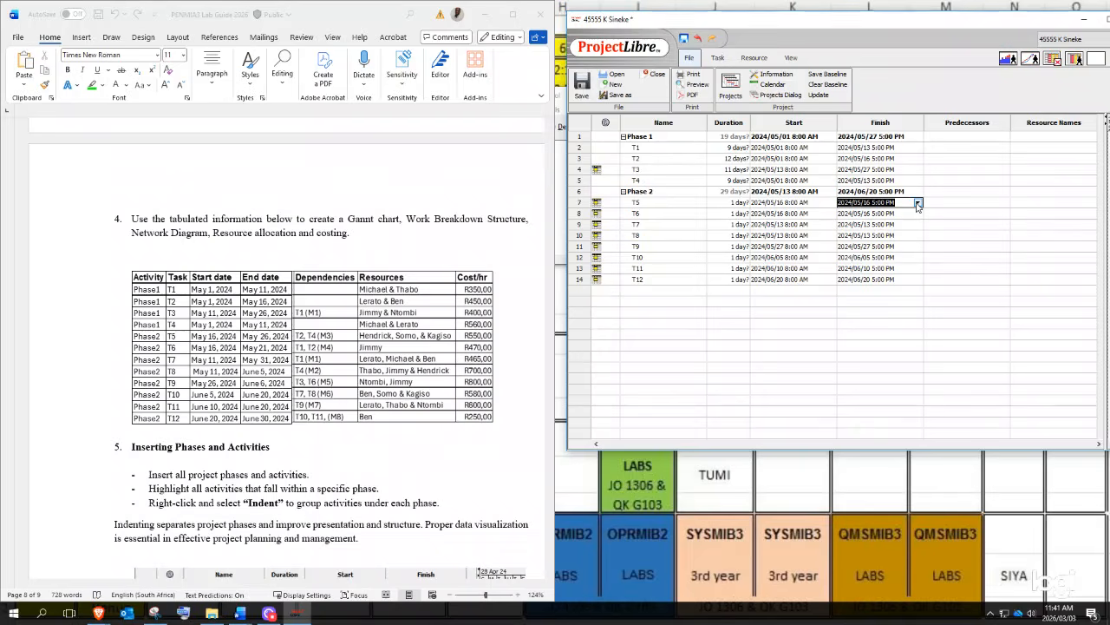
left_click(918, 203)
left_click(867, 274)
left_click(904, 214)
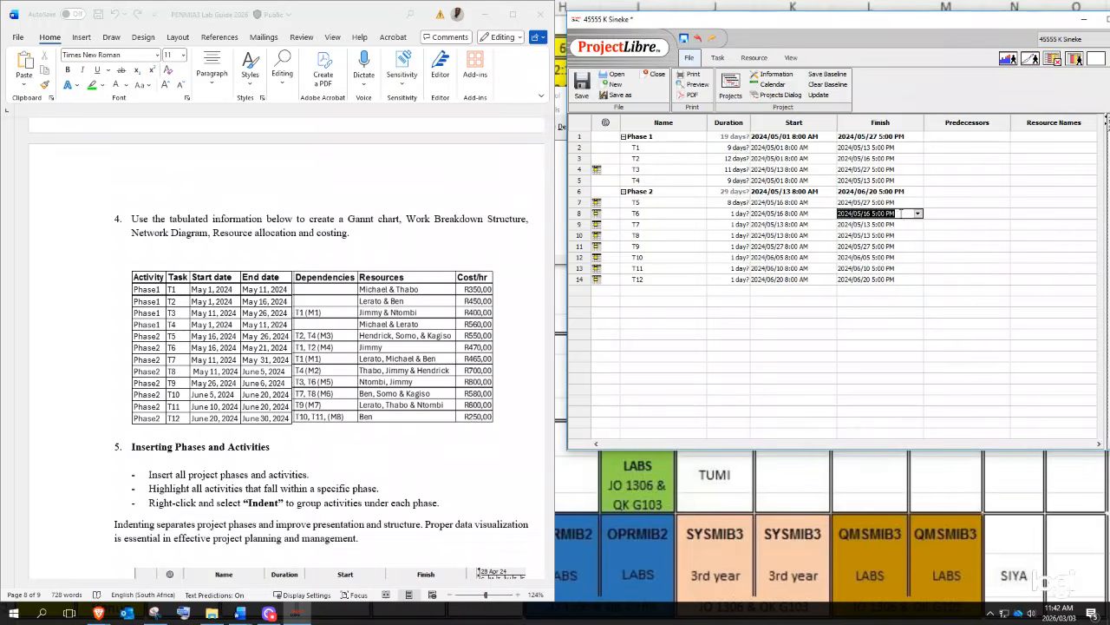
left_click(917, 214)
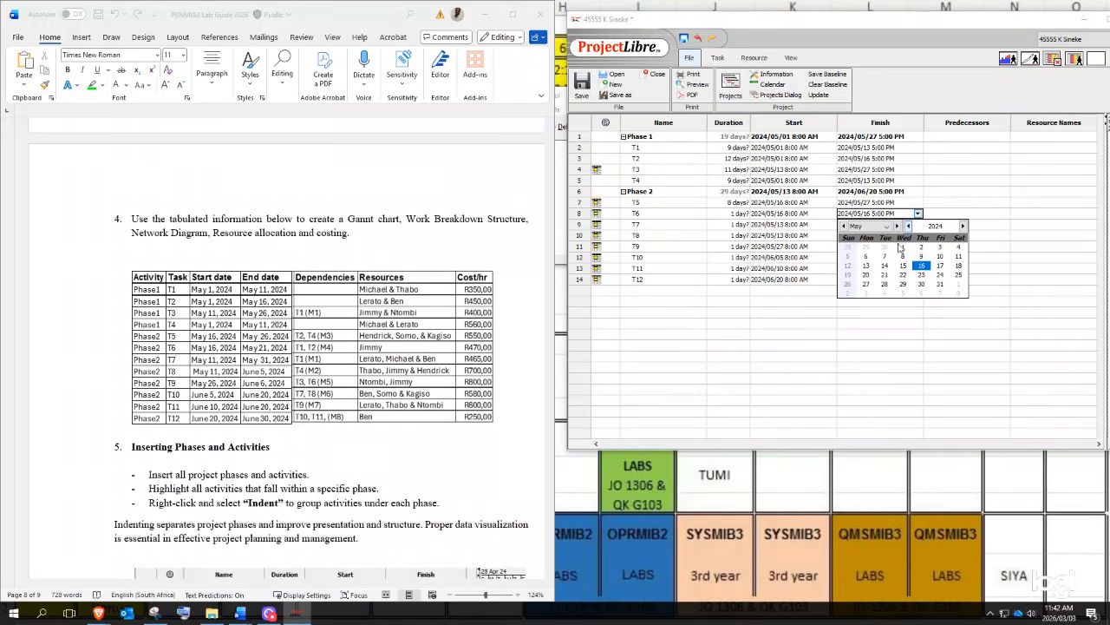
left_click(885, 275)
left_click(904, 224)
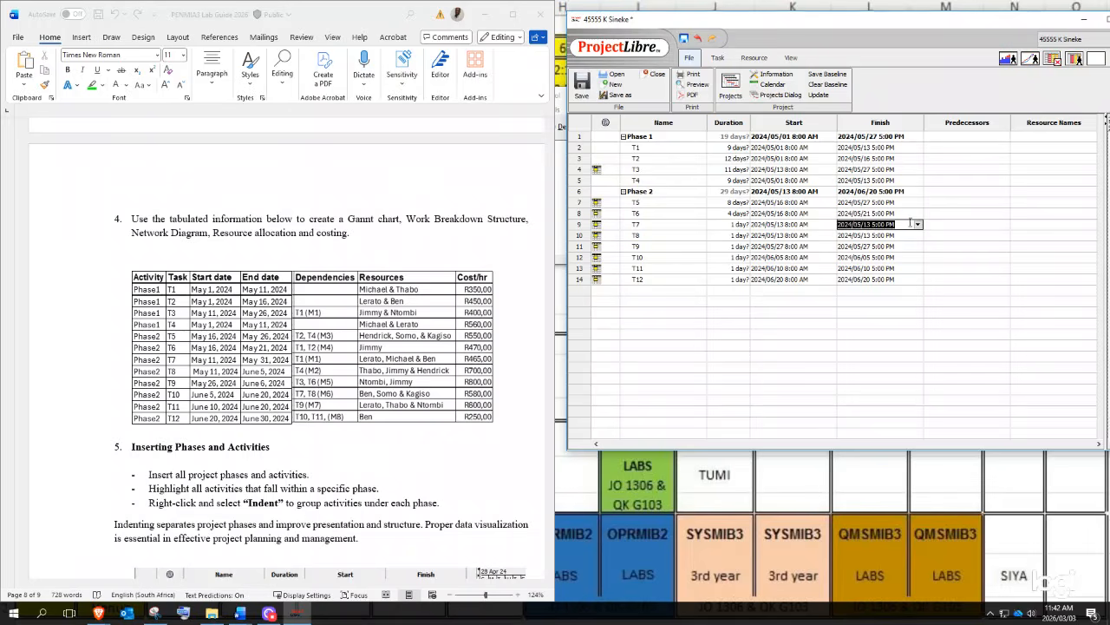
left_click(919, 227)
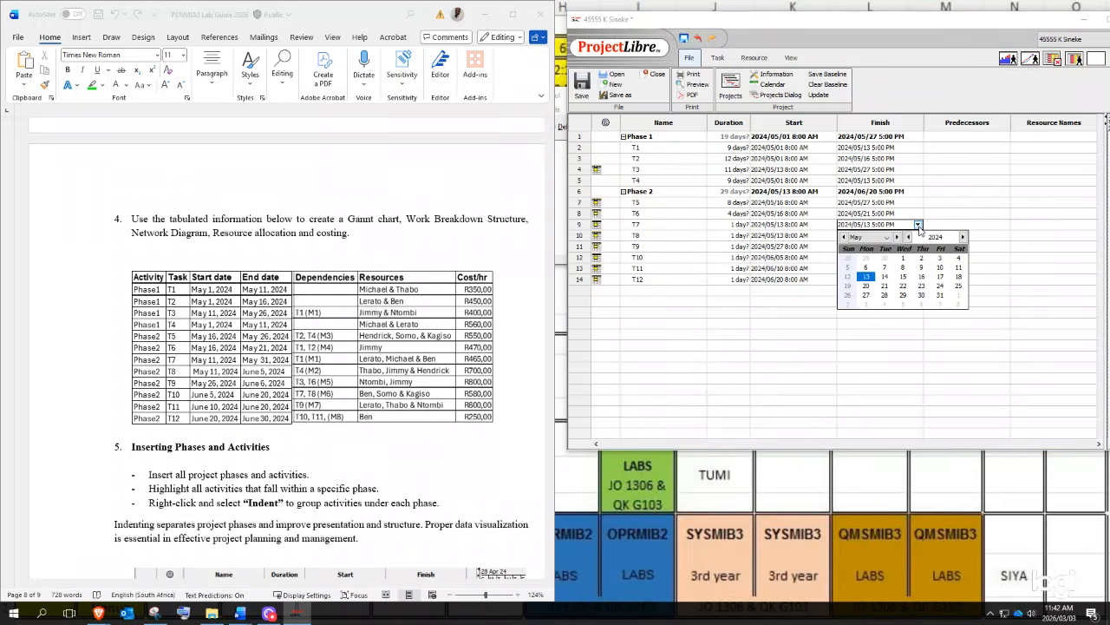
left_click(938, 296)
- Set T8 to finish June 5 and T9 to finish June 6
left_click(893, 237)
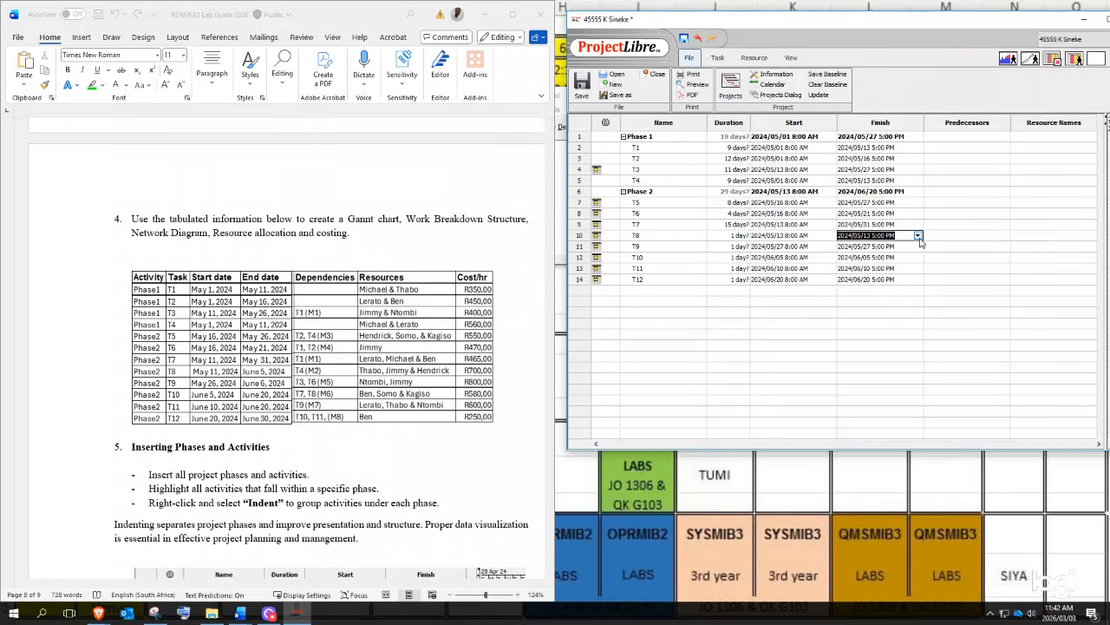
left_click(919, 235)
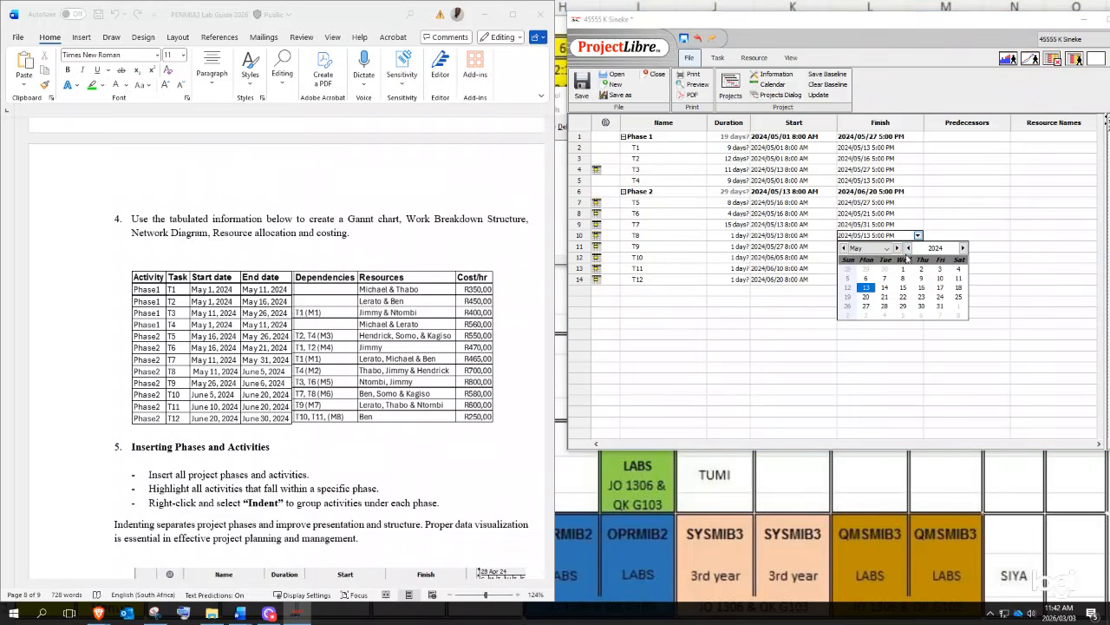
left_click(897, 248)
left_click(903, 278)
left_click(916, 248)
left_click(917, 247)
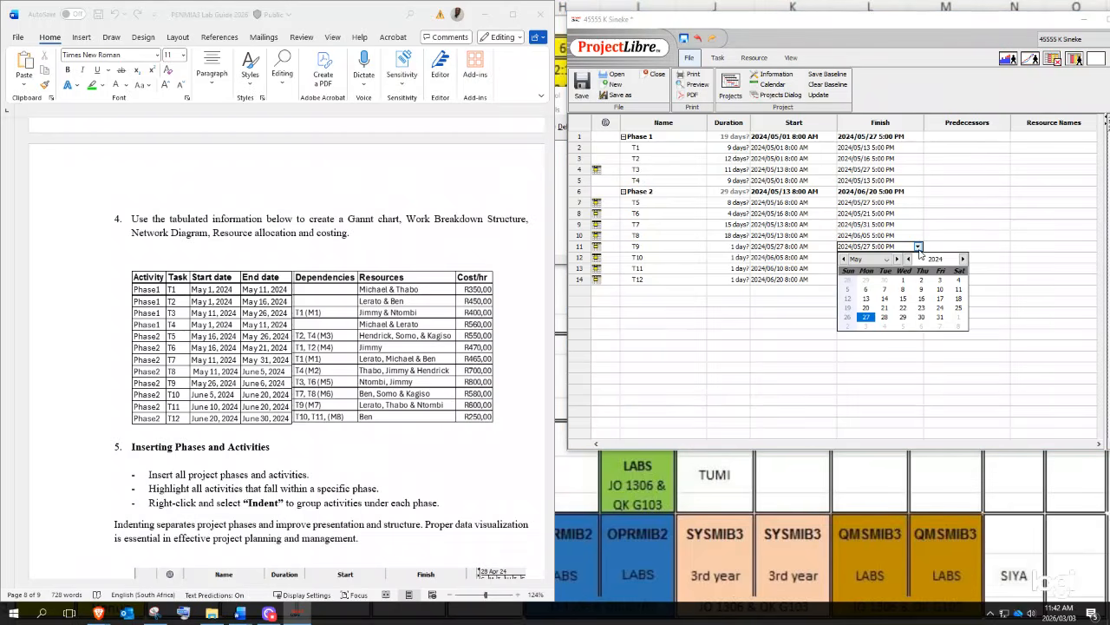
left_click(897, 259)
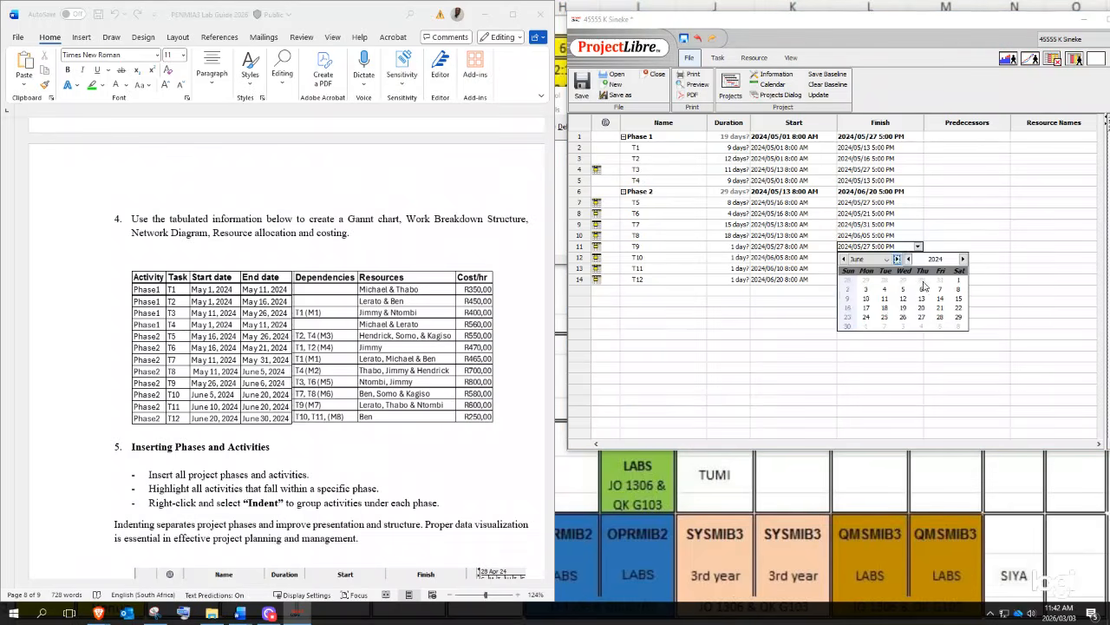
left_click(921, 288)
- Set T10 and T11 to finish June 20, and T12 to finish July 1, 2024
left_click(911, 258)
left_click(918, 257)
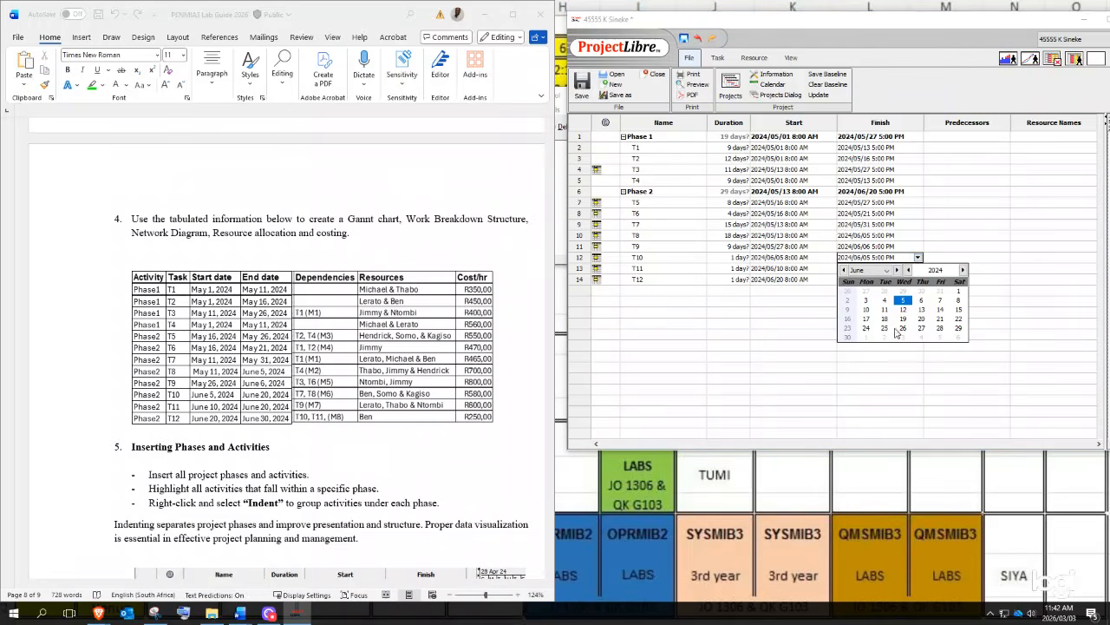
left_click(921, 318)
left_click(908, 268)
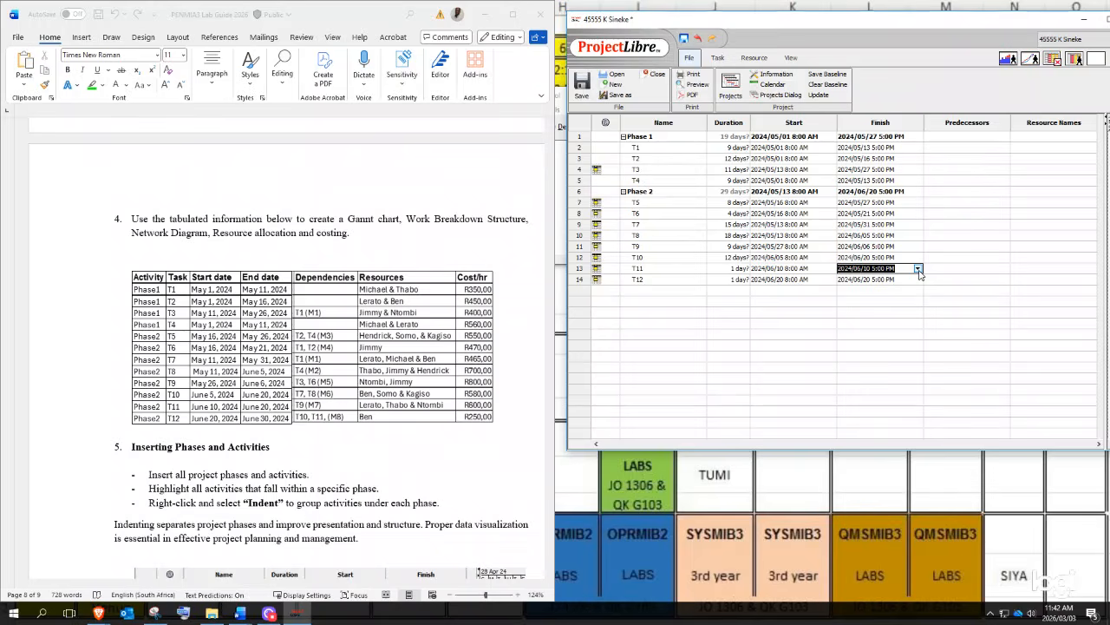
left_click(918, 269)
left_click(924, 330)
left_click(906, 278)
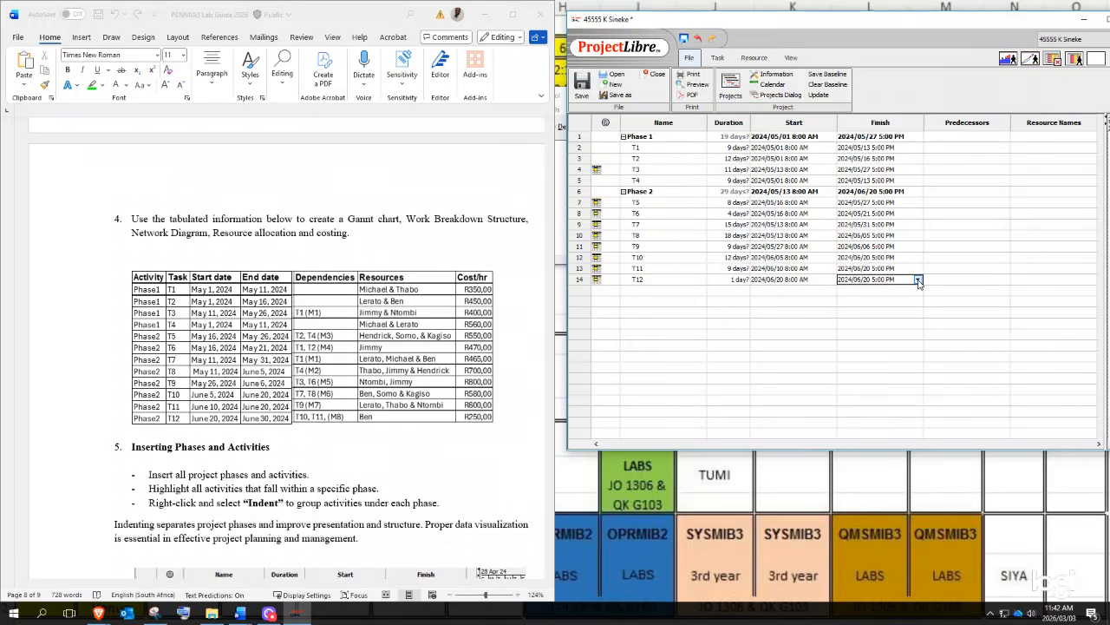
left_click(917, 279)
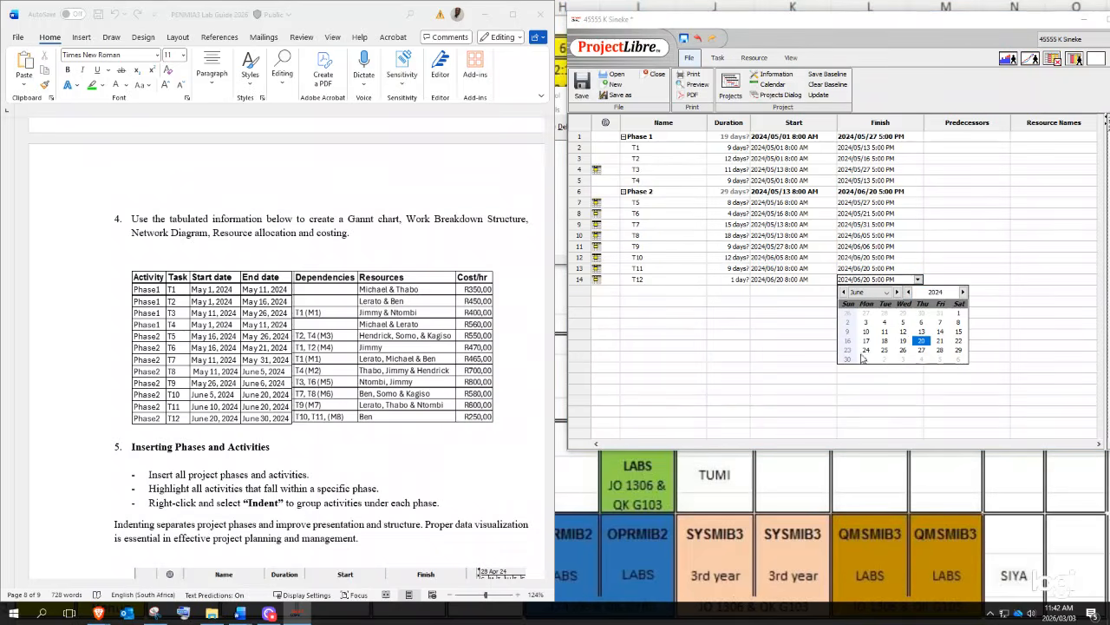
left_click(898, 293)
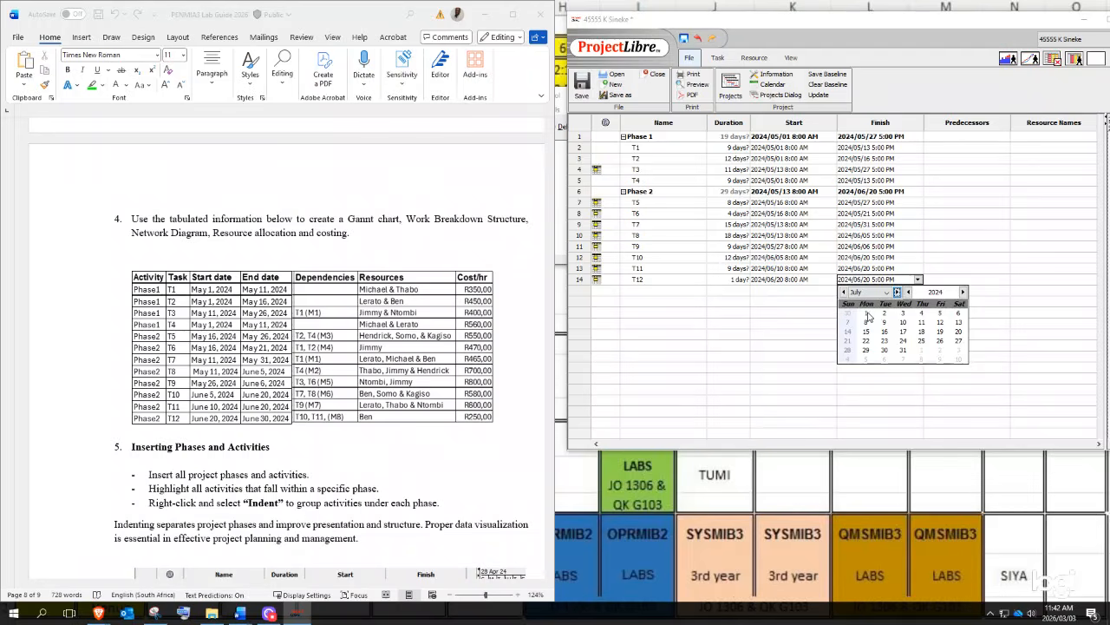
left_click(866, 314)
left_click(893, 301)
left_click(984, 248)
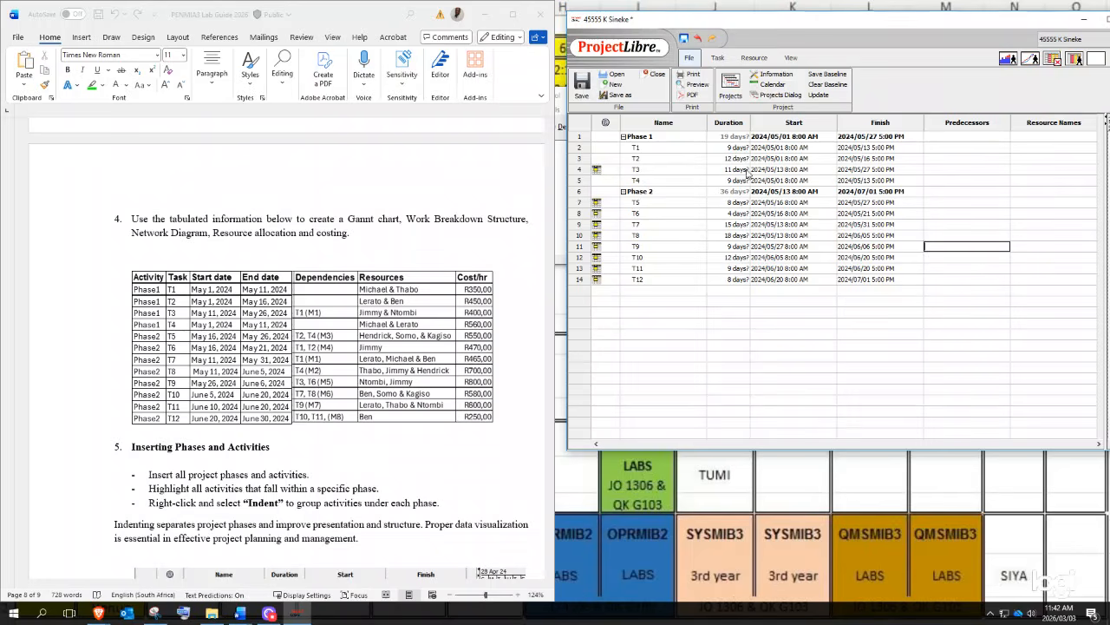
- Maximize ProjectLibre and move the table/Gantt splitter to reveal the Resource Names column
double_click(880, 279)
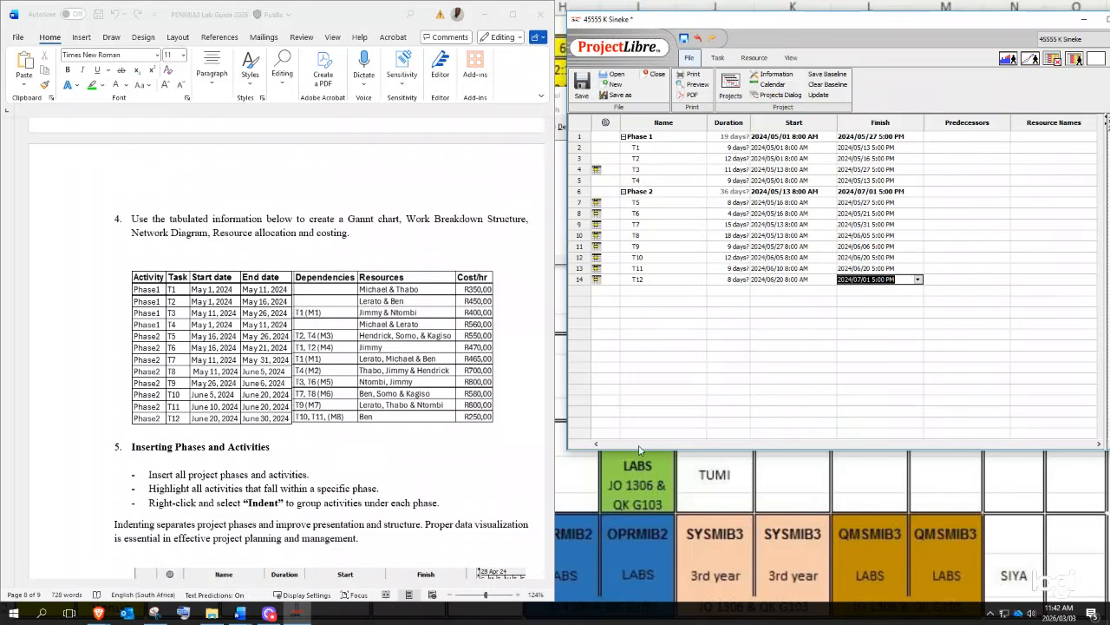
left_click_drag(969, 22, 829, 37)
left_click(973, 35)
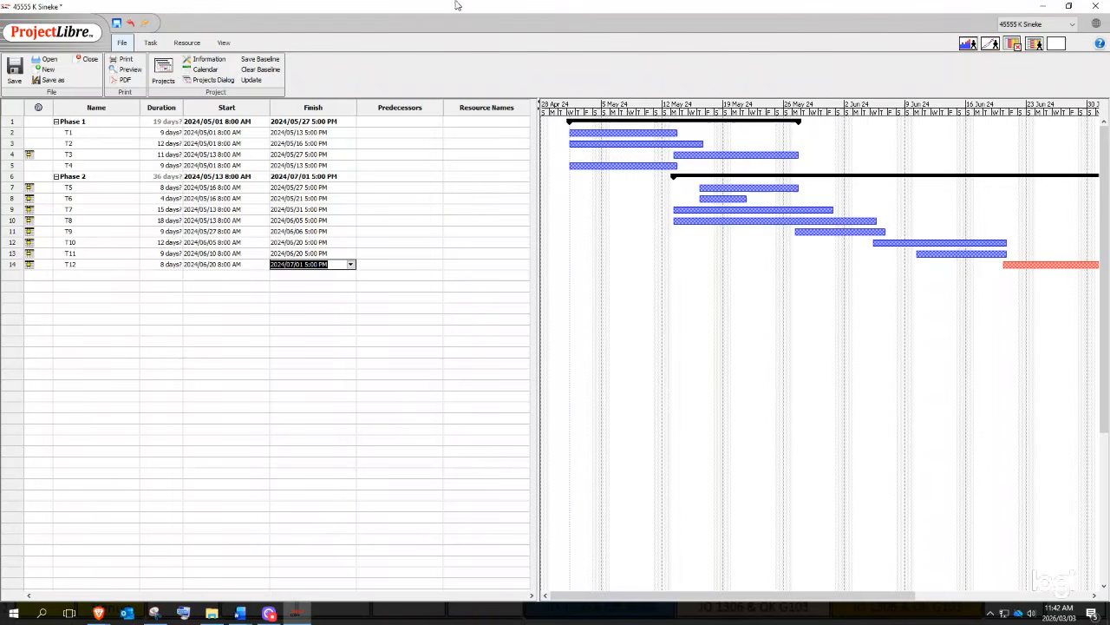
left_click_drag(538, 215, 454, 205)
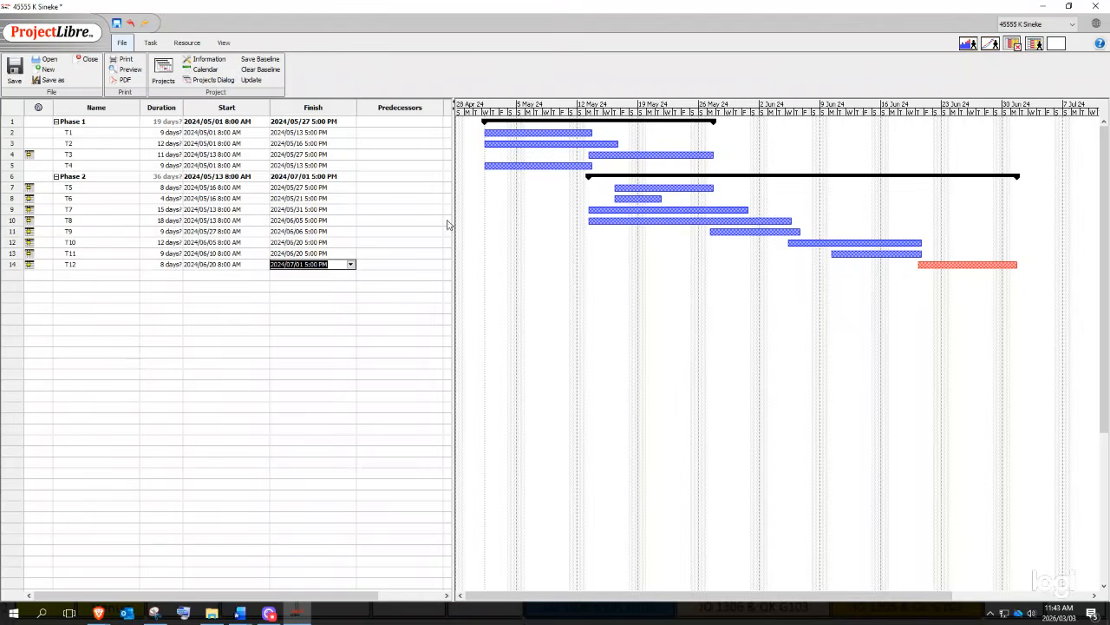
left_click_drag(451, 201, 541, 221)
left_click(489, 143)
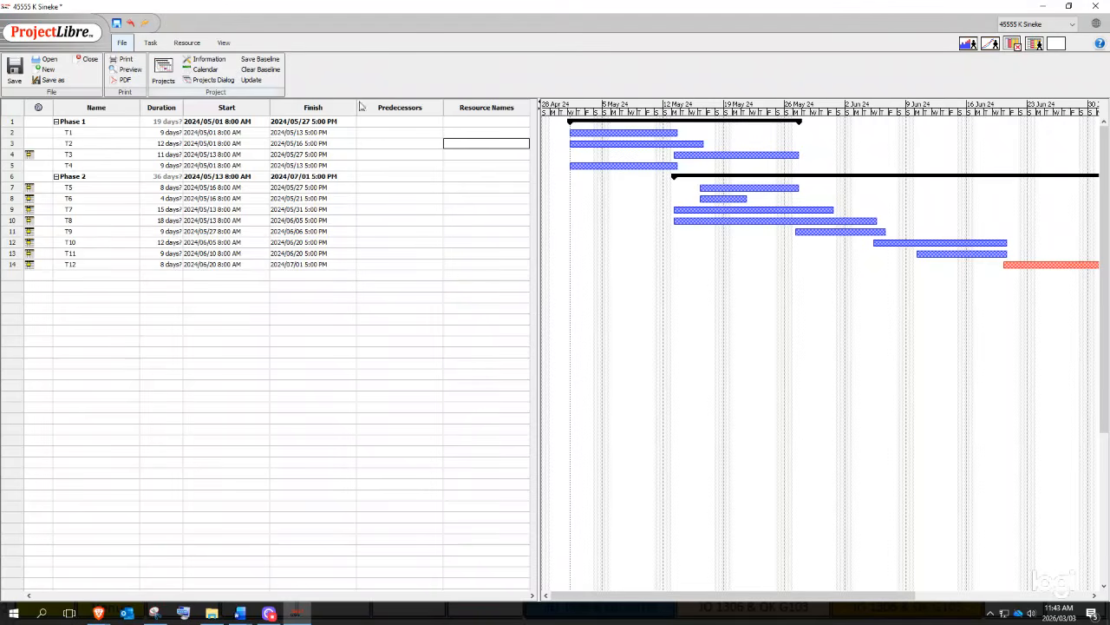
- Zoom the Gantt timescale out twice to show May–Dec 2024, and widen the task table
left_click(149, 42)
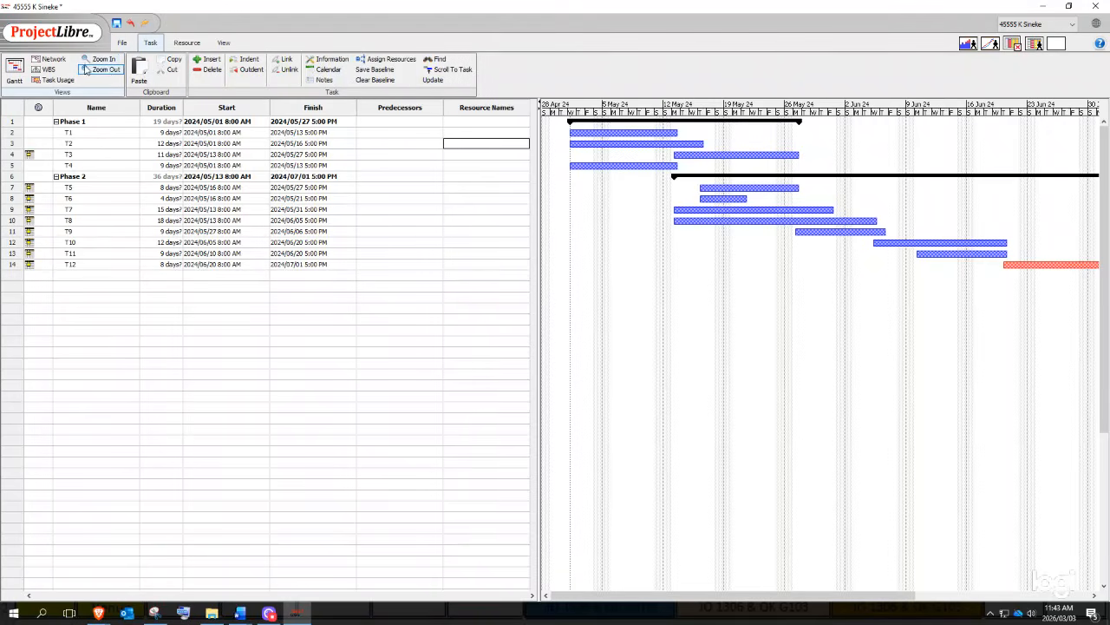
left_click(105, 71)
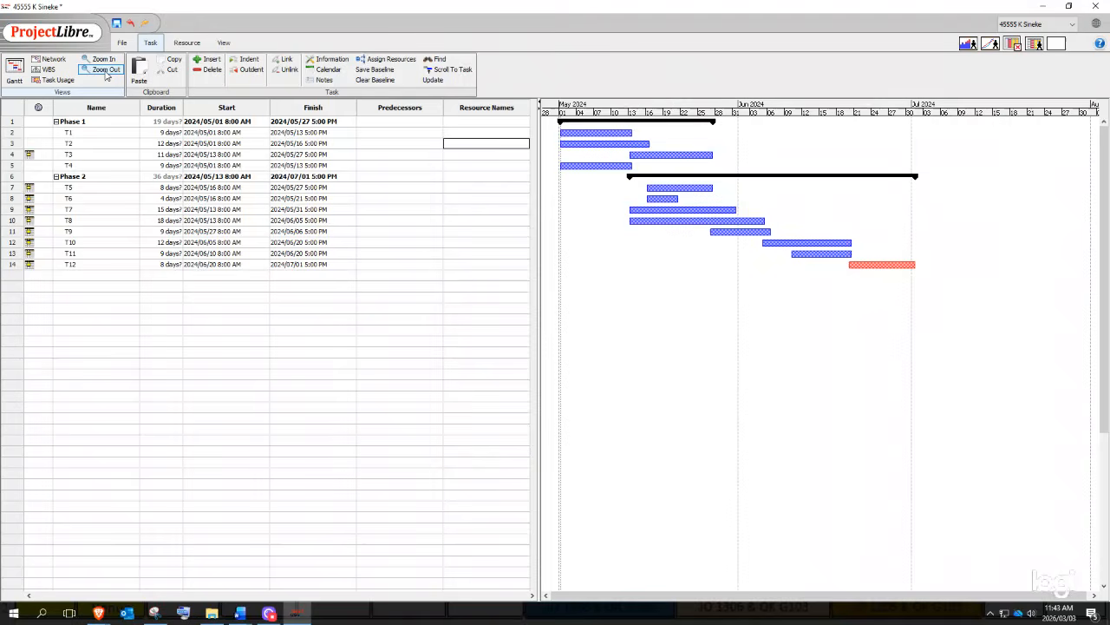
left_click(106, 72)
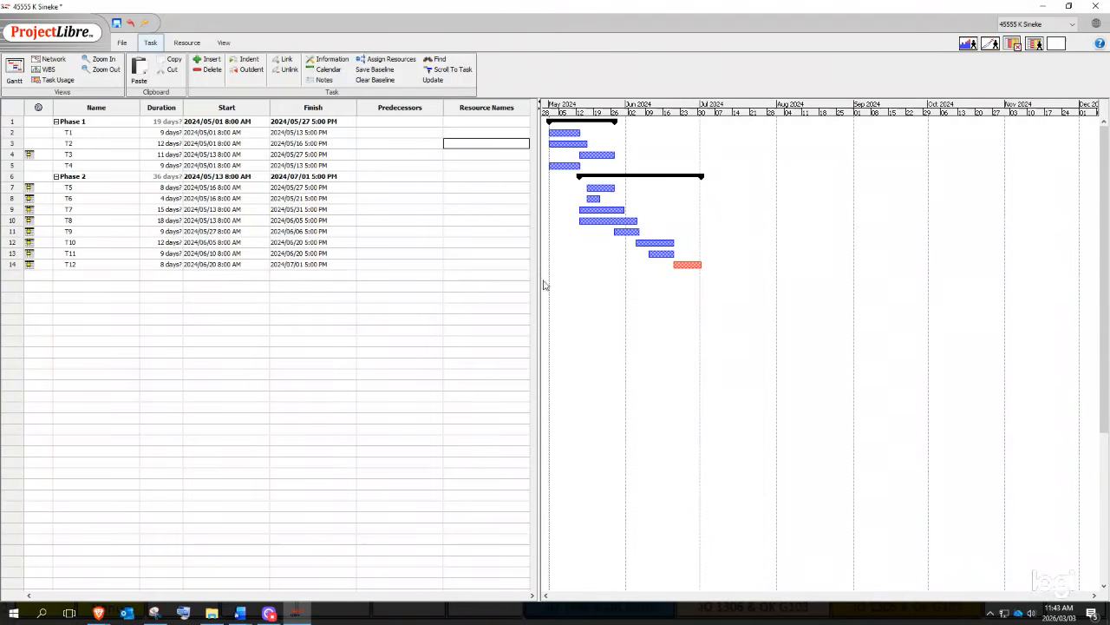
left_click_drag(540, 271, 588, 285)
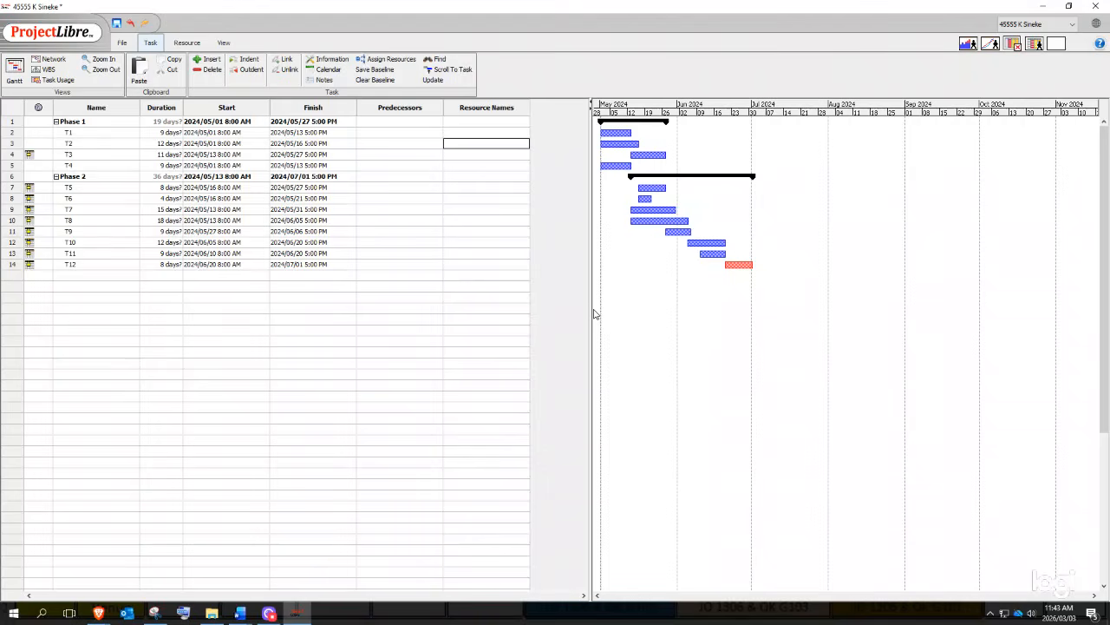
left_click(406, 220)
left_click(486, 129)
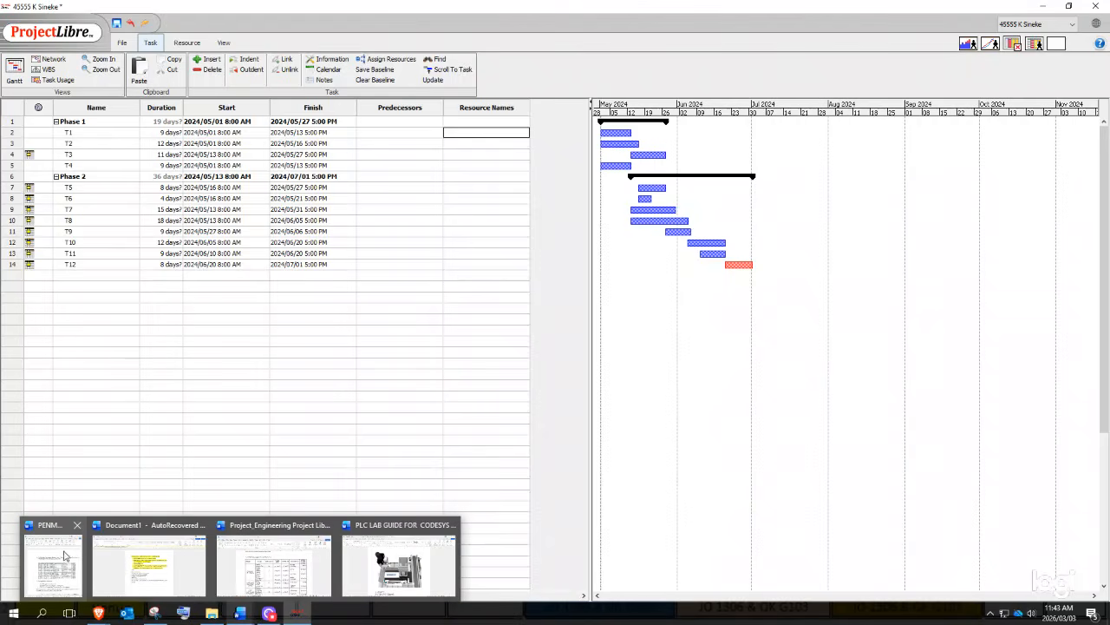
left_click(63, 555)
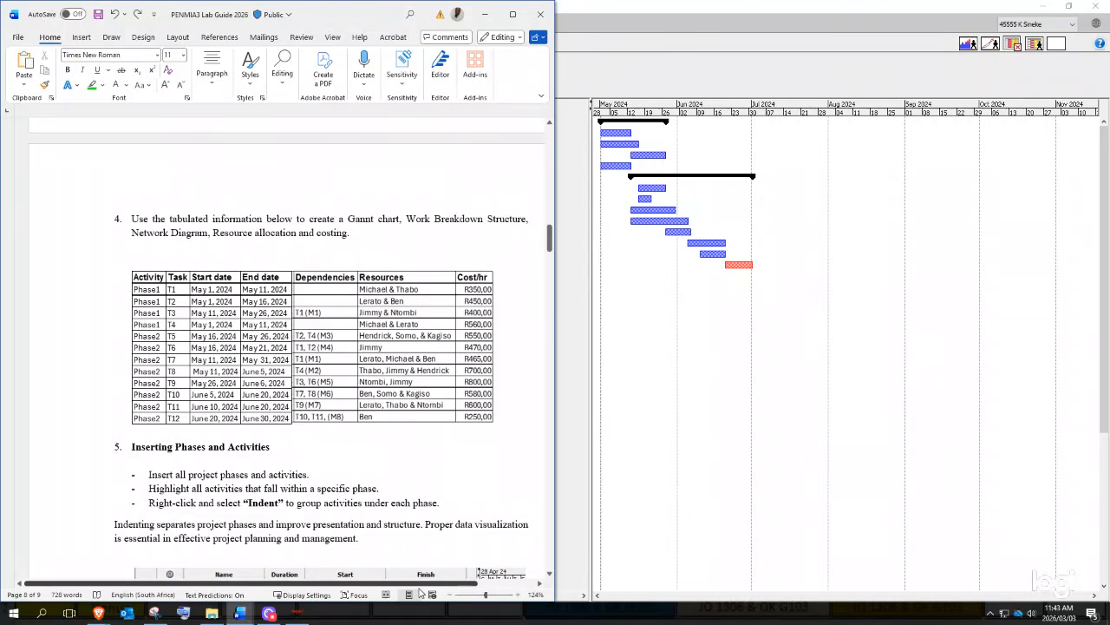
left_click(484, 14)
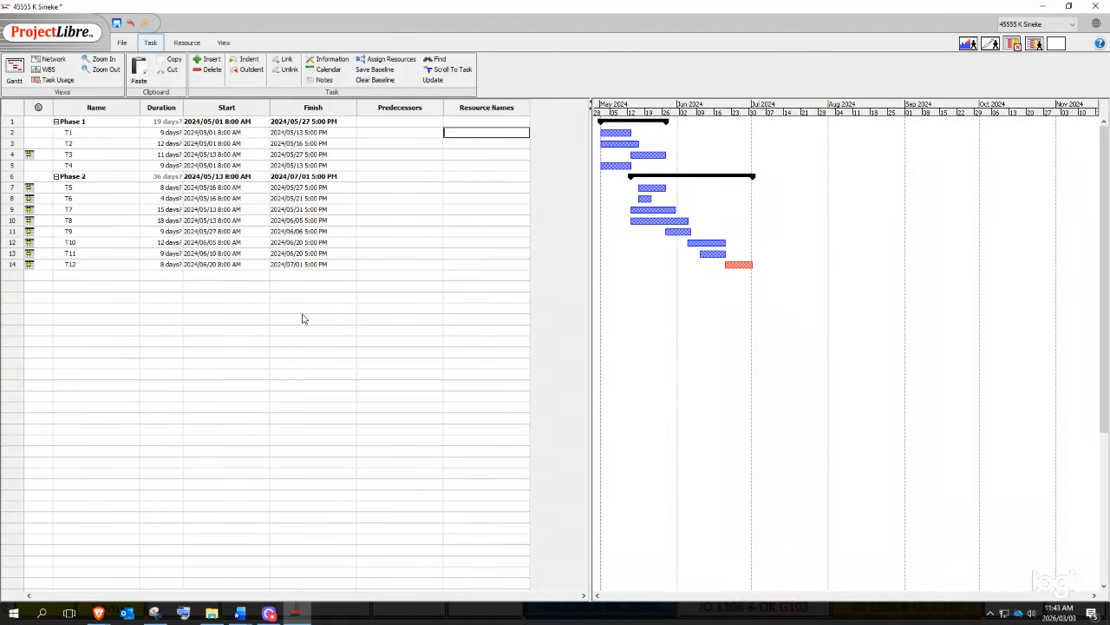
left_click(69, 135)
left_click(451, 154)
left_click(459, 136)
mouse_move(243, 618)
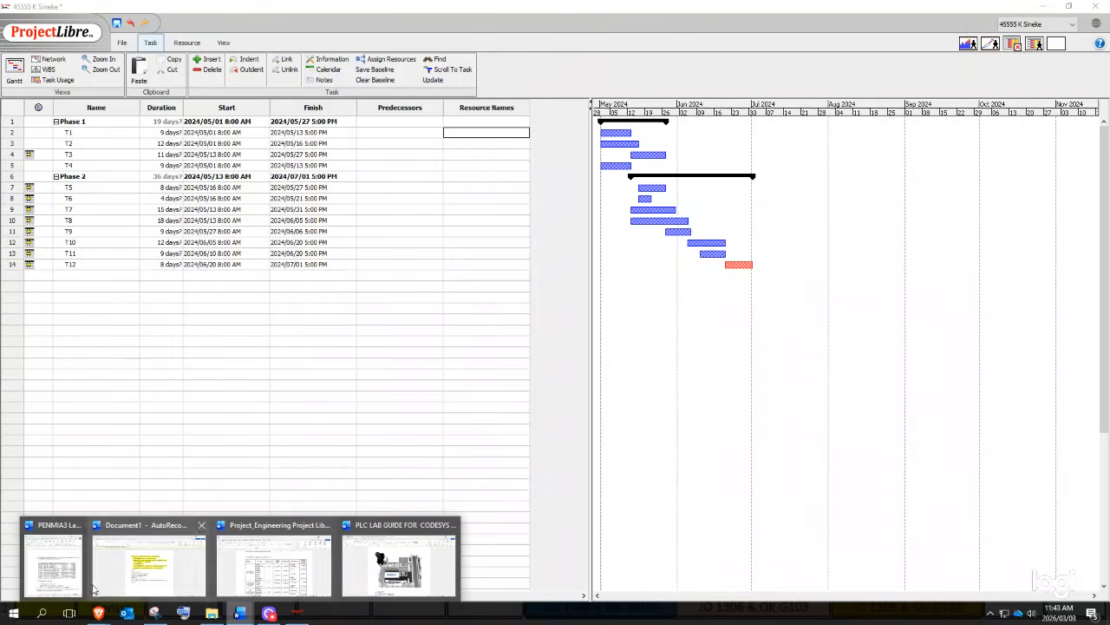
left_click(147, 564)
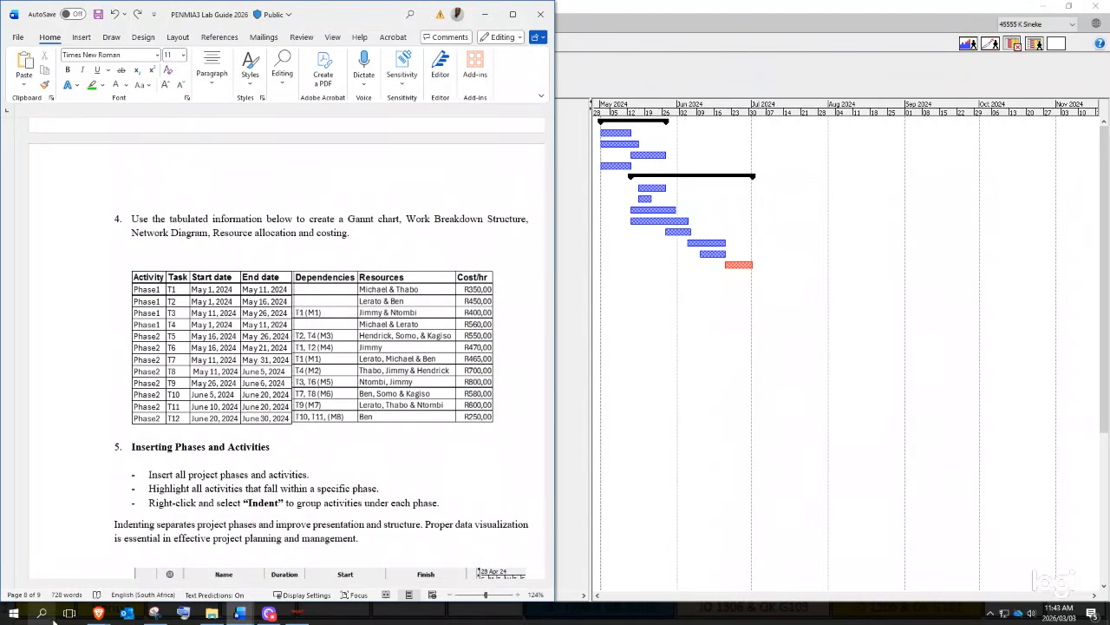
mouse_move(112, 615)
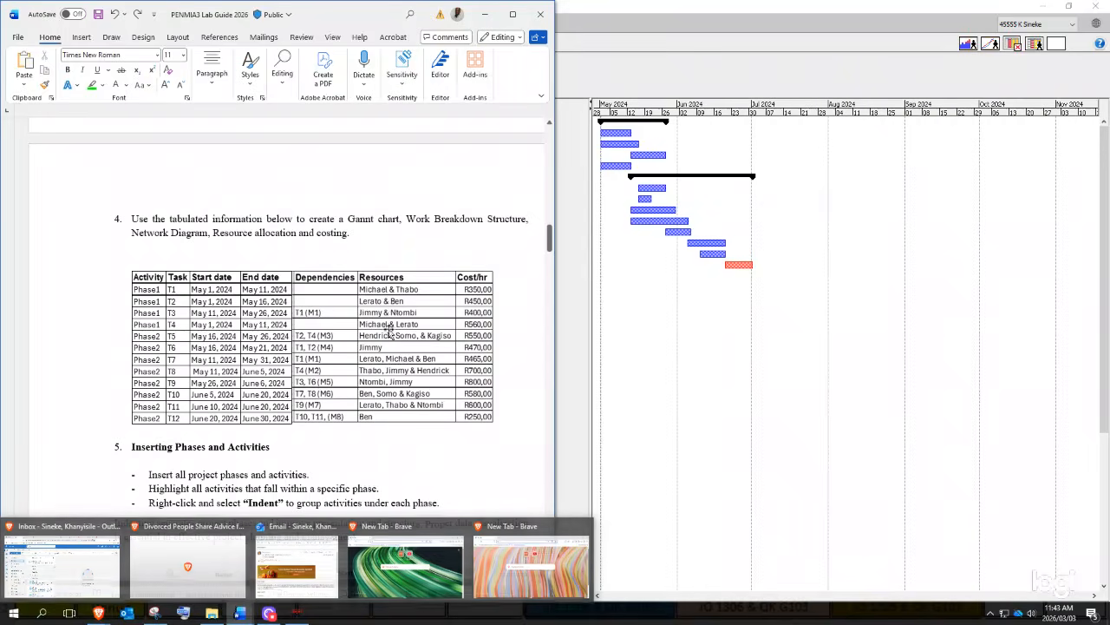
left_click(657, 169)
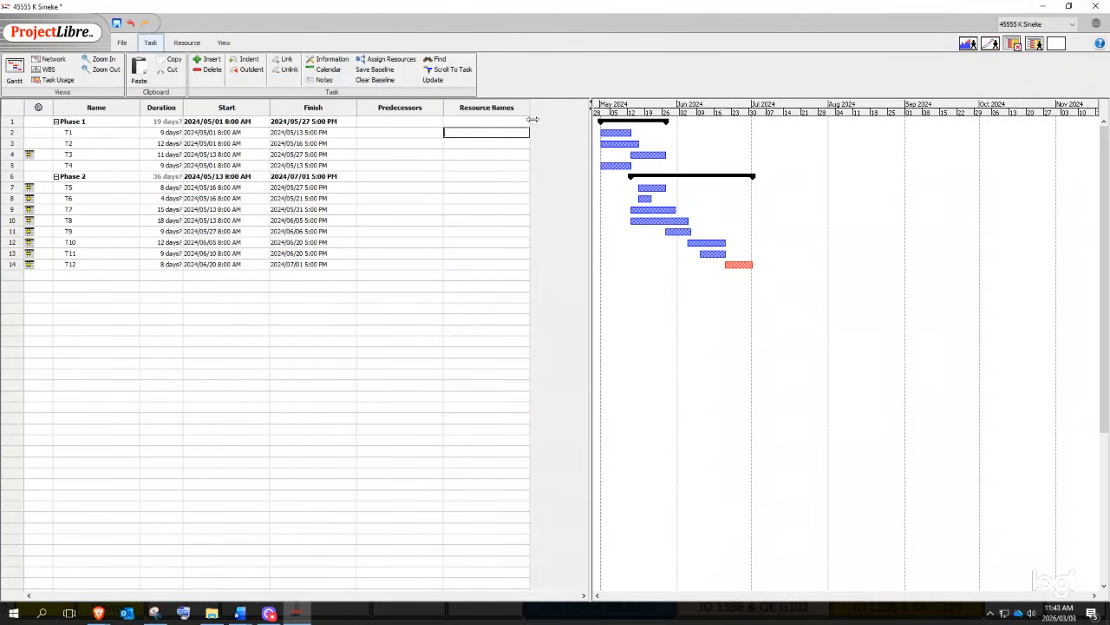
key("super+Left")
- Snap the lab guide to the right half, open the Resources sheet, and maximize ProjectLibre
left_click(694, 72)
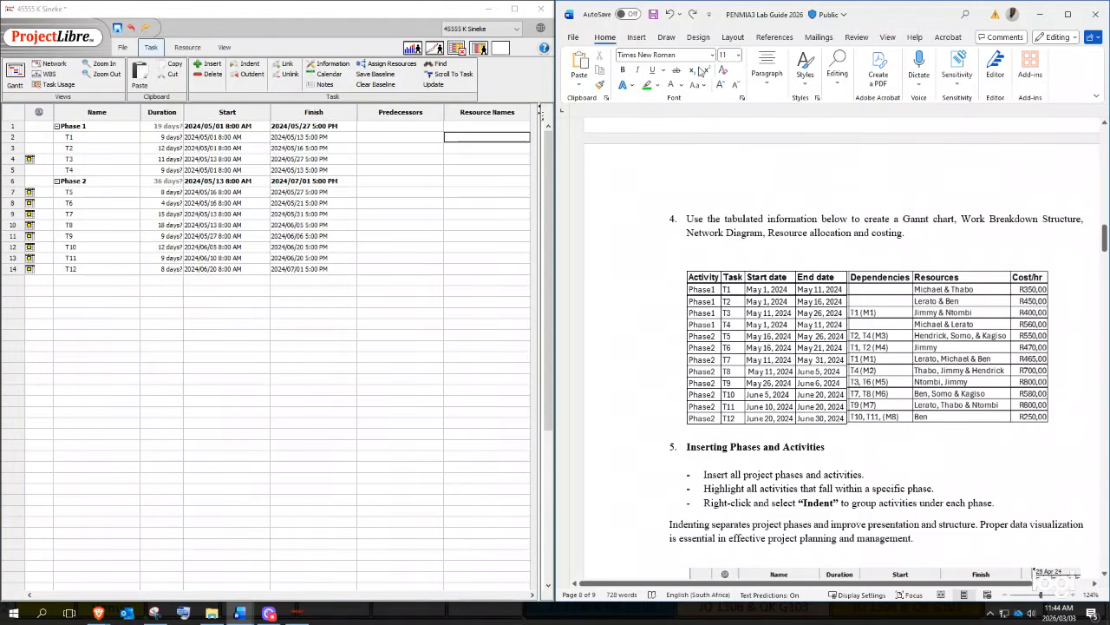
left_click(407, 159)
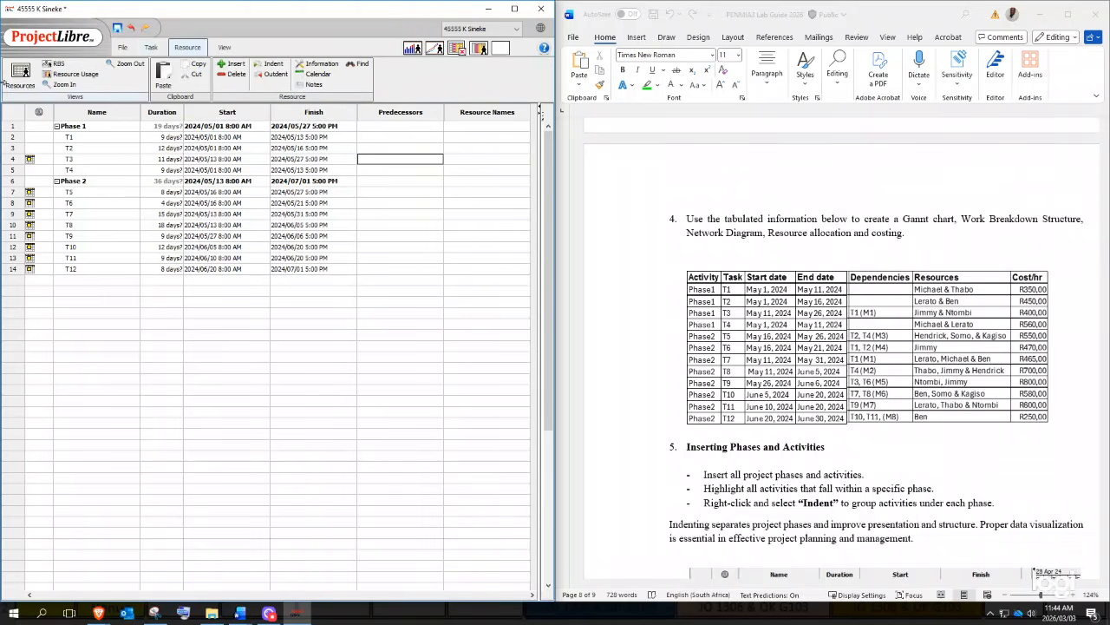
left_click(20, 73)
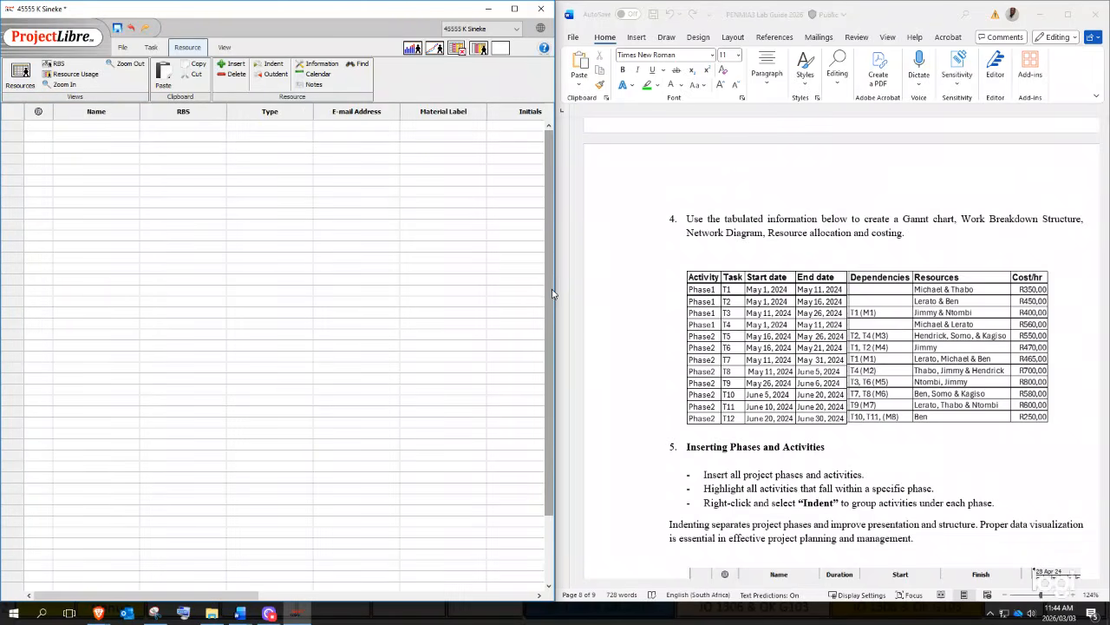
left_click_drag(556, 297, 725, 329)
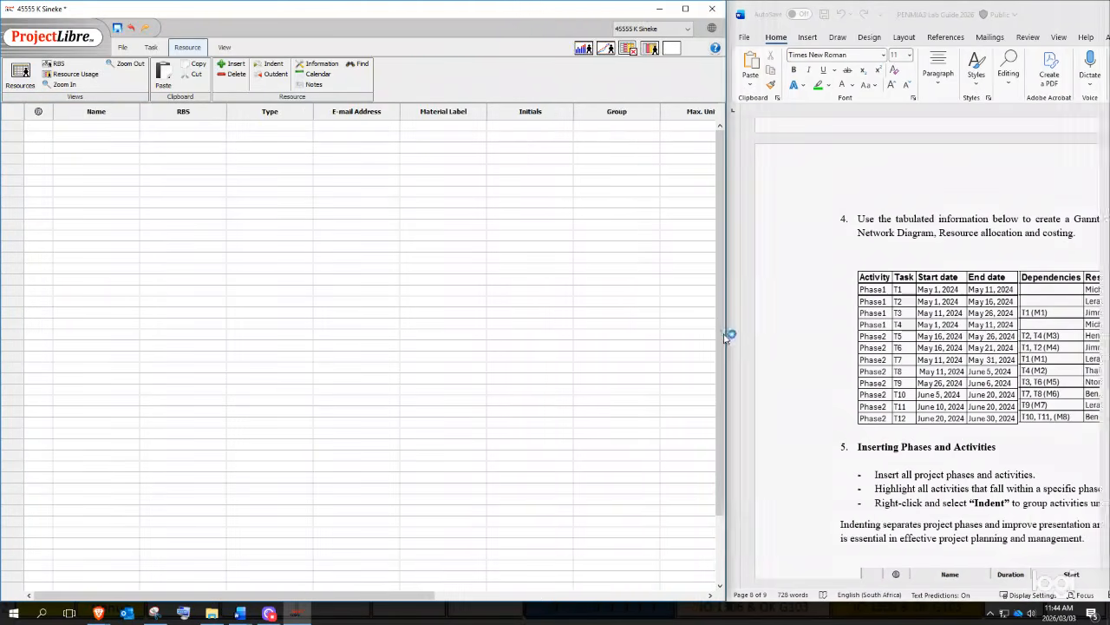
left_click(683, 10)
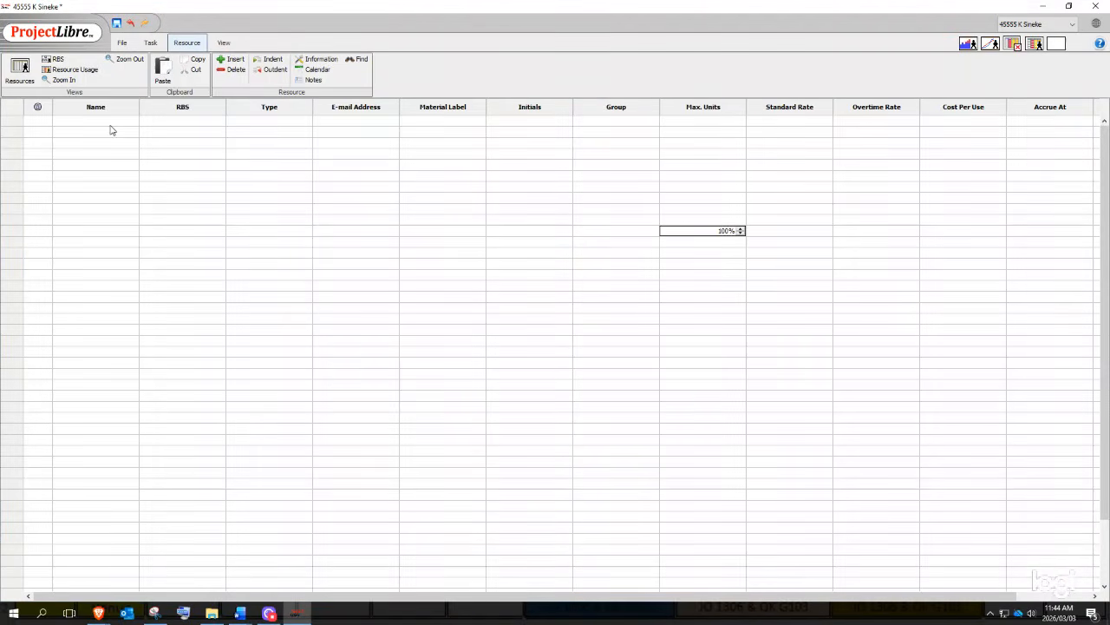
- Delete the stray blank Work resource in row 1 of the Resources sheet
left_click(108, 121)
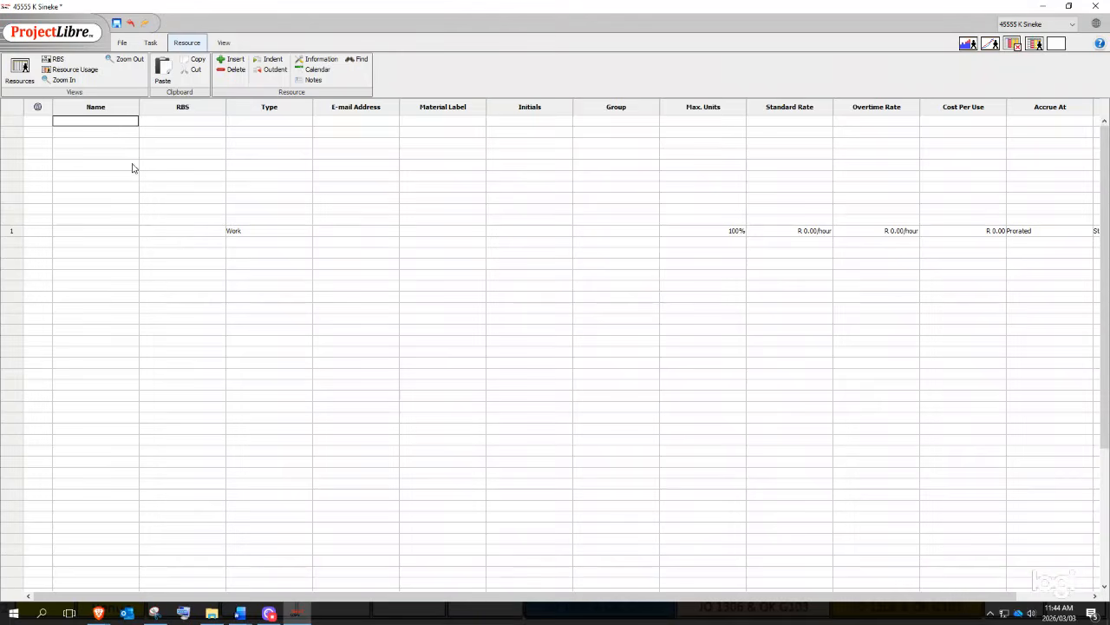
left_click(105, 108)
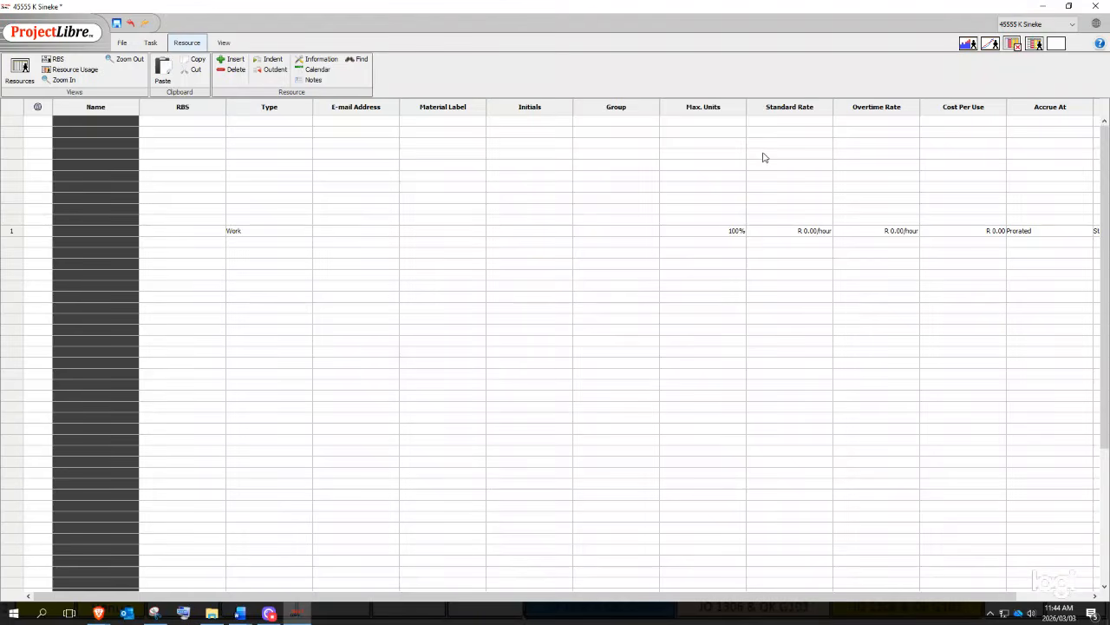
left_click(788, 107)
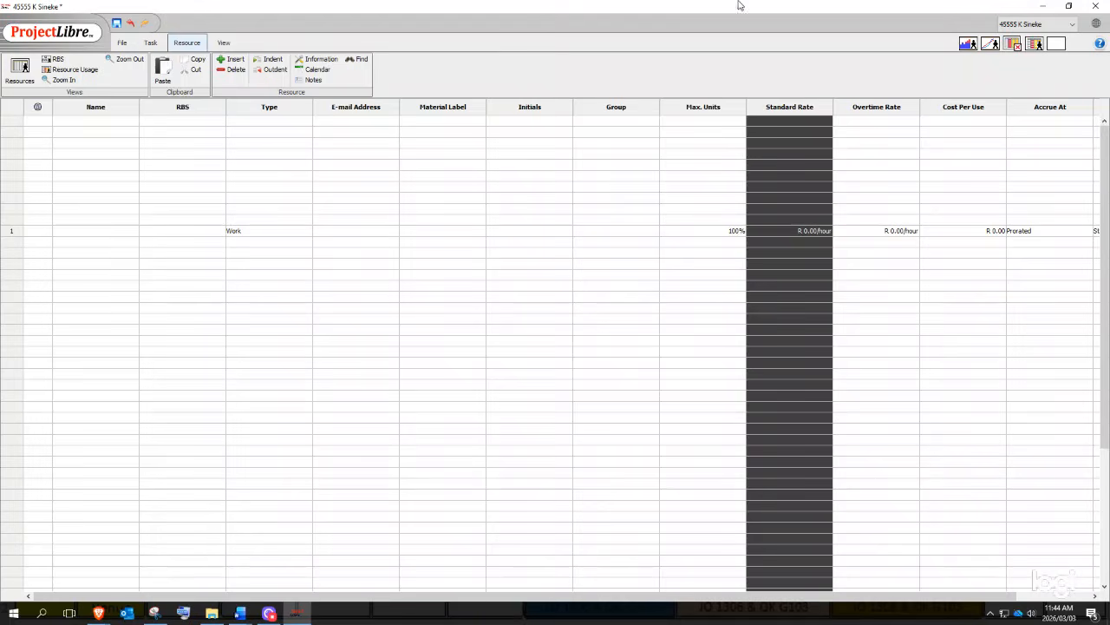
left_click(803, 121)
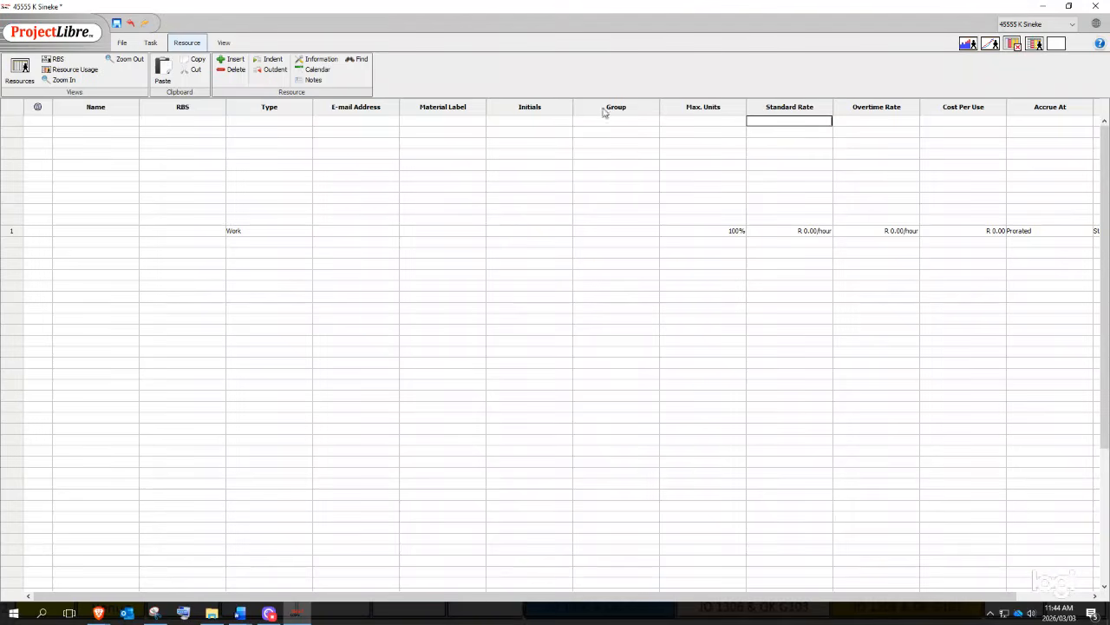
left_click(247, 231)
left_click(278, 242)
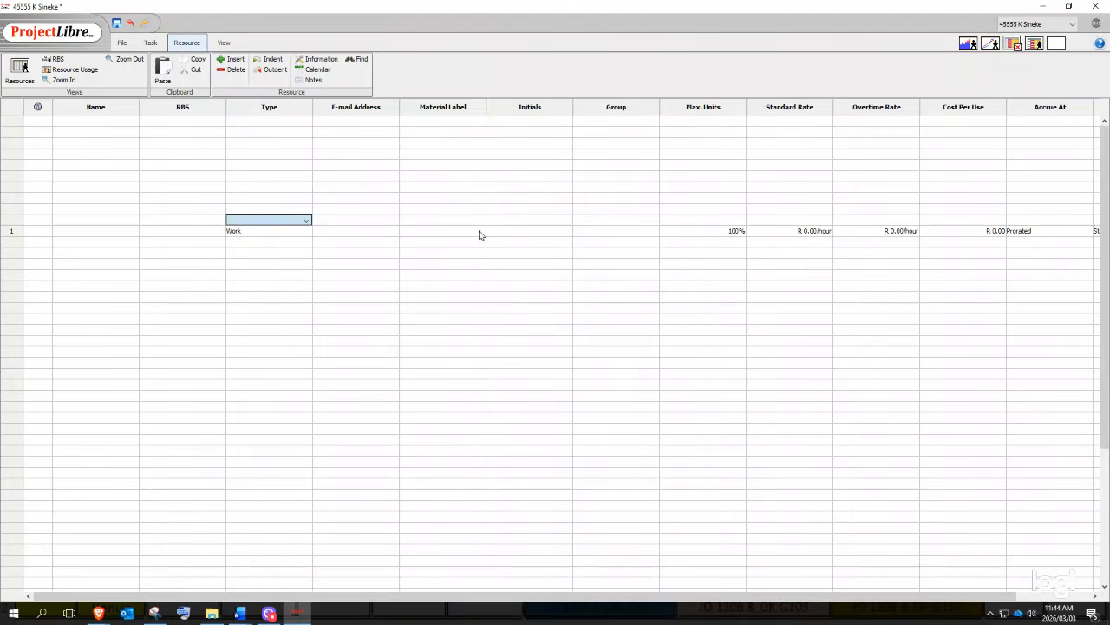
left_click(842, 229)
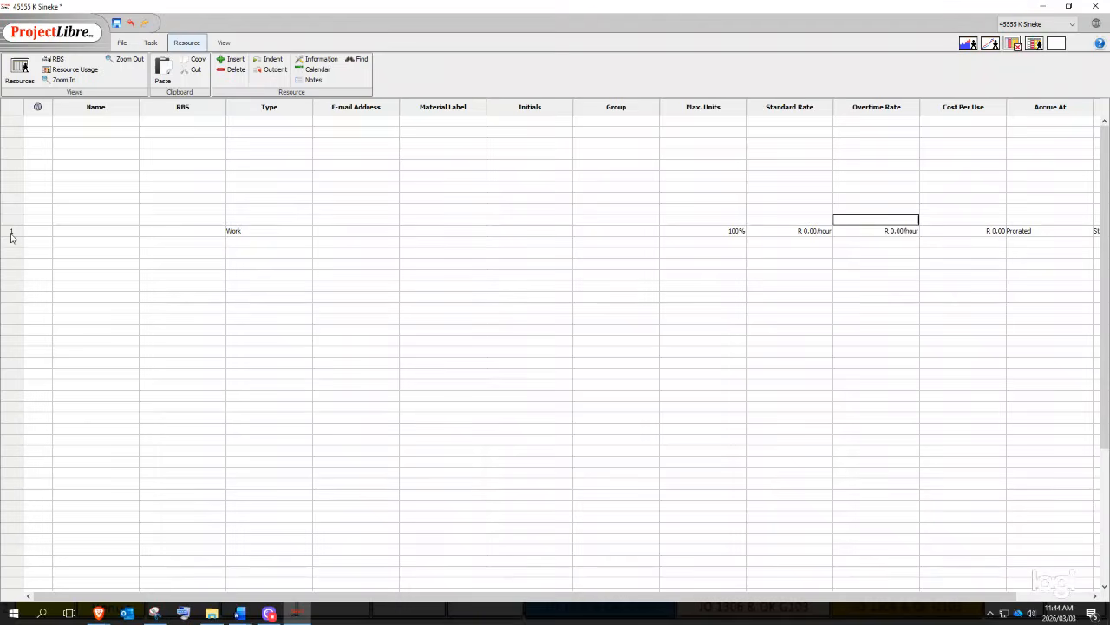
left_click(12, 234)
right_click(11, 234)
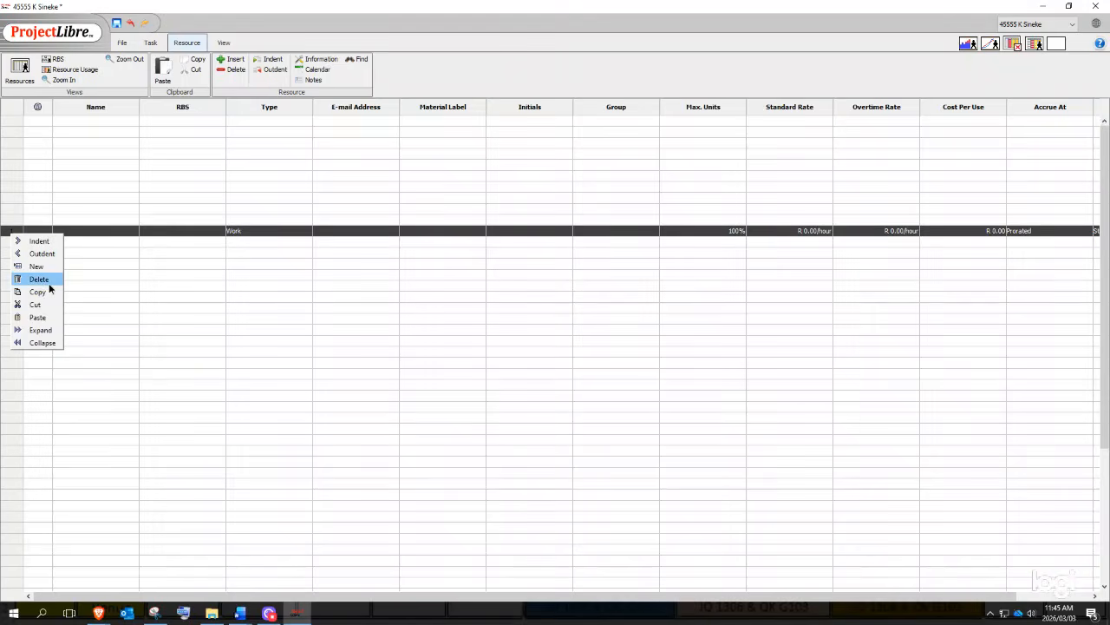
left_click(43, 280)
left_click(654, 175)
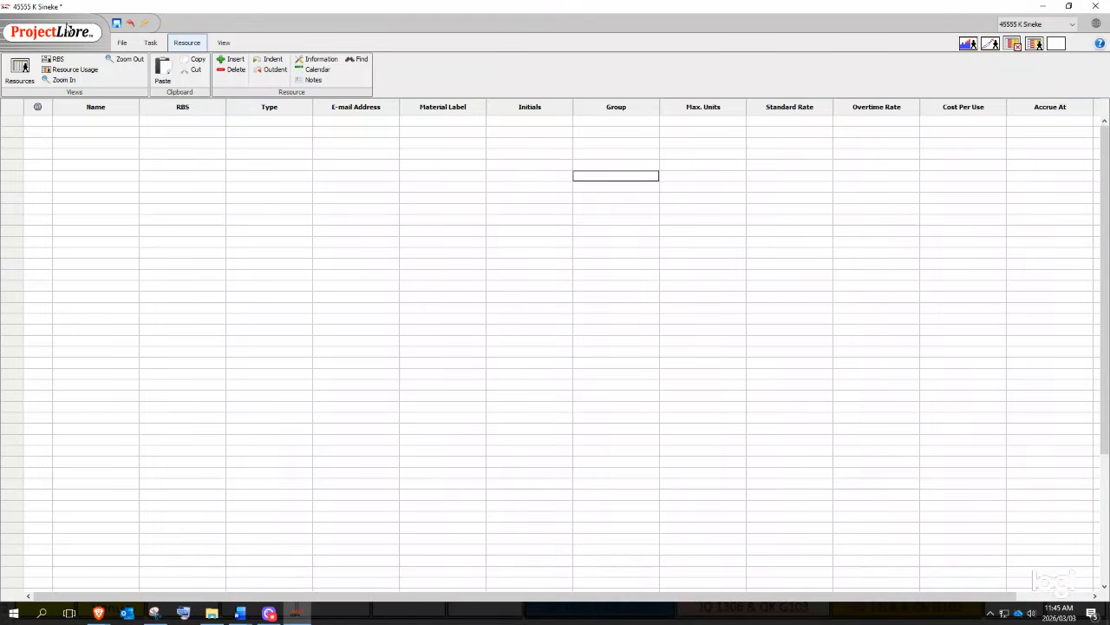
- Snap the restored ProjectLibre window to the left half and scroll Word to the Resources column
left_click(92, 120)
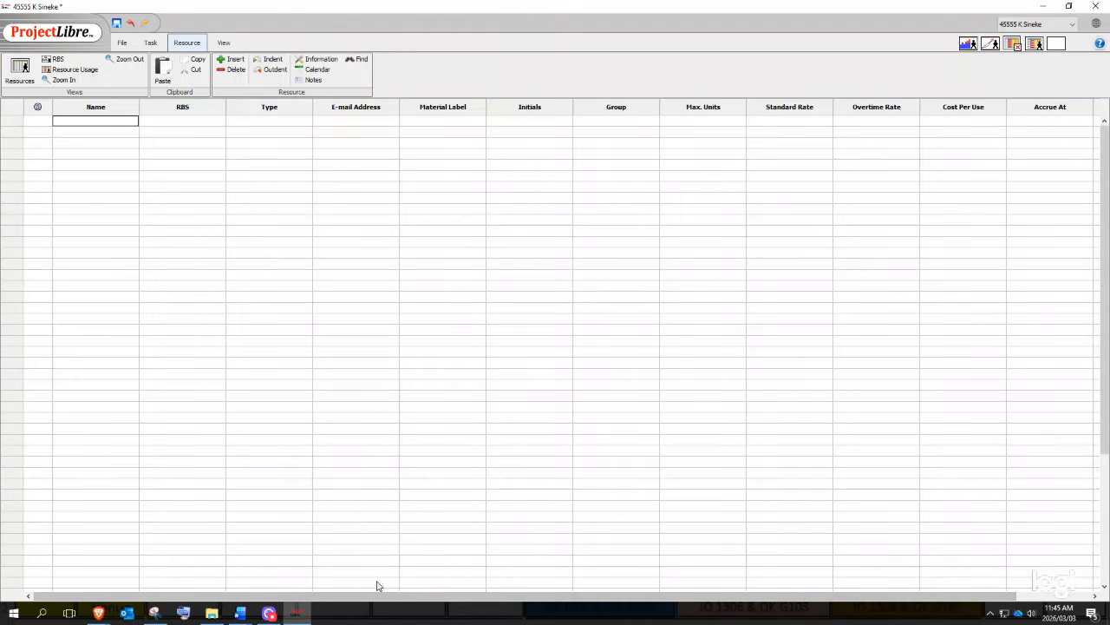
left_click(1069, 6)
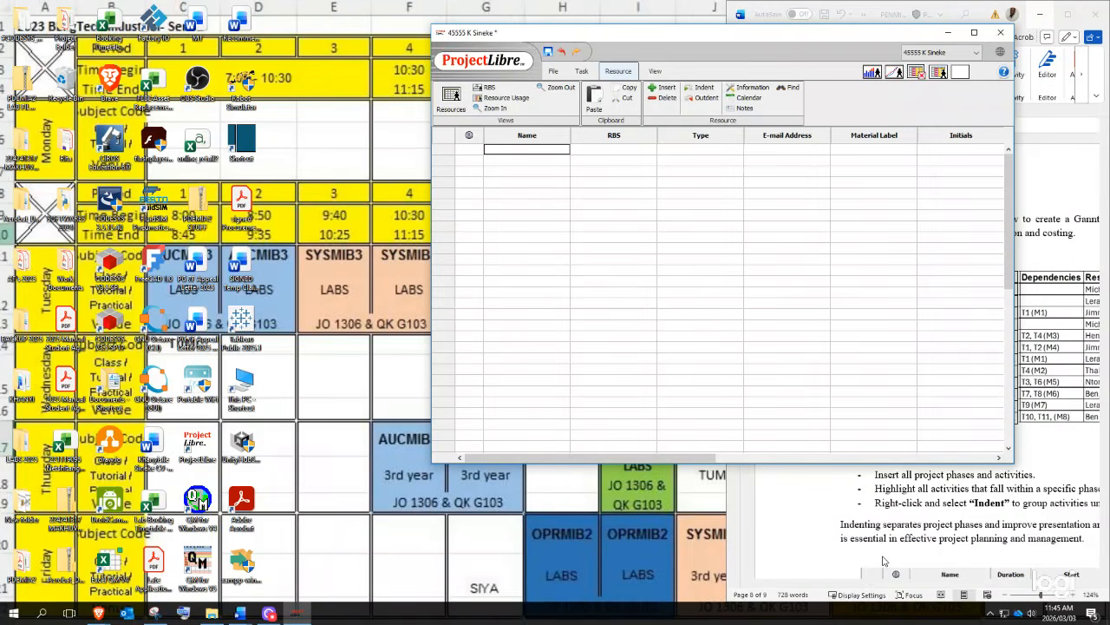
left_click_drag(825, 37, 562, 28)
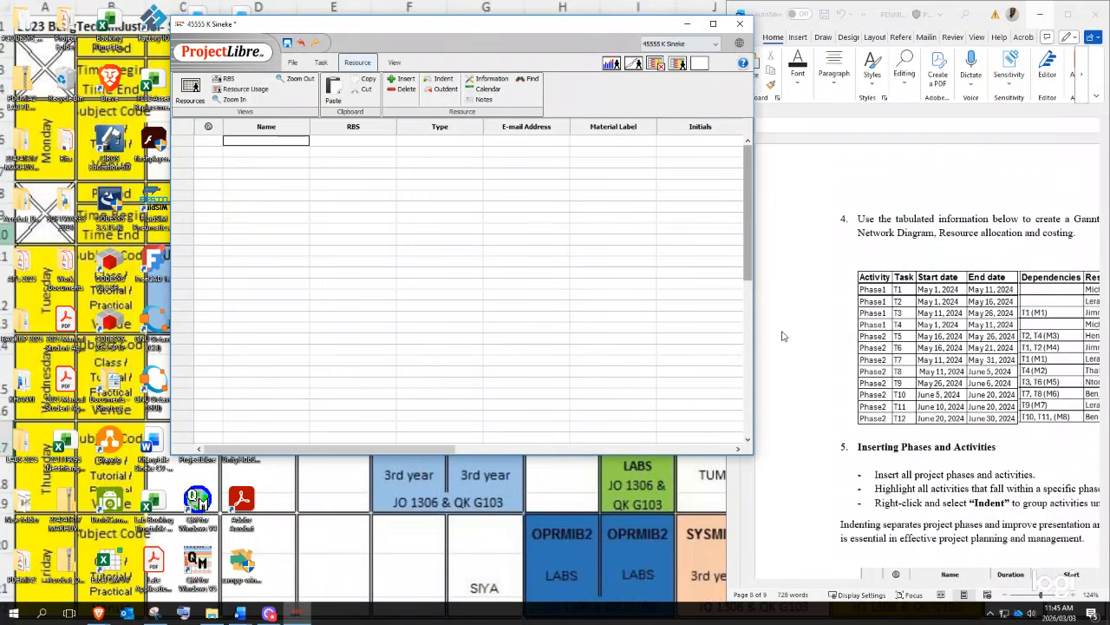
key("super+Left")
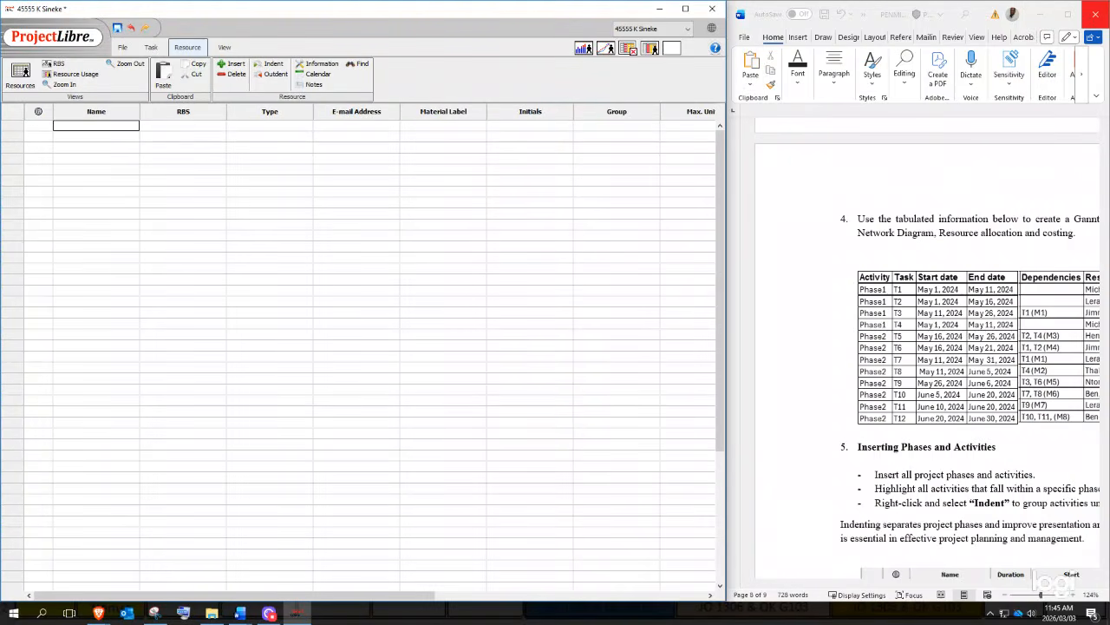
scroll(859, 324, "down", 2)
left_click_drag(916, 584, 1032, 521)
- Enter 'Michael & Thabo' as the first resource, correcting its capitalisation
left_click(82, 127)
type("mICHAEL & tHAB")
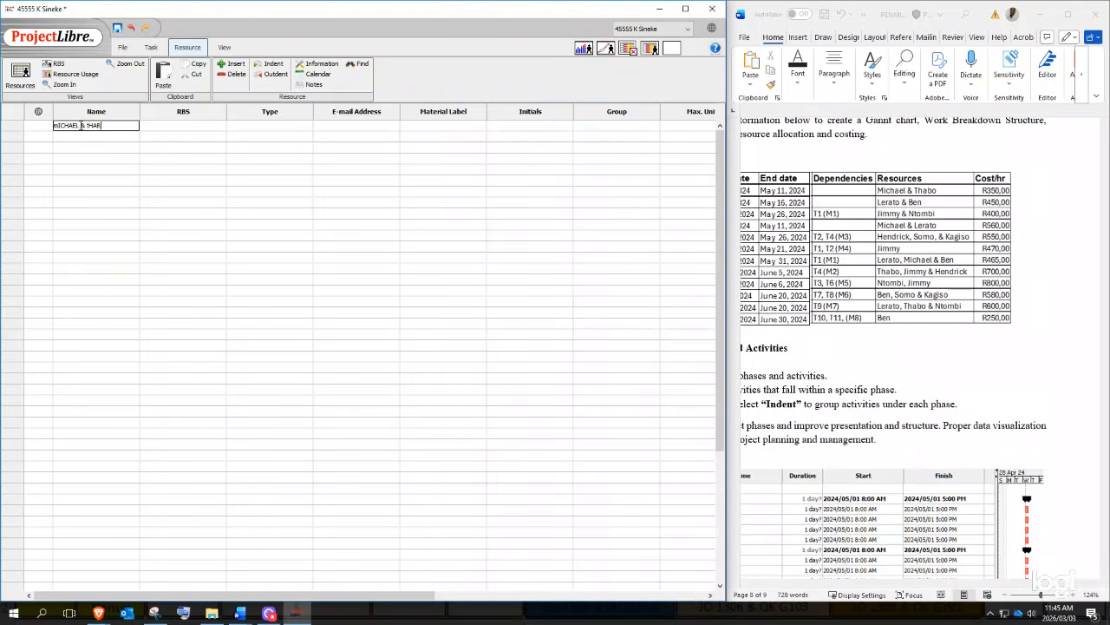
type("O")
key("Return")
type("ERAT")
key("BackSpace")
key("BackSpace")
left_click(81, 126)
key("BackSpace")
type("Michael & Thabo")
key("Return")
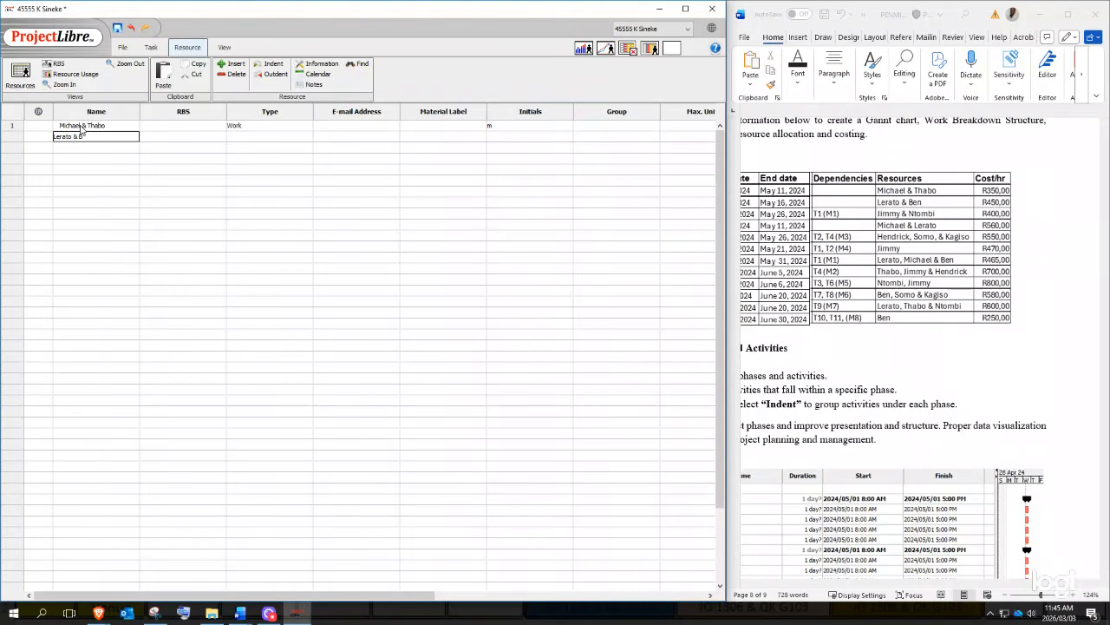
- Add resources two to six, including 'Jimmy & Ntombi' and 'Jimmy'
key("Return")
type("Jimm")
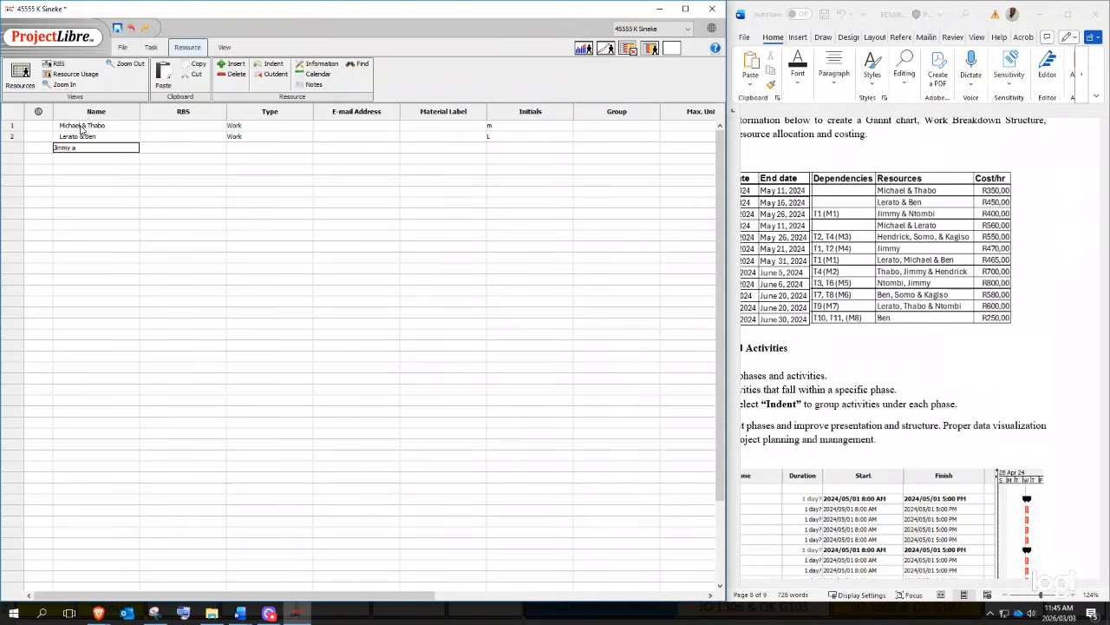
type("y & Ntombi")
key("Return")
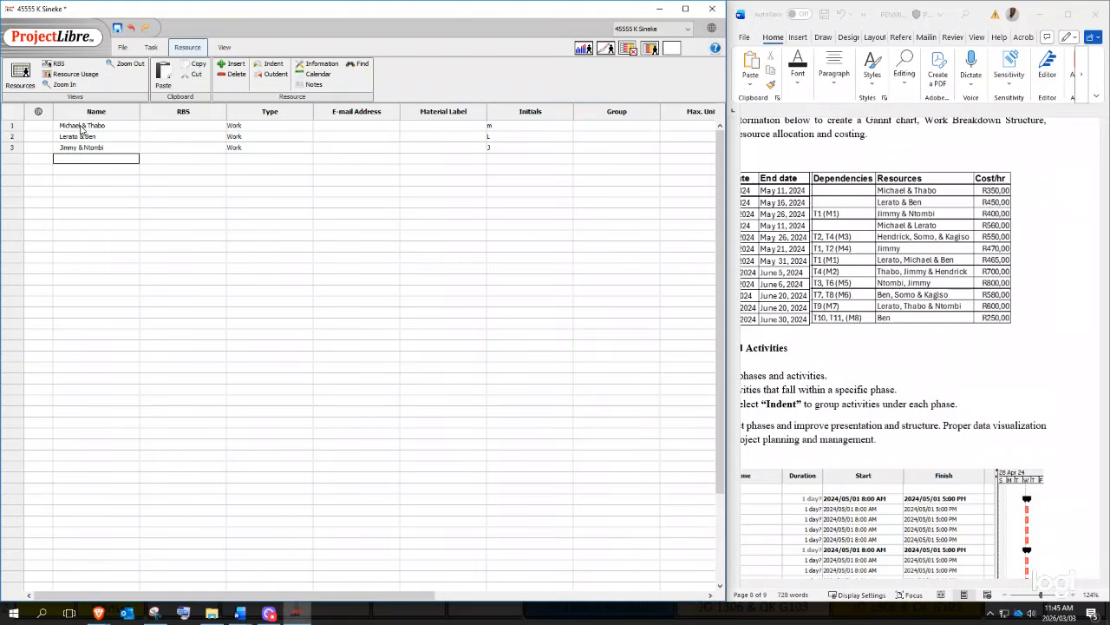
type("Michael & Lerato")
key("Return")
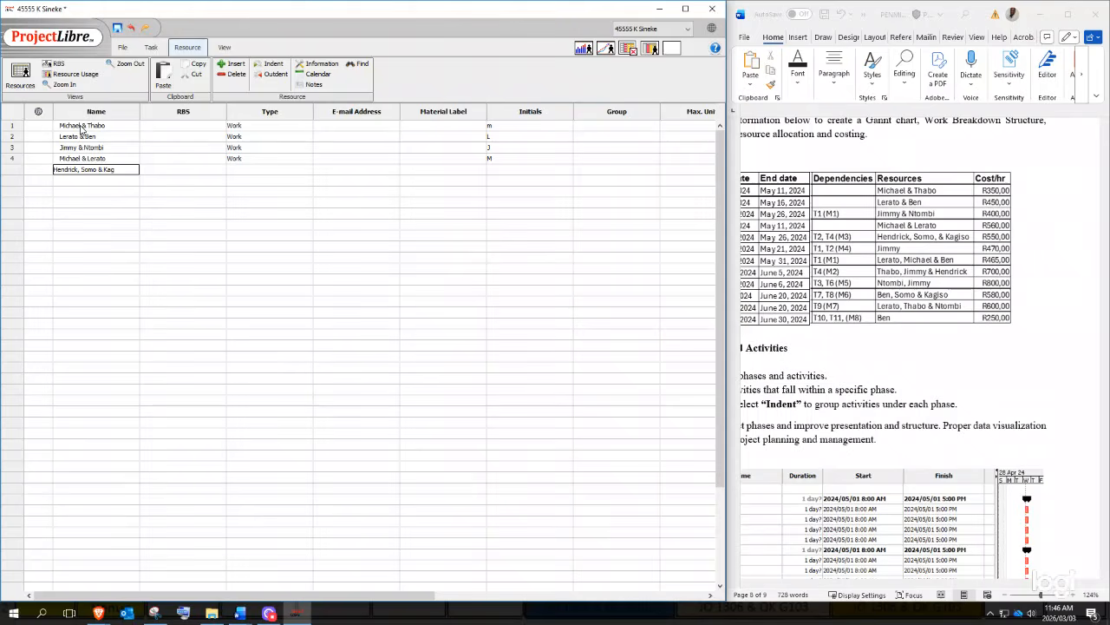
key("Return")
type("Jimmy")
key("Return")
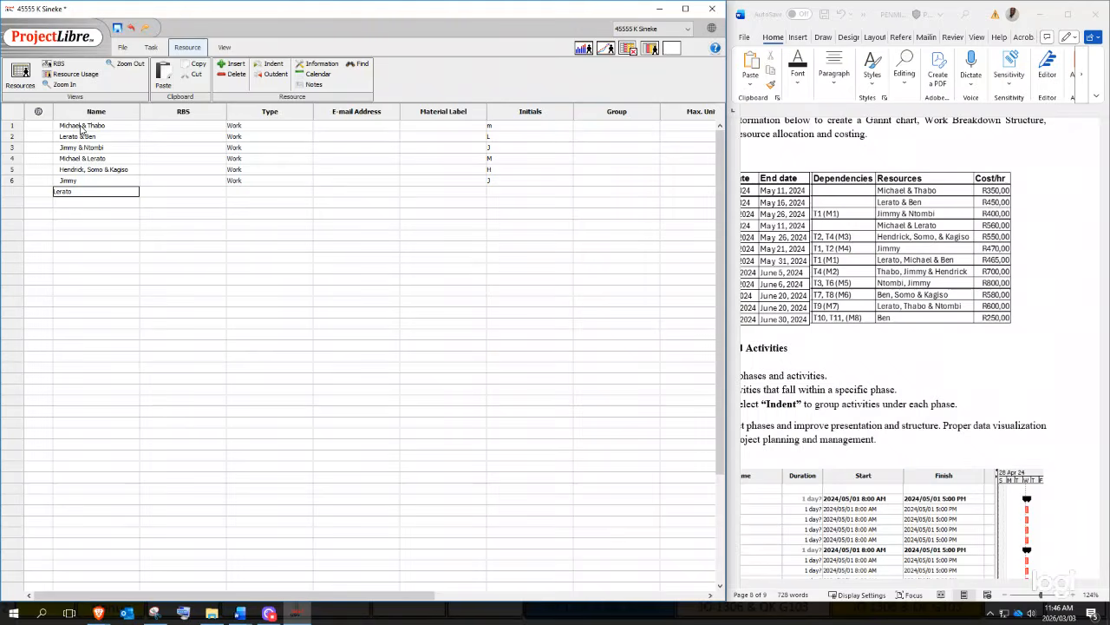
- Add resources seven to twelve: Lerato, Michael & Ben through Ben, Somo & Kagiso, ending with Ben
type("Lerato, Michal")
type("l & Ben")
key("Return")
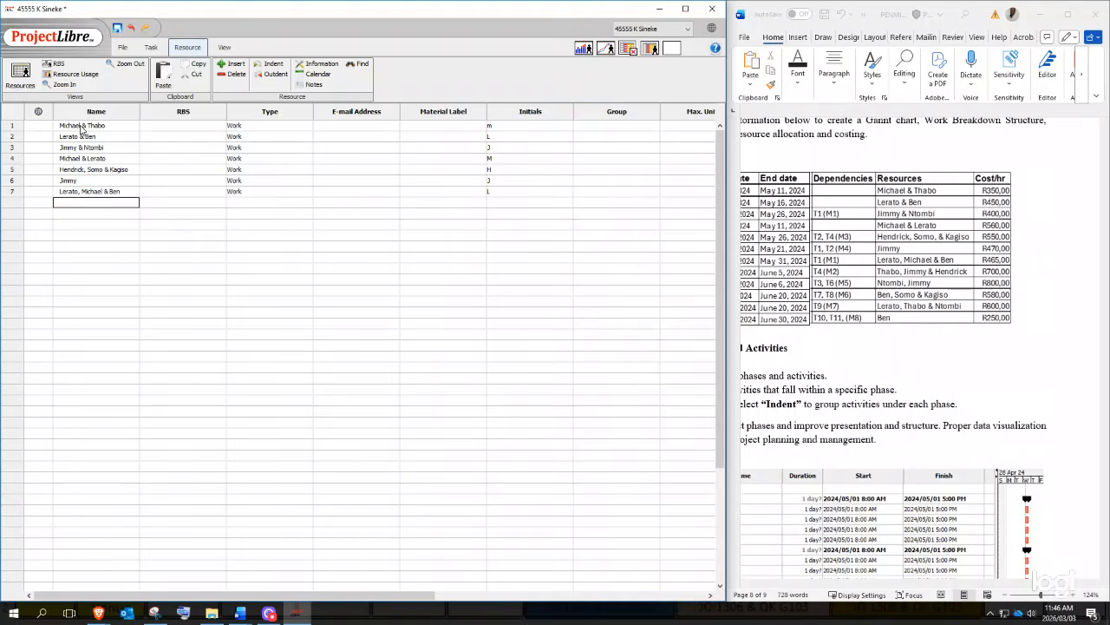
type("Thabo, Jimmy & Hendrick")
key("Return")
type("Ntombi, Jimmy")
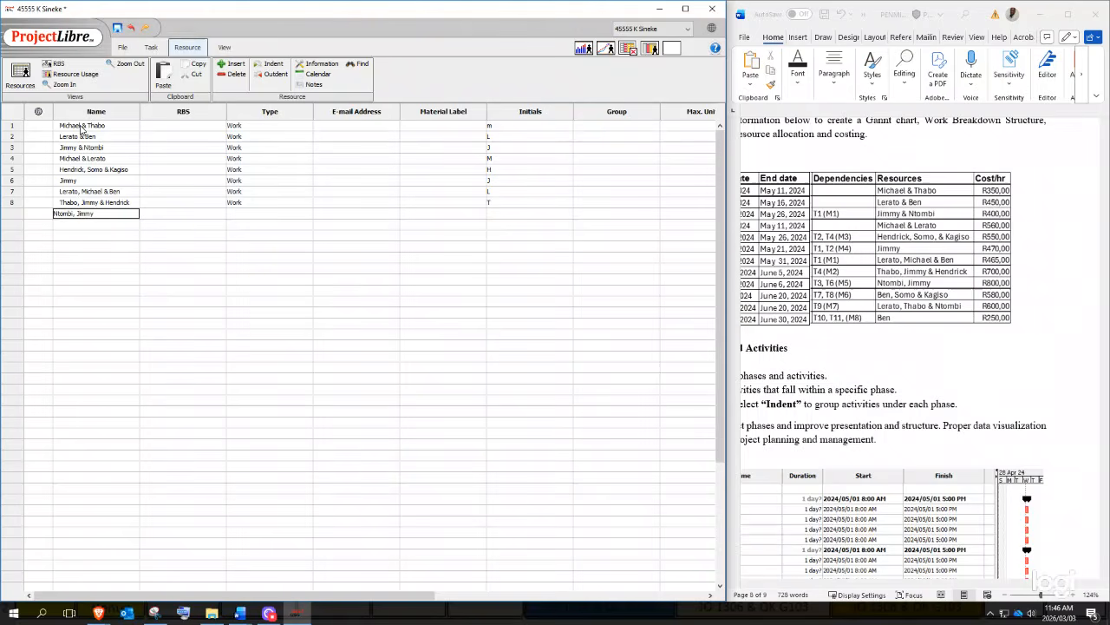
key("Return")
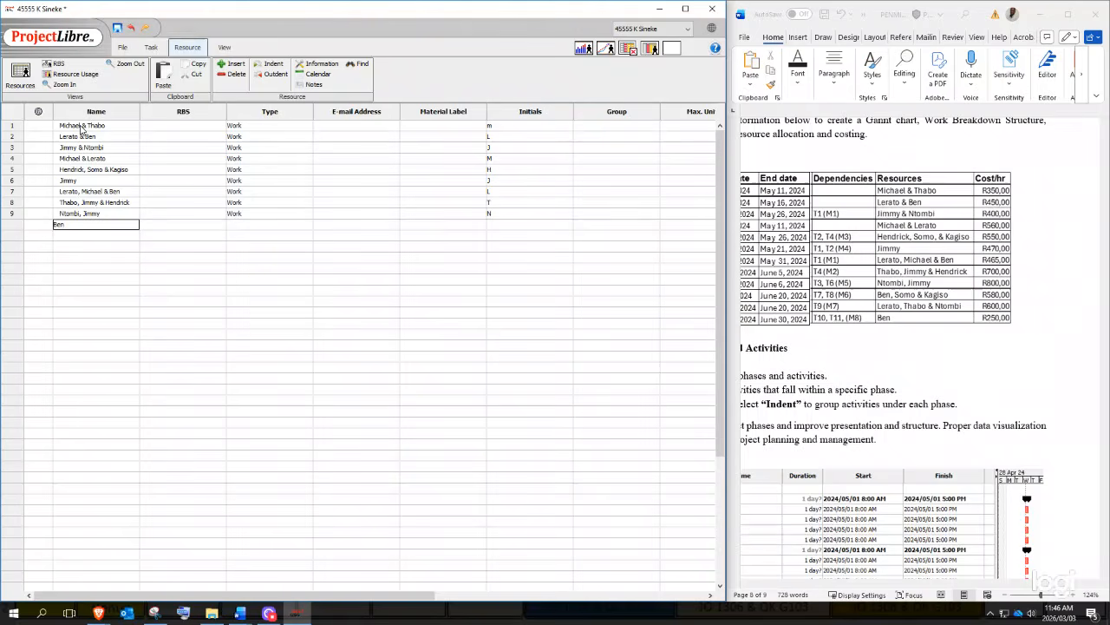
type("Ben, Somo & Kagiso")
key("Return")
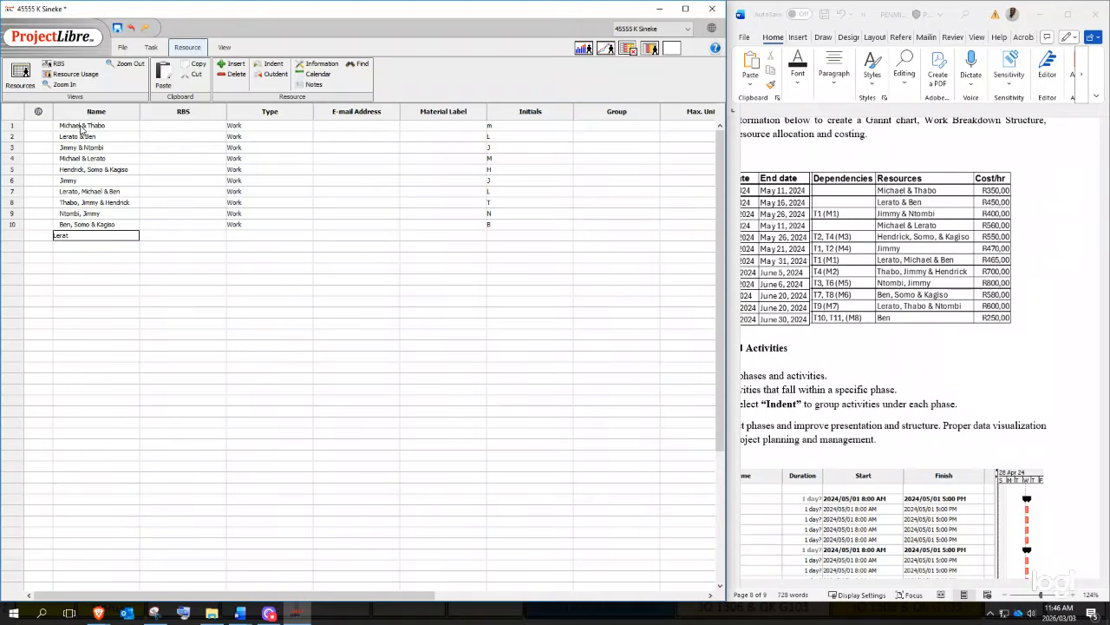
type("Lerato, Thabo & Ntombi")
key("Return")
type("Ben")
key("Return")
left_click(197, 345)
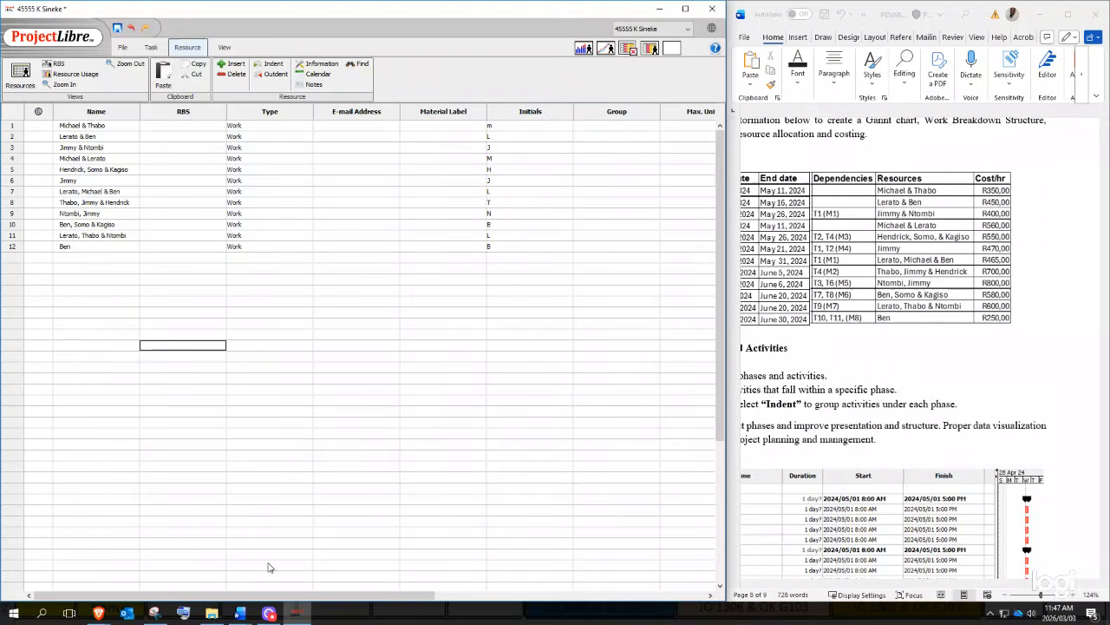
- Set standard rates 350, 450 and 400 for the first three resources
left_click_drag(290, 596, 480, 520)
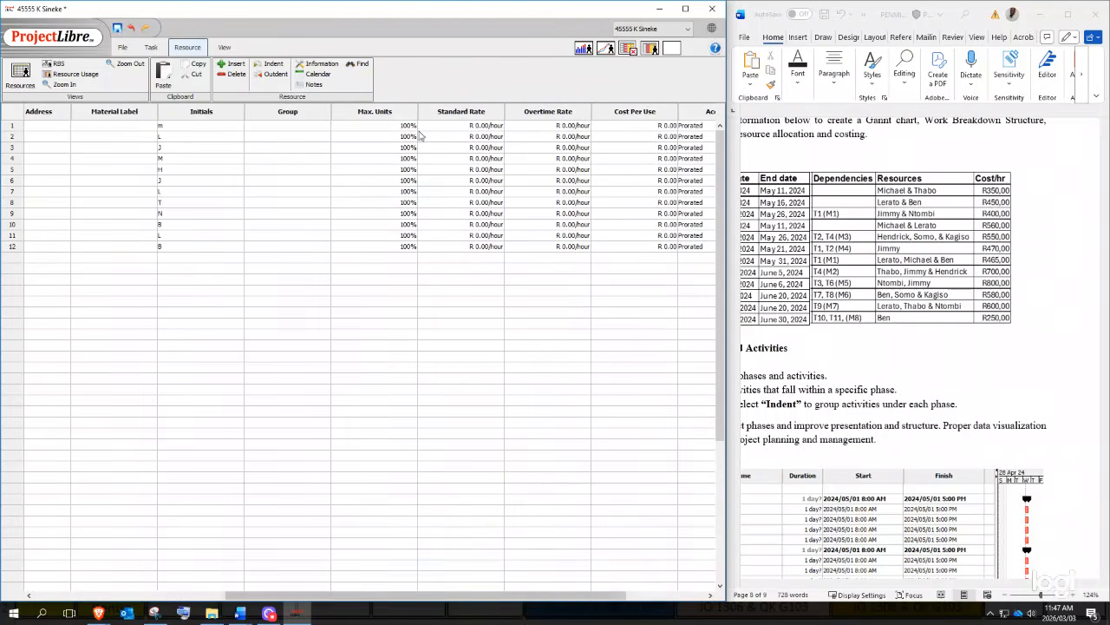
left_click(443, 125)
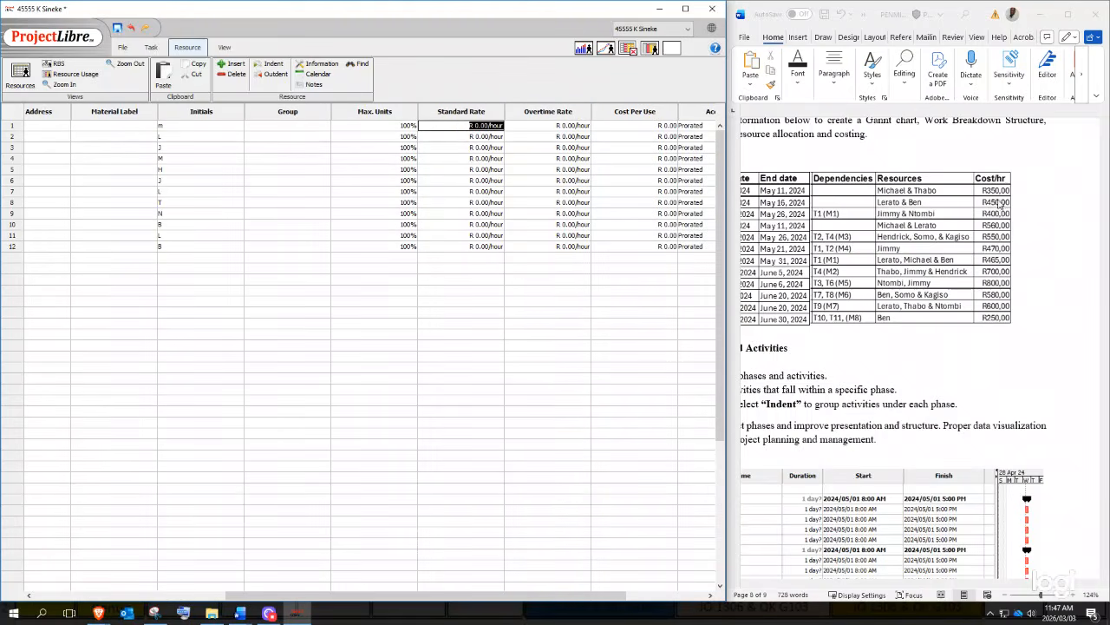
type("350")
key("Return")
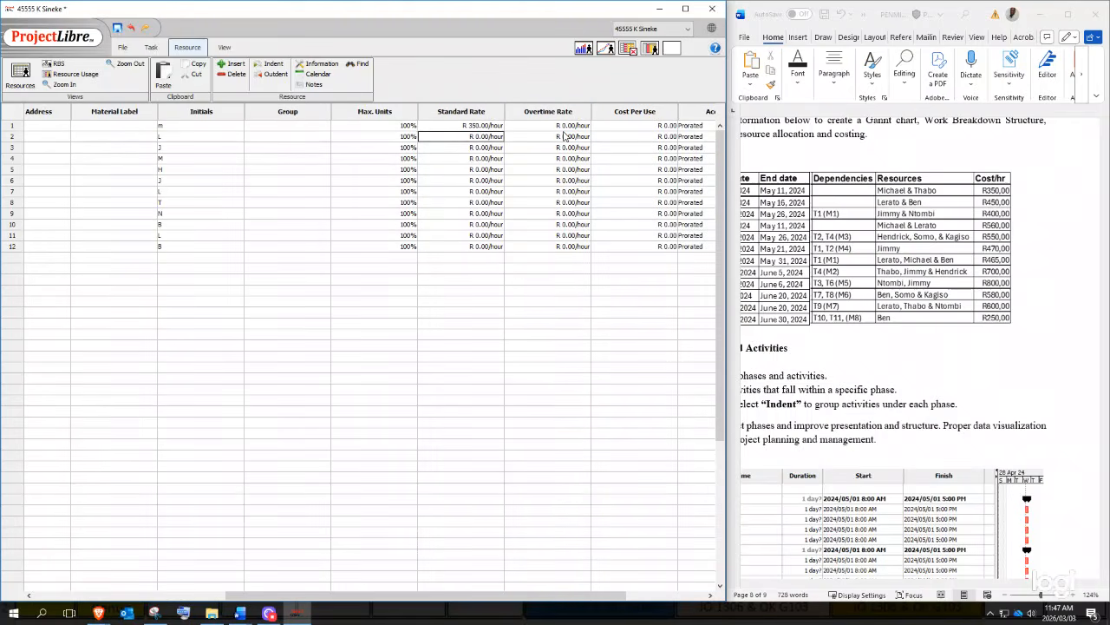
left_click(479, 138)
type("450")
key("Return")
key("Return")
key("Return")
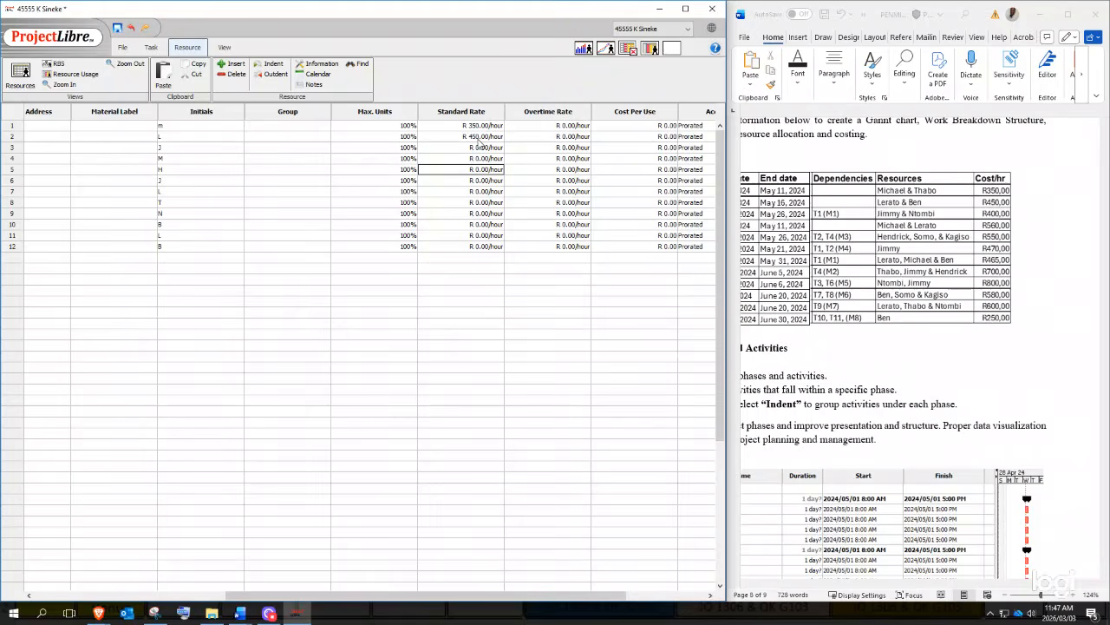
key("Up")
key("Up")
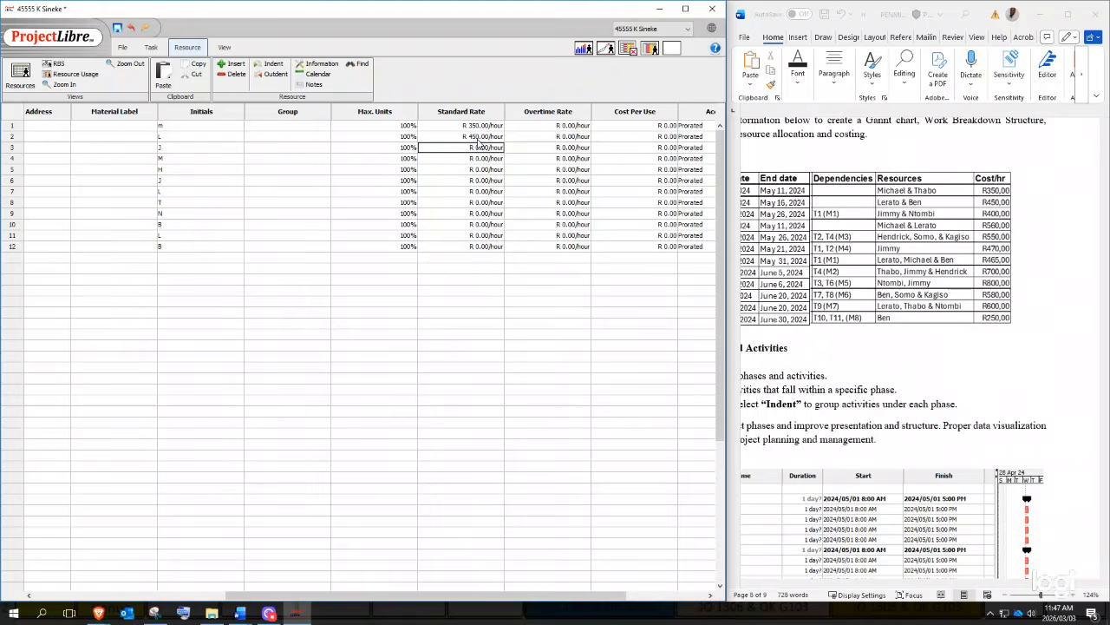
double_click(480, 145)
type("400")
- Set standard rates 560, 550, 470, 465 and 700 for resources four to eight
double_click(486, 159)
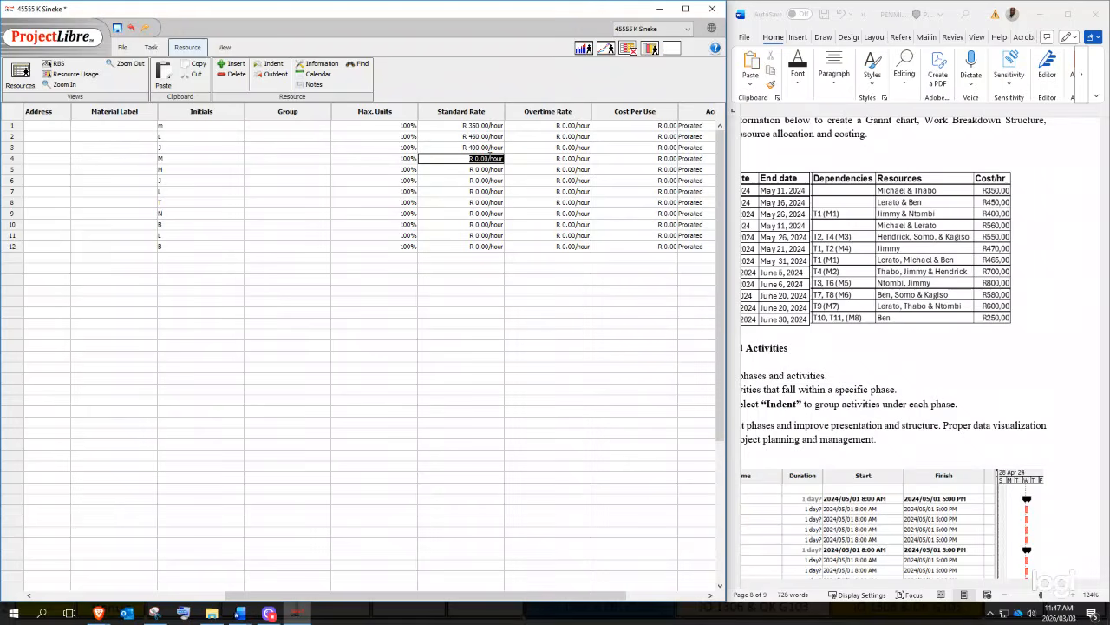
type("560")
double_click(486, 170)
type("5")
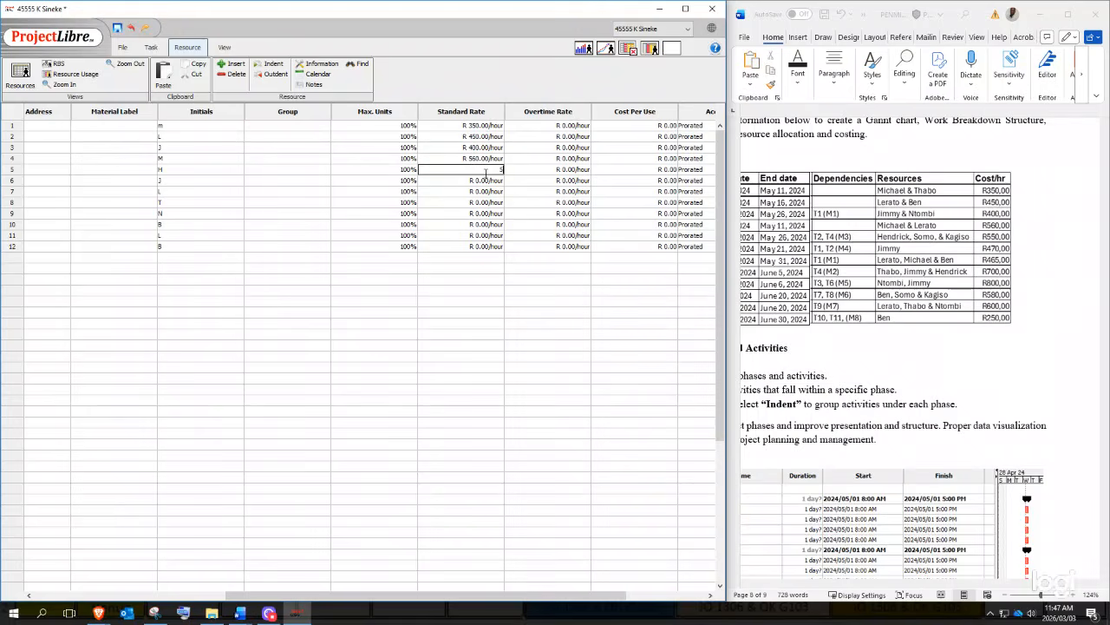
type("50")
left_click(488, 180)
left_click(486, 181)
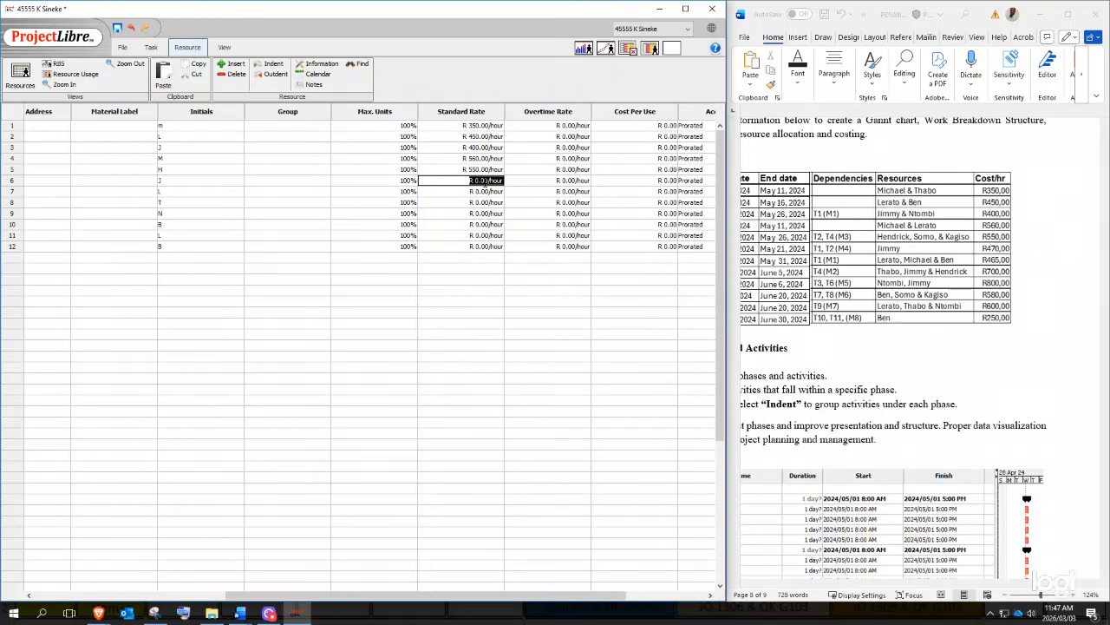
type("470")
key("Return")
left_click(486, 192)
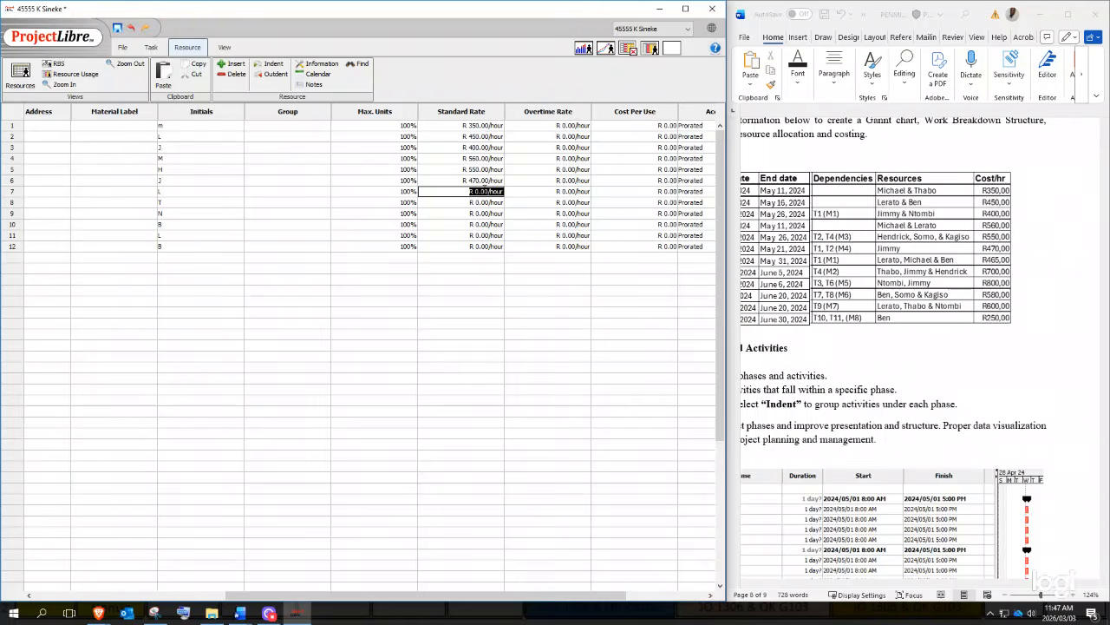
type("465")
key("Return")
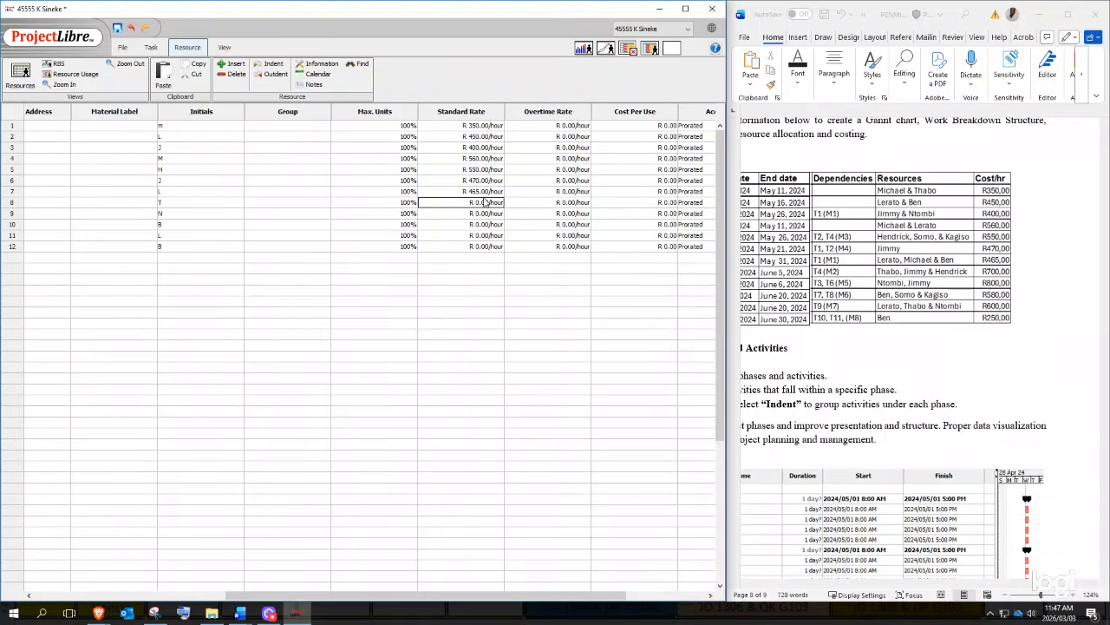
left_click(488, 204)
type("700")
key("Return")
- Set standard rates 800, 580, 600 and 250 for resources nine to twelve
left_click(488, 215)
type("800")
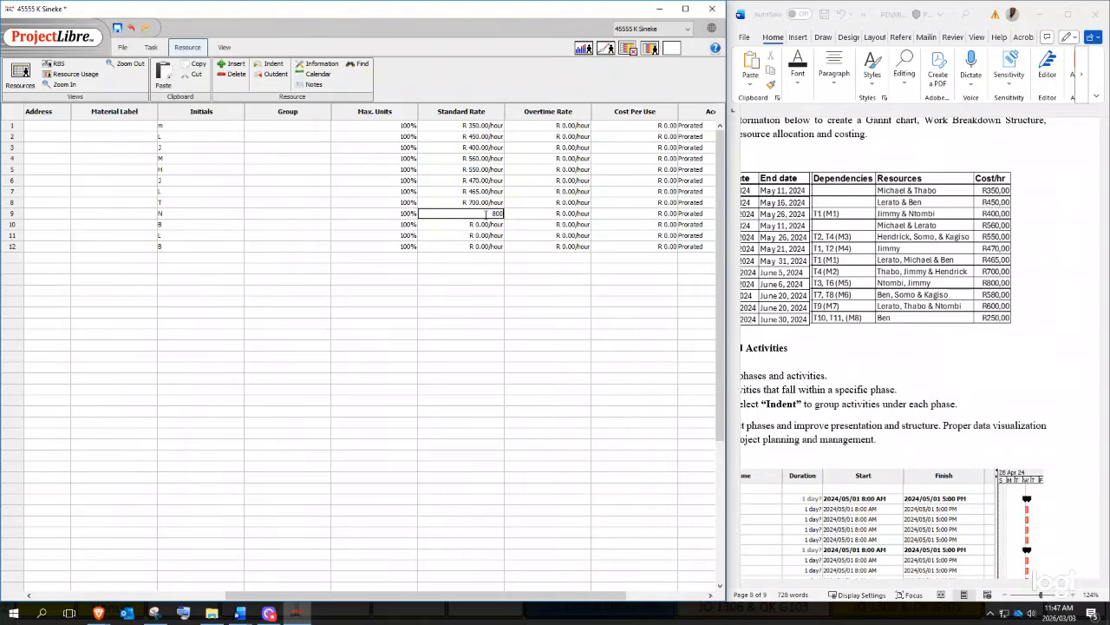
key("Return")
left_click(500, 226)
type("580")
key("Return")
left_click(483, 237)
type("600")
key("Return")
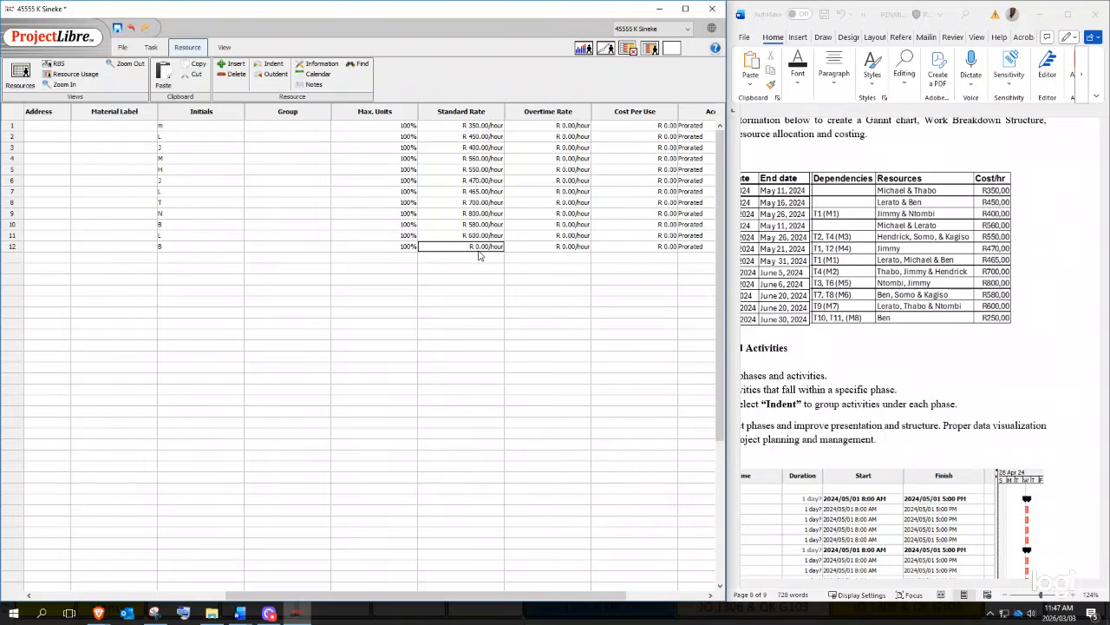
type("250")
key("Return")
left_click(399, 363)
- Switch to the Gantt chart view and select the Resource Names column
left_click_drag(233, 594, 34, 592)
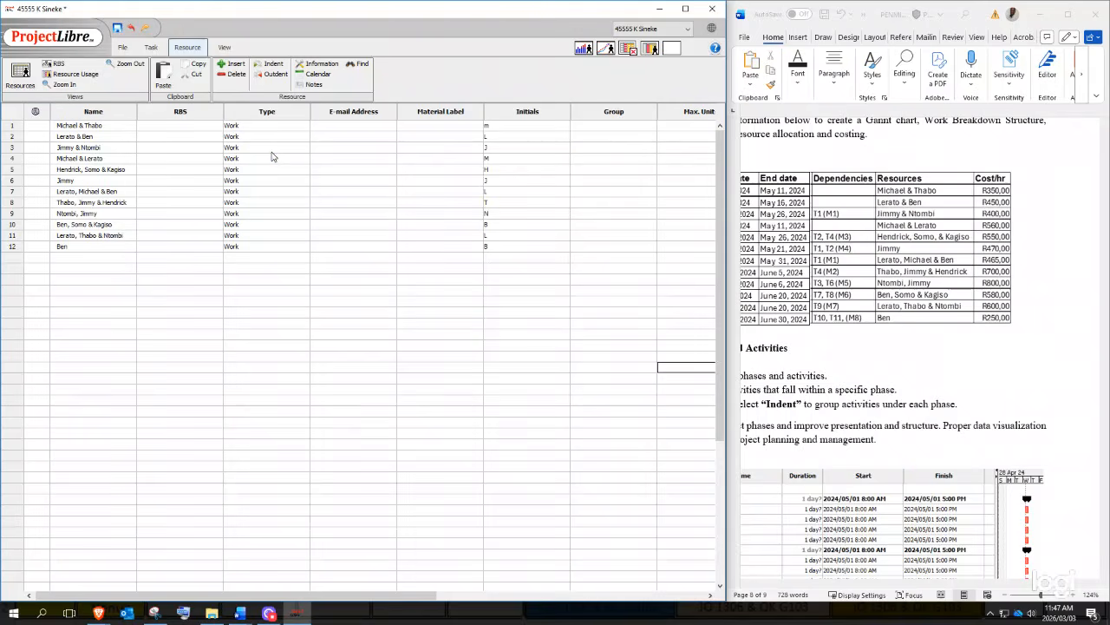
left_click(159, 49)
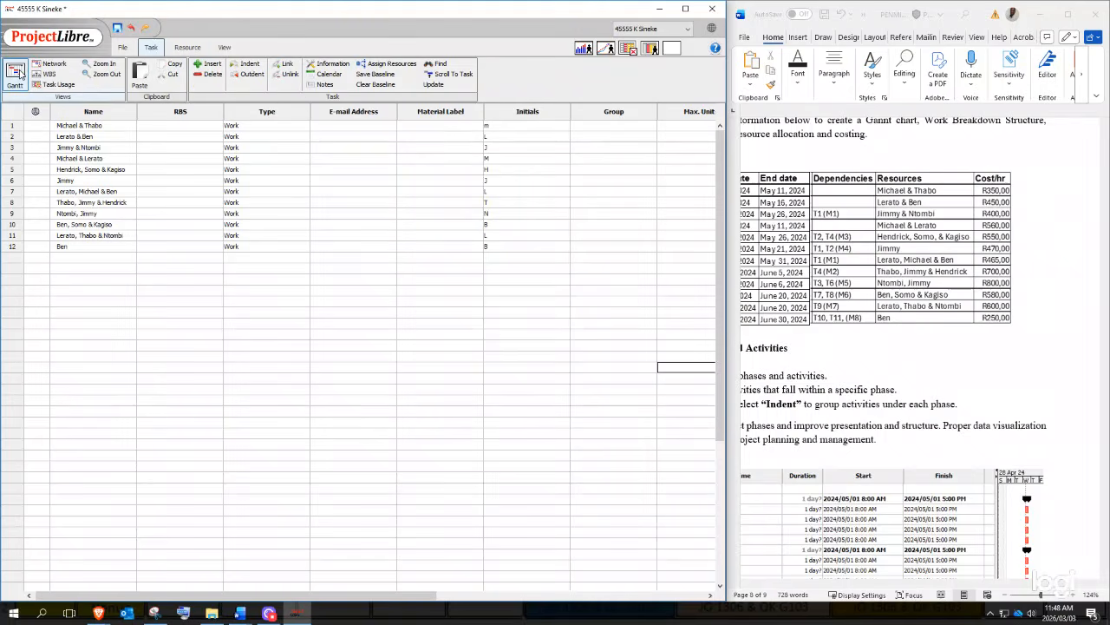
left_click(16, 74)
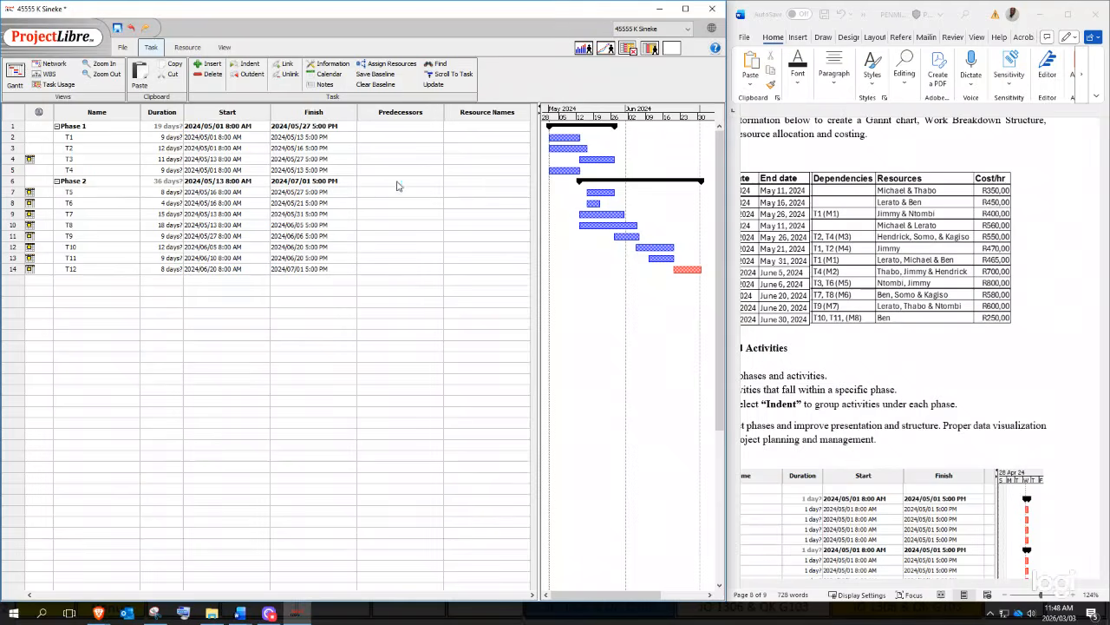
left_click(470, 114)
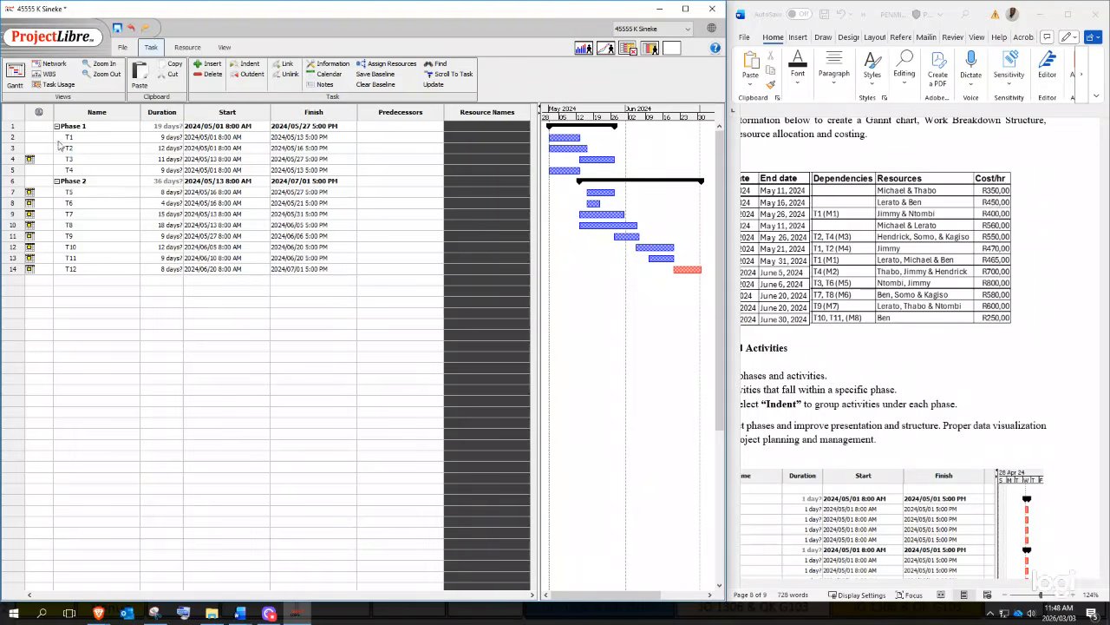
- Assign Michael & Thabo to T1 and Lerato & Ben to T2
double_click(457, 137)
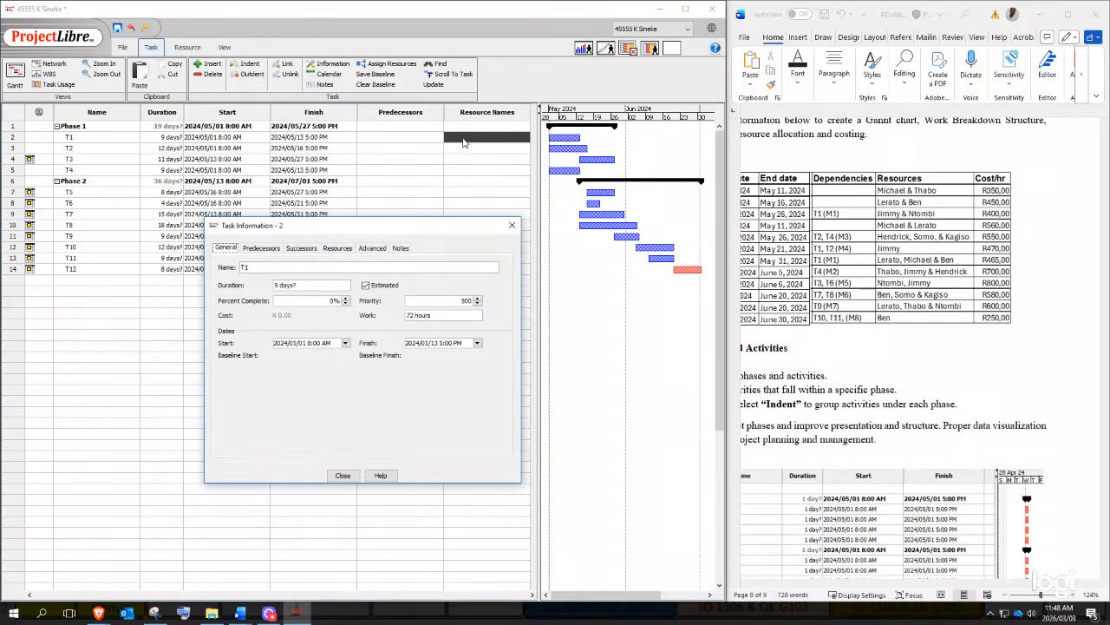
left_click(338, 248)
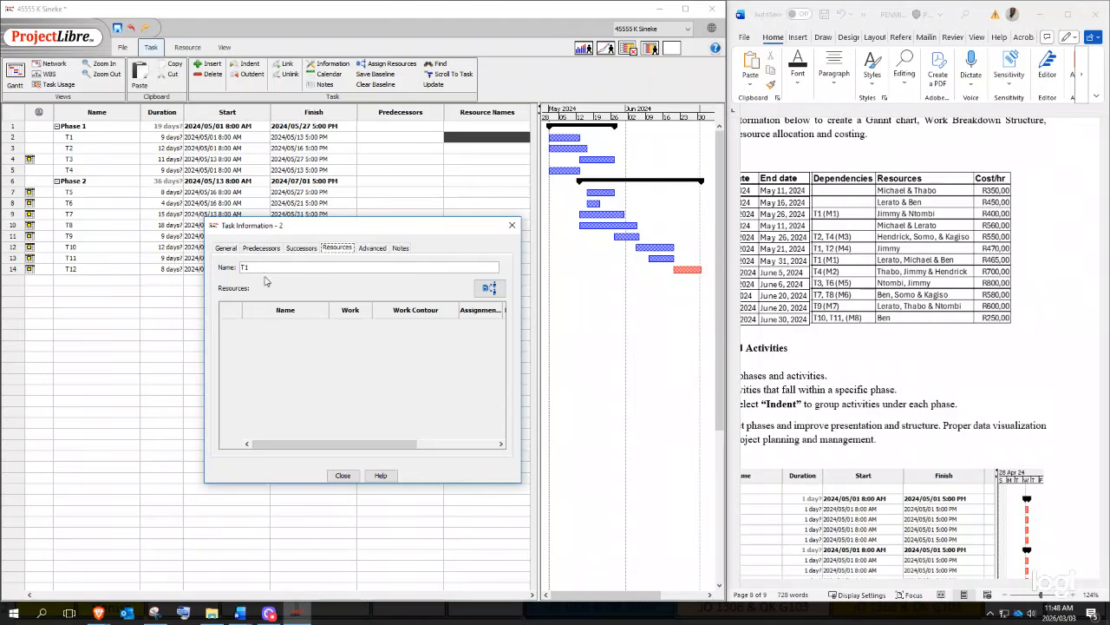
left_click(489, 288)
left_click(331, 301)
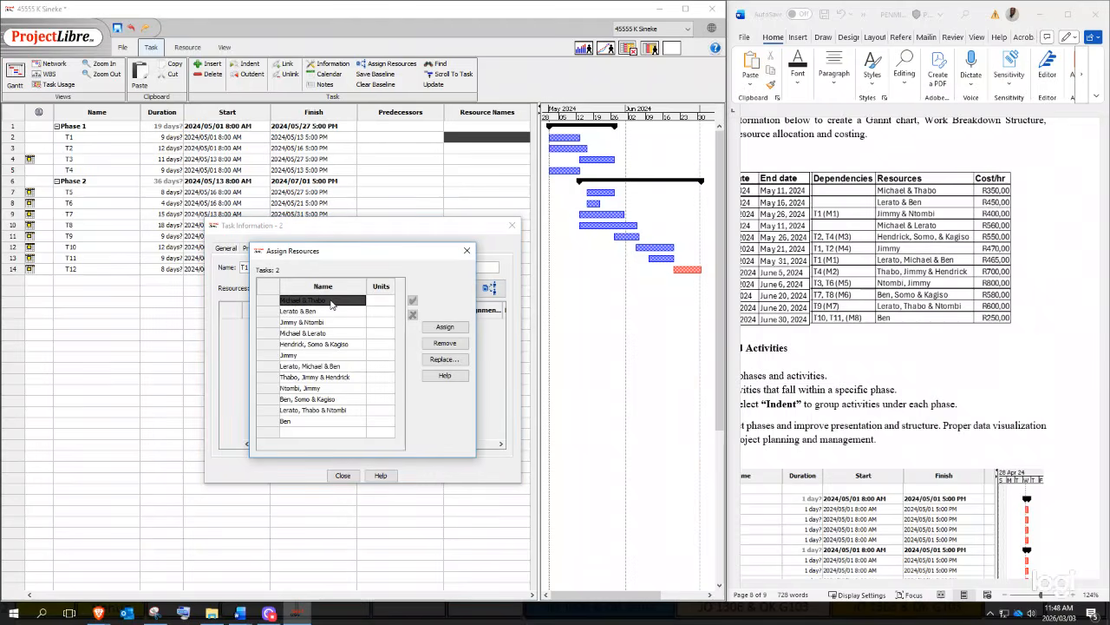
left_click(444, 330)
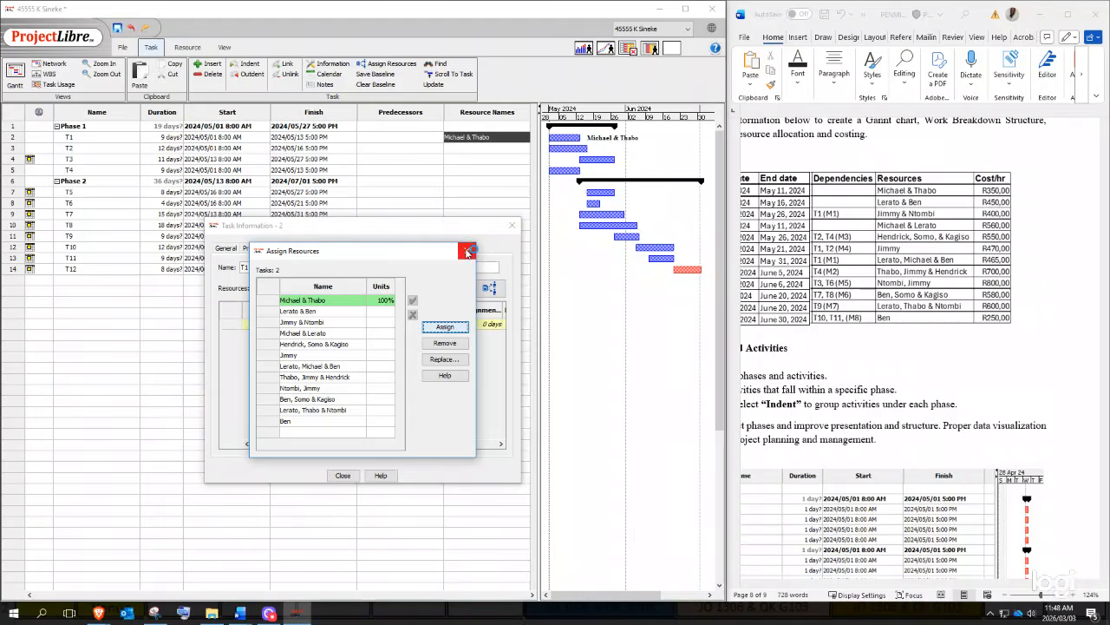
left_click(466, 251)
left_click(512, 225)
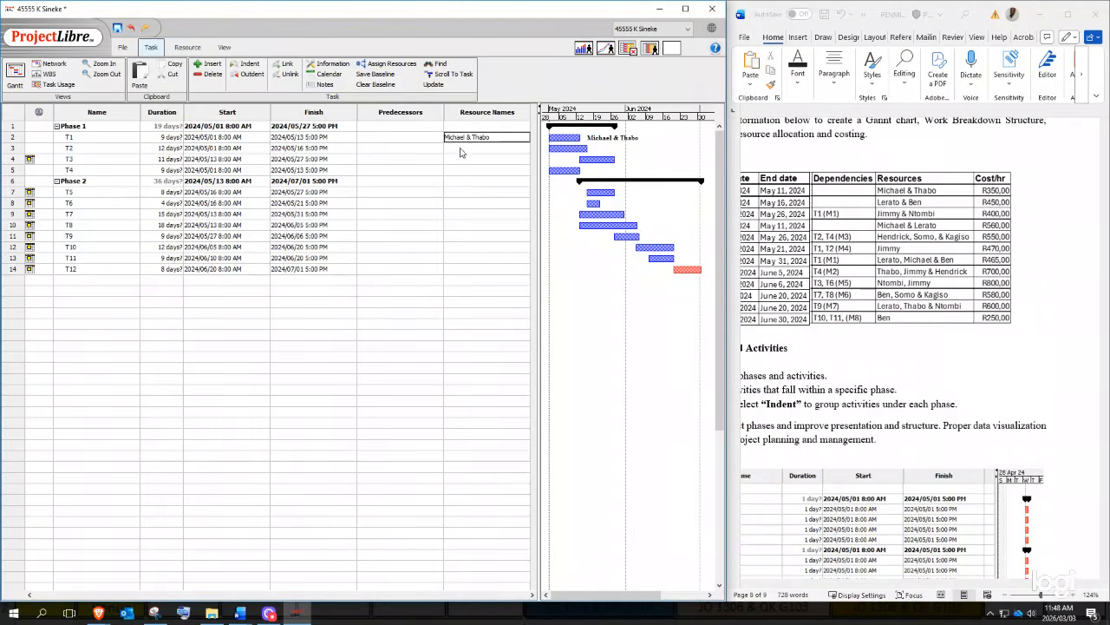
double_click(461, 148)
left_click(489, 289)
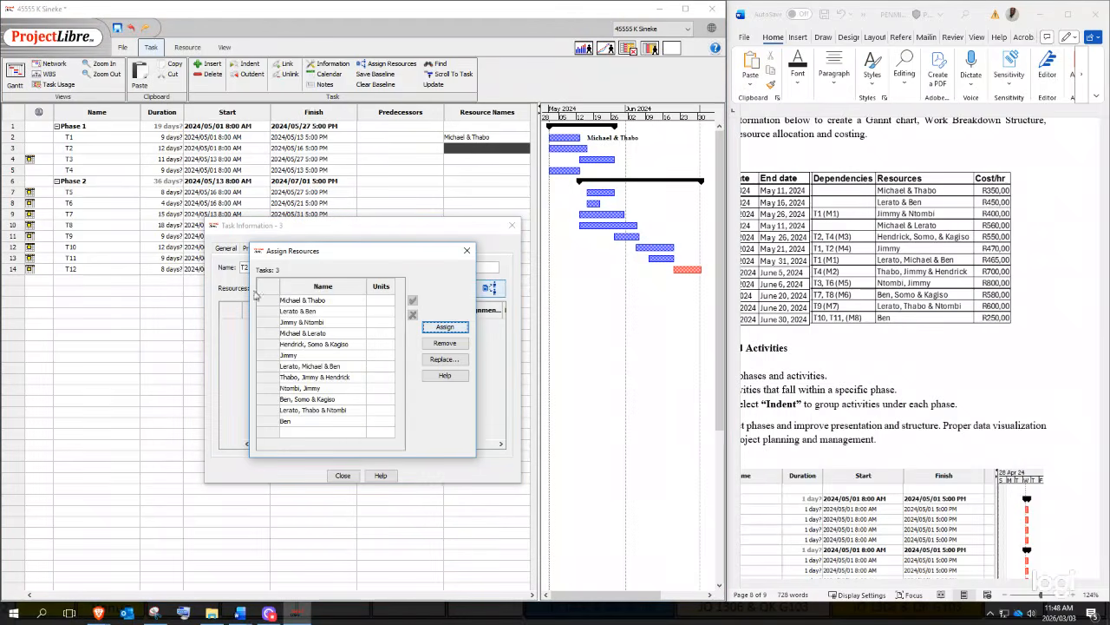
left_click(319, 312)
left_click(438, 326)
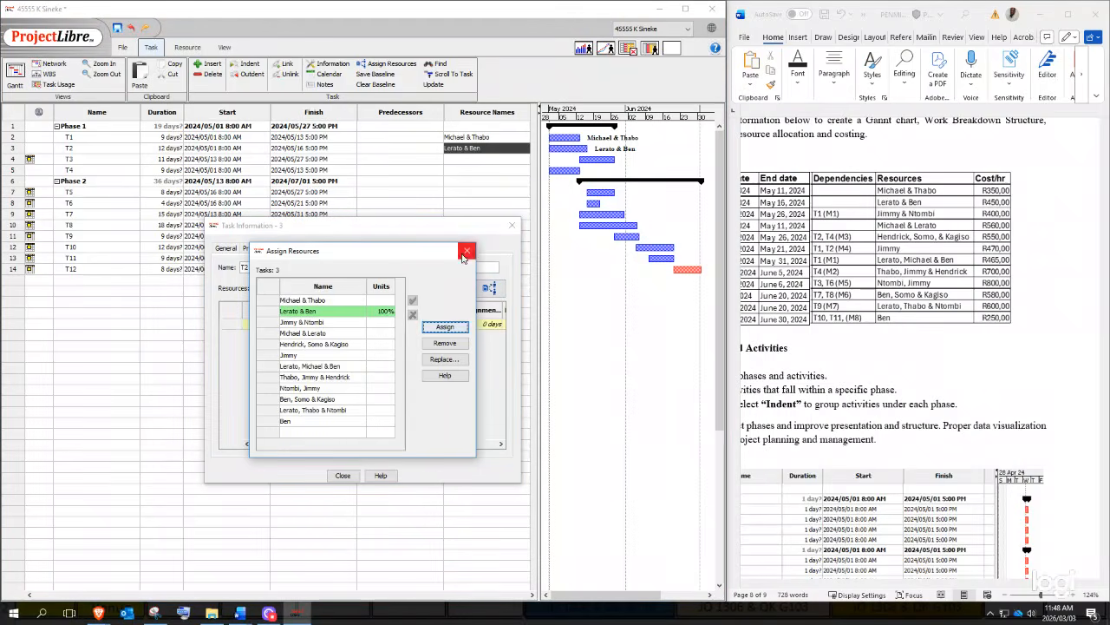
left_click(466, 250)
left_click(511, 225)
- Assign the guide's listed resource teams to tasks T3 and T4
double_click(490, 160)
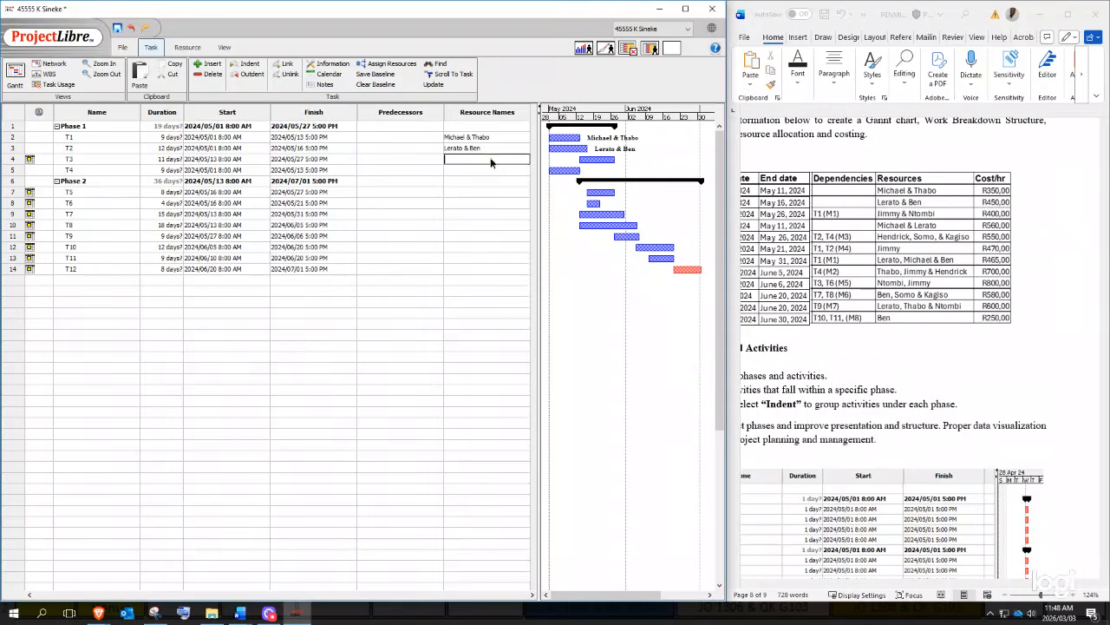
left_click(489, 289)
left_click(304, 322)
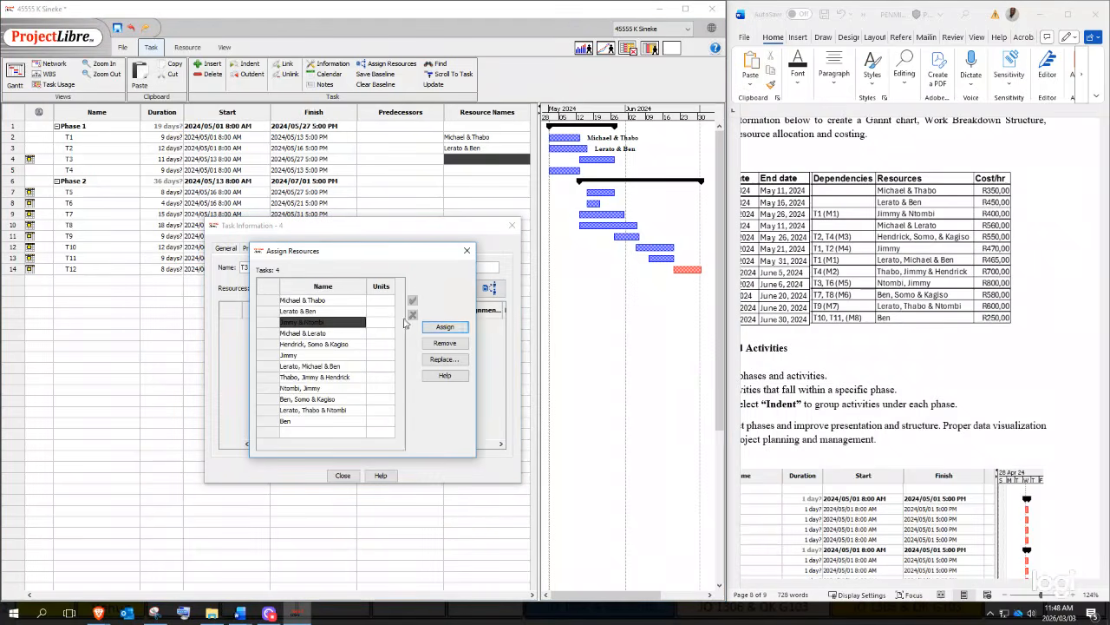
left_click(445, 327)
left_click(467, 251)
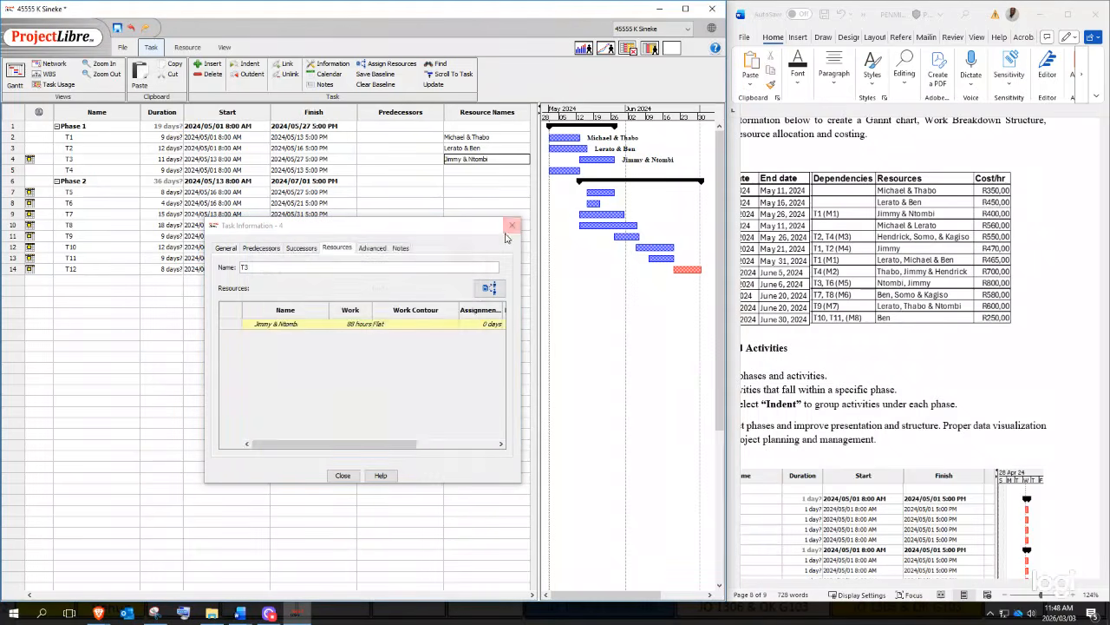
left_click(512, 226)
double_click(463, 171)
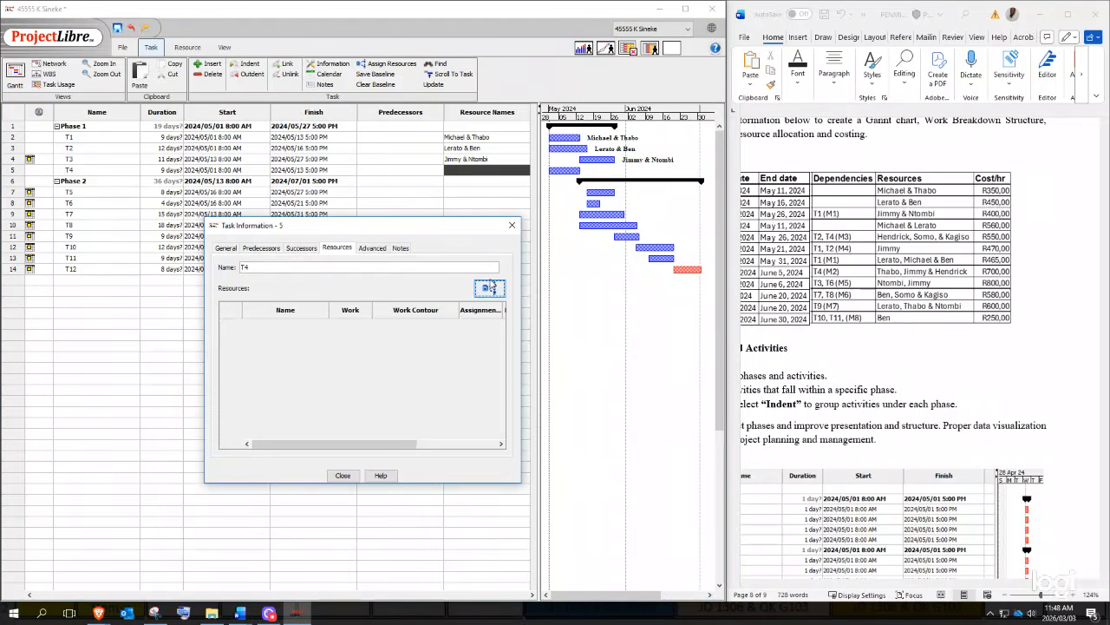
left_click(490, 288)
left_click(303, 333)
left_click(445, 326)
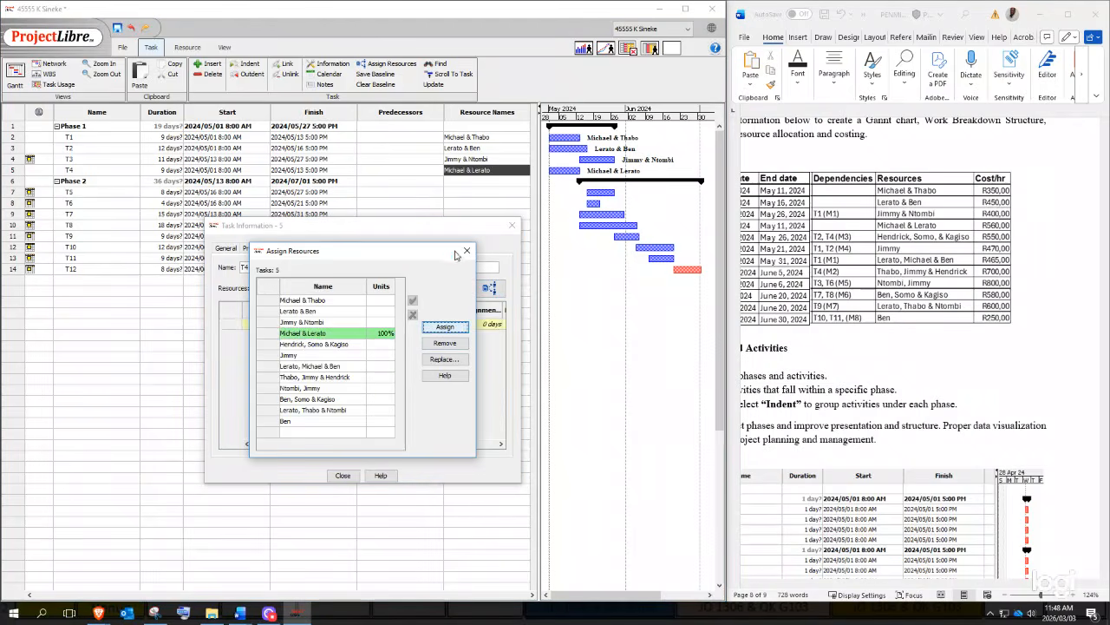
left_click(466, 251)
left_click(511, 226)
key("Down")
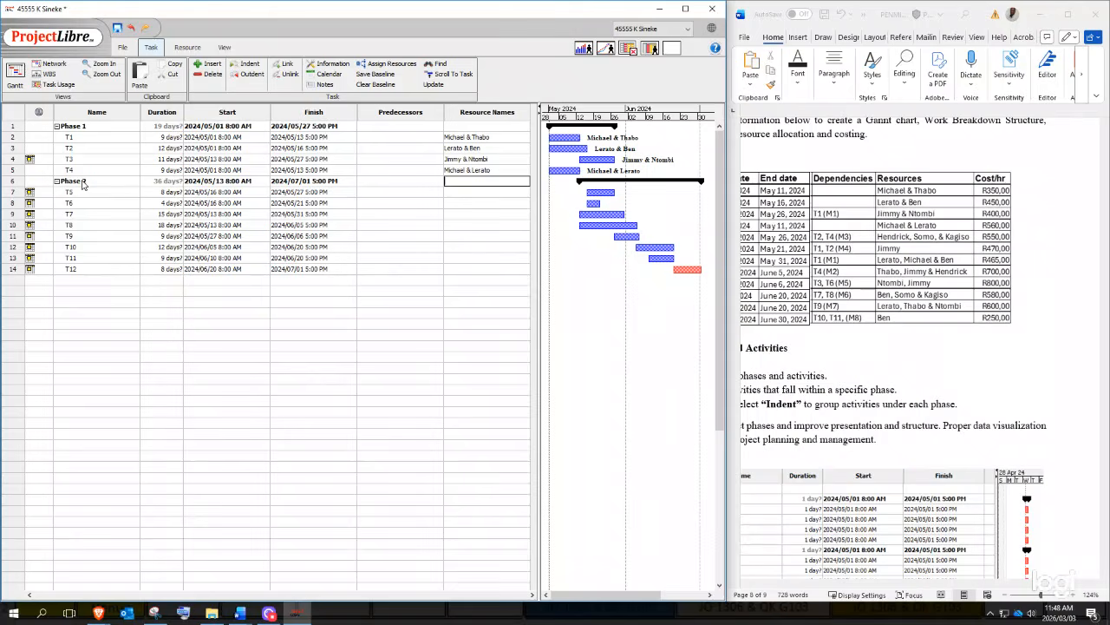
- Assign T5 its lab-guide resource team through Task Information's Assign Resources
left_click(449, 192)
double_click(456, 191)
left_click(491, 287)
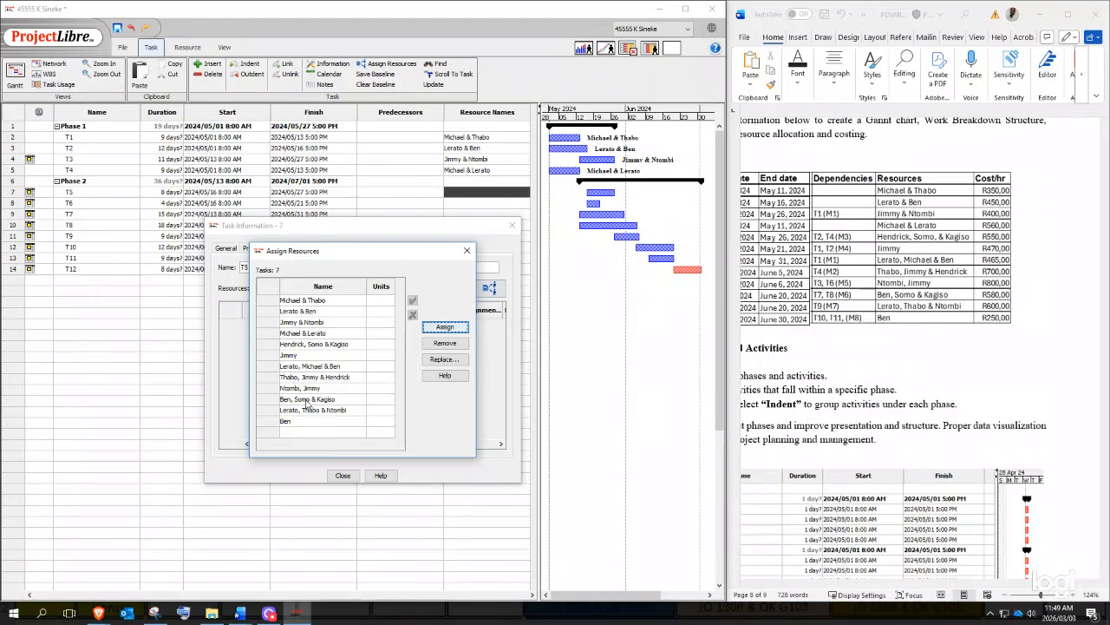
left_click(309, 344)
left_click(445, 326)
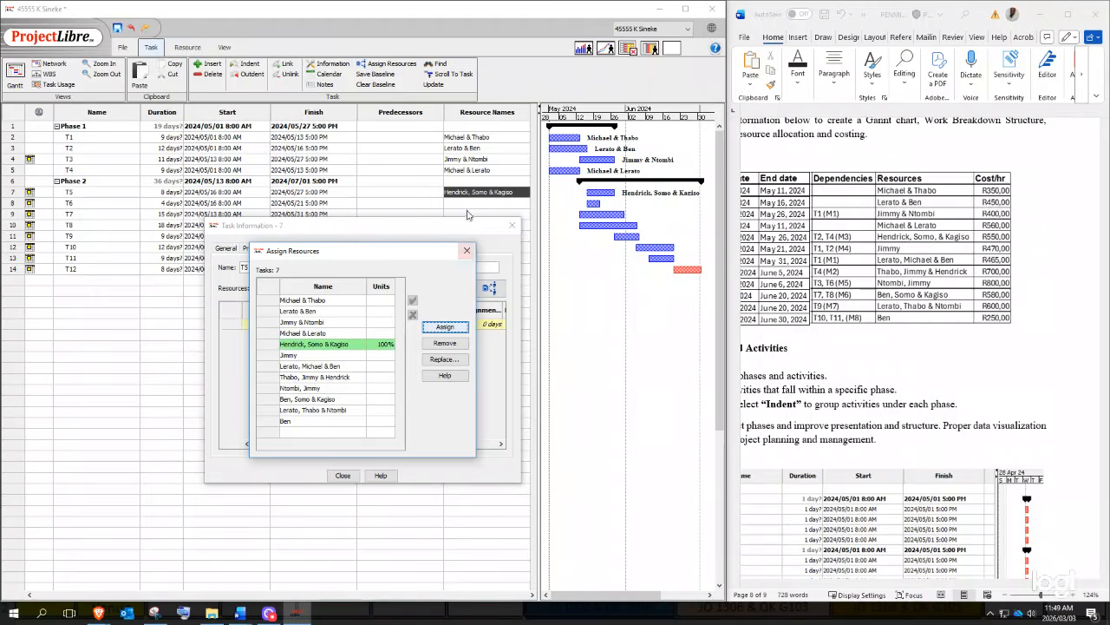
left_click(467, 251)
left_click(512, 224)
- Assign T6 its single lab-guide resource
double_click(451, 202)
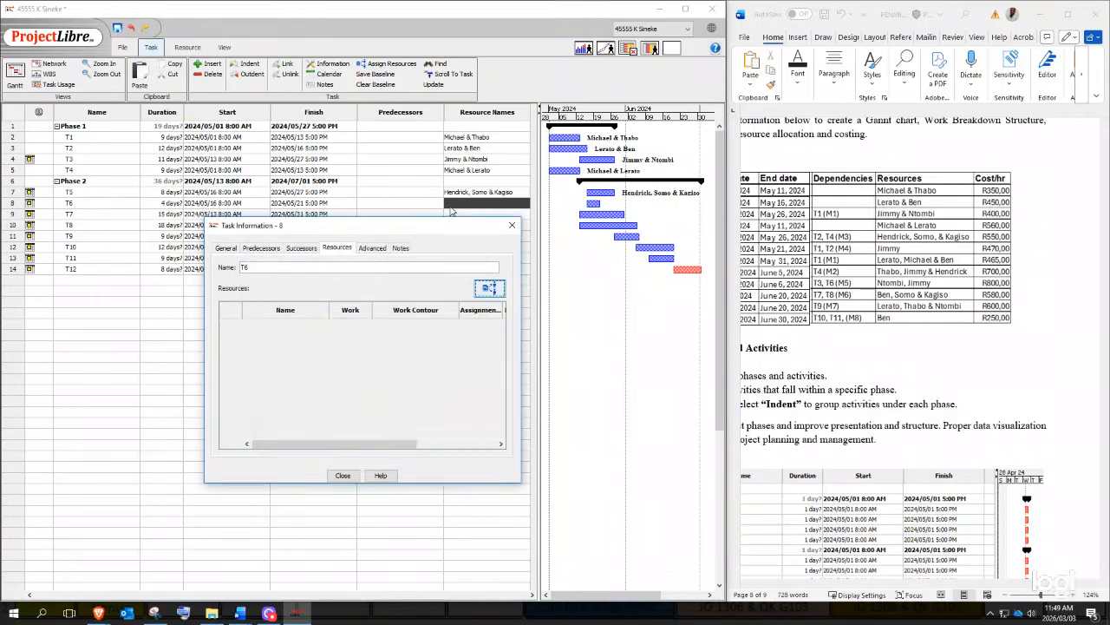
left_click(491, 287)
left_click(295, 355)
left_click(445, 328)
left_click(466, 250)
left_click(512, 225)
- Assign T7 its lab-guide resource team
left_click(462, 215)
double_click(461, 216)
left_click(491, 287)
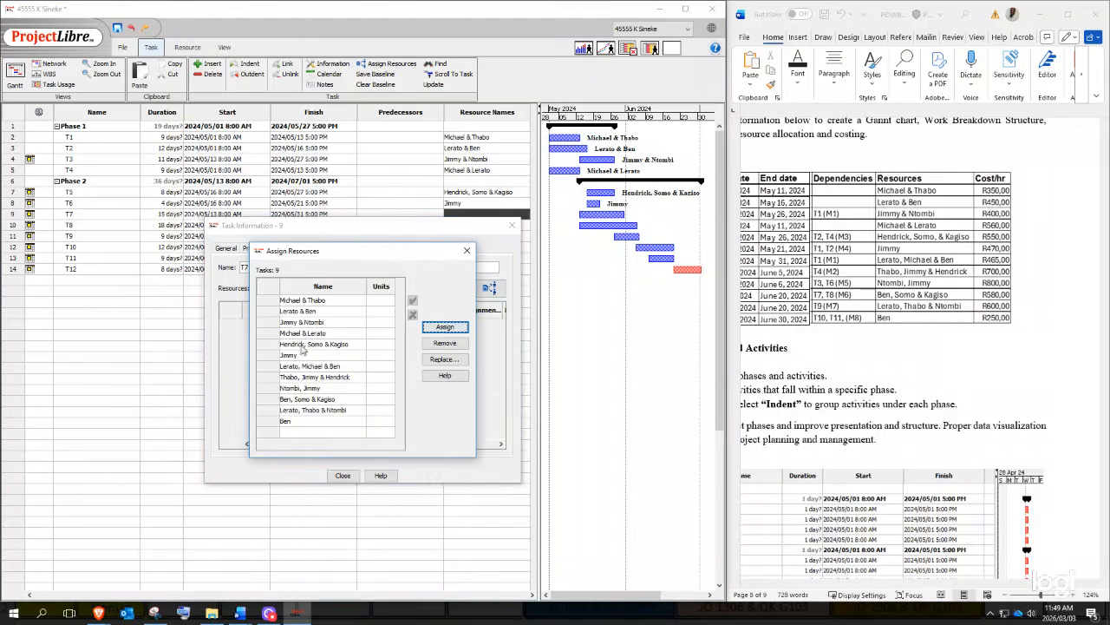
left_click(302, 368)
left_click(445, 327)
left_click(467, 251)
left_click(512, 225)
- Assign T8 its lab-guide resource team
double_click(462, 224)
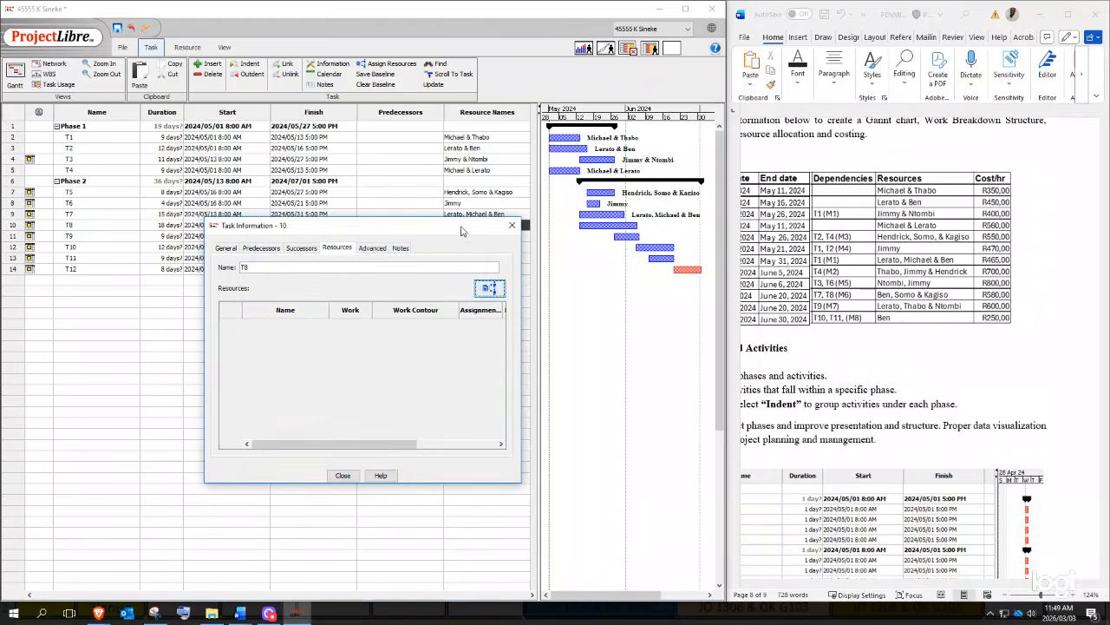
left_click(491, 287)
left_click(321, 377)
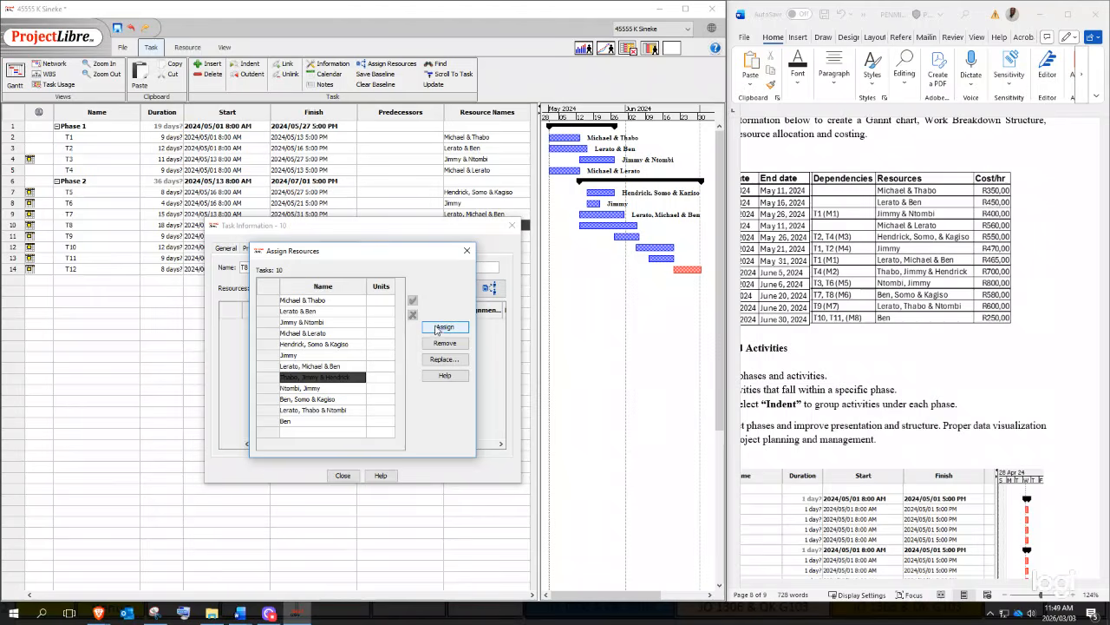
left_click(445, 327)
left_click(467, 251)
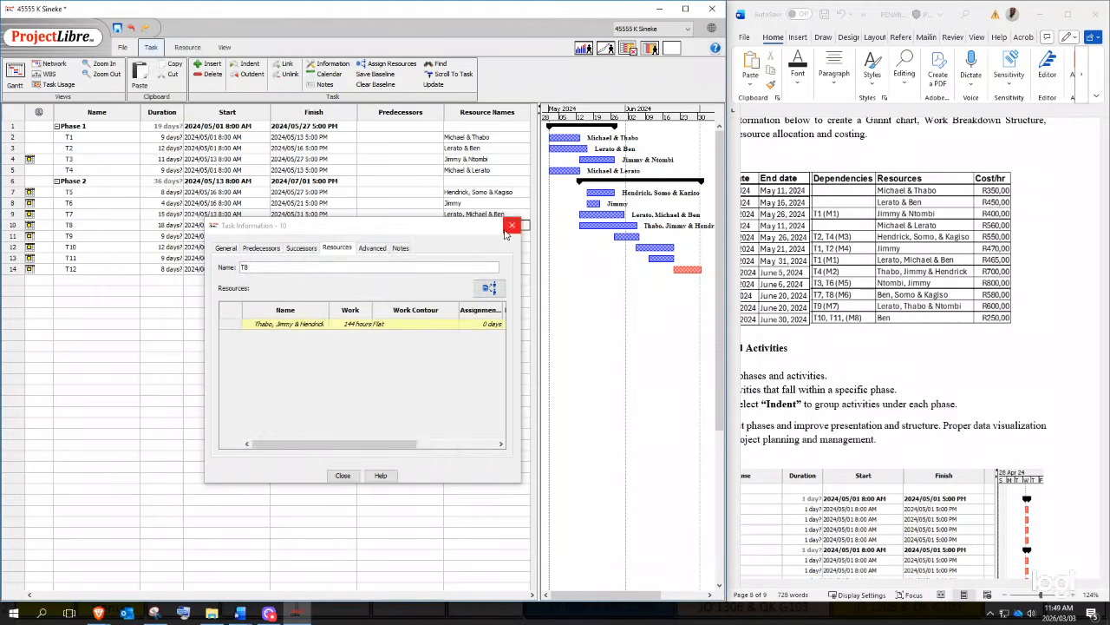
left_click(512, 225)
- Assign T9 its lab-guide resource team
double_click(461, 235)
left_click(490, 287)
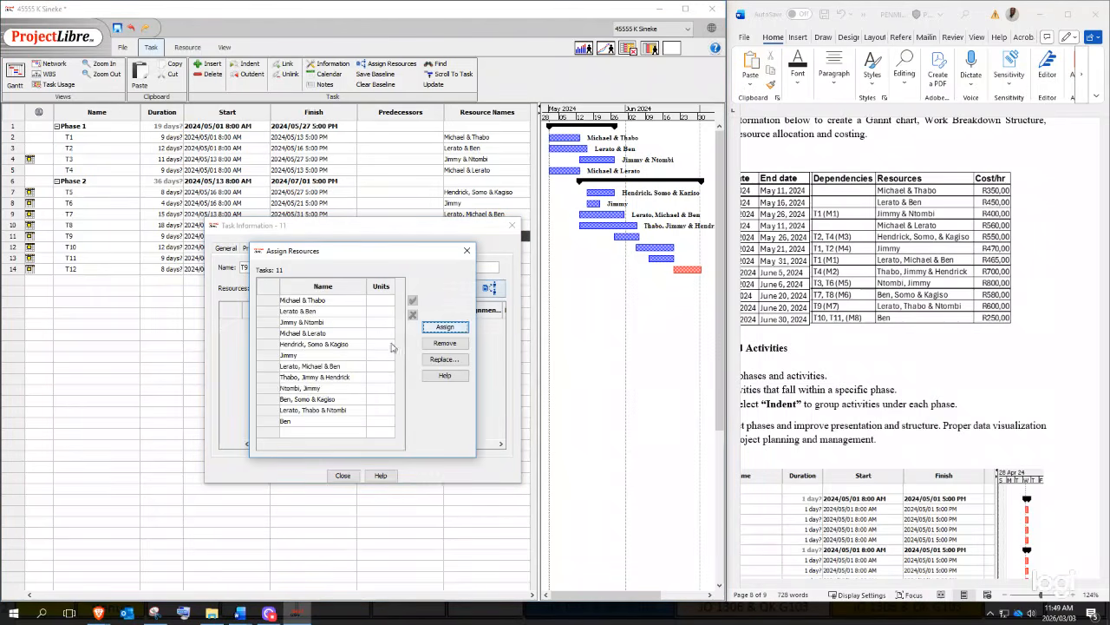
left_click(327, 388)
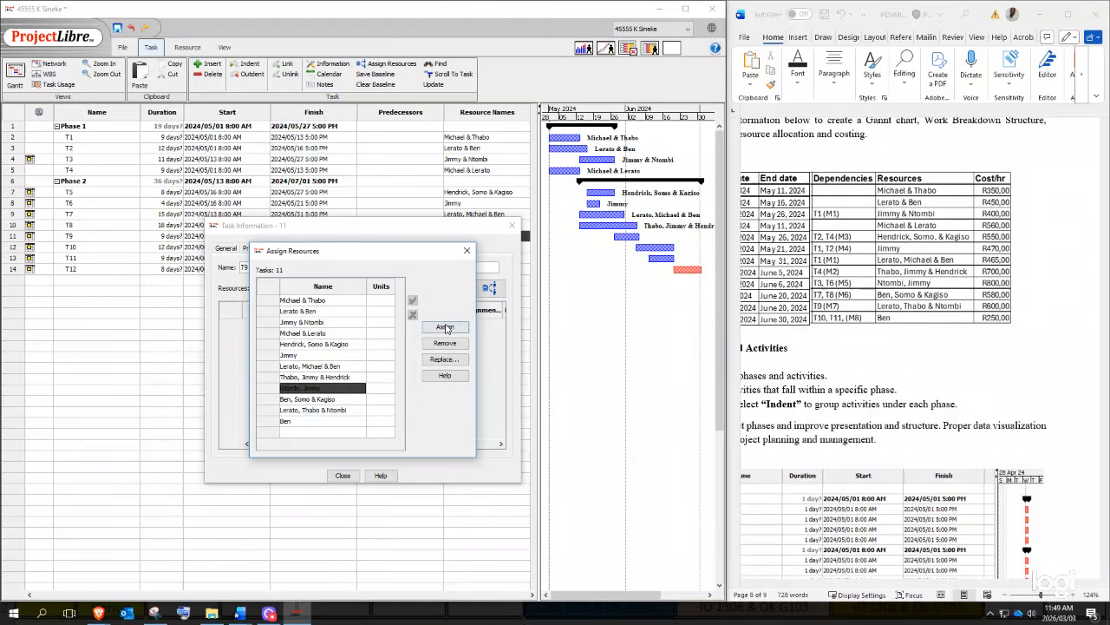
left_click(445, 327)
left_click(466, 251)
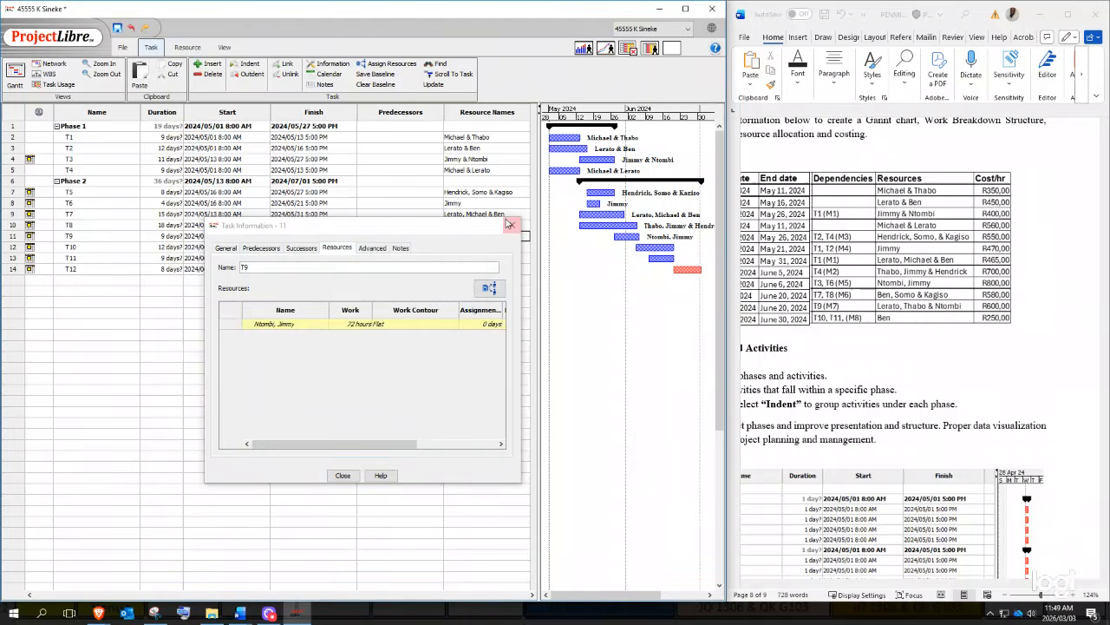
left_click(509, 224)
double_click(468, 247)
- Assign T10 its lab-guide resource team
left_click(489, 288)
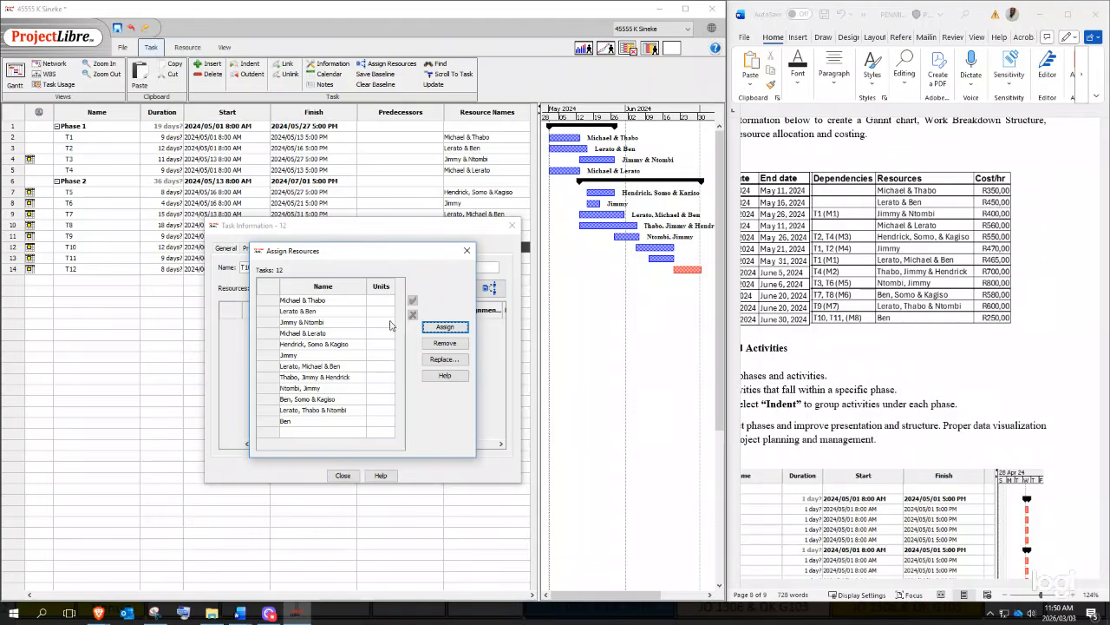
left_click(467, 251)
left_click(512, 226)
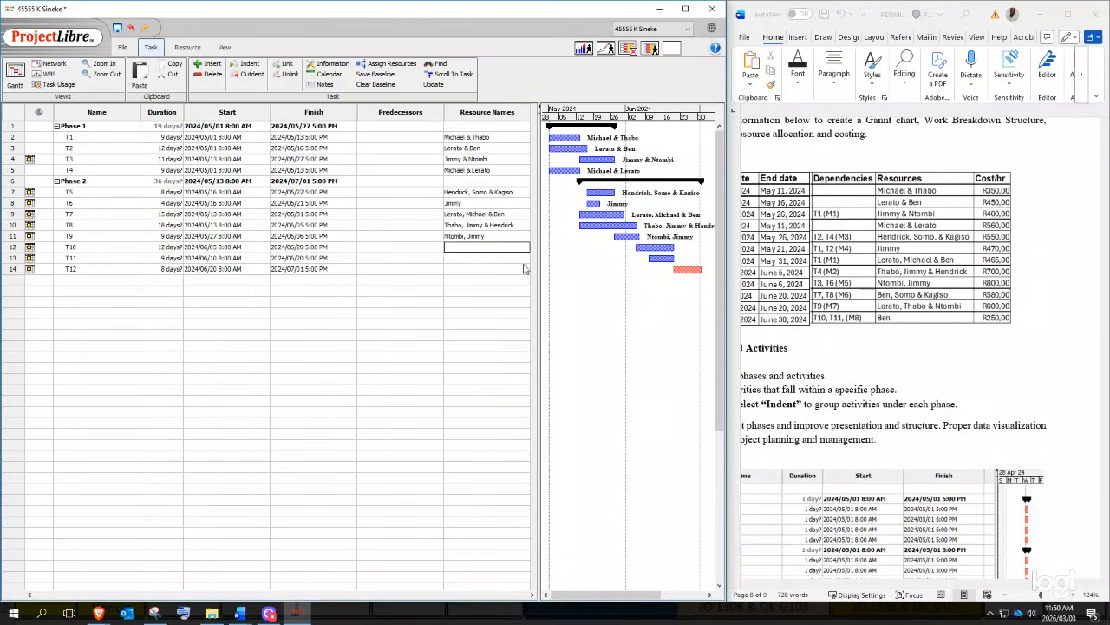
double_click(472, 239)
double_click(463, 248)
left_click(489, 287)
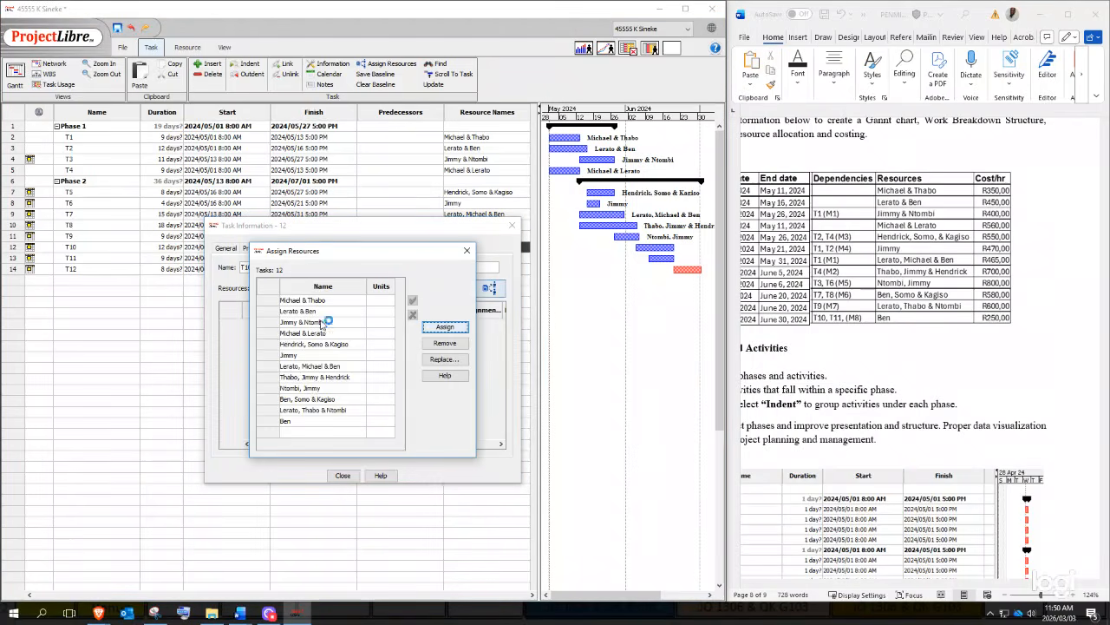
left_click(315, 399)
left_click(444, 326)
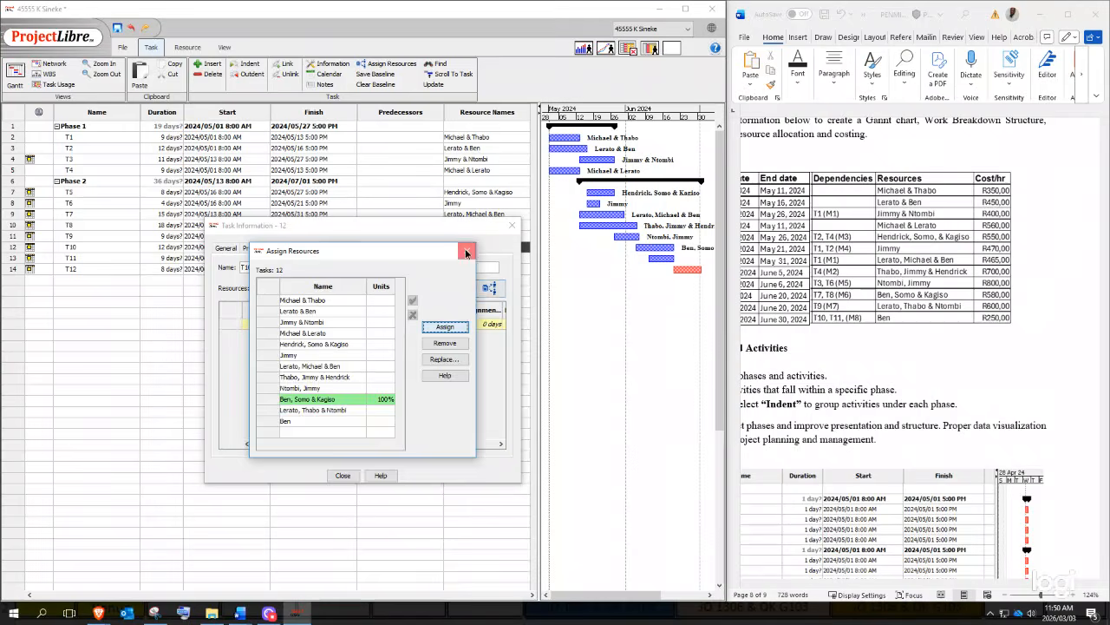
left_click(466, 250)
left_click(512, 225)
- Assign T11 its lab-guide resource team
double_click(468, 258)
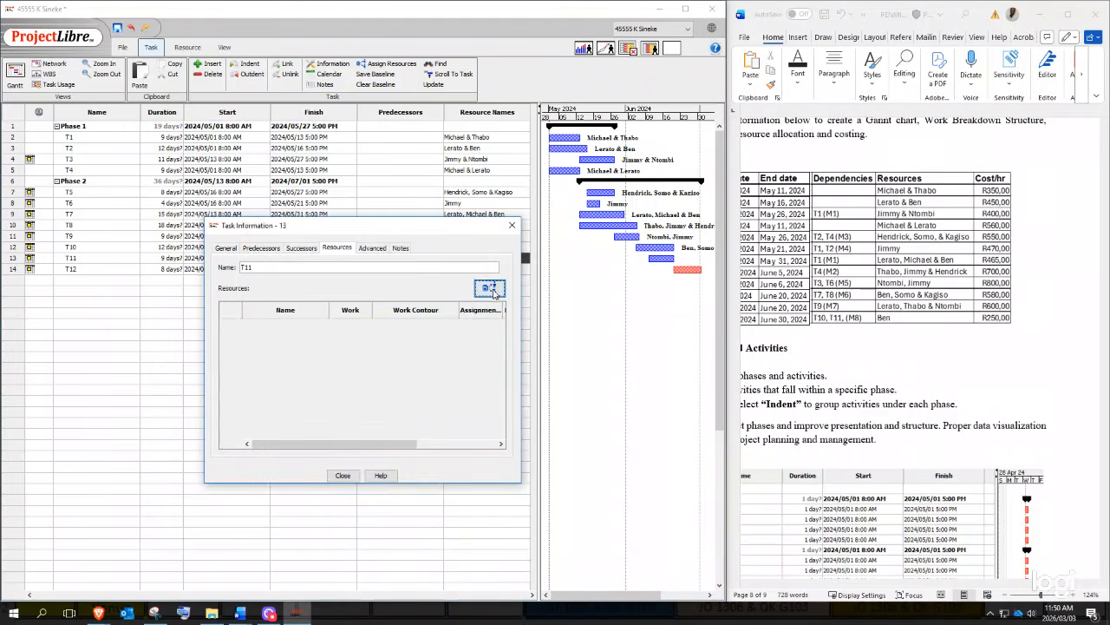
left_click(489, 287)
left_click(312, 409)
left_click(444, 326)
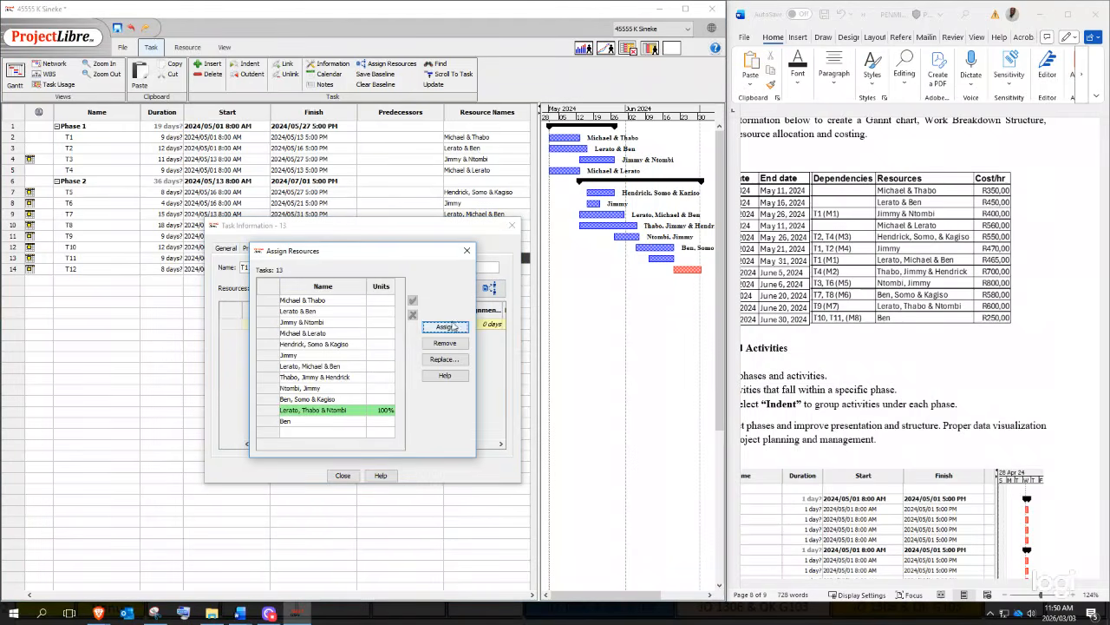
left_click(467, 250)
left_click(511, 225)
- Assign T12 its single lab-guide resource
double_click(447, 269)
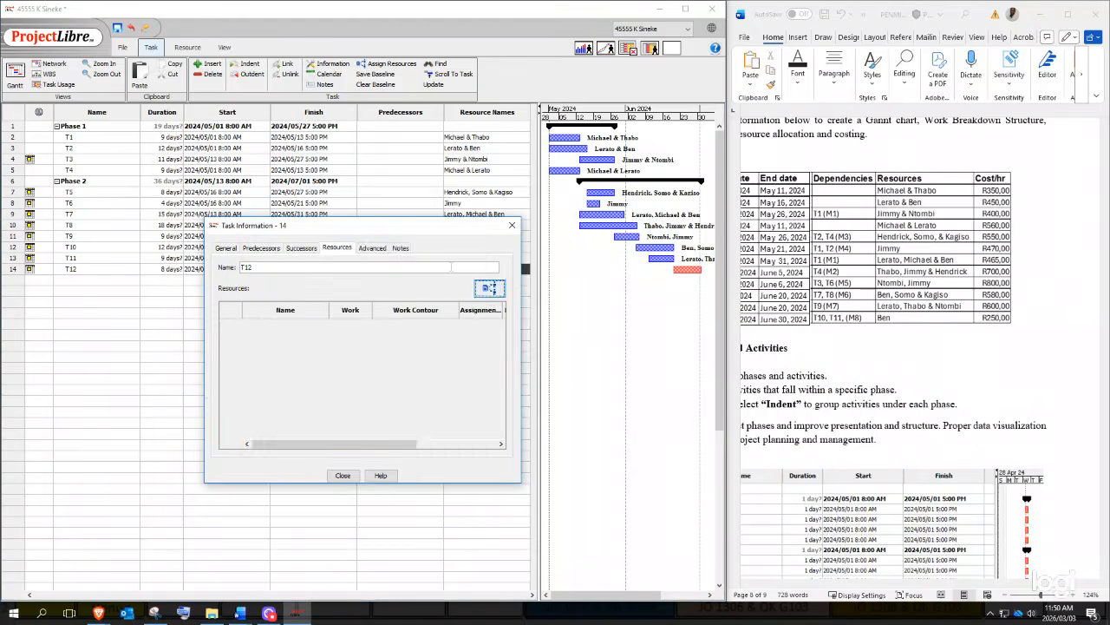
left_click(489, 288)
left_click(308, 421)
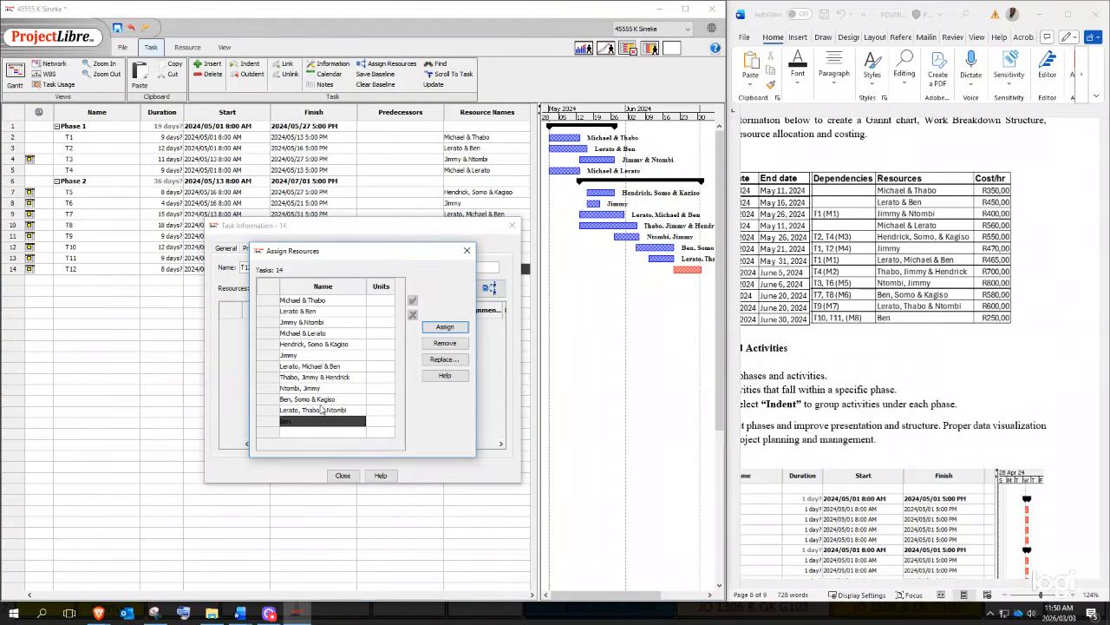
left_click(444, 326)
left_click(466, 251)
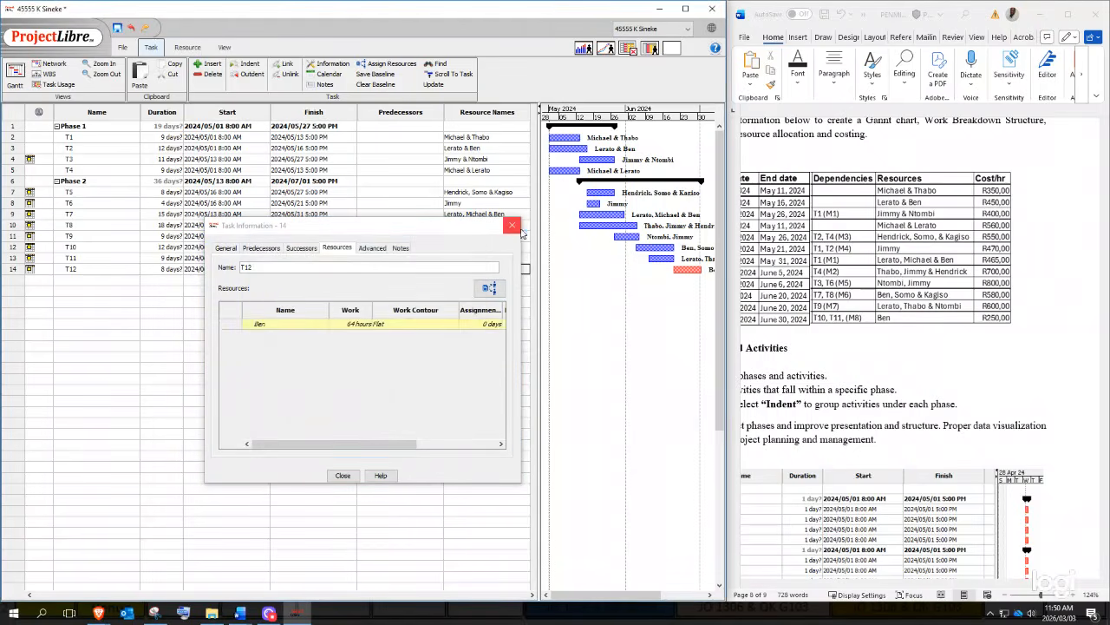
left_click(512, 225)
left_click(510, 356)
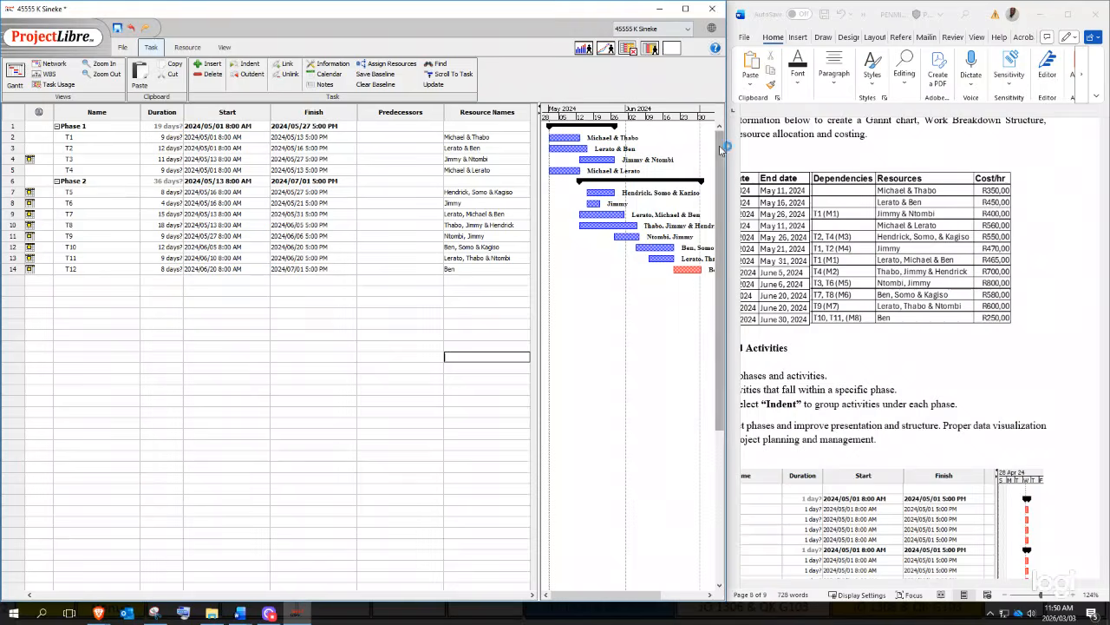
- Maximize ProjectLibre and enter Ben as T12's resource name
left_click(685, 9)
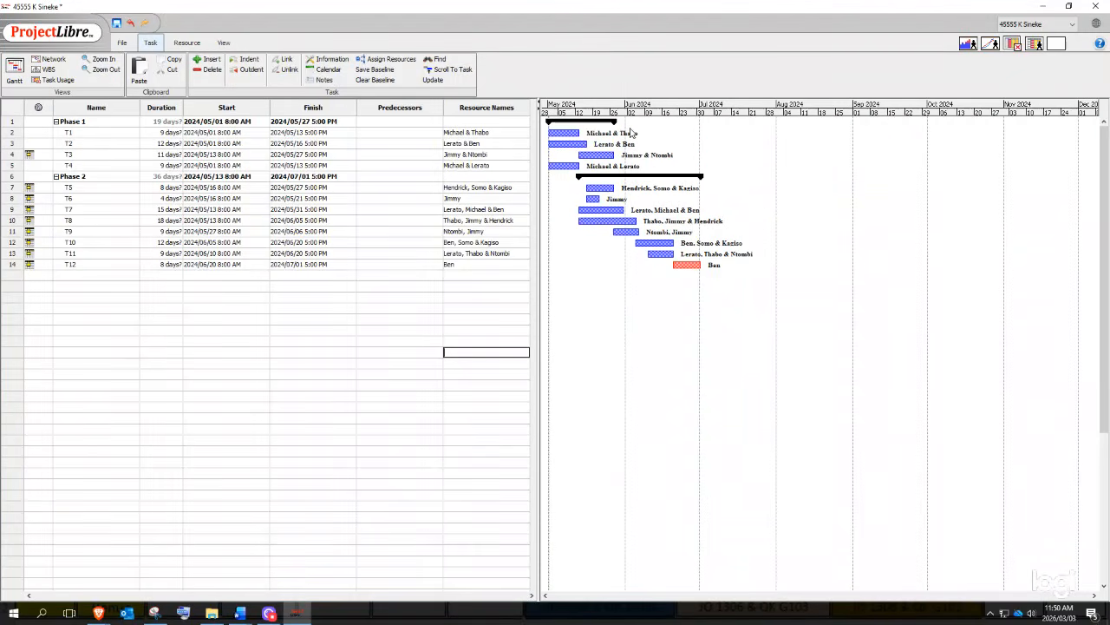
double_click(458, 264)
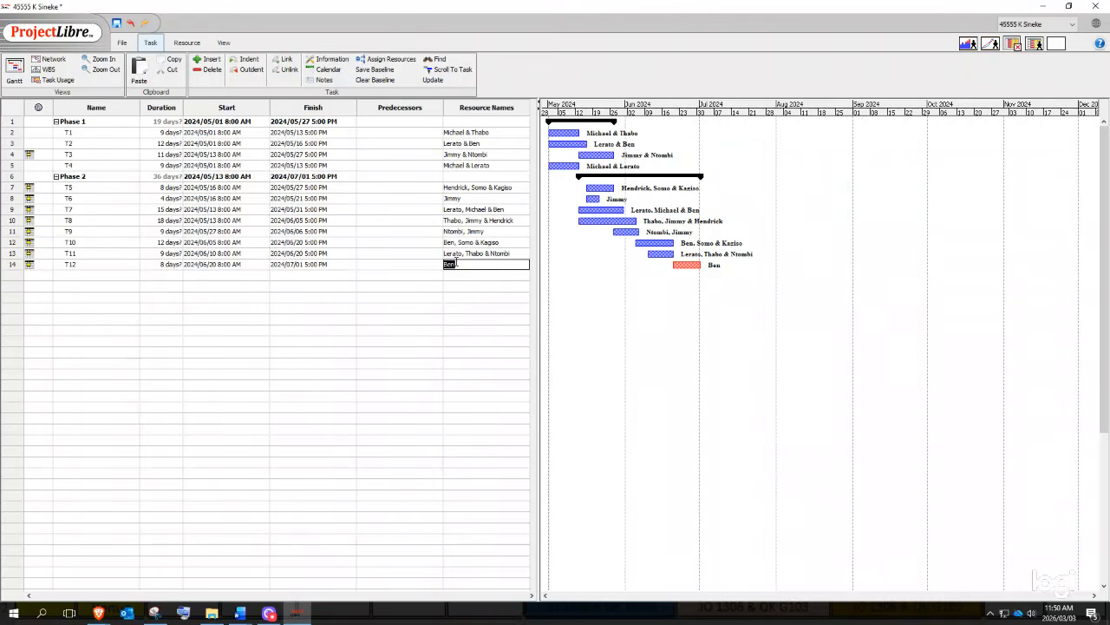
key("Return")
double_click(457, 265)
type("Ben")
key("Return")
- Confirm in T12's resource entry and Assign Resources list that Ben is assigned
left_click(451, 310)
double_click(456, 264)
double_click(457, 264)
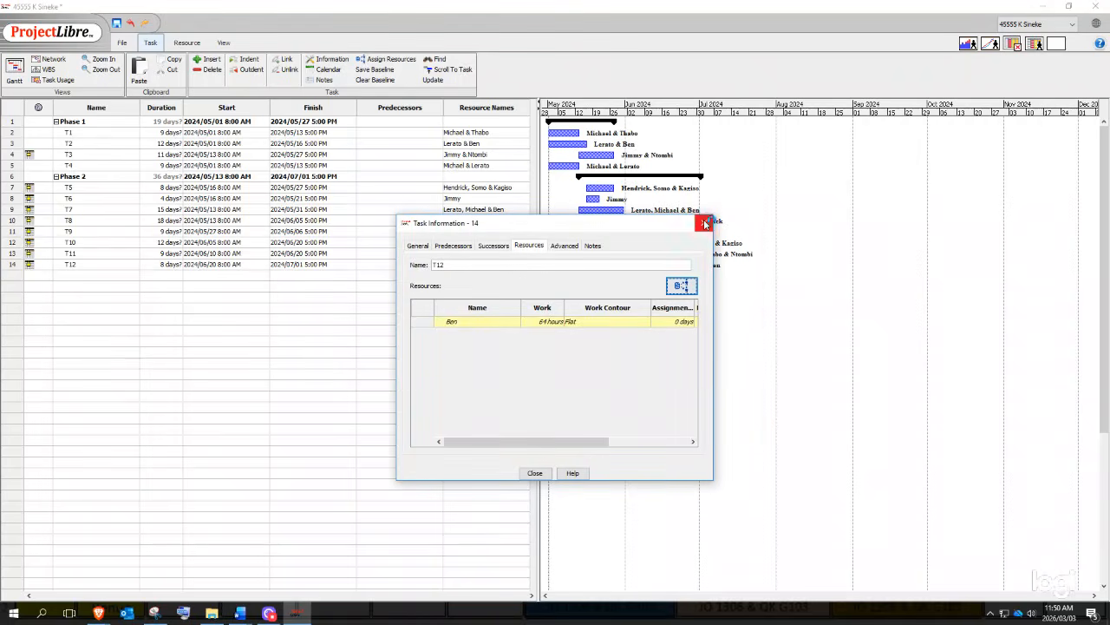
left_click(703, 223)
left_click(457, 275)
double_click(462, 265)
left_click(463, 264)
left_click(480, 322)
double_click(460, 265)
left_click(681, 285)
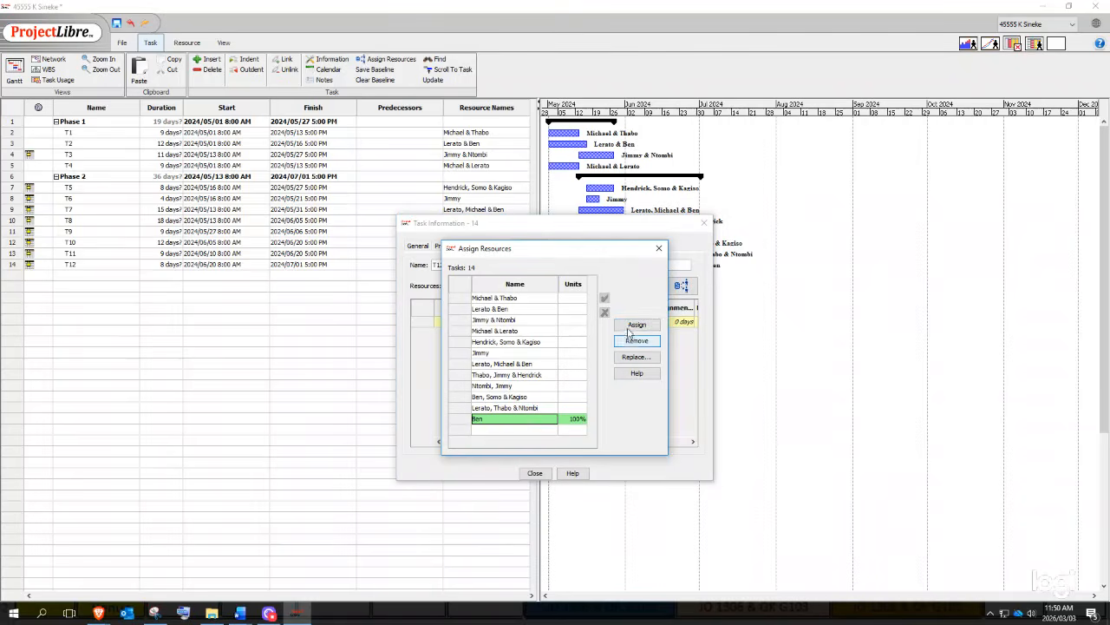
left_click(658, 249)
key("Escape")
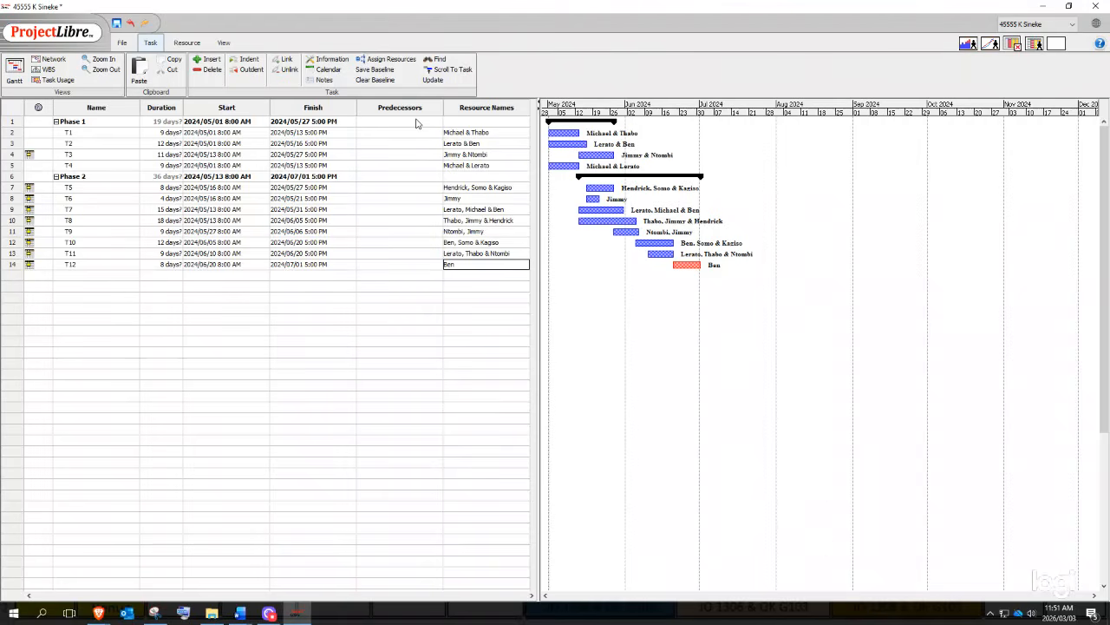
left_click(452, 311)
double_click(466, 263)
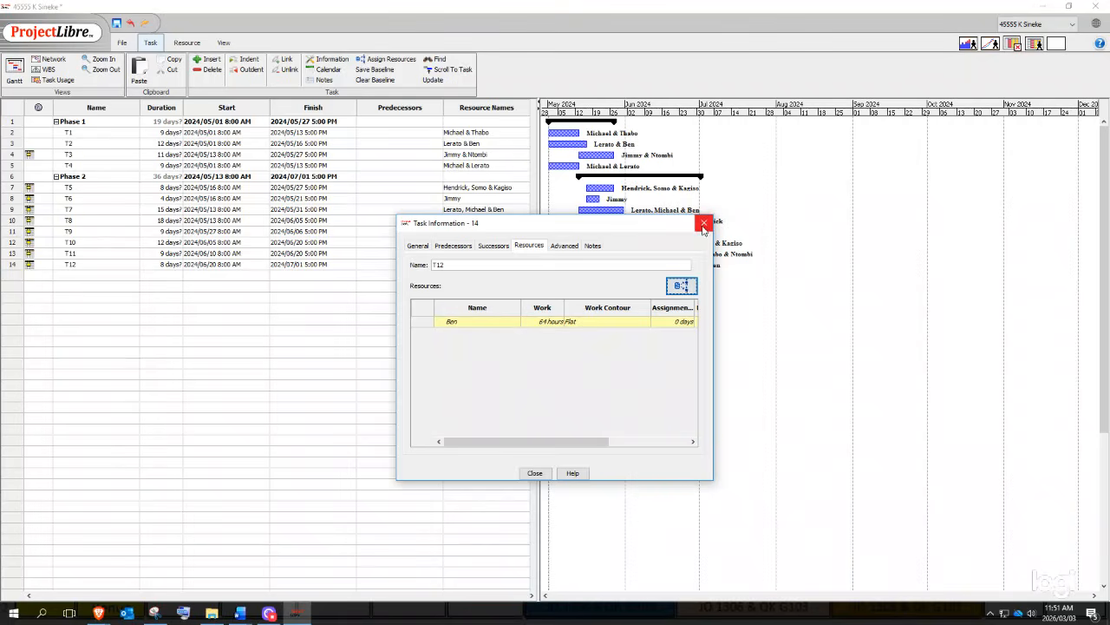
left_click(682, 287)
left_click(540, 408)
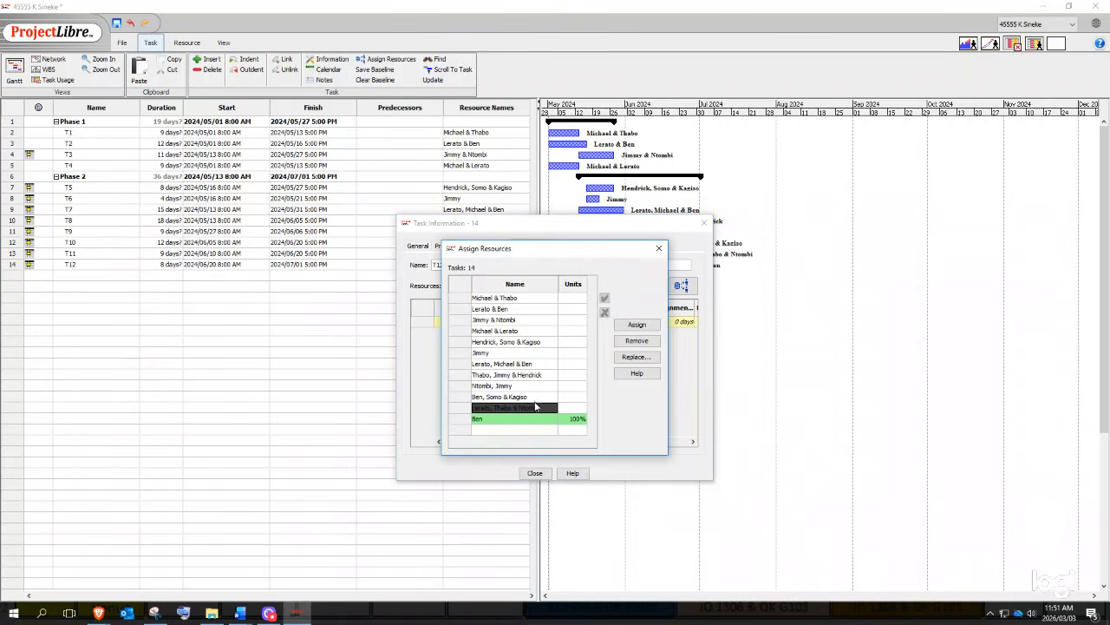
left_click(636, 325)
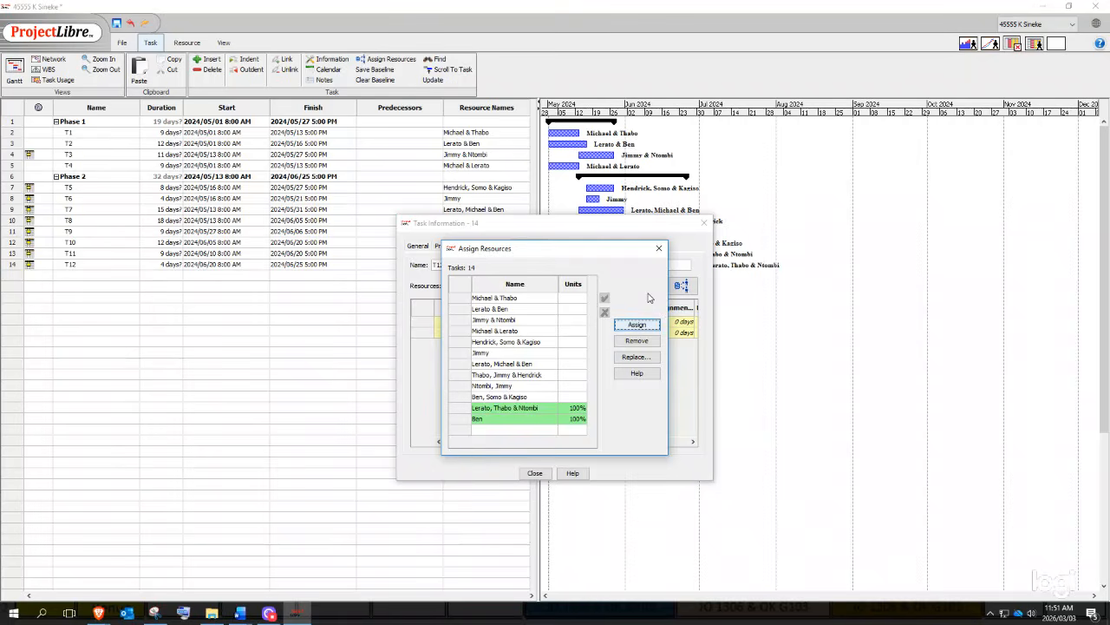
left_click(659, 250)
left_click(704, 223)
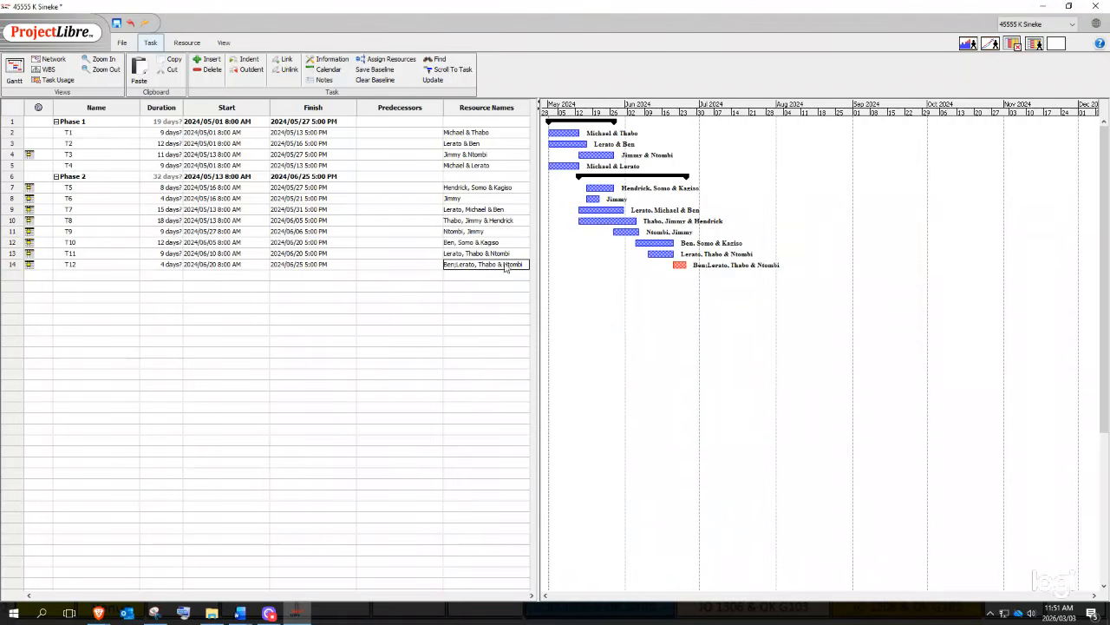
double_click(481, 269)
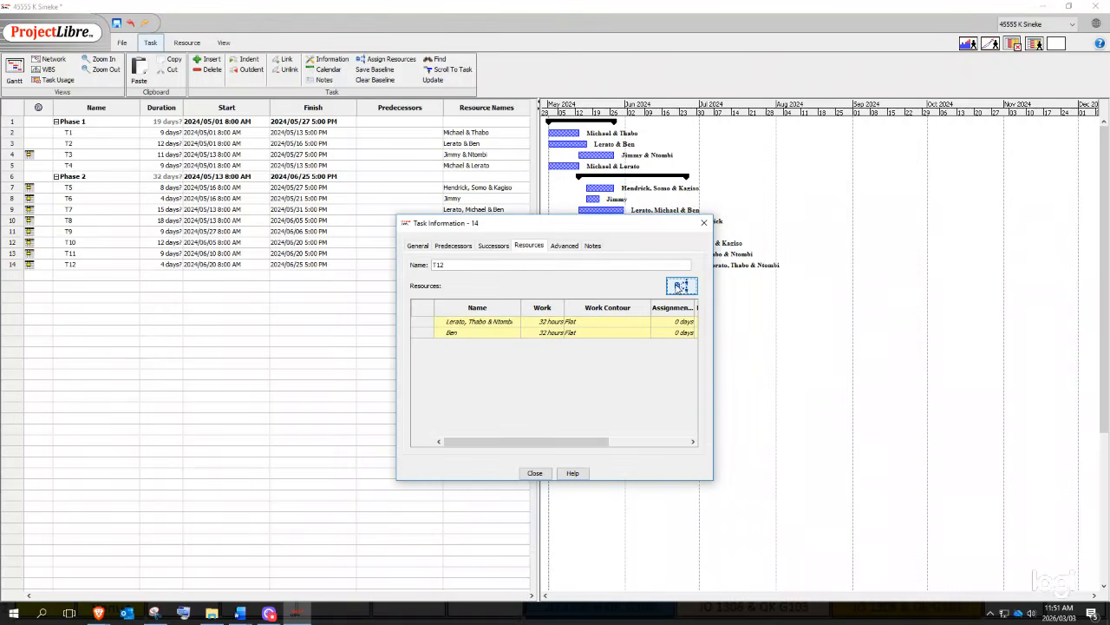
left_click(681, 286)
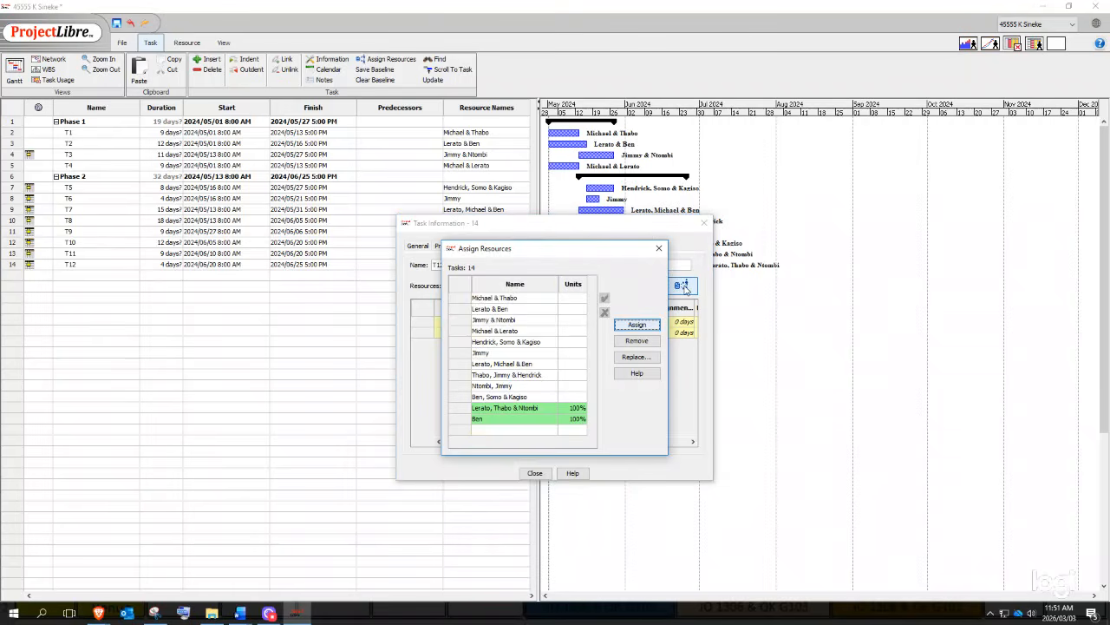
left_click(483, 412)
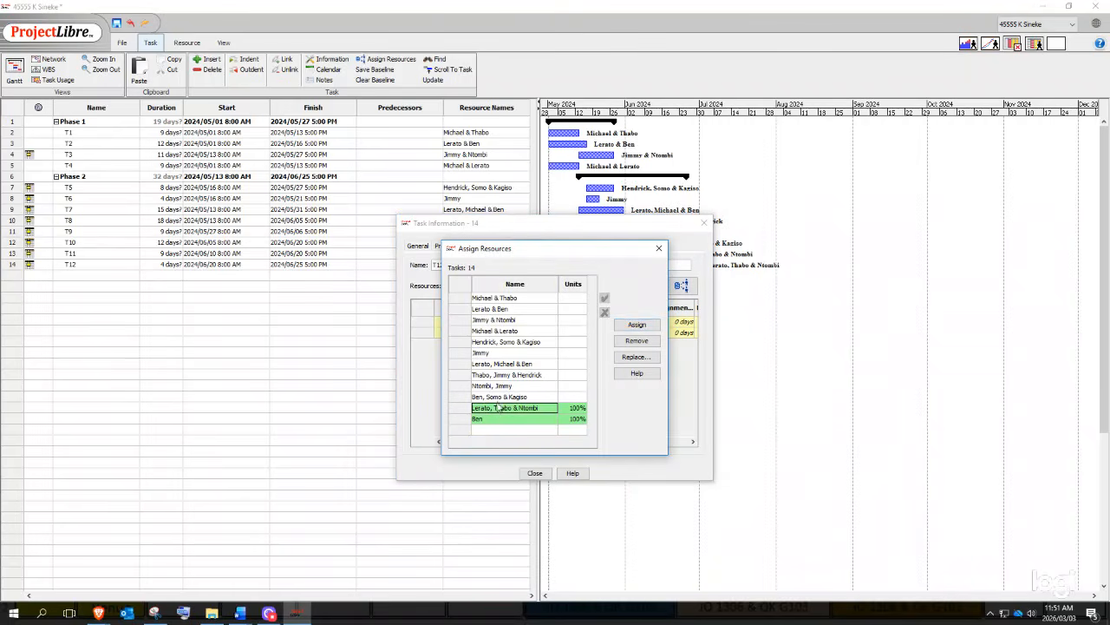
left_click(631, 342)
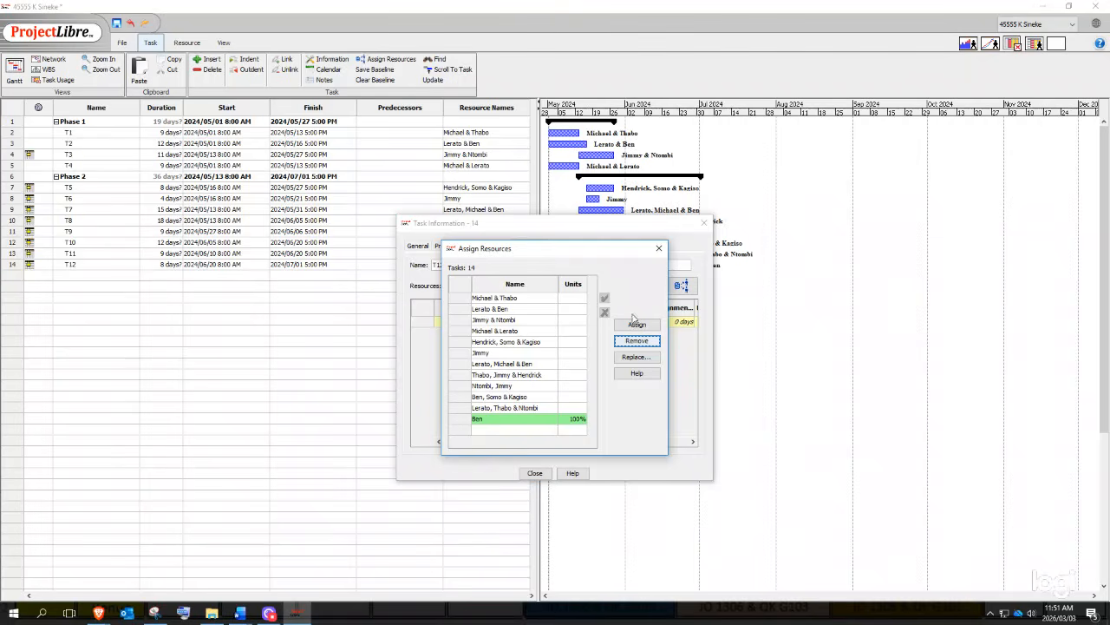
left_click(659, 248)
left_click(703, 223)
left_click(657, 324)
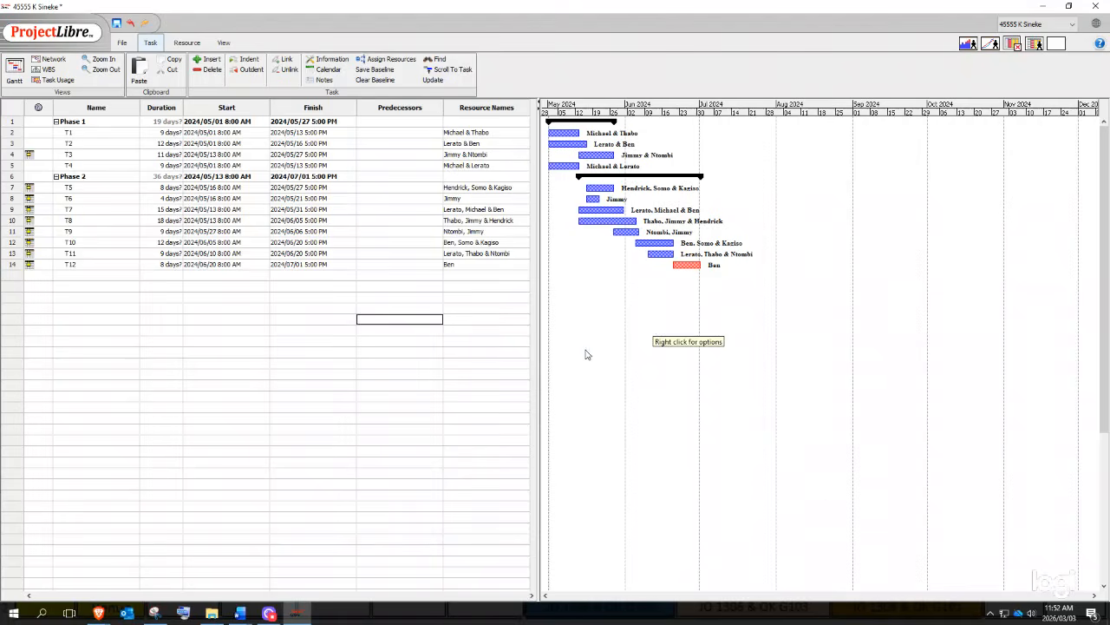
- Select T8's predecessors cell, then bring up the Word lab guide document
left_click(449, 276)
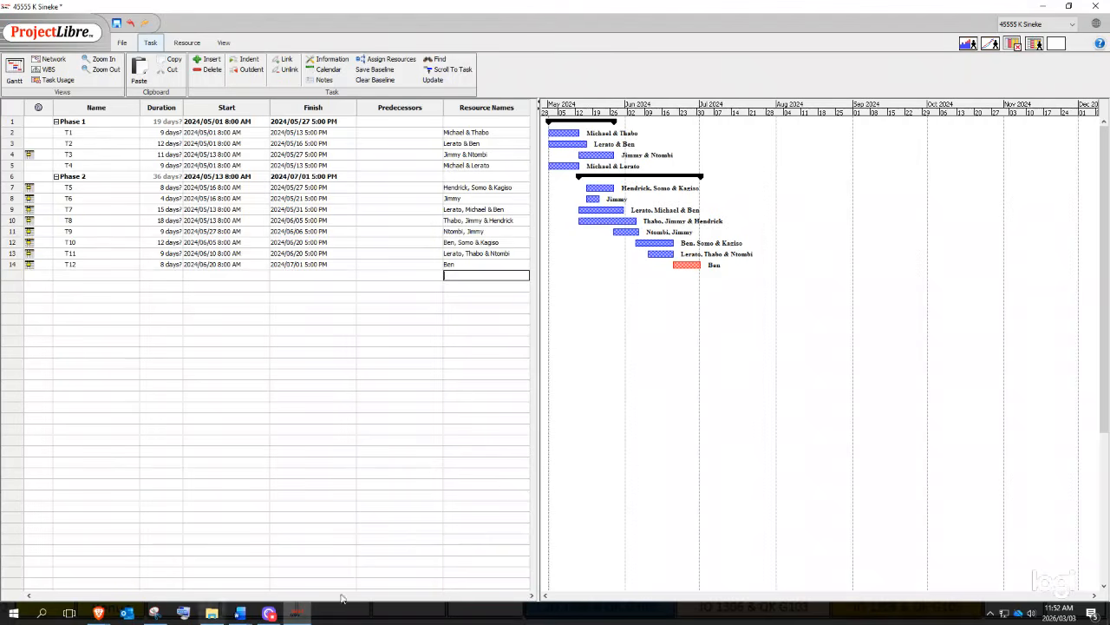
left_click(399, 308)
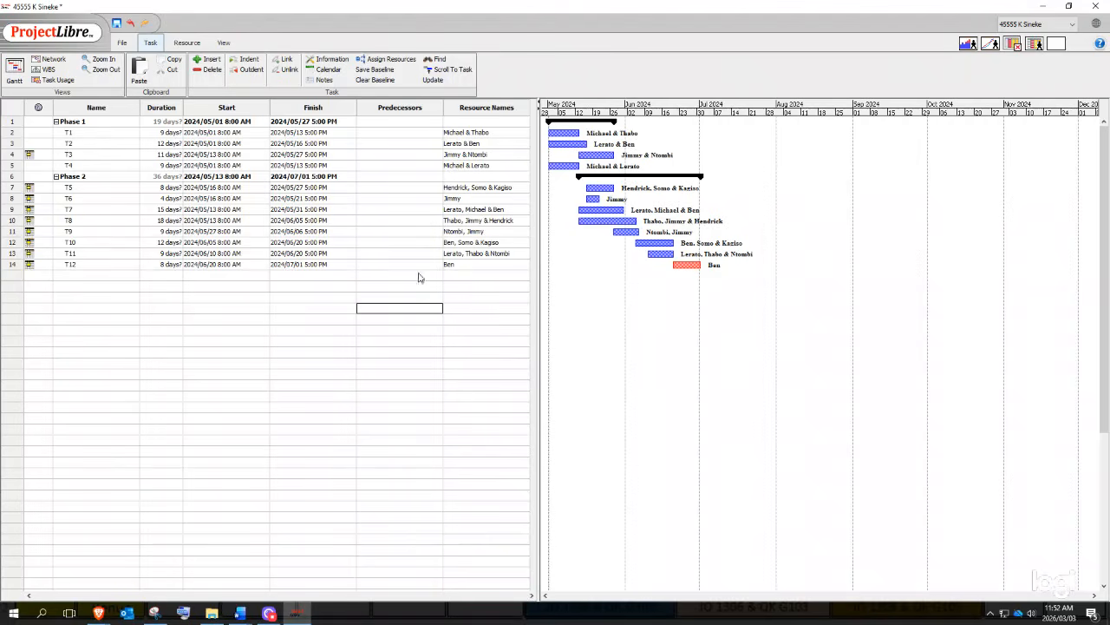
left_click(388, 221)
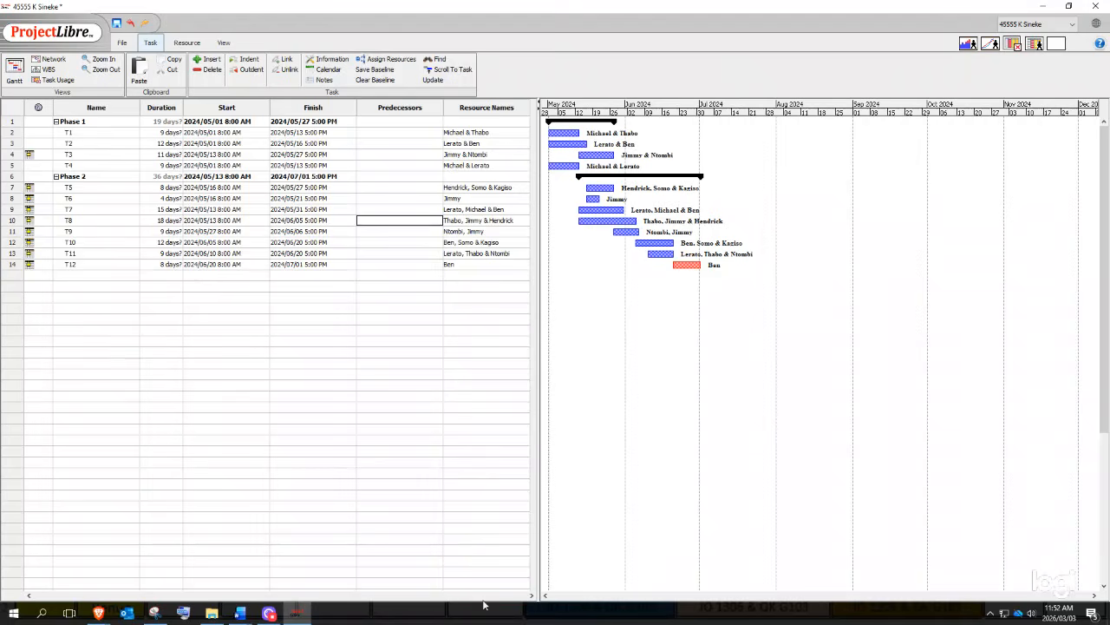
left_click(241, 613)
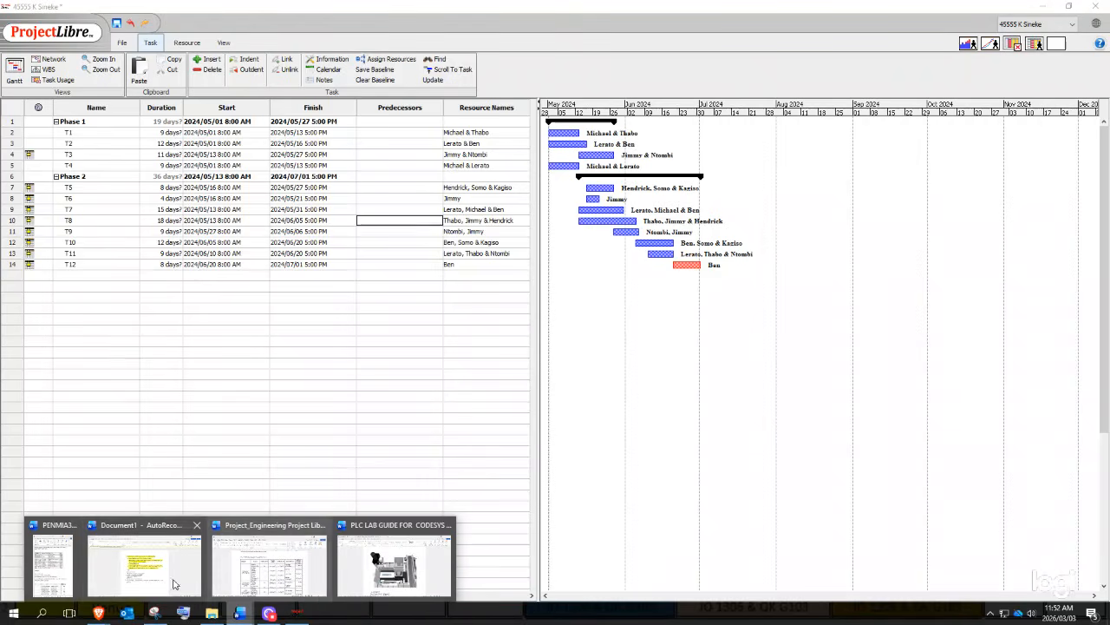
left_click(53, 564)
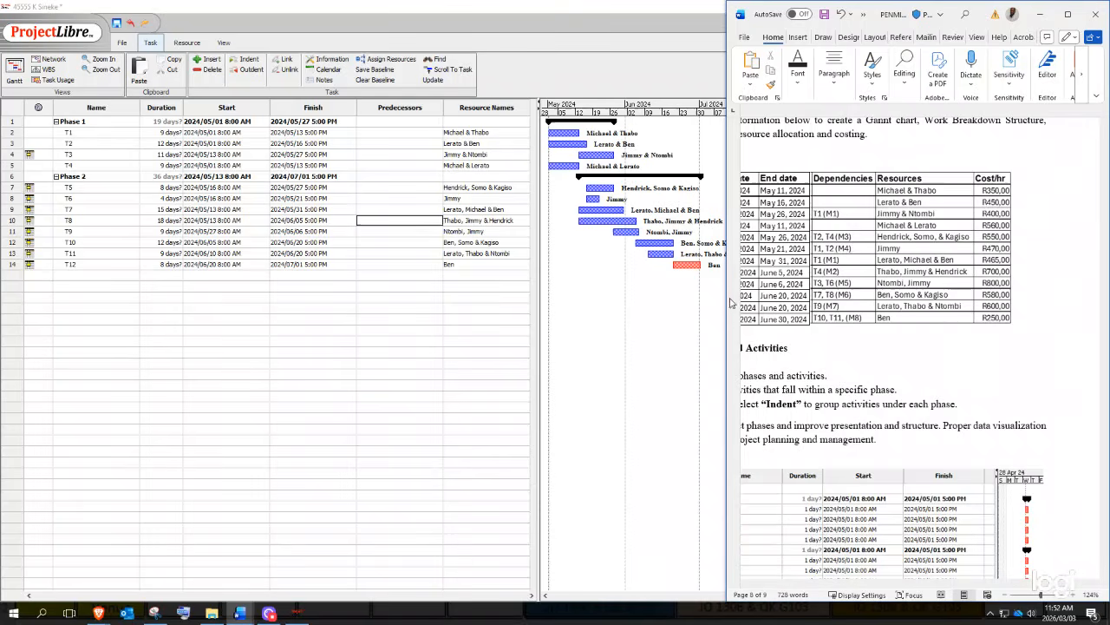
- Scroll the lab guide's task table sideways to read its columns, then return to ProjectLibre
left_click_drag(888, 587, 828, 587)
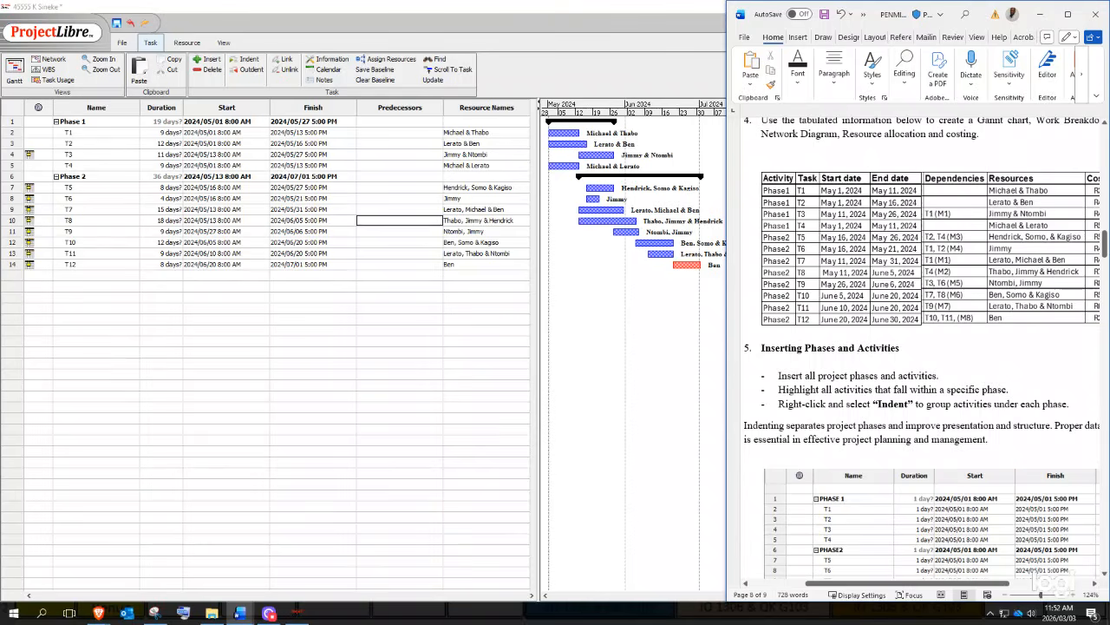
left_click_drag(957, 588, 1006, 588)
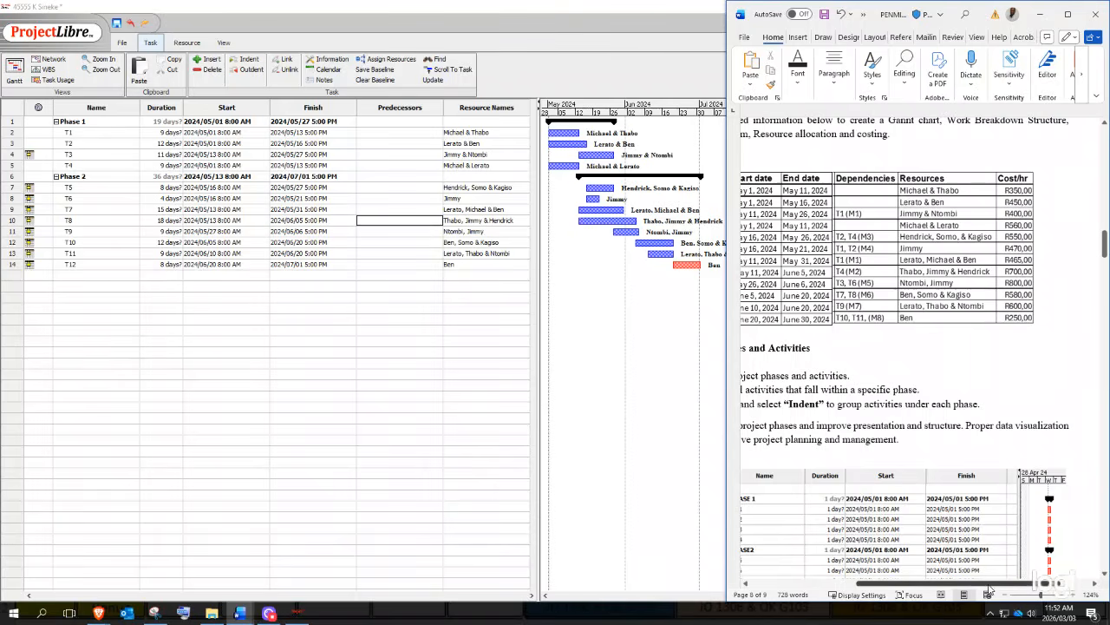
left_click_drag(1041, 586, 894, 597)
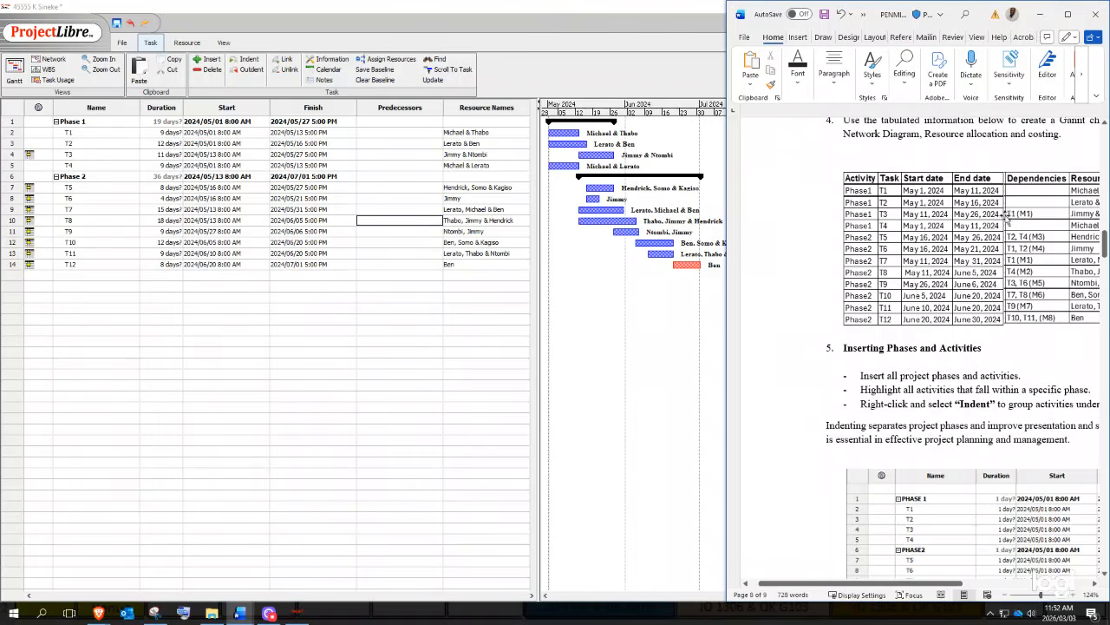
left_click(399, 264)
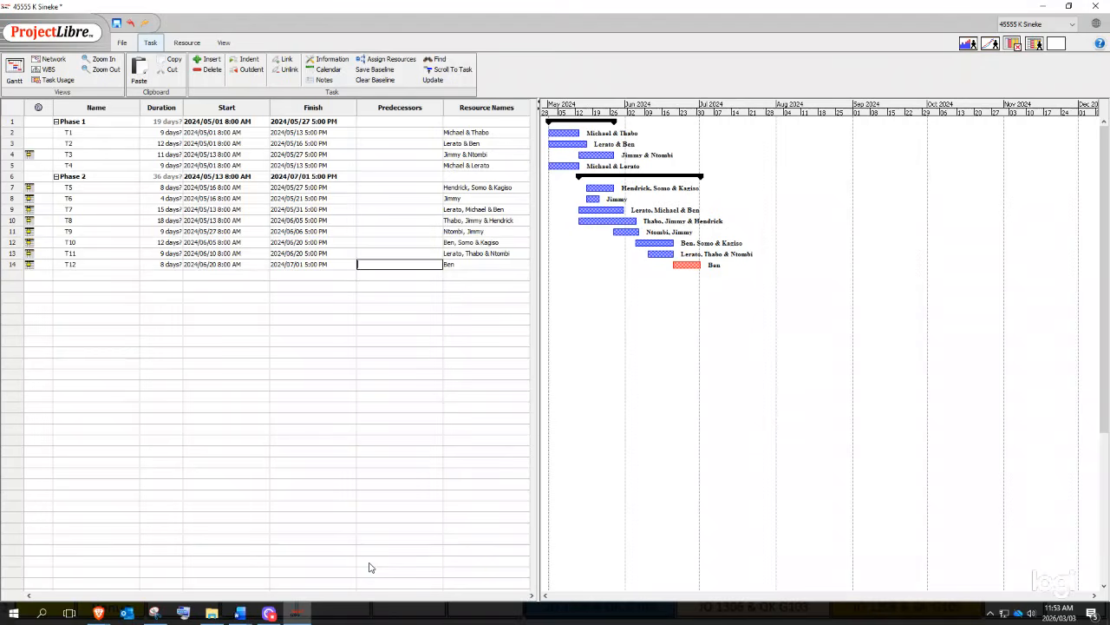
- Restore down the ProjectLibre window and move it to the left of the screen
left_click(1069, 6)
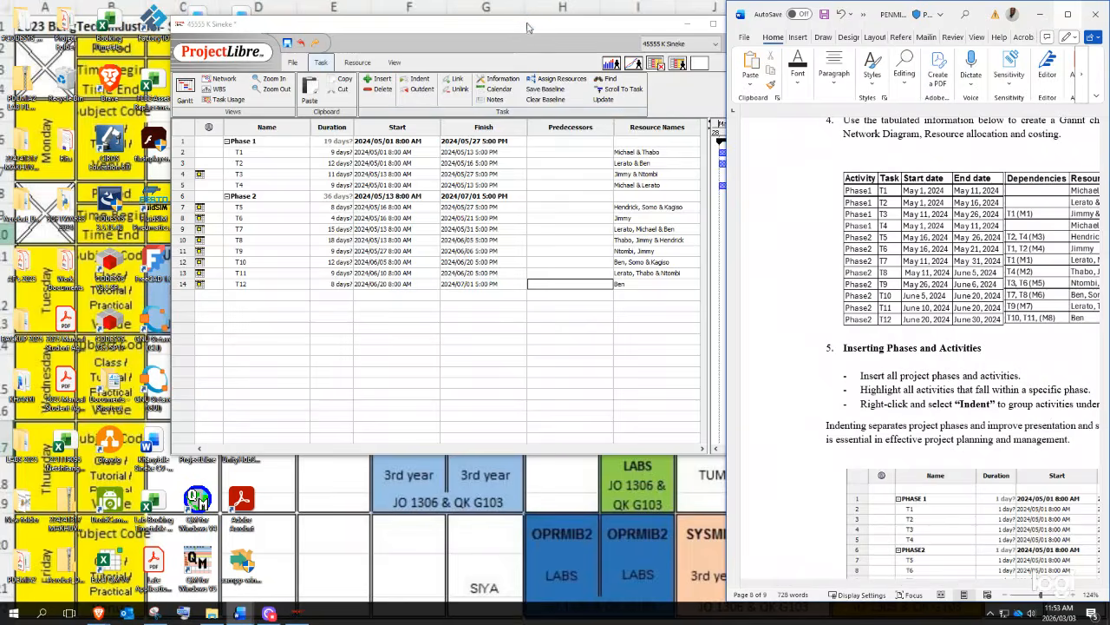
left_click_drag(523, 32, 338, 33)
left_click_drag(421, 29, 450, 21)
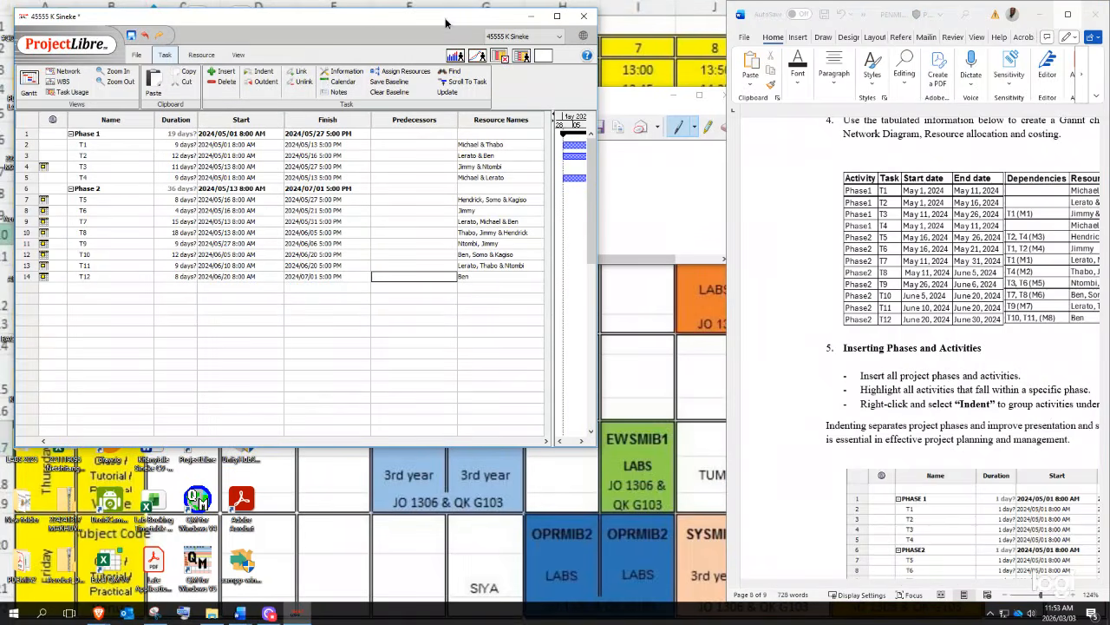
- Widen the Word lab guide to show its full section 4 table beside ProjectLibre
left_click(753, 10)
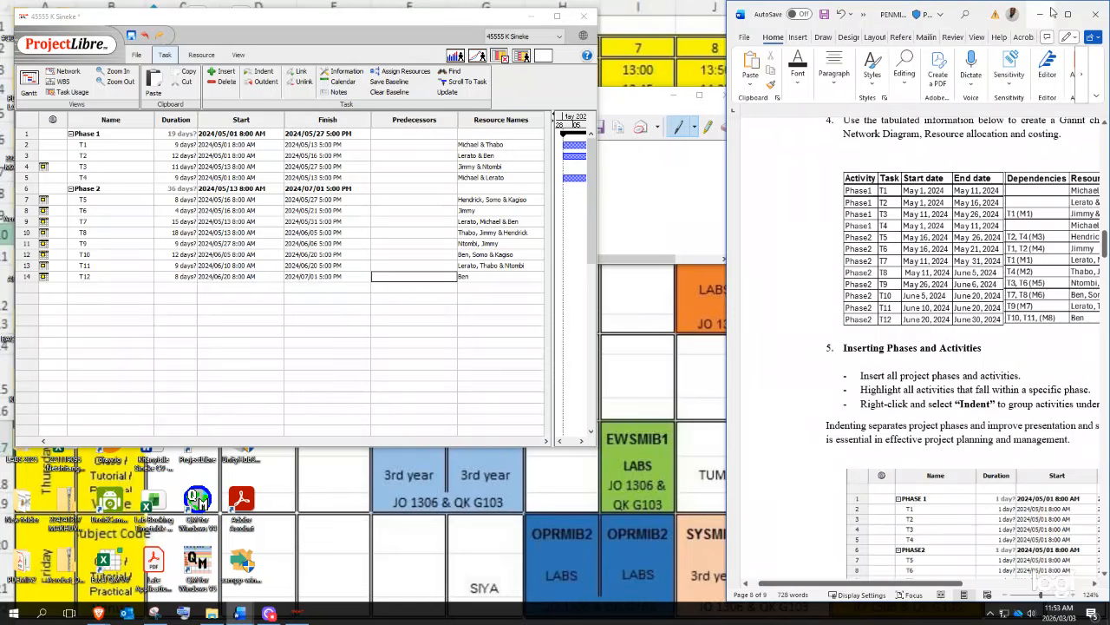
left_click(743, 141)
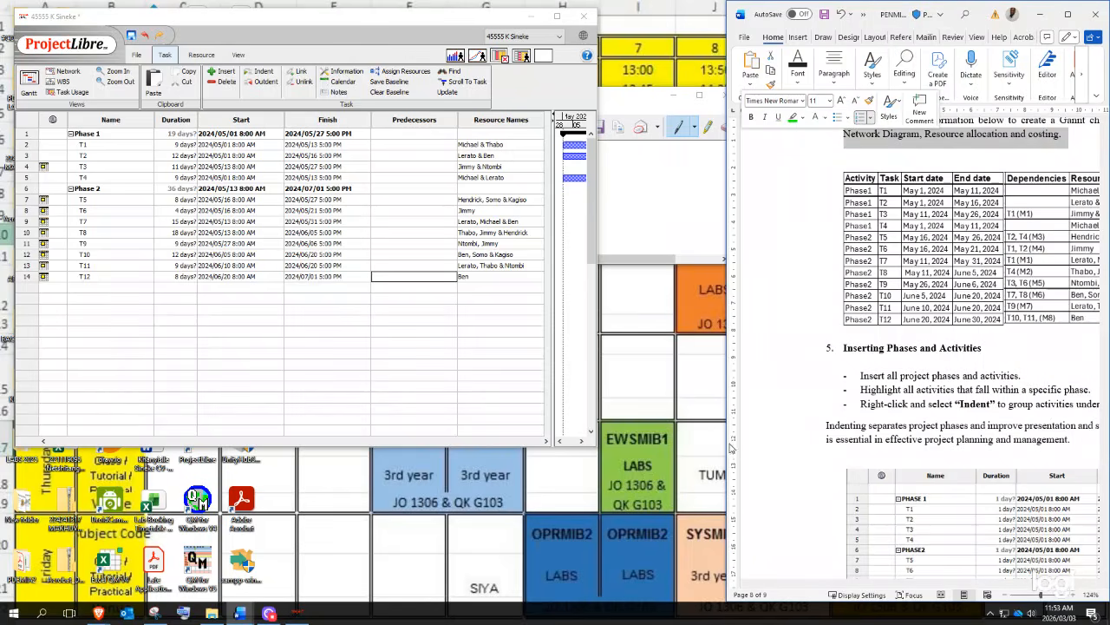
left_click_drag(727, 454, 596, 432)
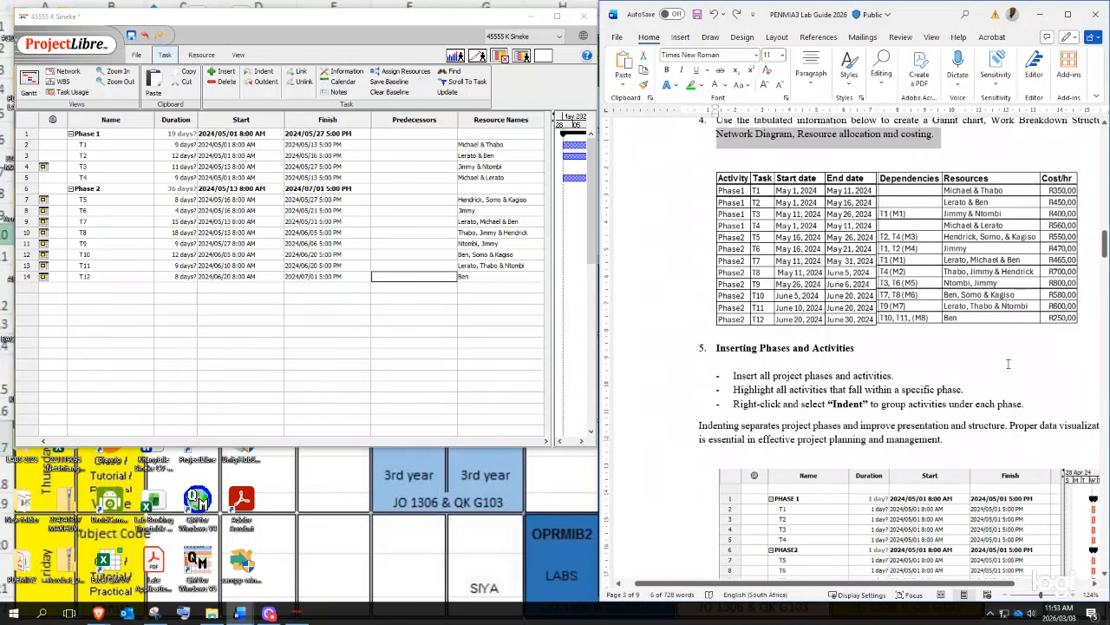
left_click(1008, 364)
left_click(434, 155)
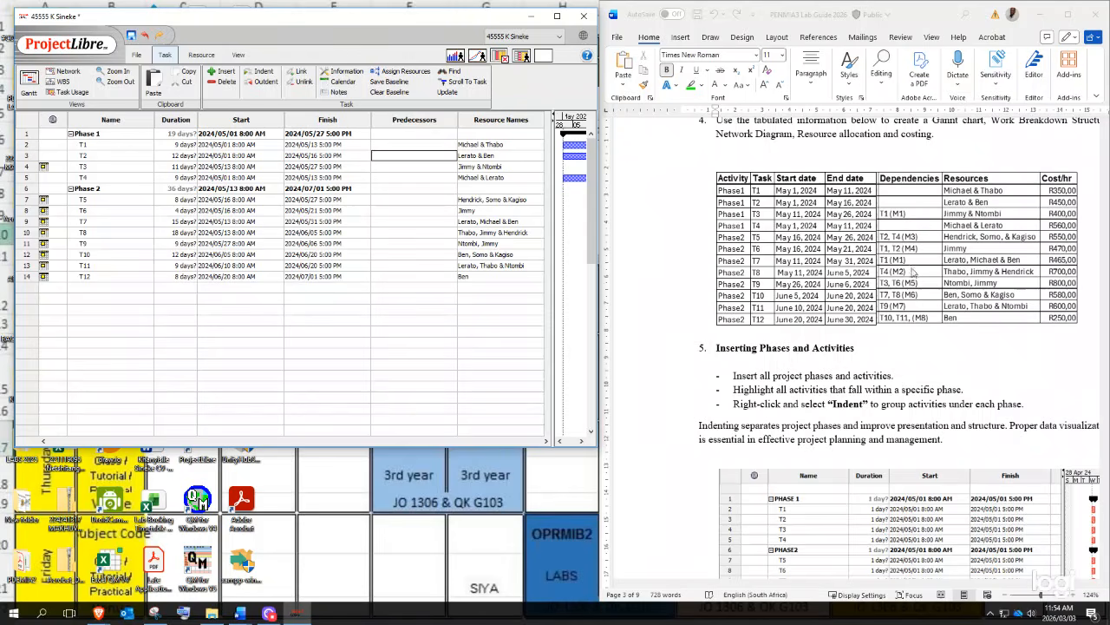
- Insert a new task named M1 above T2 in Phase 1
double_click(94, 156)
left_click(27, 156)
right_click(29, 157)
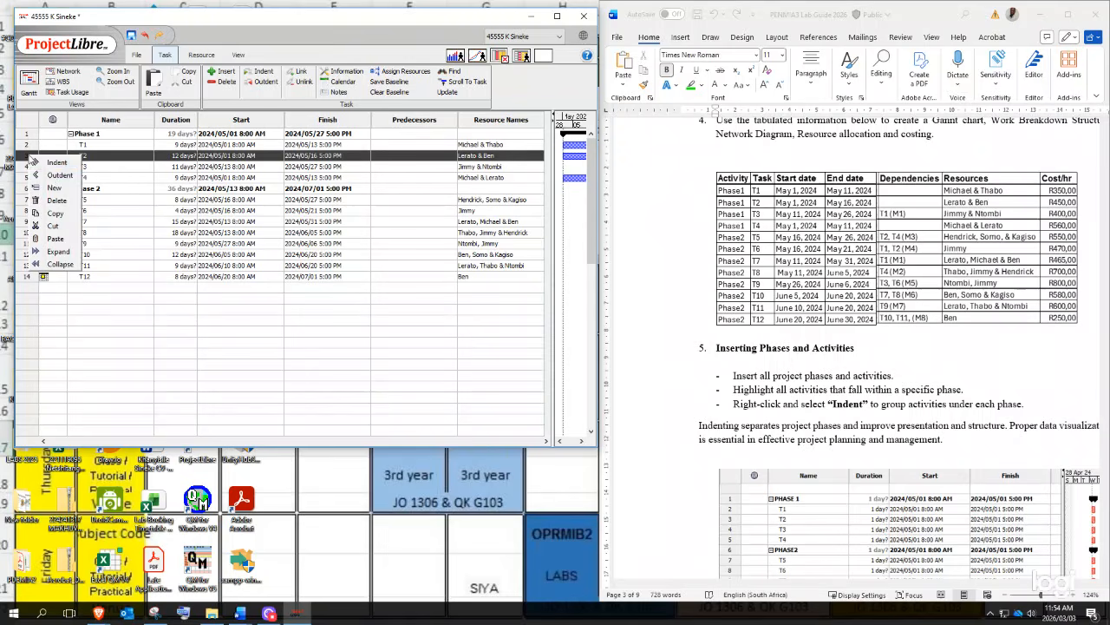
left_click(64, 190)
left_click(124, 153)
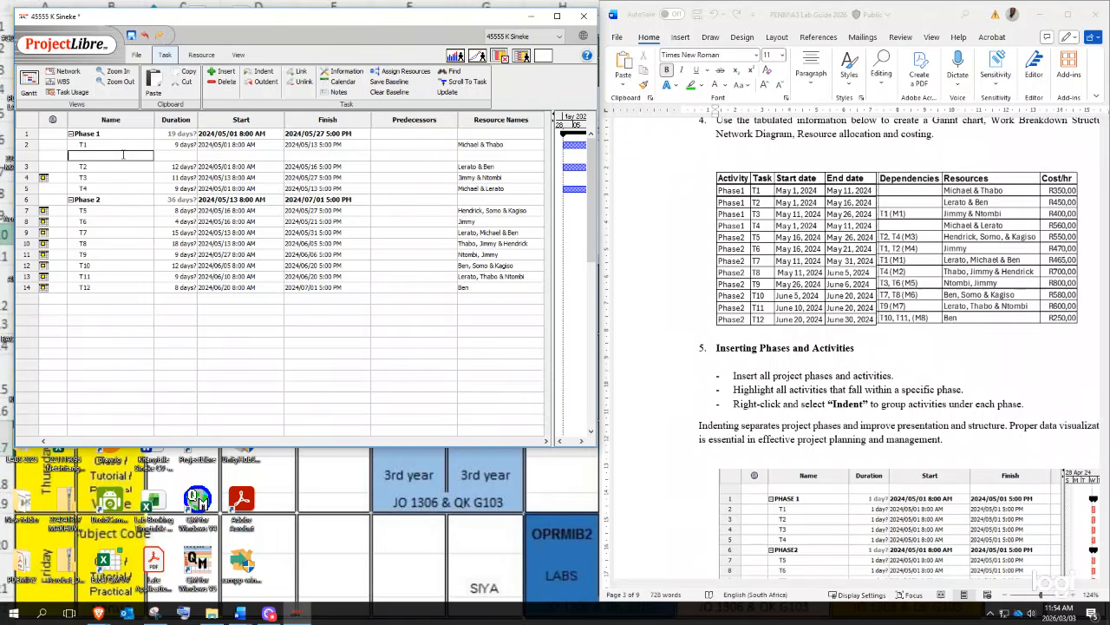
type("M1")
key("Return")
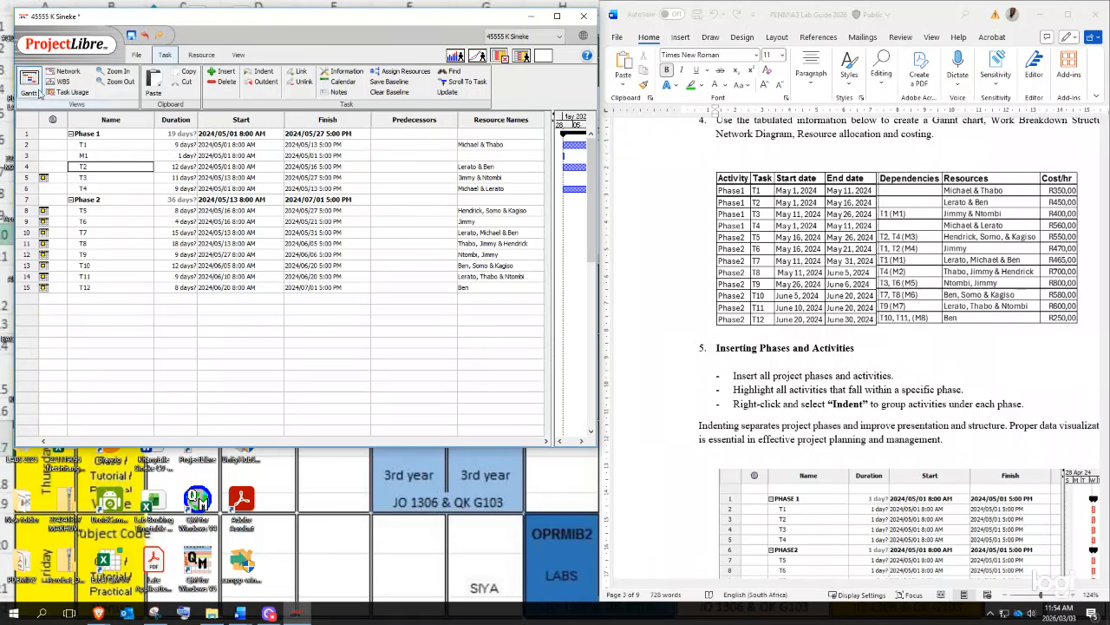
- Re-edit M1's name, select its duration cell, and make the task table window taller
double_click(76, 157)
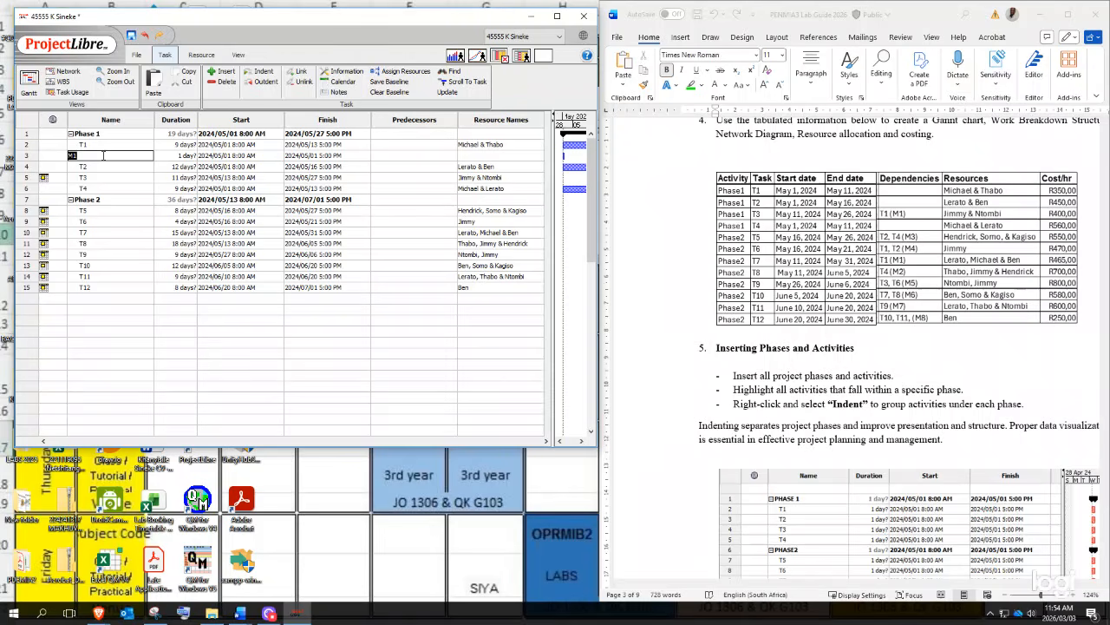
left_click(189, 202)
left_click(86, 158)
left_click(193, 156)
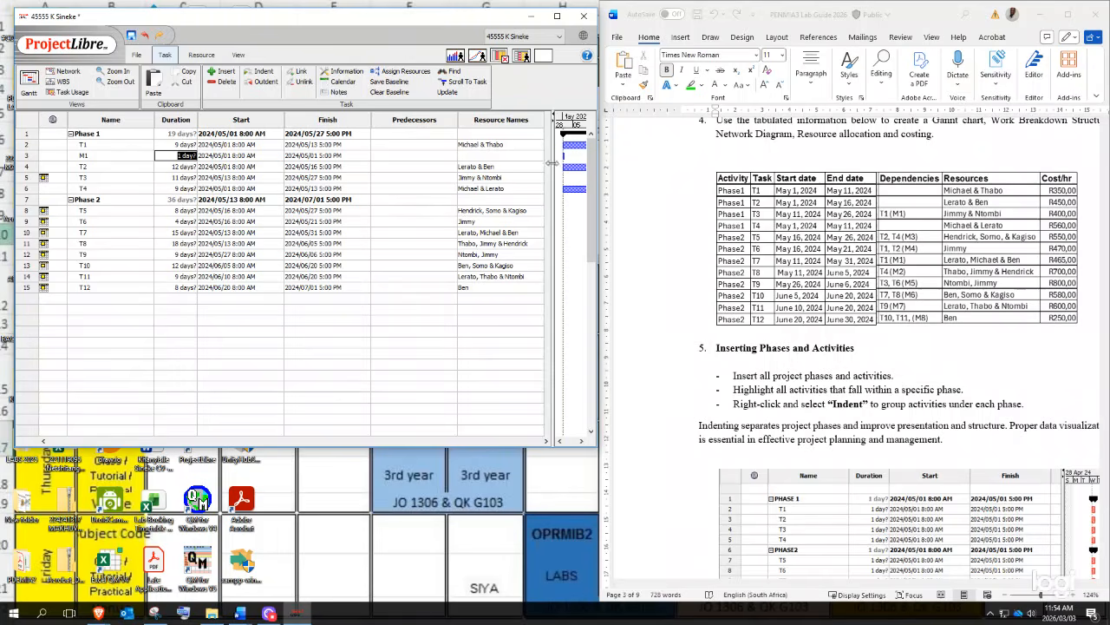
left_click_drag(385, 450, 409, 595)
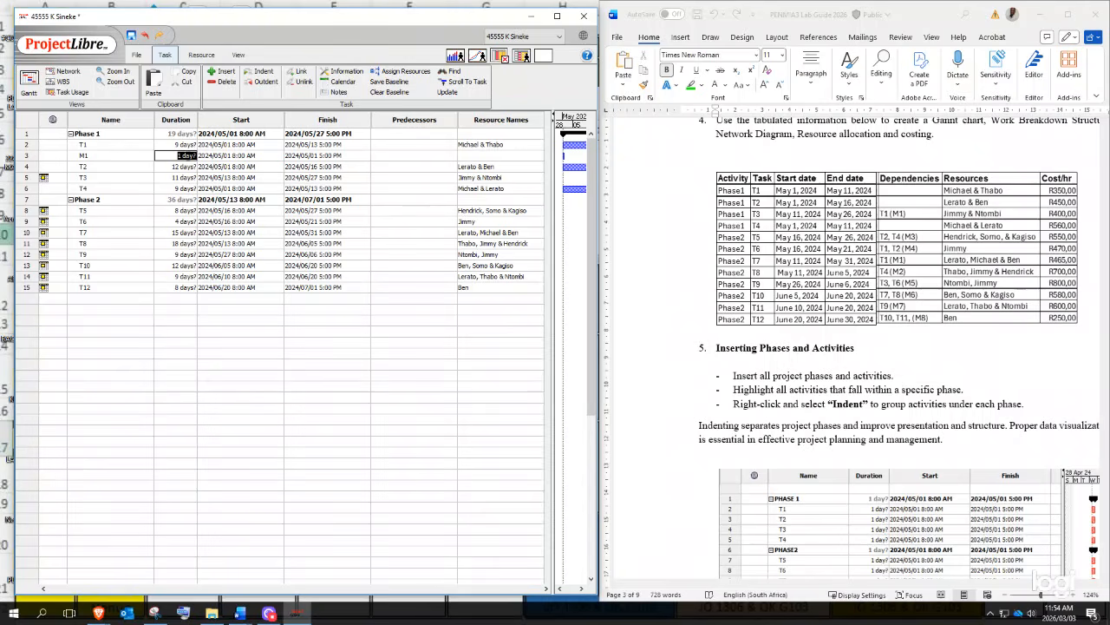
- Set M1's duration to 0 days and compare against T1's finish date
type("0")
key("Return")
left_click(260, 156)
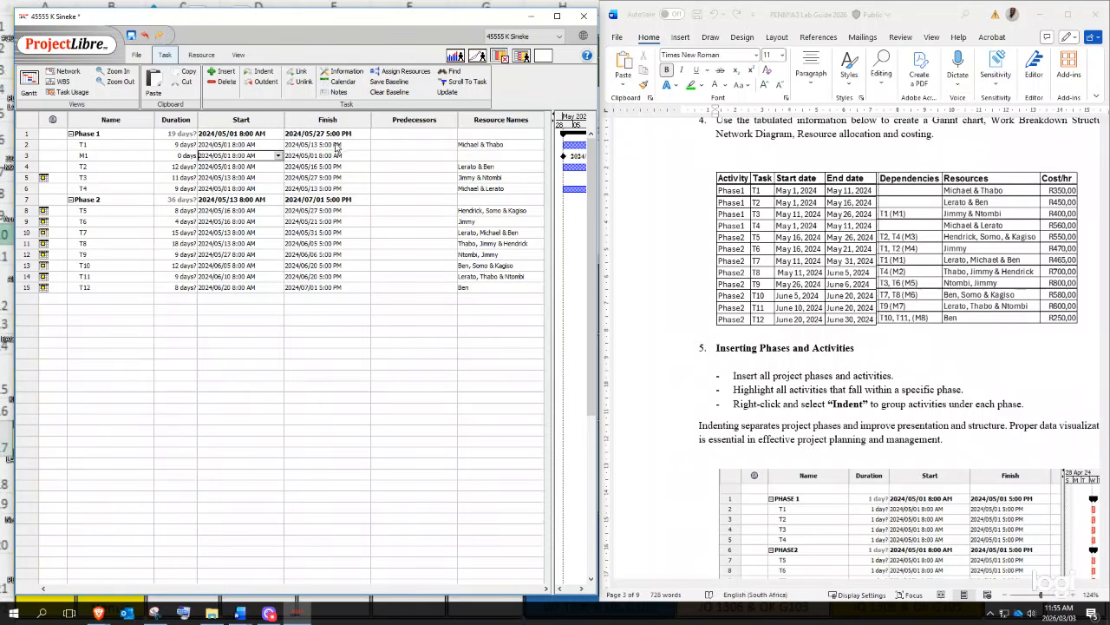
left_click(338, 146)
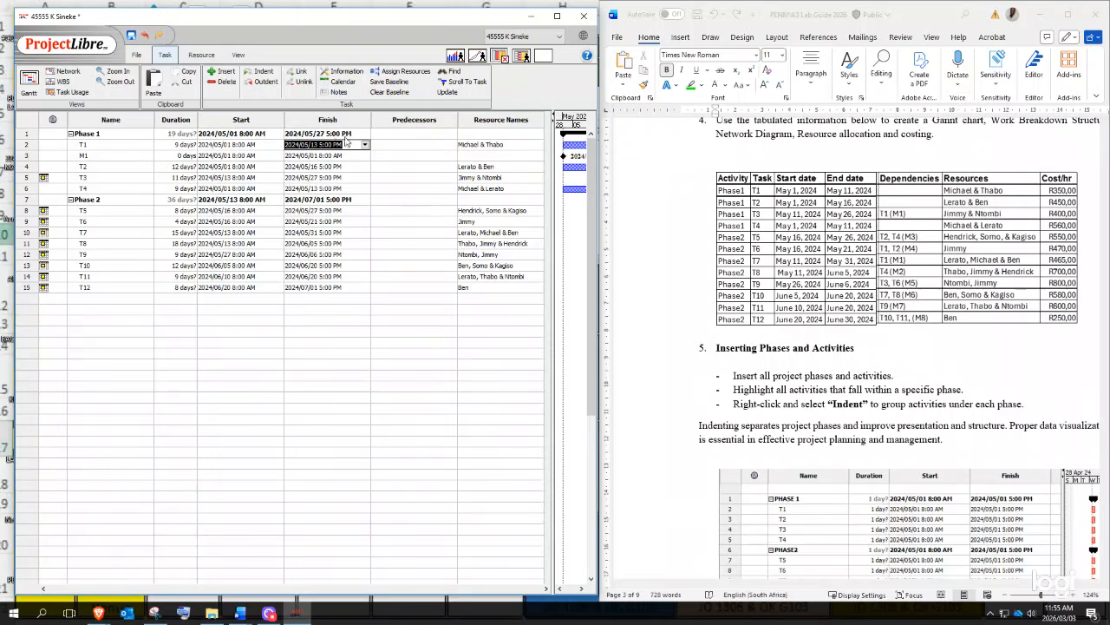
- Set M1's start to 13 May 2024 and verify its finish date and duration
left_click(243, 156)
left_click(278, 155)
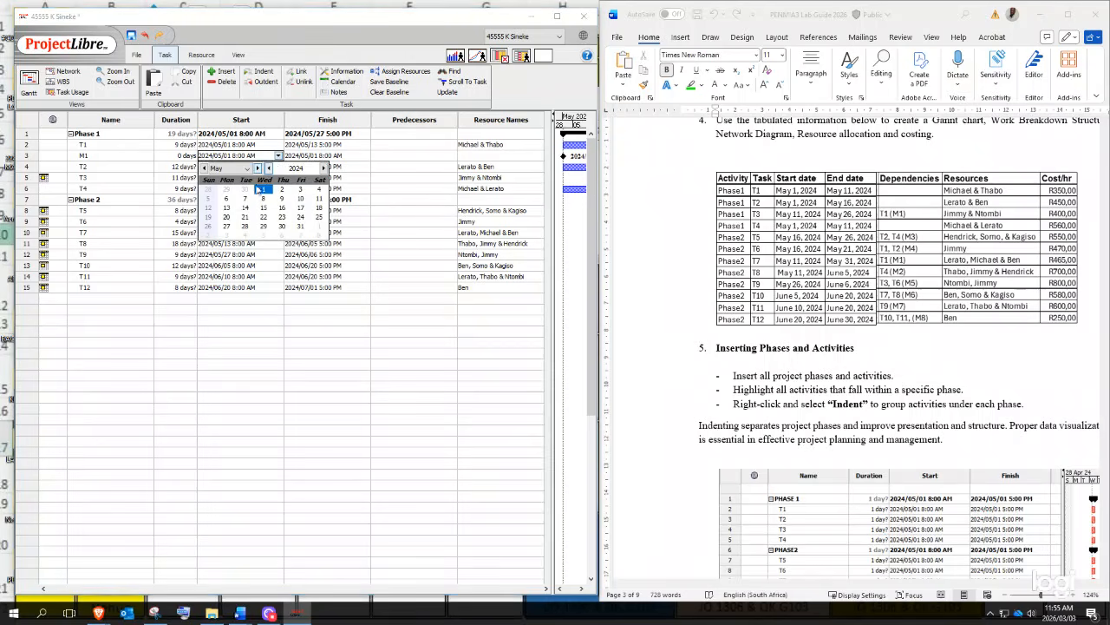
left_click(227, 209)
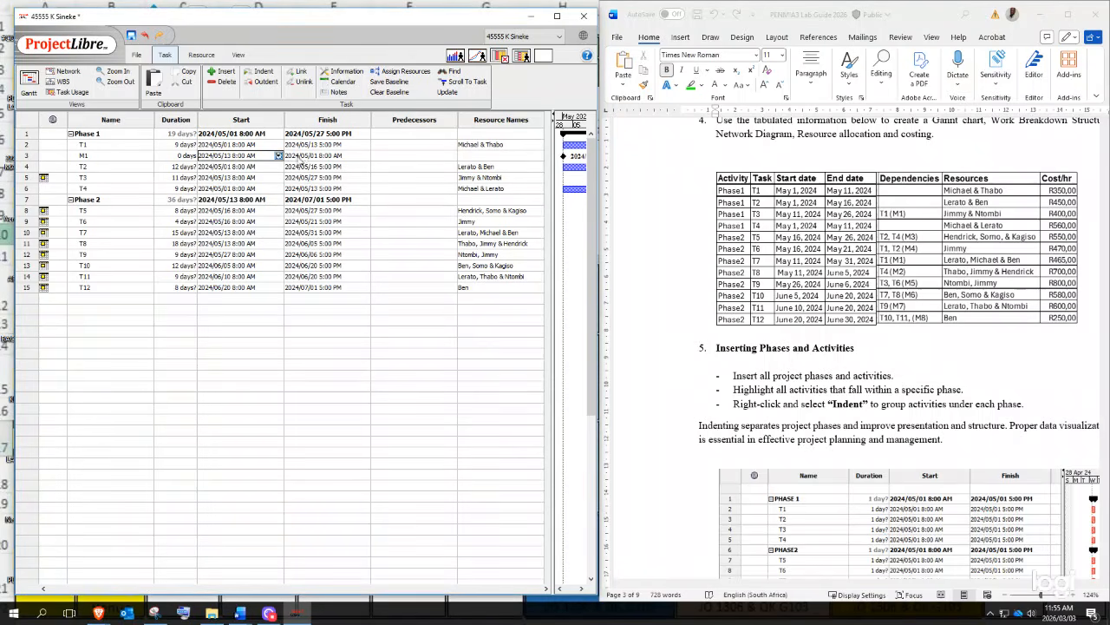
left_click(305, 157)
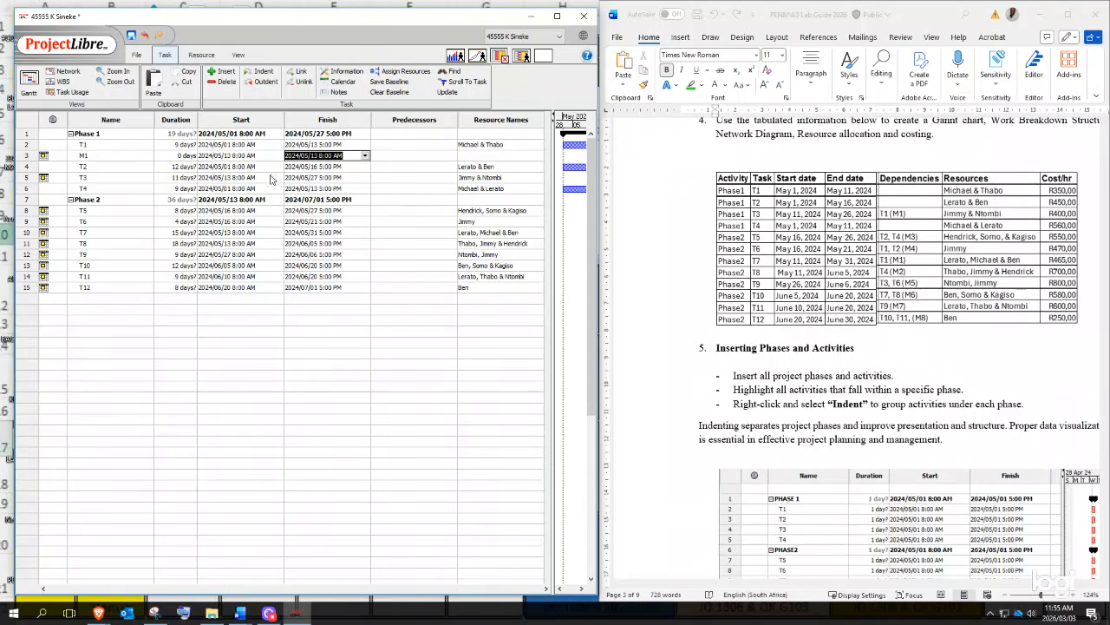
left_click(252, 156)
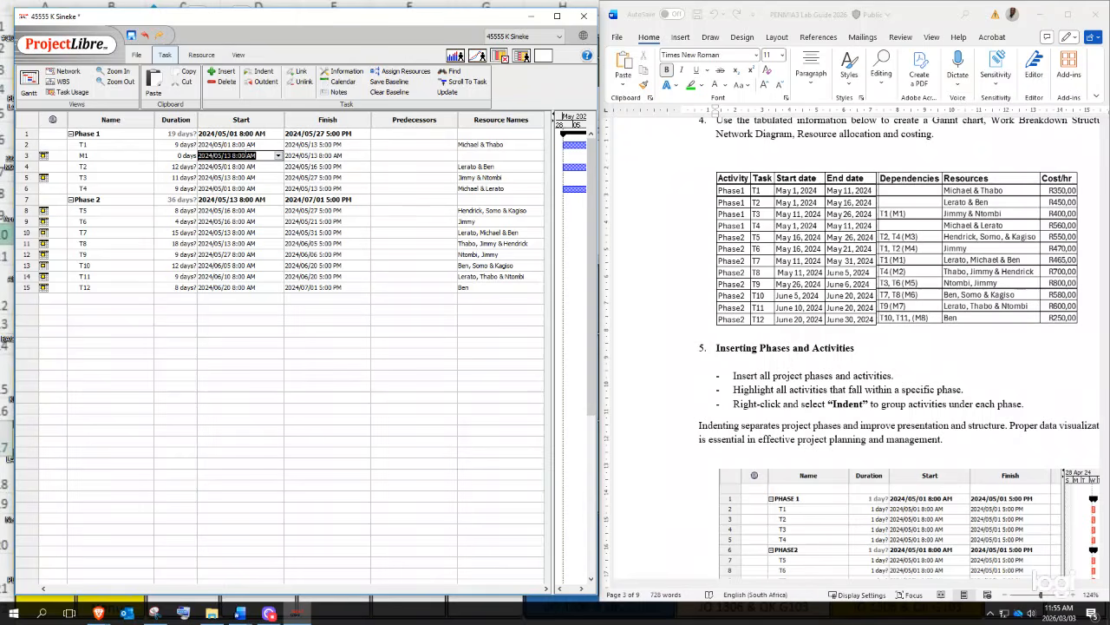
left_click(318, 160)
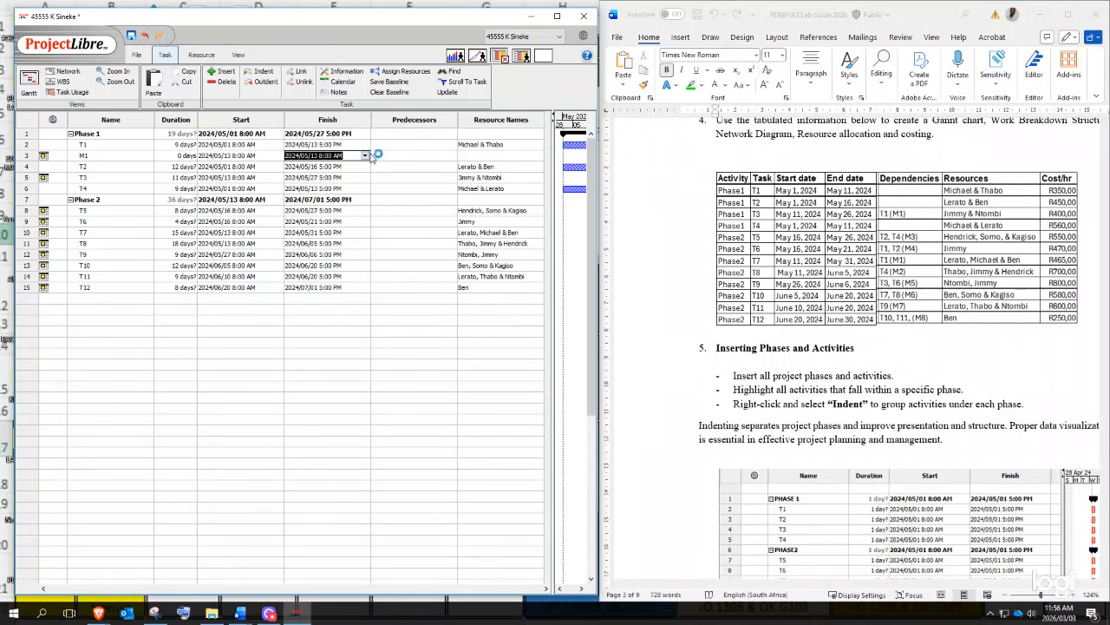
left_click(176, 159)
left_click(225, 161)
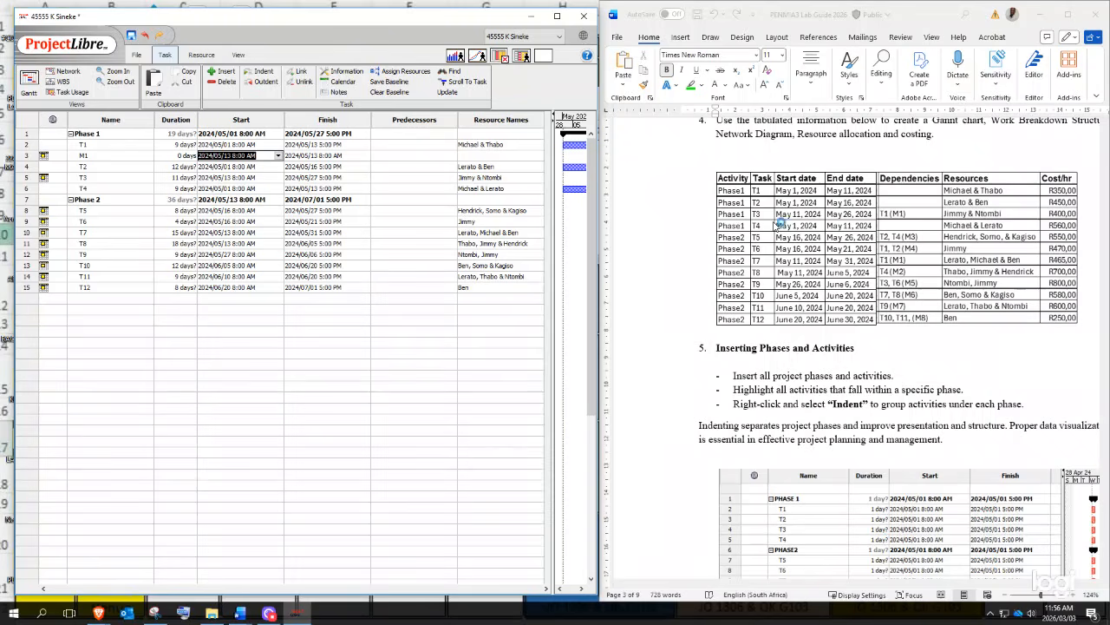
- Insert a new task named M2 above the Phase 2 row
left_click(28, 200)
right_click(28, 200)
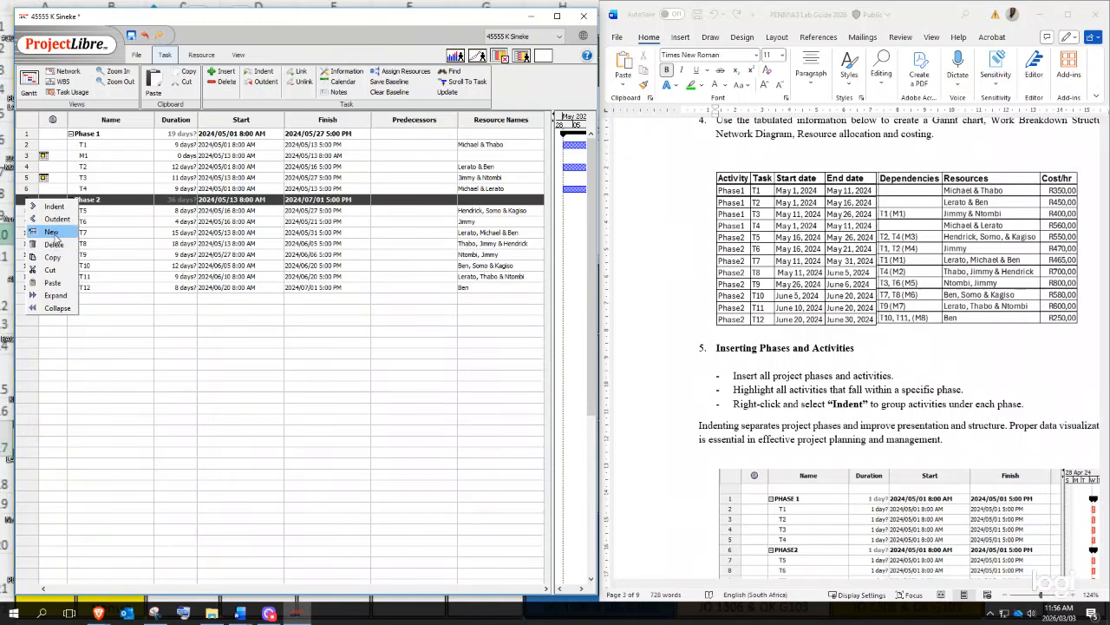
left_click(53, 232)
left_click(94, 198)
type("M")
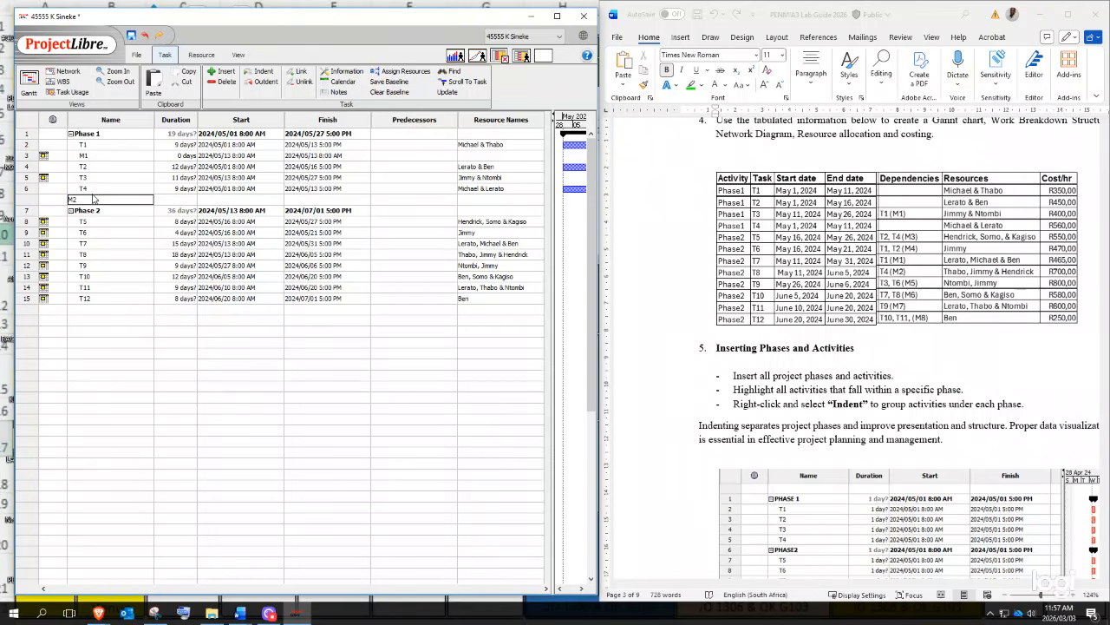
type("2")
- Give M2 a 0-day duration and a start date of 13 May 2024
left_click(185, 200)
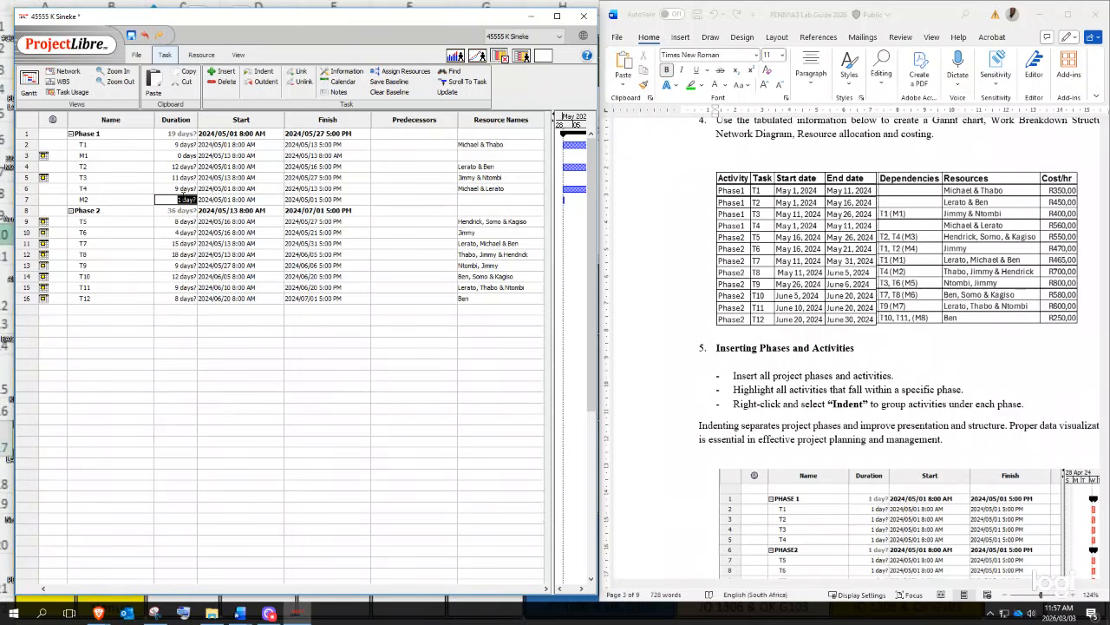
type("0")
key("Return")
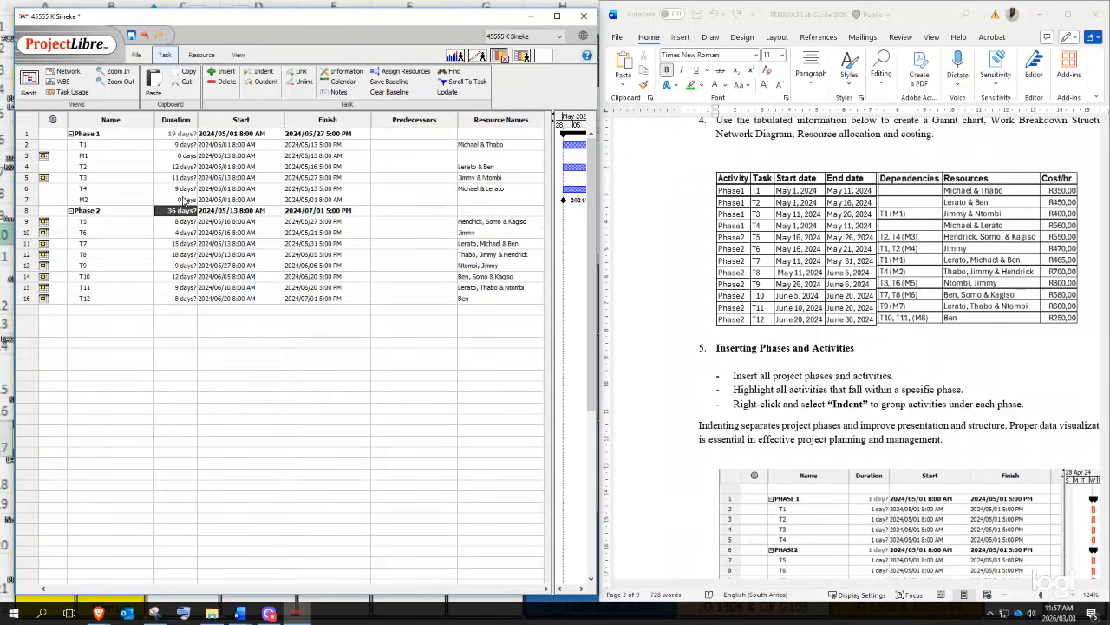
left_click(321, 188)
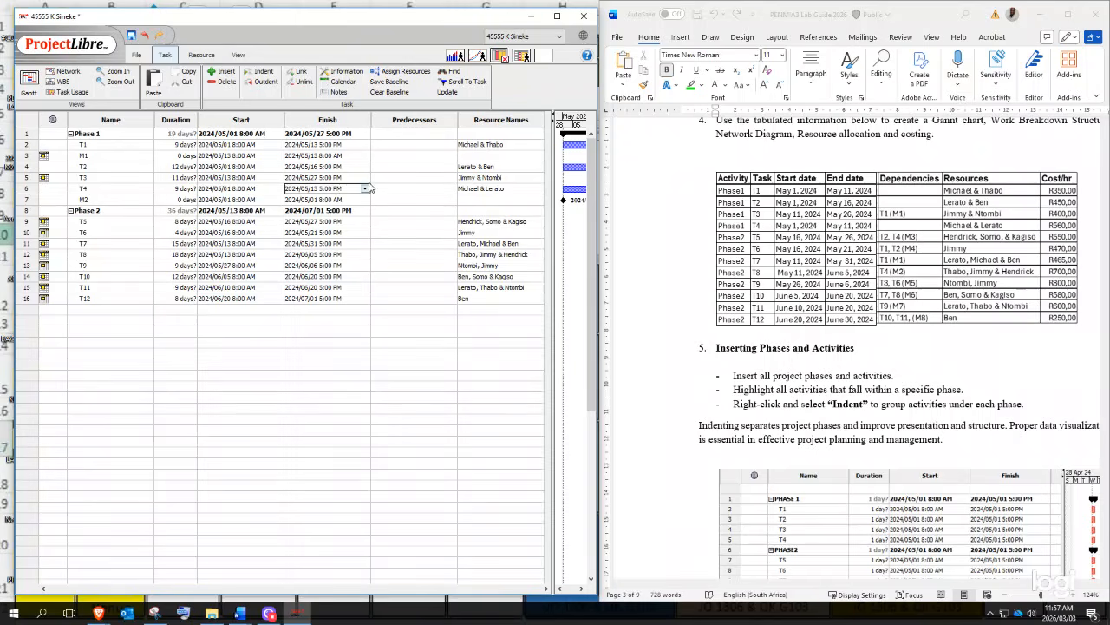
left_click(255, 200)
left_click(279, 200)
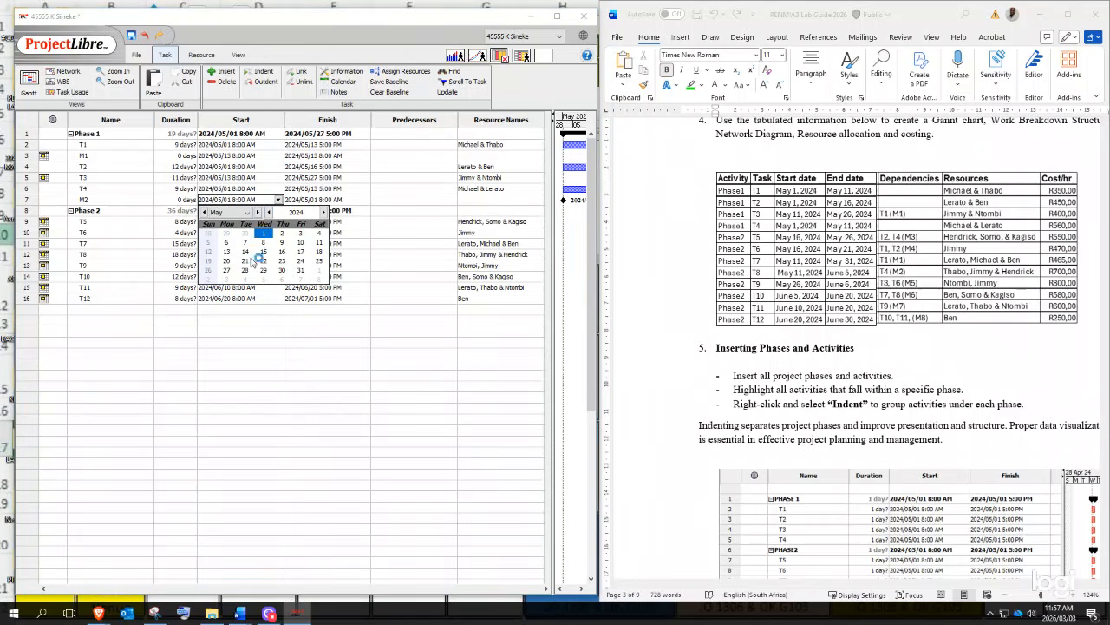
left_click(234, 257)
key("Return")
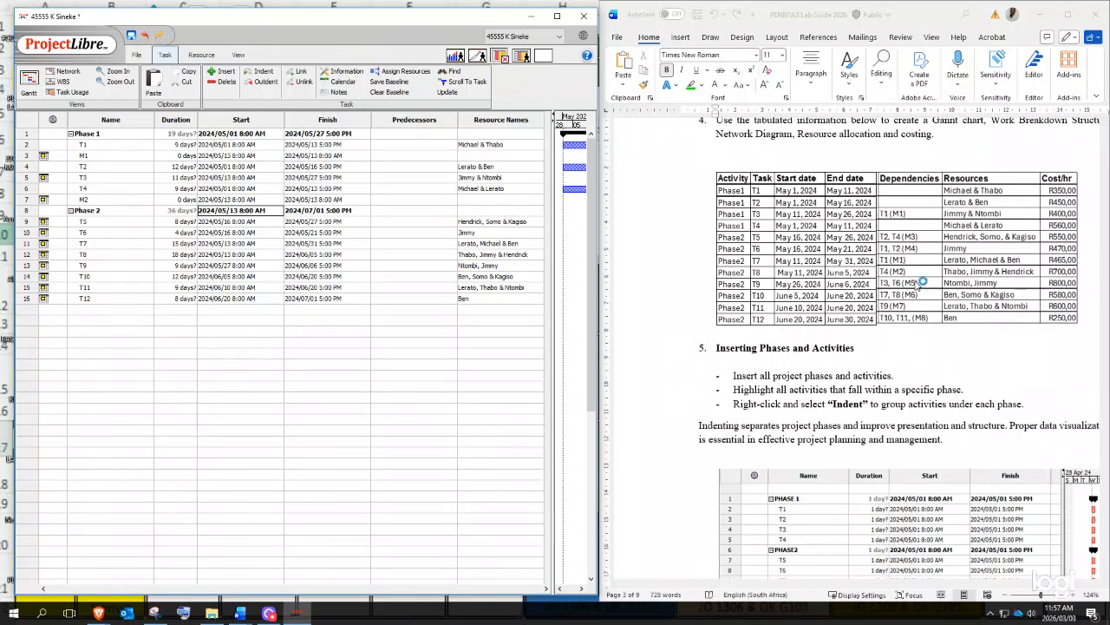
scroll(915, 284, "down", 4)
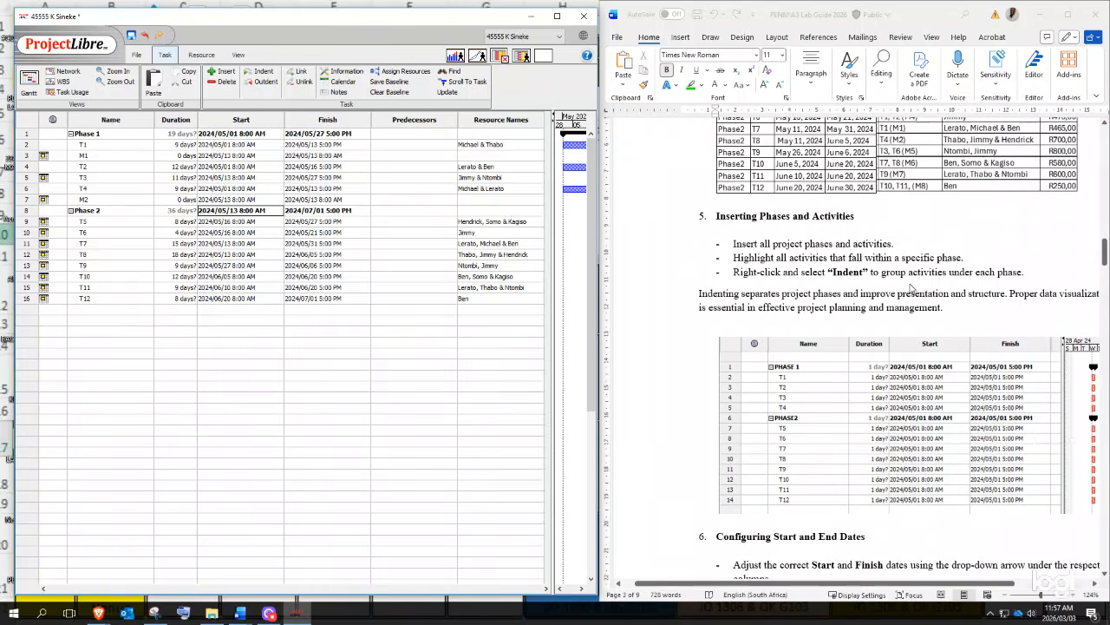
scroll(970, 265, "up", 3)
left_click_drag(1104, 245, 1105, 491)
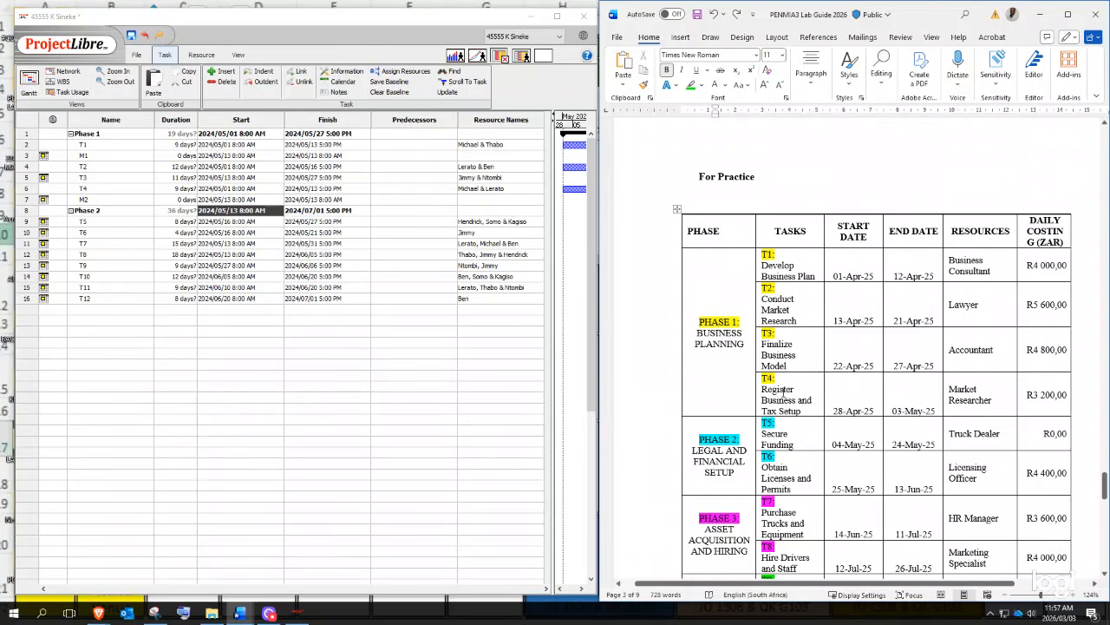
scroll(865, 411, "up", 10)
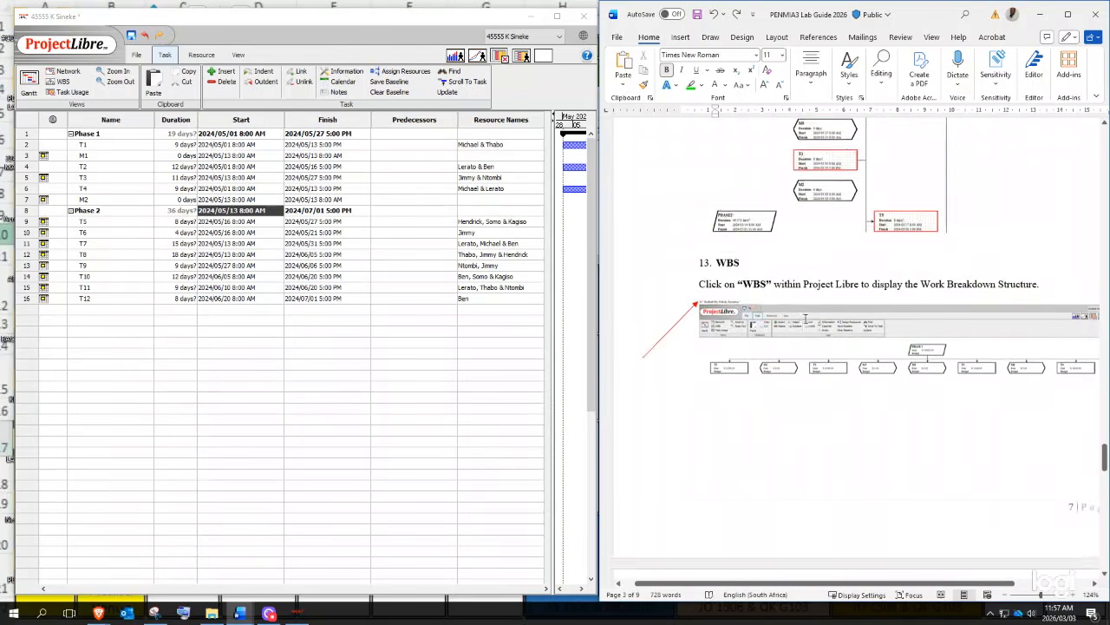
scroll(805, 318, "up", 15)
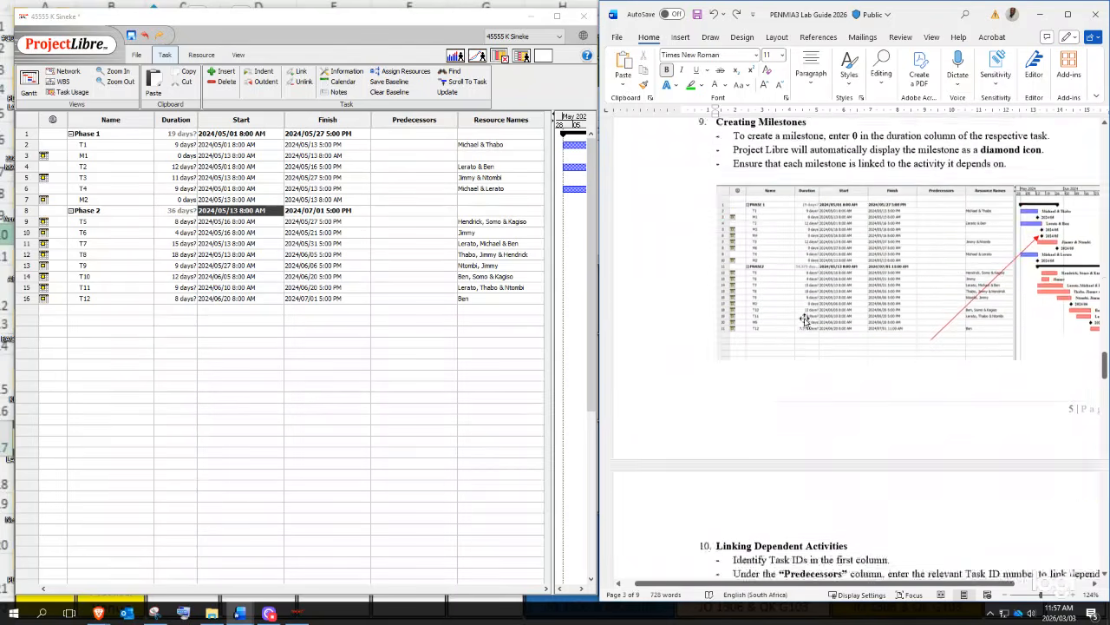
scroll(805, 318, "up", 15)
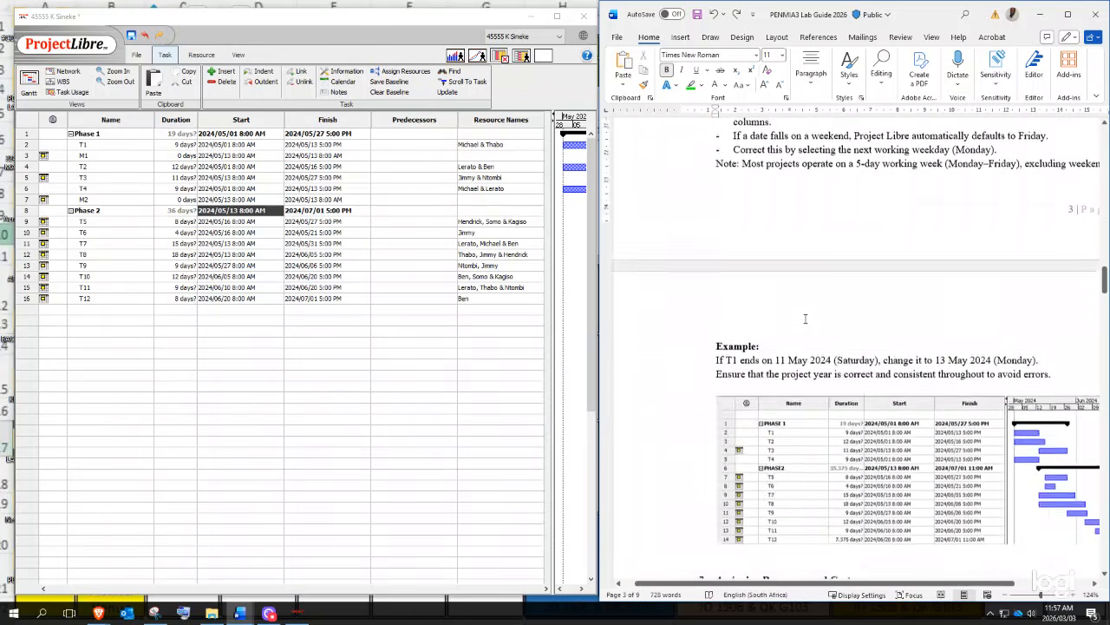
scroll(807, 321, "up", 4)
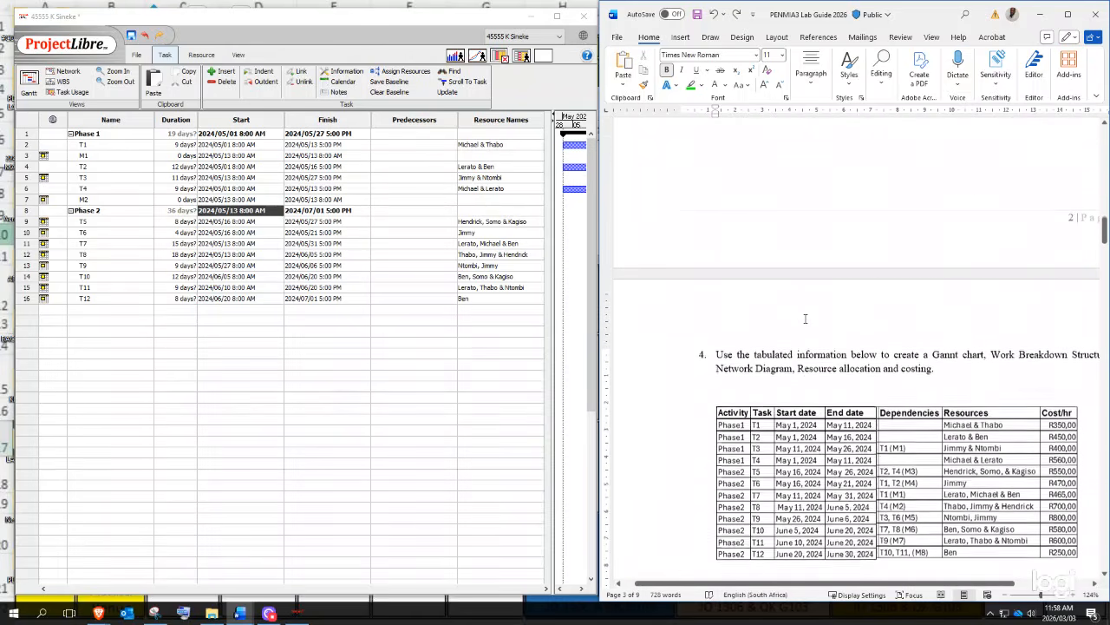
scroll(774, 380, "down", 2)
scroll(775, 382, "down", 5)
scroll(820, 299, "up", 3)
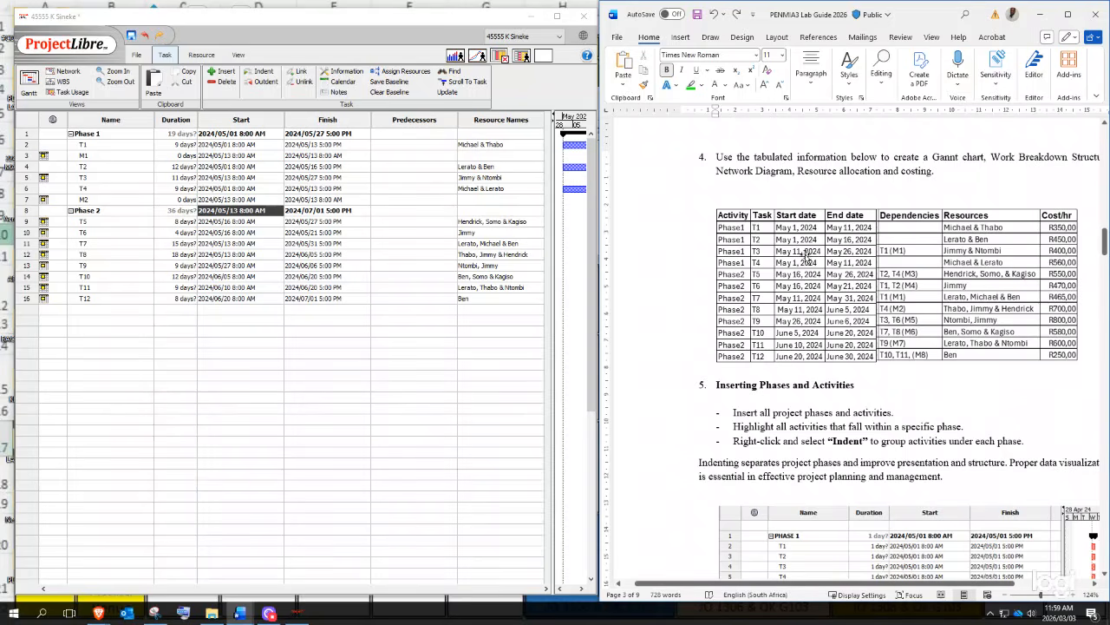
- Insert milestone M3 above T3 with a 0-day duration
left_click(27, 178)
right_click(26, 178)
left_click(50, 210)
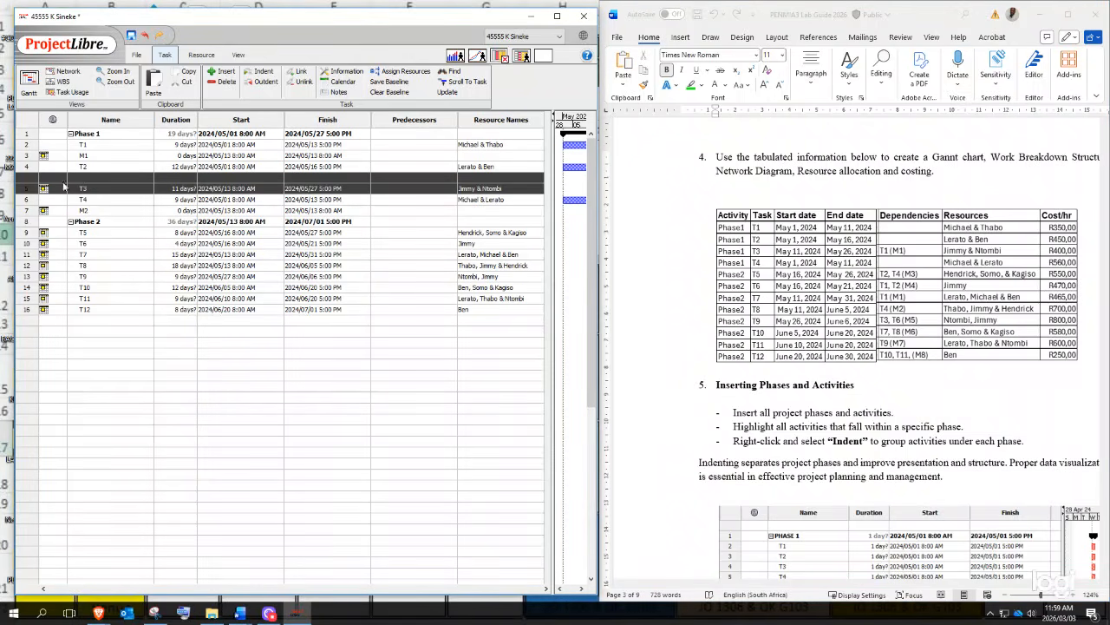
left_click(87, 177)
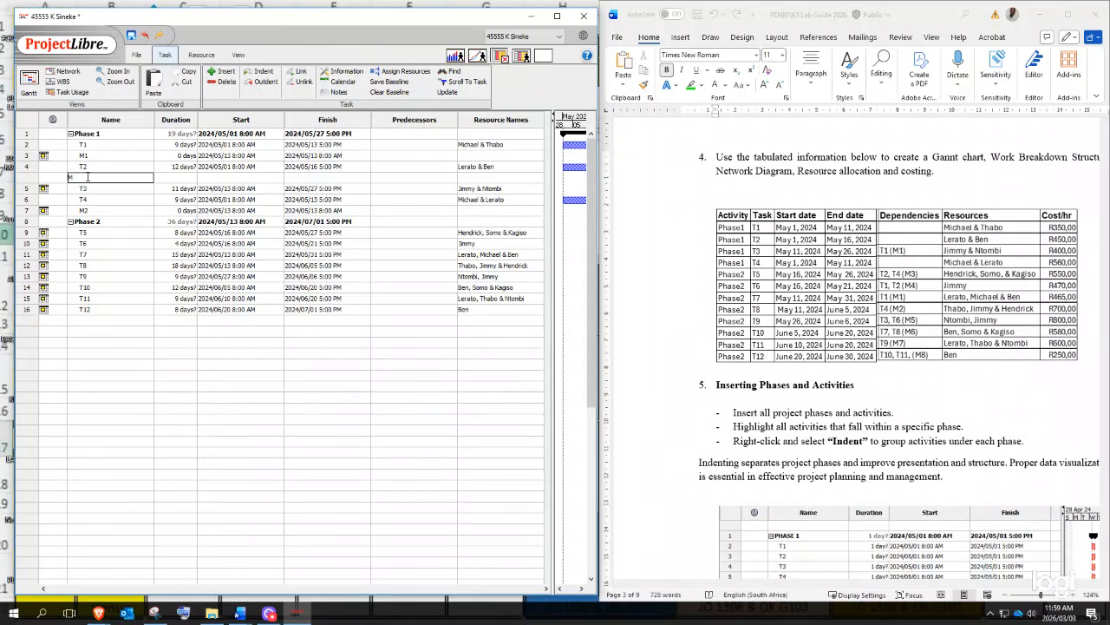
key("Tab")
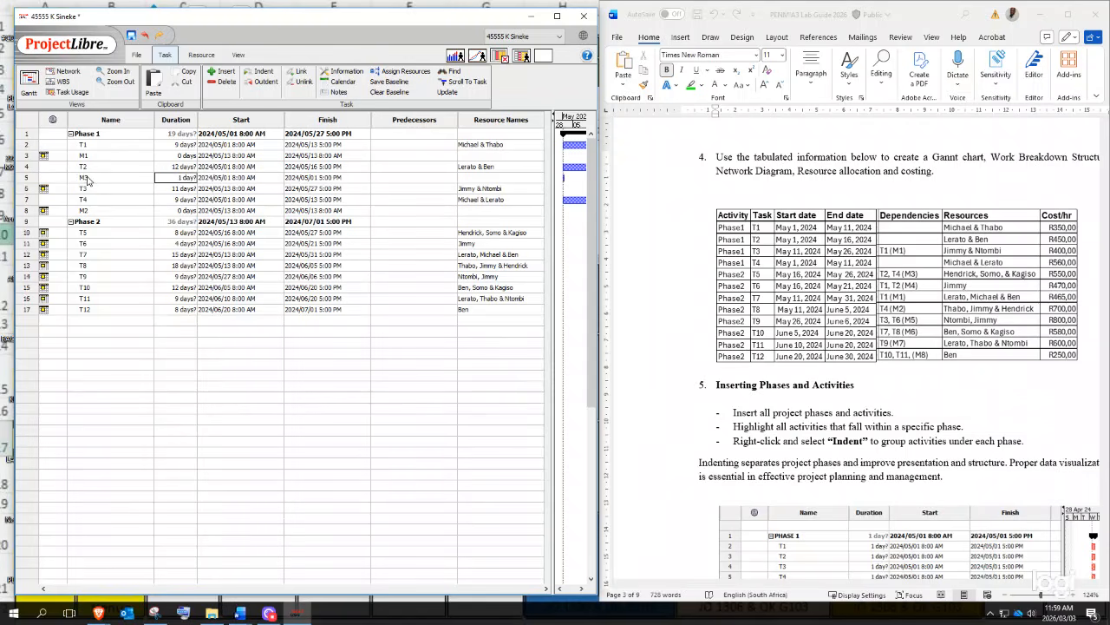
type("0")
key("Tab")
- Set M3's start to 16 May 2024, then recheck the T2 and M3 names
left_click(279, 178)
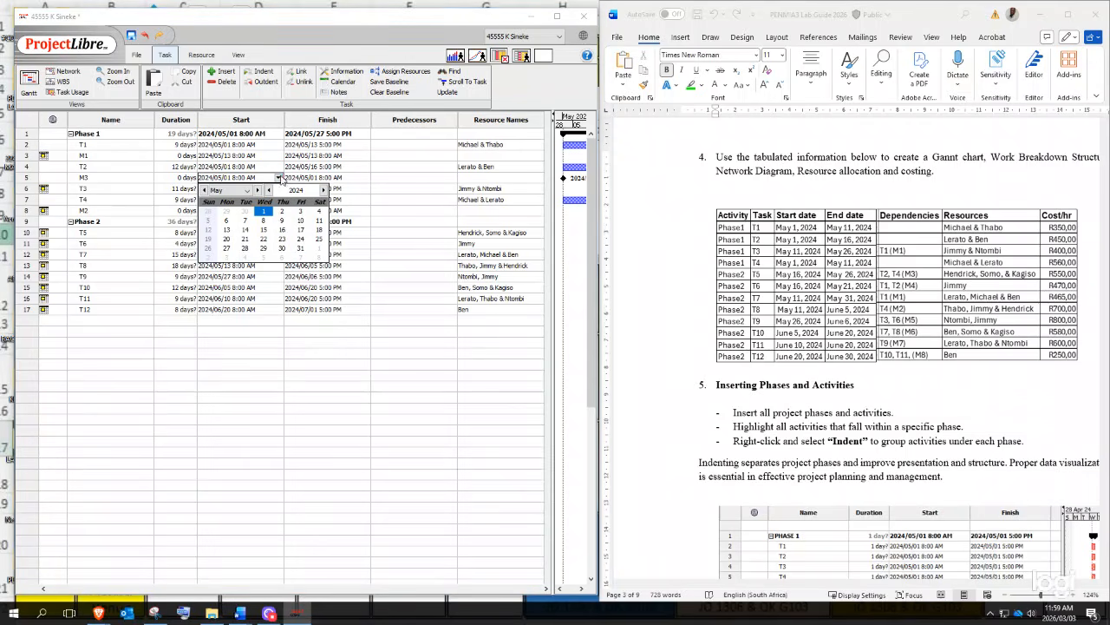
left_click(282, 230)
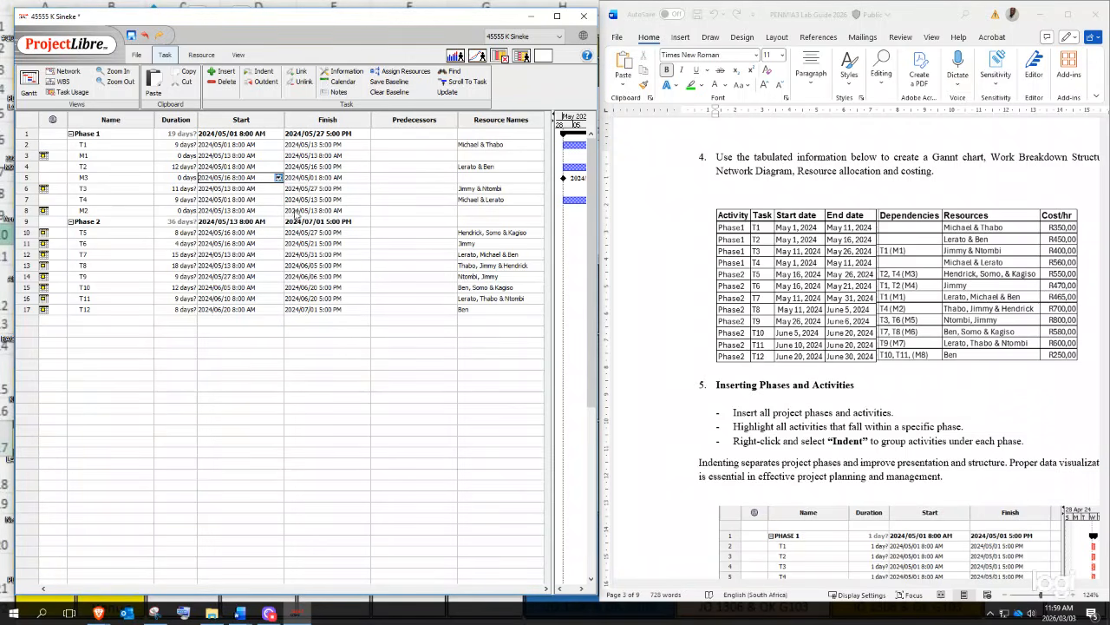
key("Return")
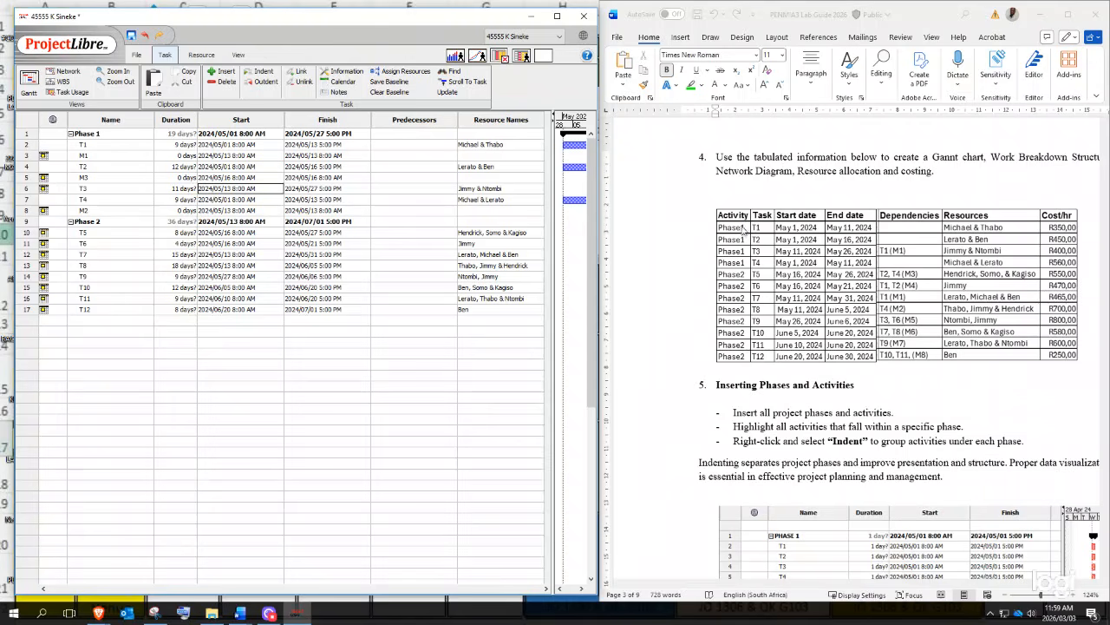
left_click(87, 181)
double_click(73, 169)
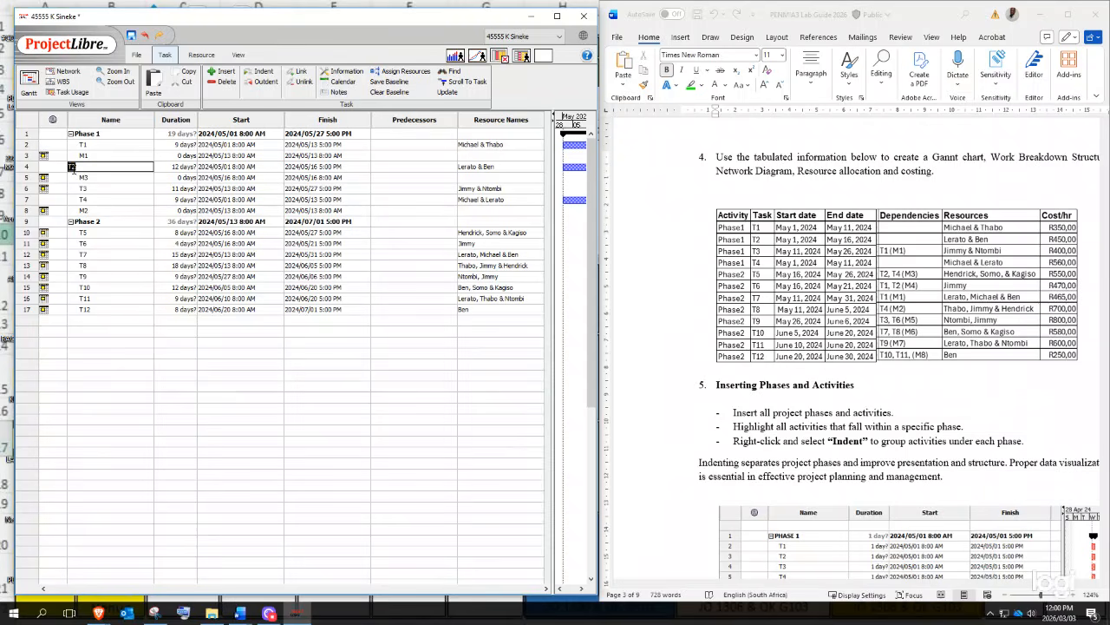
left_click(80, 178)
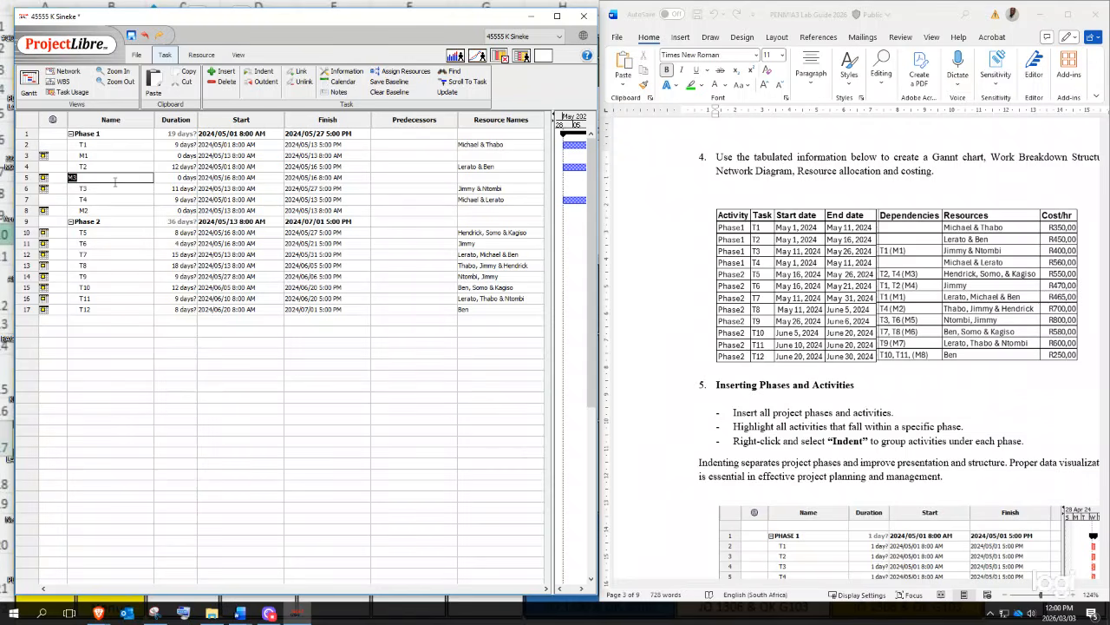
- Insert milestone M4 above T3 with a 0-day duration
right_click(29, 190)
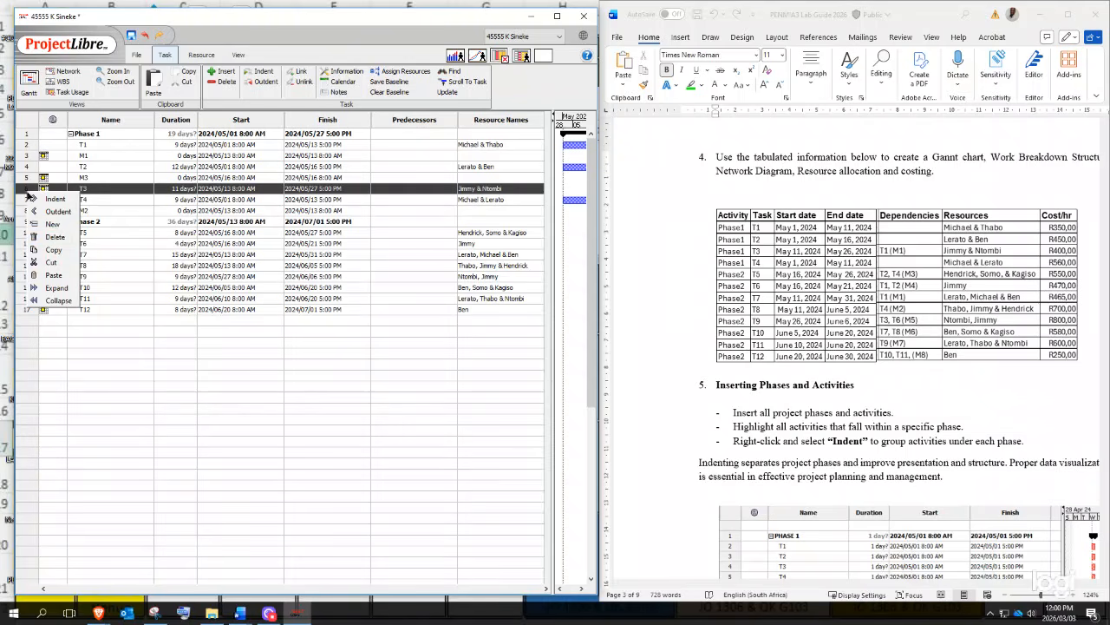
left_click(58, 225)
left_click(102, 186)
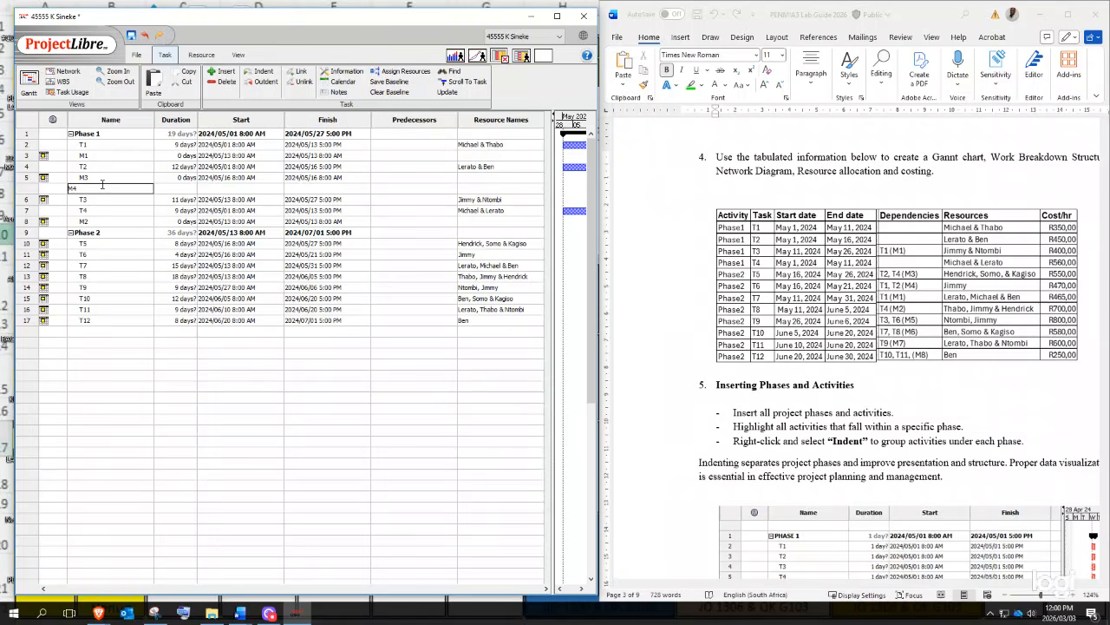
key("Return")
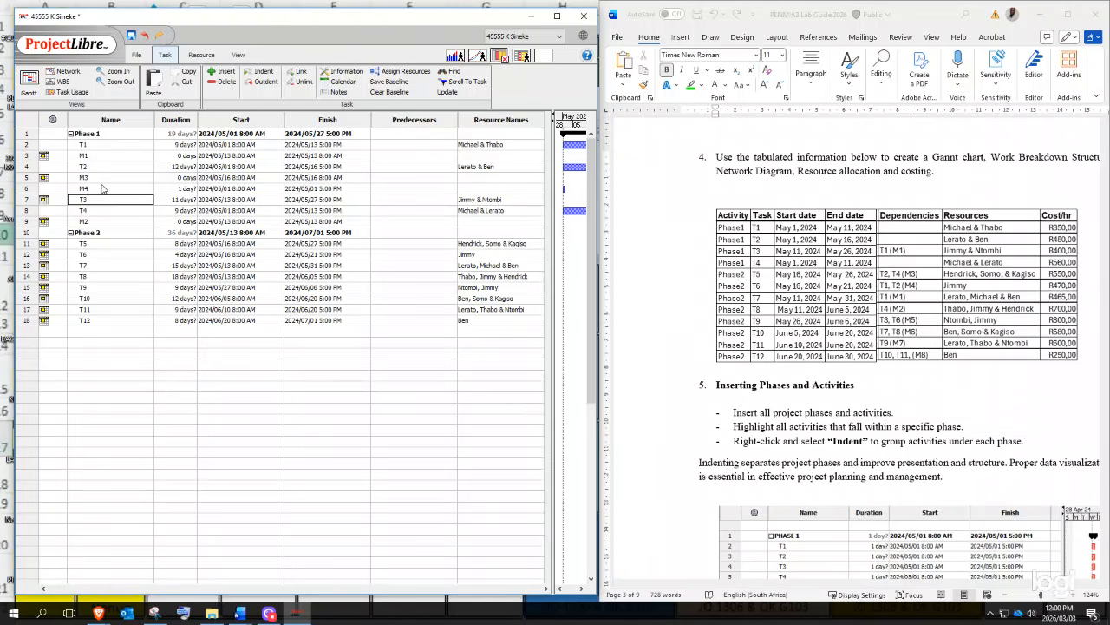
key("Up")
key("Right")
type("0")
key("Tab")
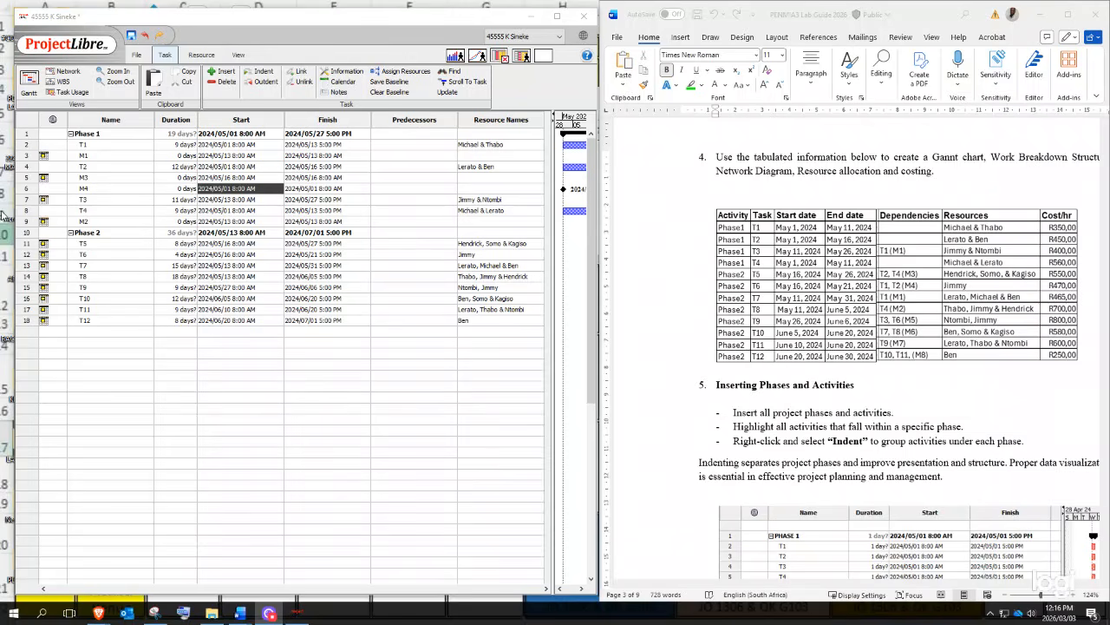
- Check M3's finish date and set M4's start to 16 May 2024
double_click(318, 177)
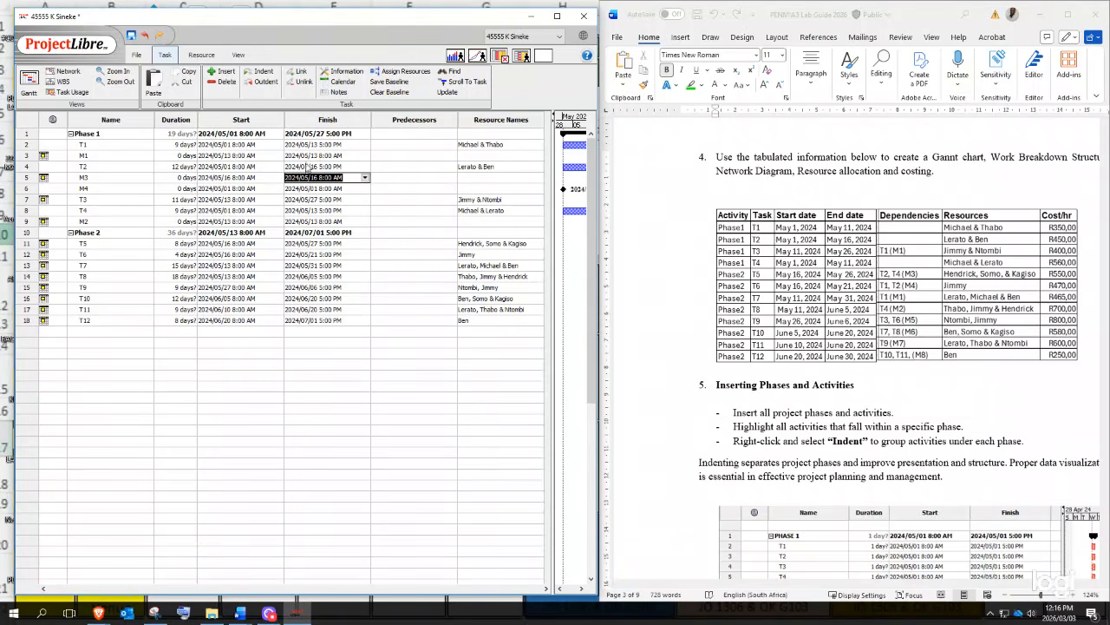
double_click(238, 188)
left_click(277, 188)
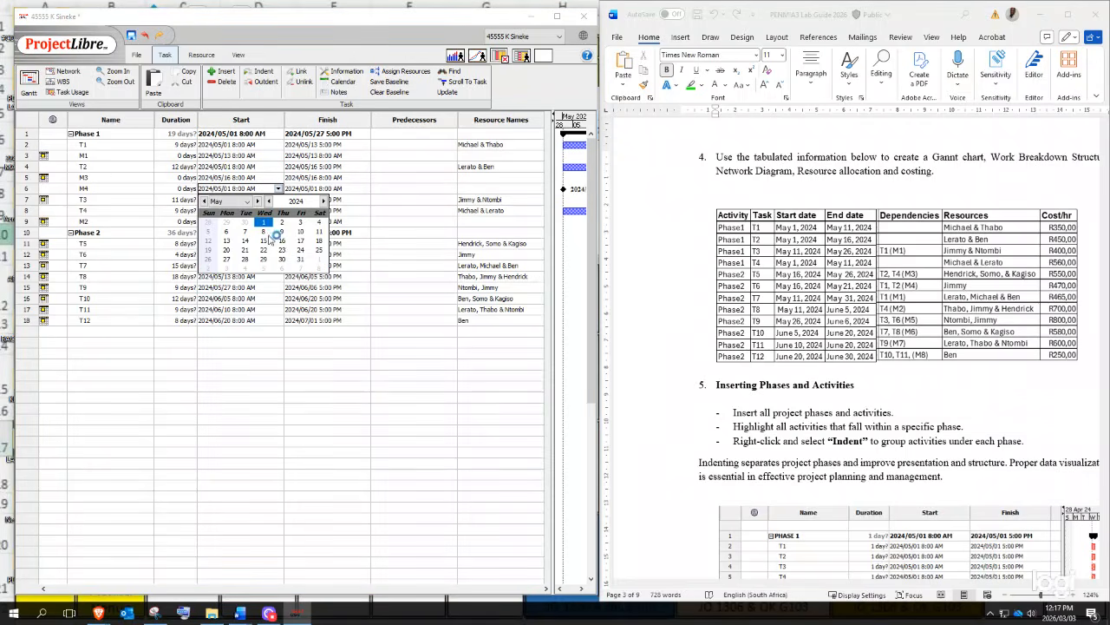
left_click(282, 241)
key("Return")
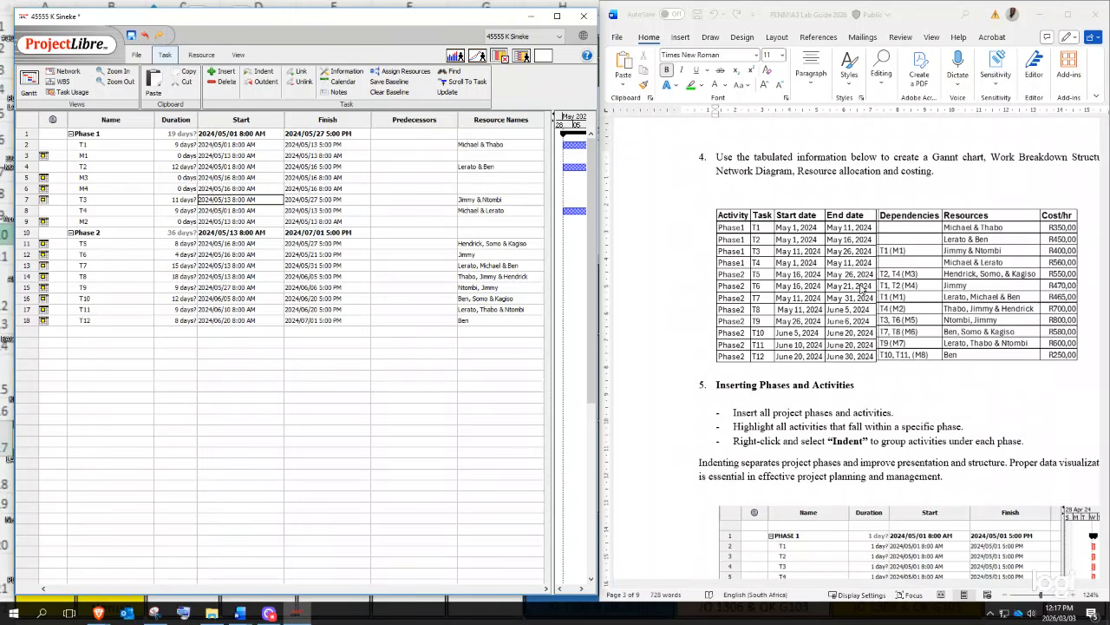
- Insert a new task named M5 above T4
left_click(23, 212)
right_click(23, 213)
left_click(43, 254)
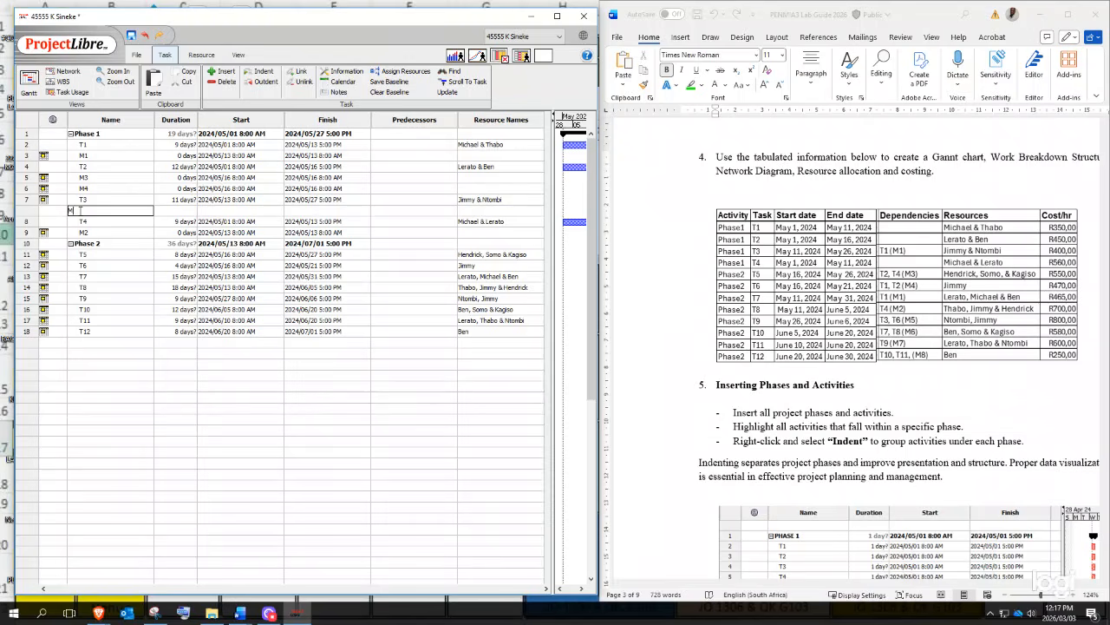
type("M5")
key("Tab")
key("Tab")
- Set M5's start date to 27 May 2024
left_click(276, 211)
left_click(277, 211)
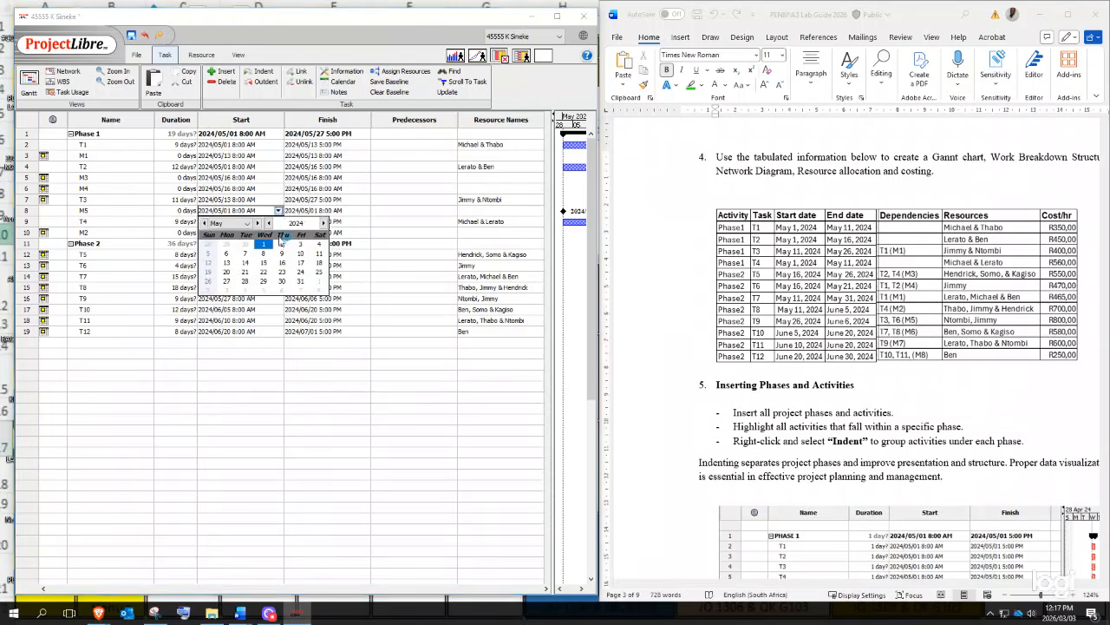
left_click(226, 283)
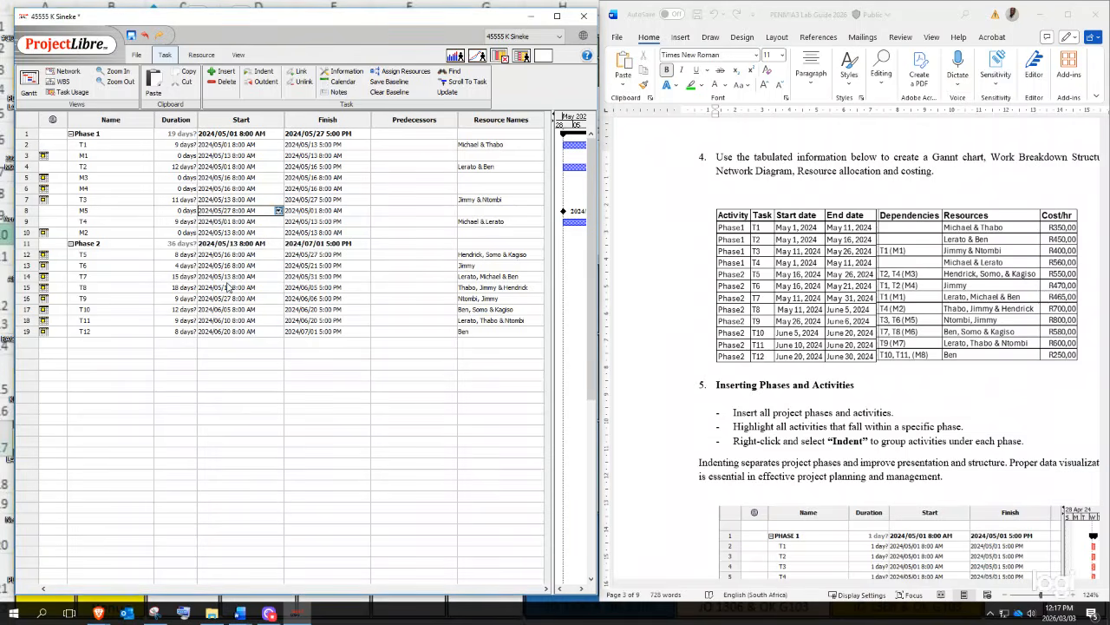
key("Return")
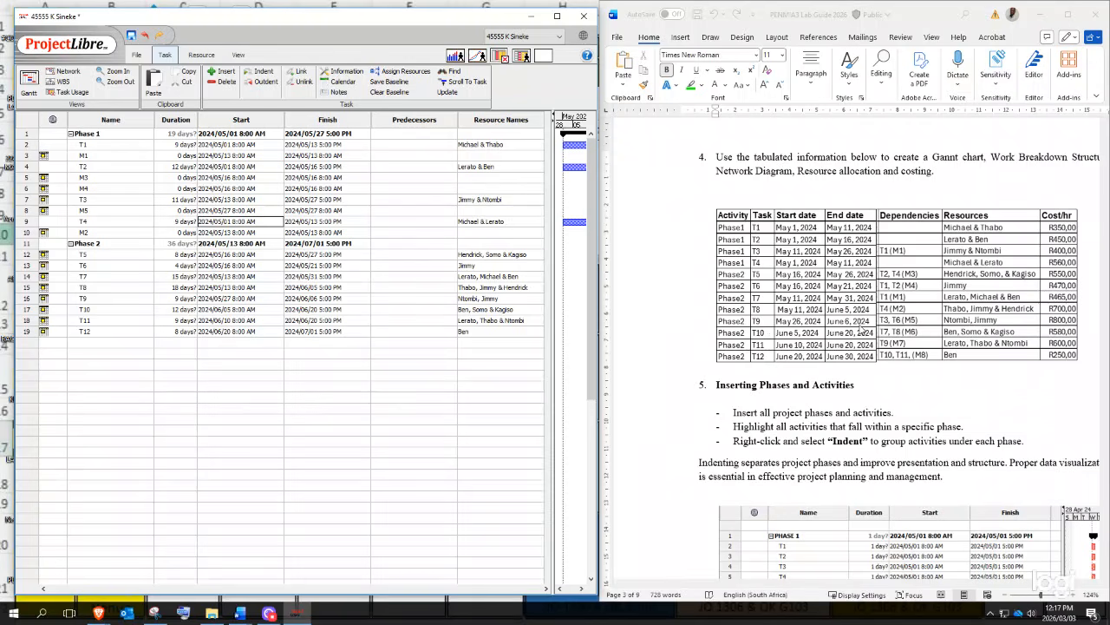
left_click(25, 300)
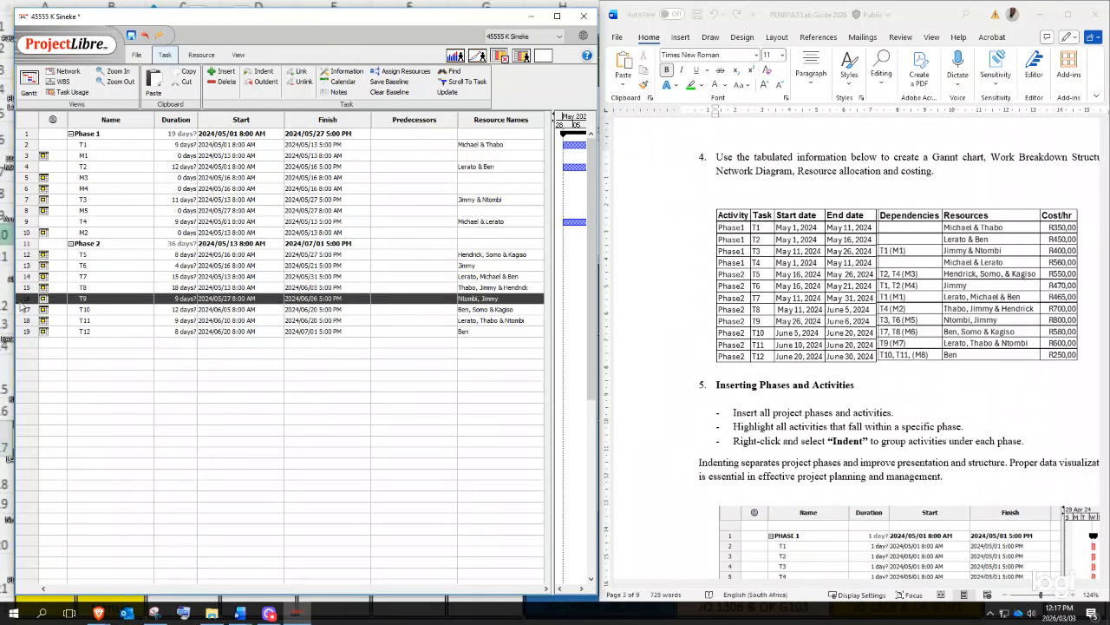
- Insert milestone M6 above T10 with 0 days duration, starting 6 June 2024
right_click(26, 314)
left_click(45, 320)
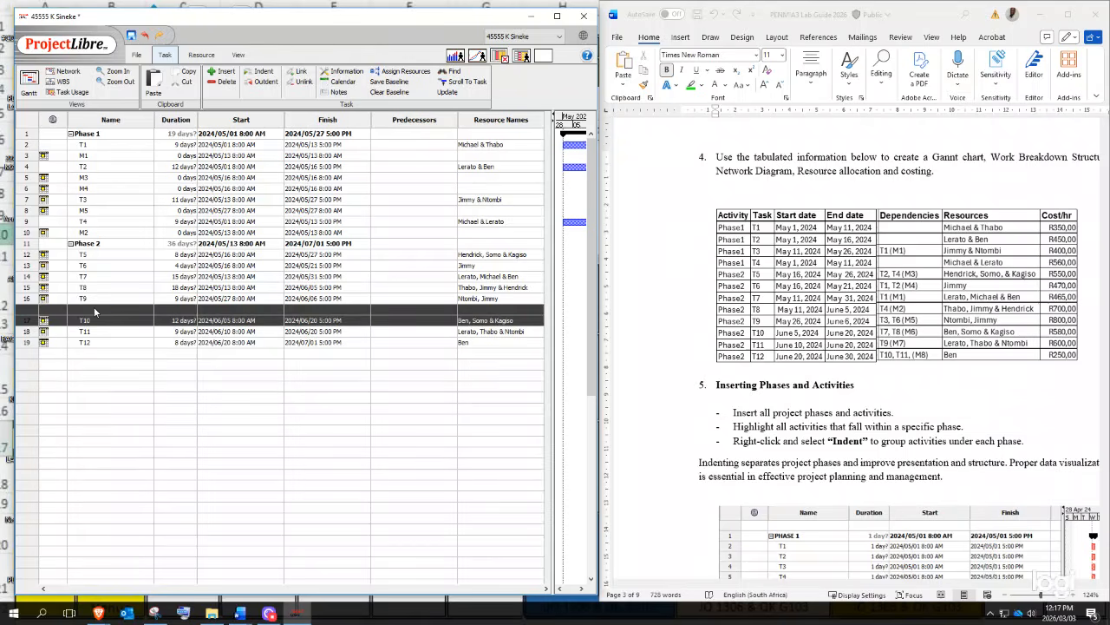
key("Tab")
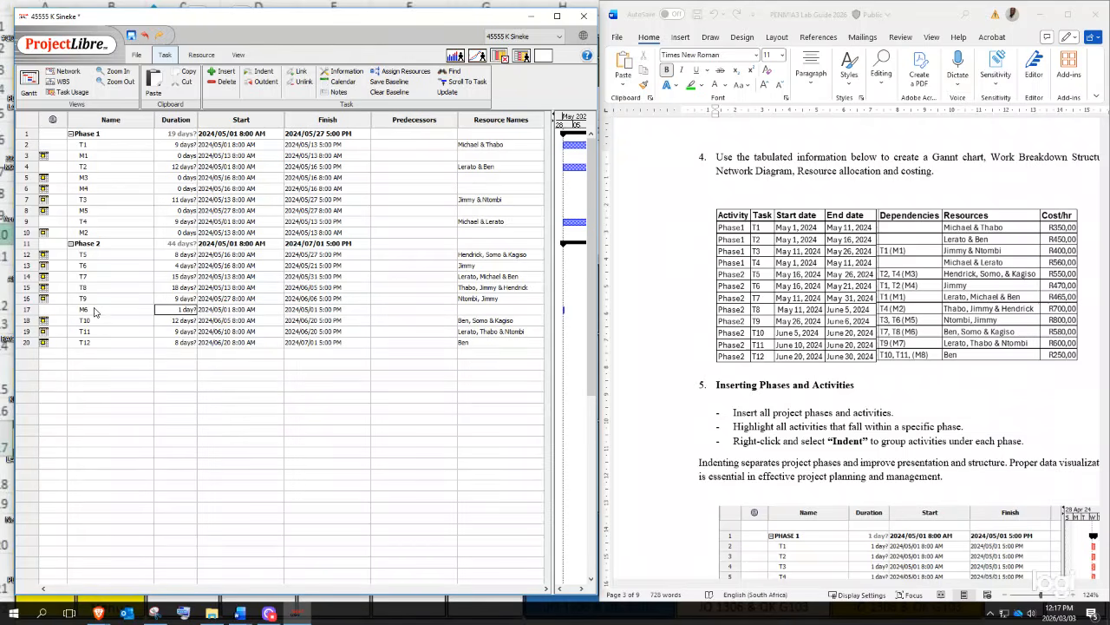
type("0")
key("Tab")
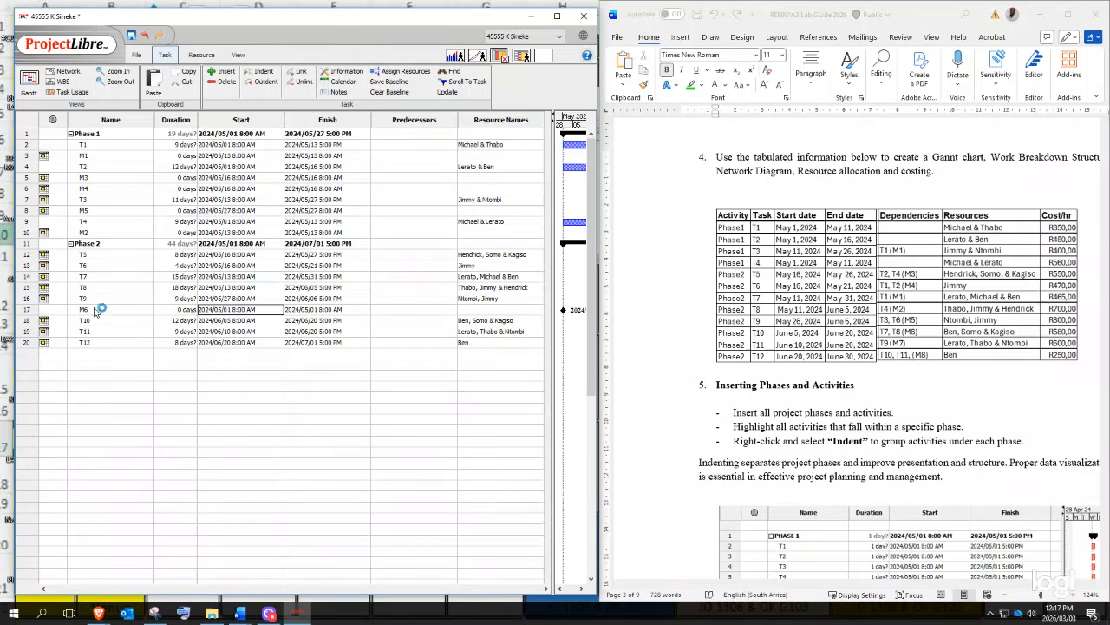
left_click(277, 309)
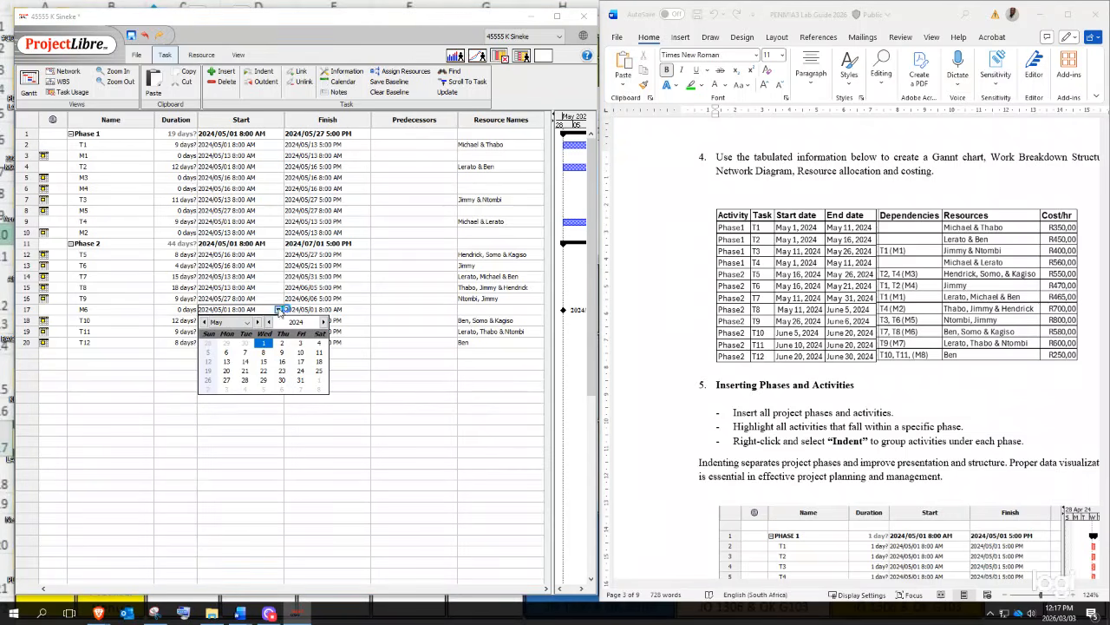
left_click(258, 321)
left_click(282, 352)
key("Return")
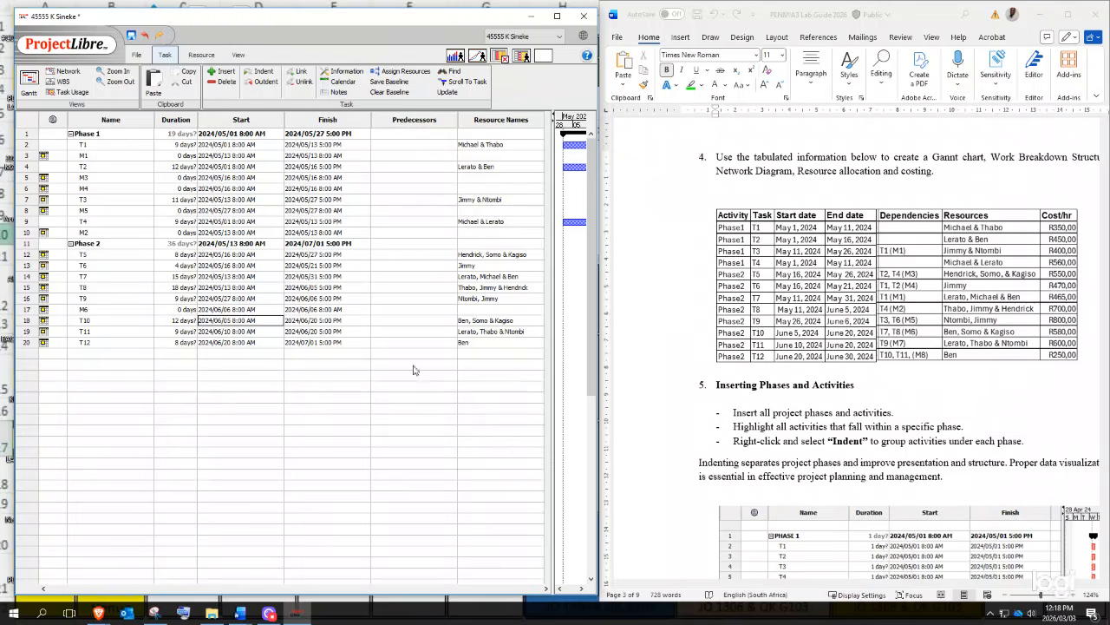
- Delete the misplaced M6 milestone row
double_click(76, 309)
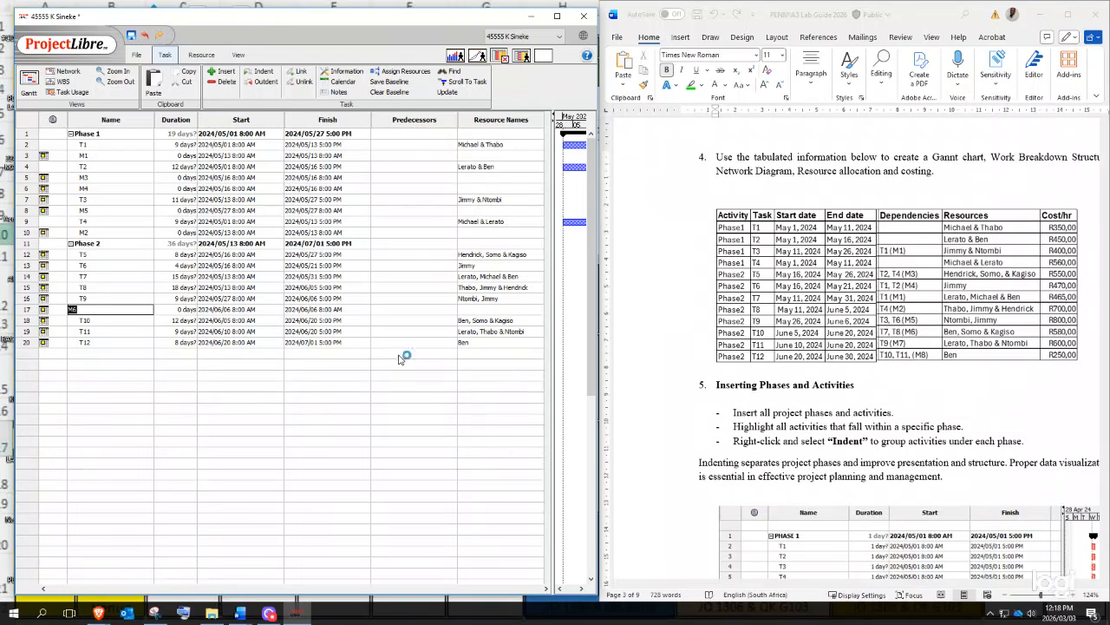
key("Delete")
left_click(111, 354)
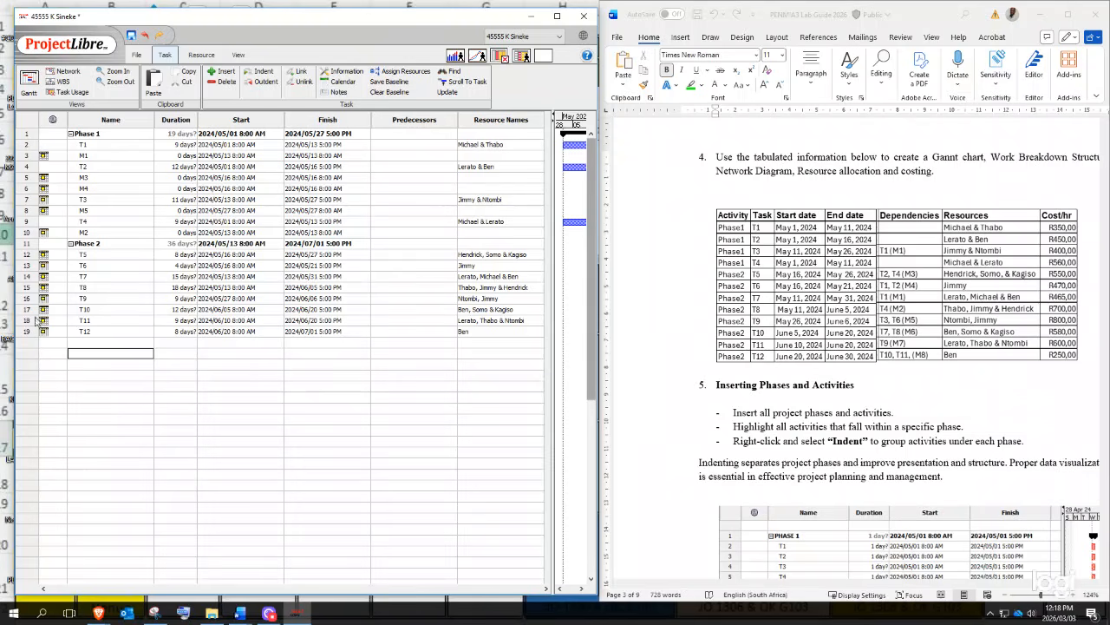
- Insert a new task named M6 above T9
left_click(26, 300)
right_click(26, 300)
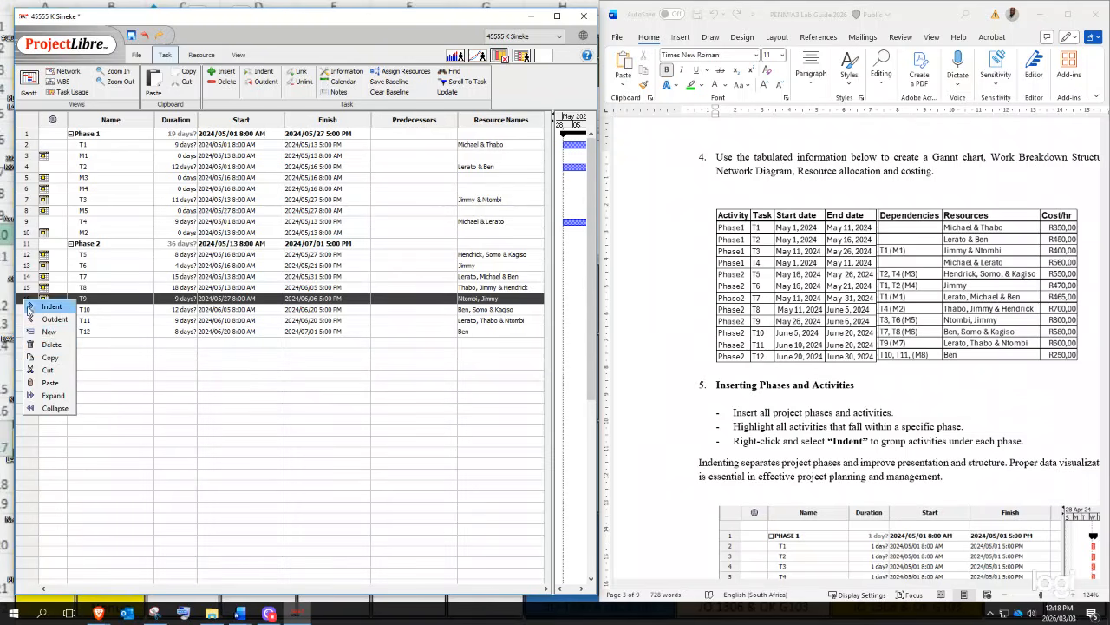
left_click(48, 337)
left_click(95, 292)
left_click(96, 299)
type("M6")
key("Tab")
- Give M6 a 0-day duration and a start date of 5 June 2024
type("0")
key("Tab")
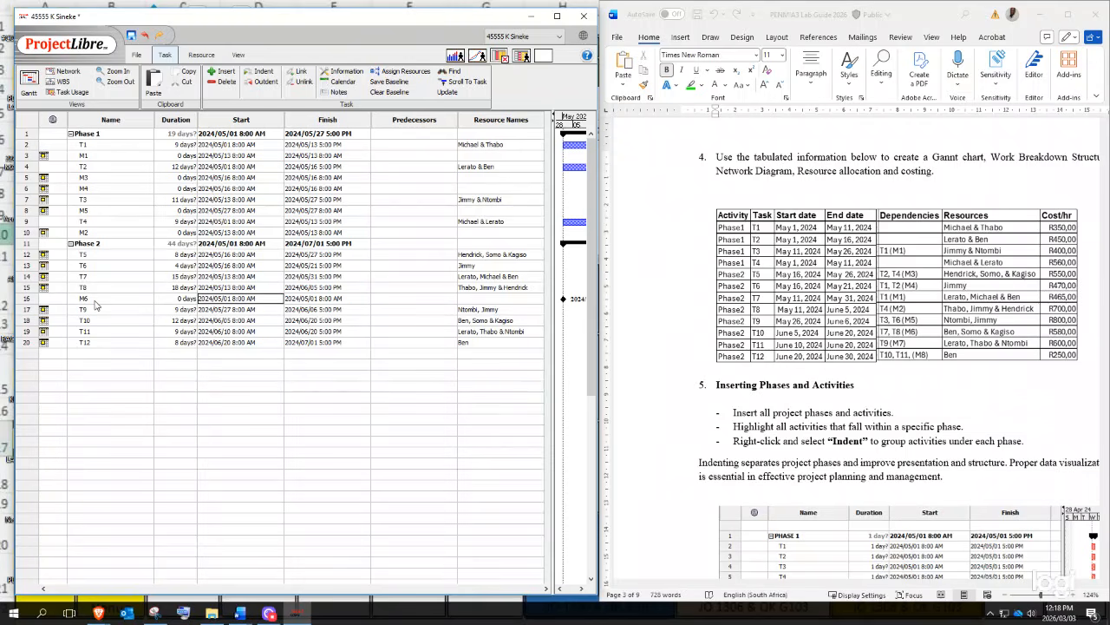
left_click(260, 298)
left_click(277, 298)
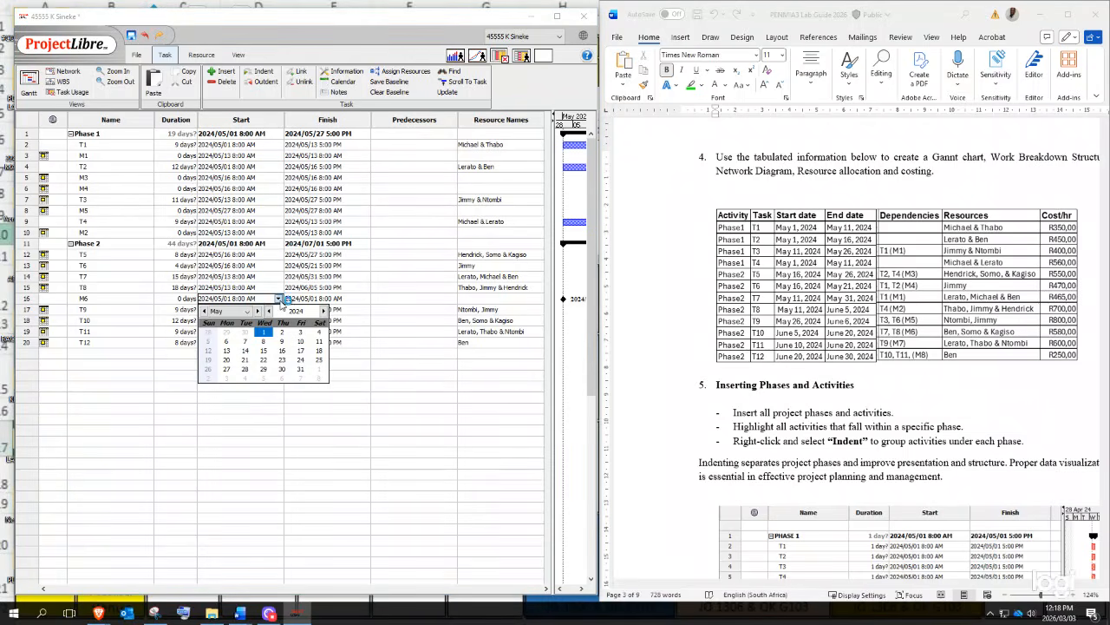
left_click(257, 310)
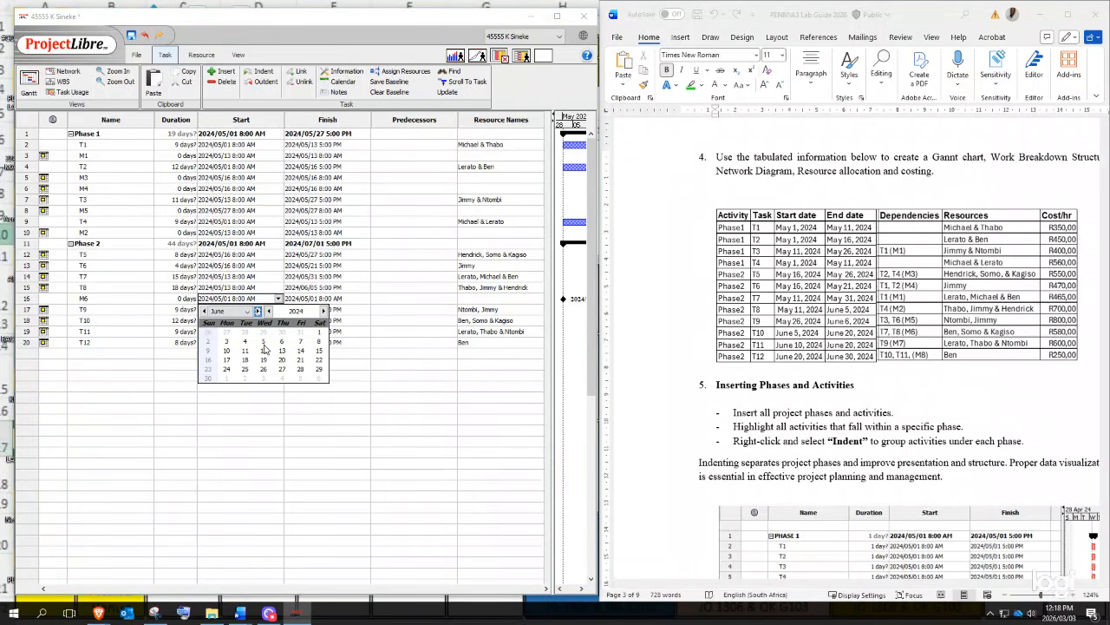
left_click(264, 344)
key("Return")
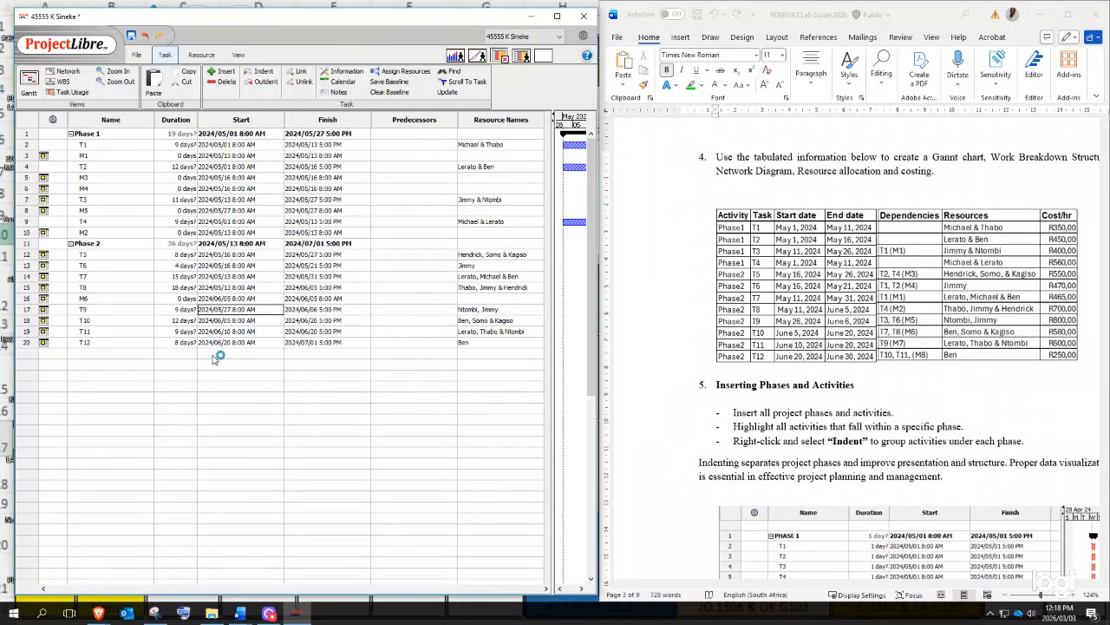
- Insert milestone M7 above T10 with 0 days duration, starting 6 June 2024
right_click(26, 321)
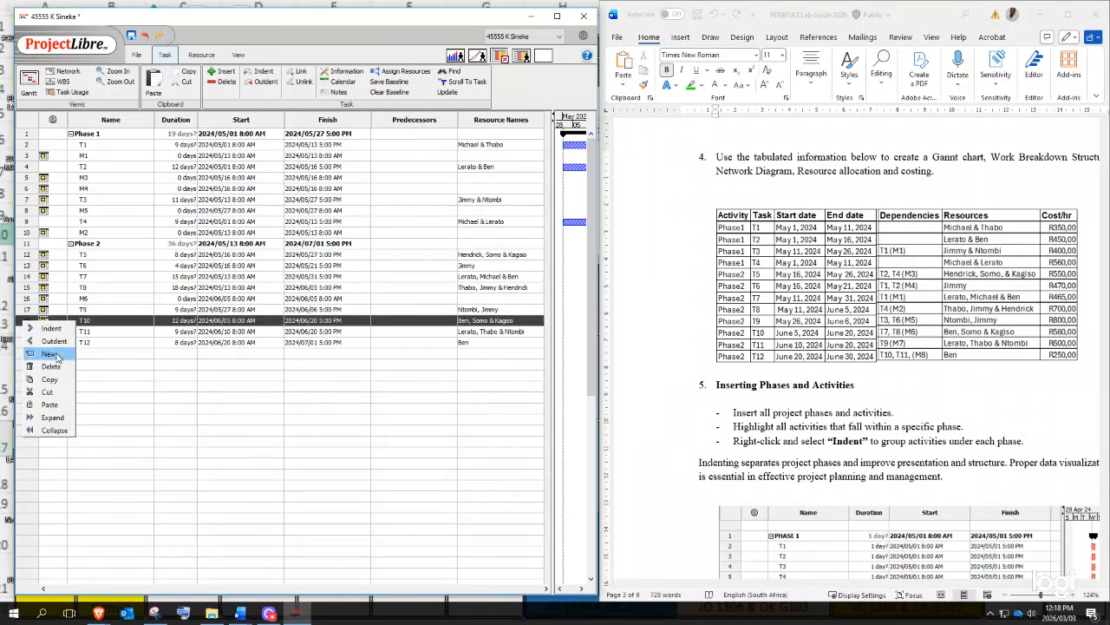
left_click(49, 354)
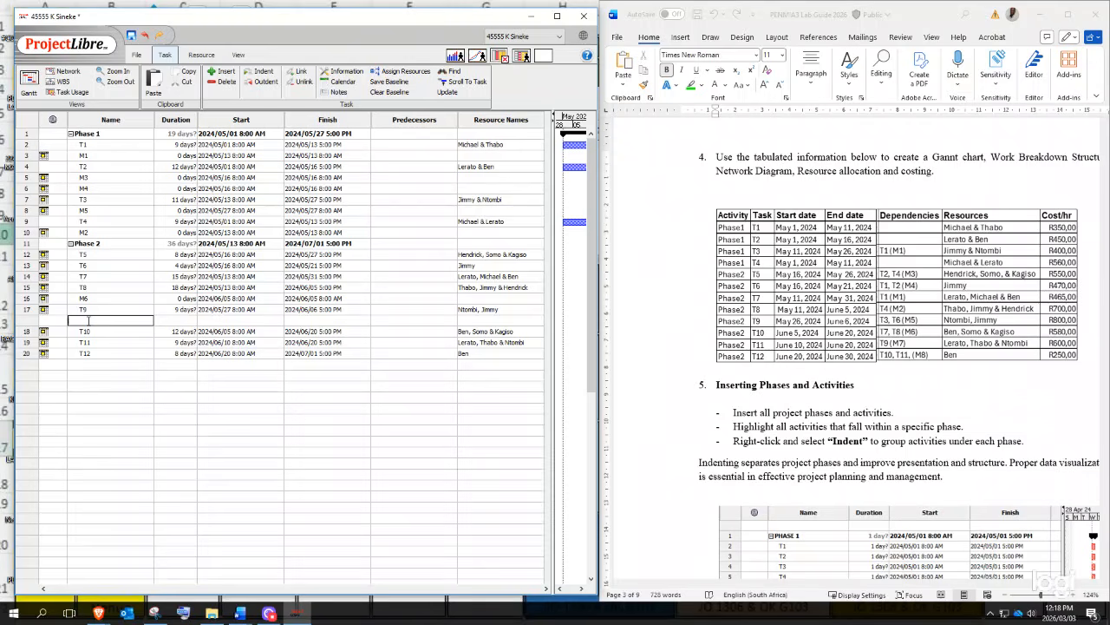
key("Tab")
type("0")
key("Tab")
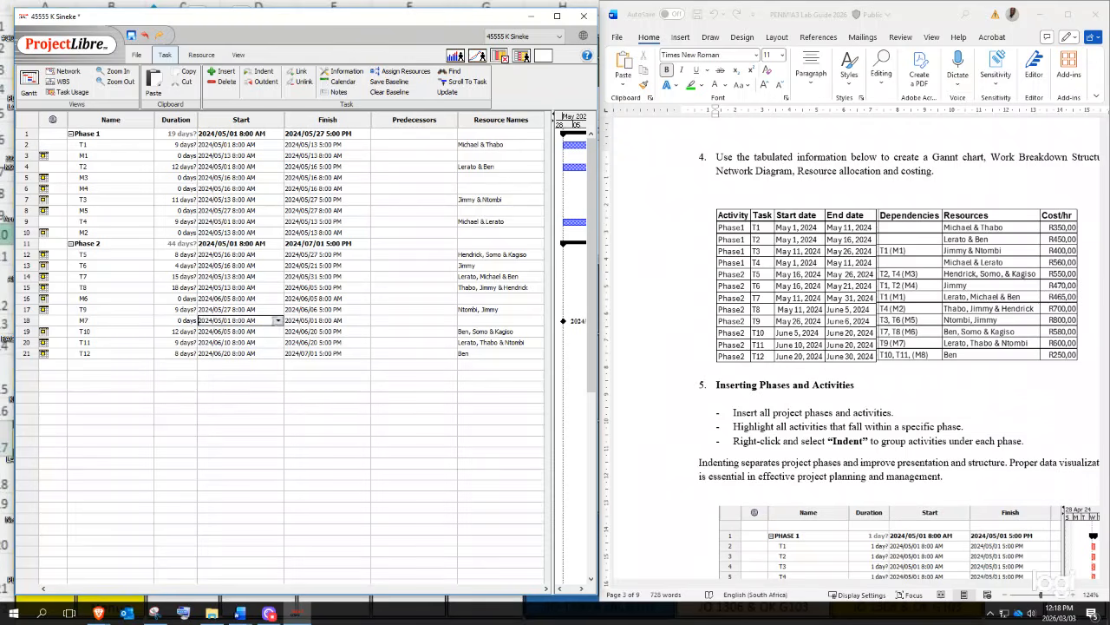
left_click(278, 321)
left_click(257, 333)
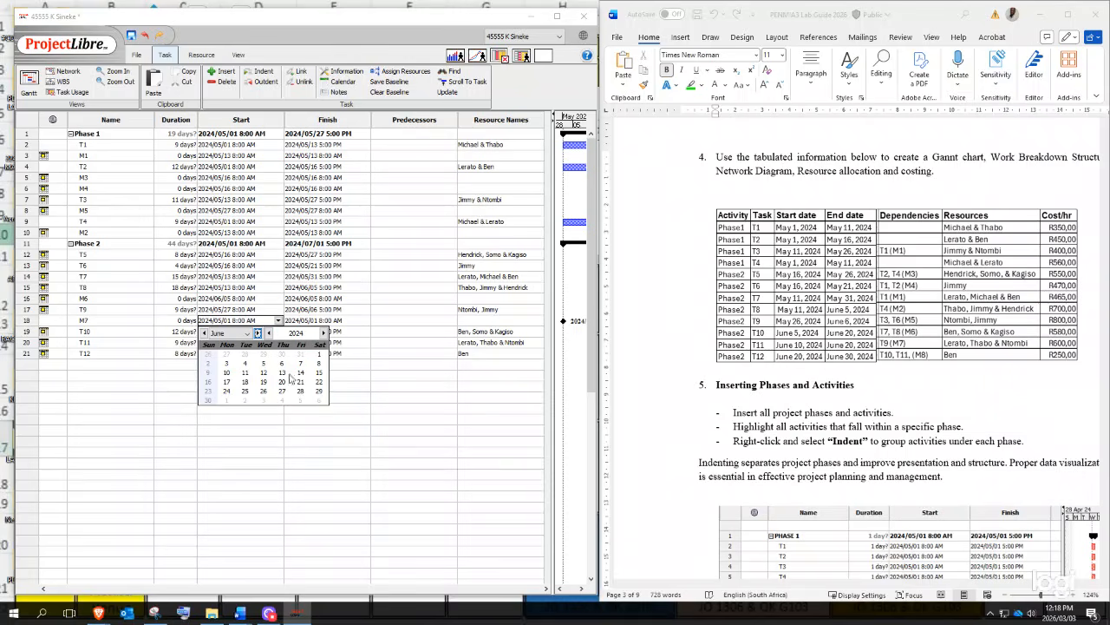
left_click(281, 362)
key("Return")
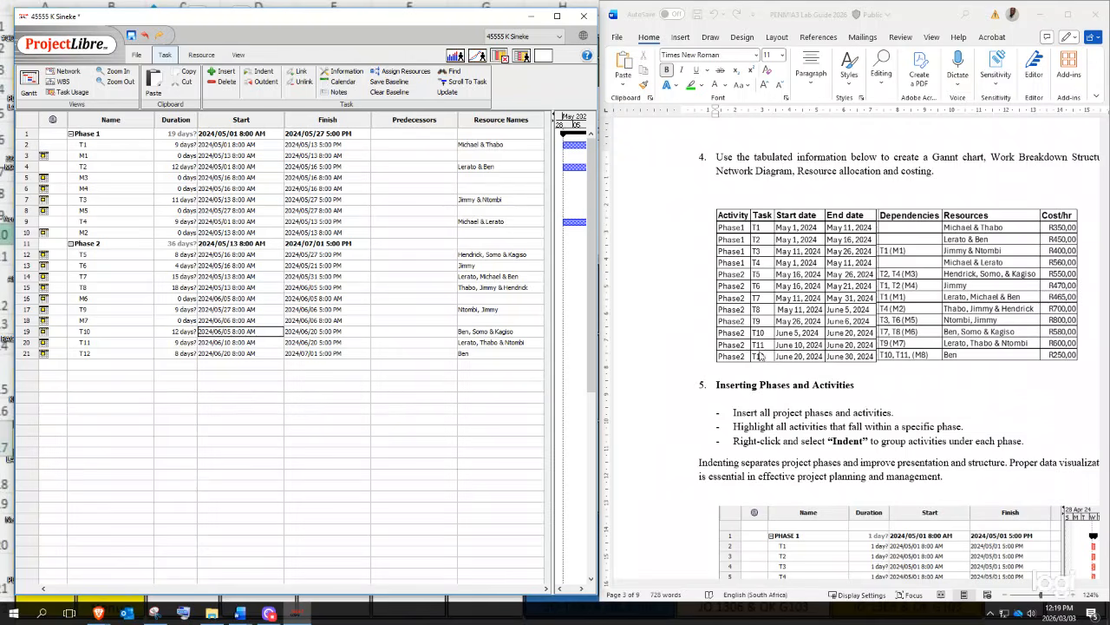
- Check T10's start date in the brief, then insert a task named M8 above T12
left_click(781, 334)
double_click(72, 346)
left_click(26, 354)
right_click(26, 352)
left_click(52, 388)
left_click(106, 352)
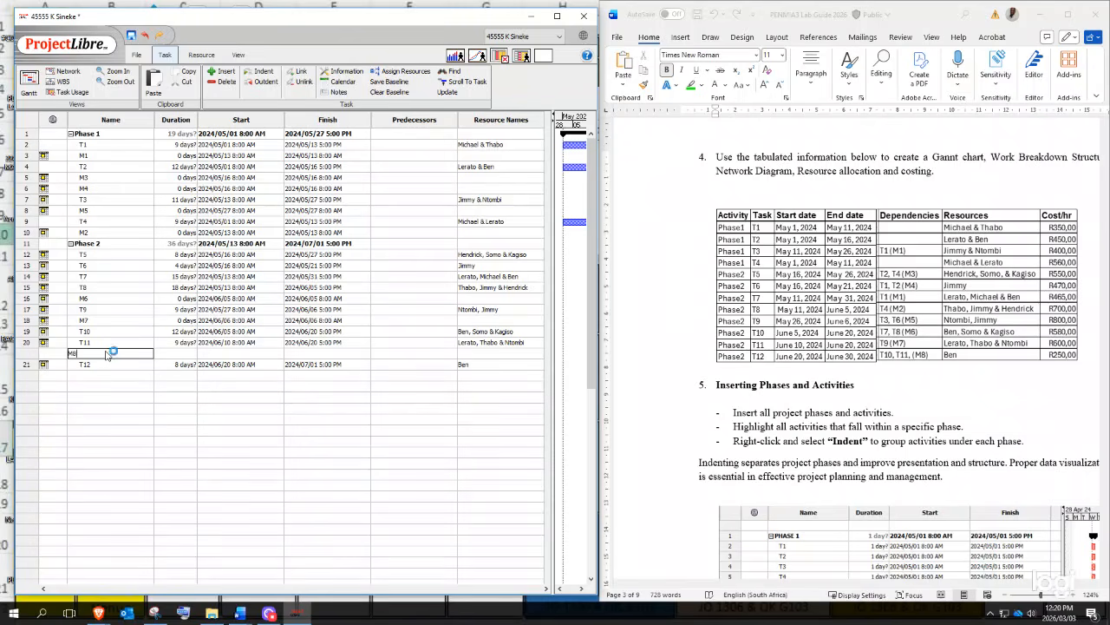
key("Tab")
key("Tab")
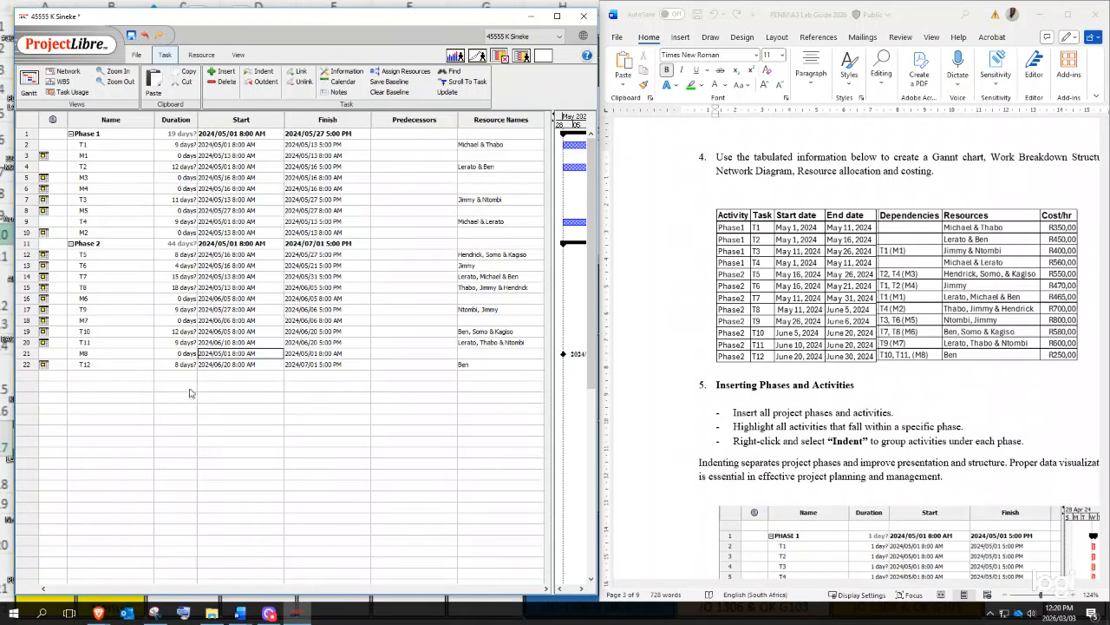
- Set M8's start date to 20 May 2024 and close the stray finish-date edit box
left_click(276, 354)
left_click(278, 354)
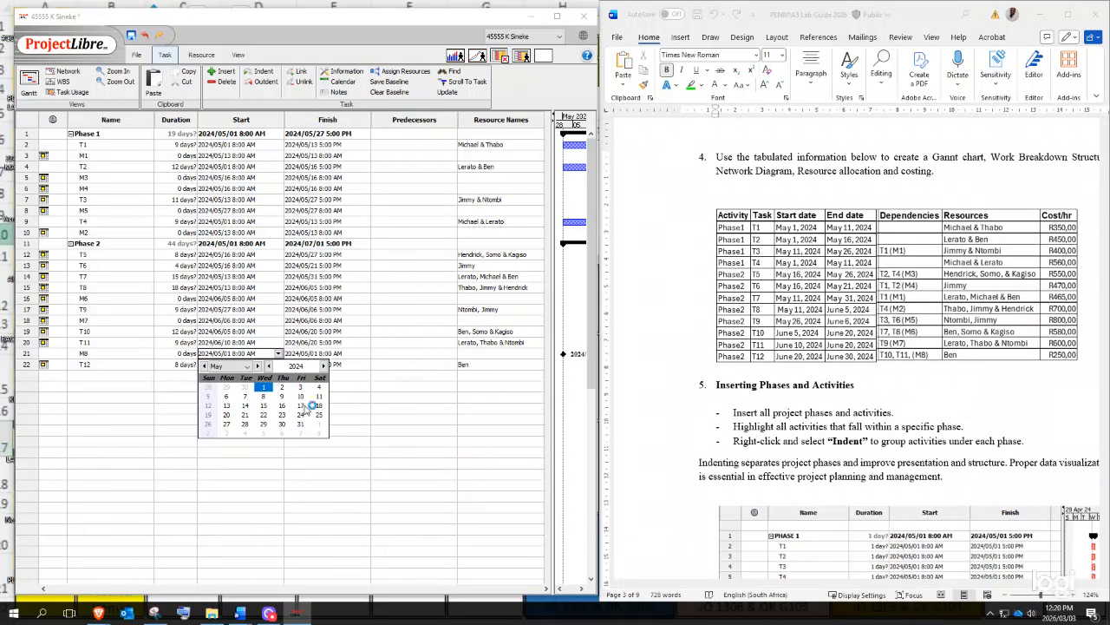
left_click(226, 415)
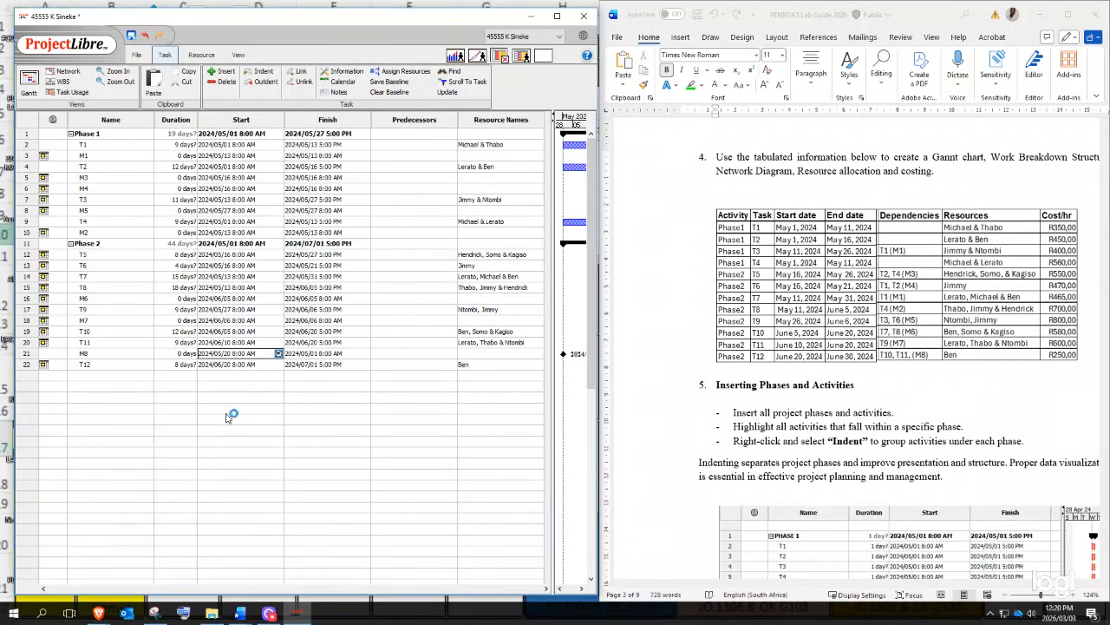
left_click(340, 397)
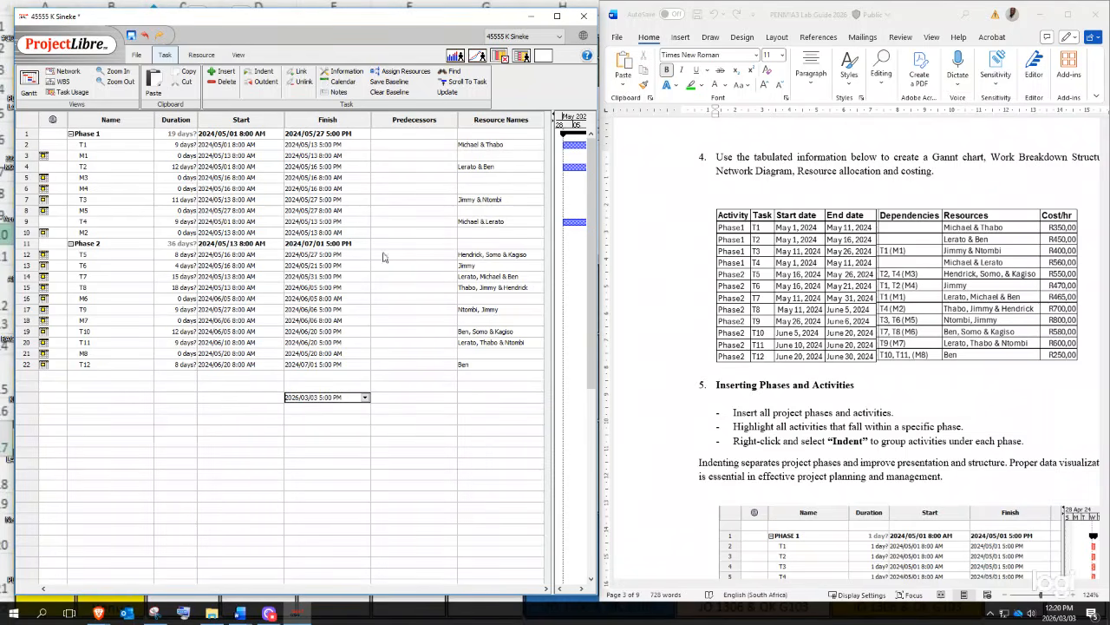
left_click(410, 178)
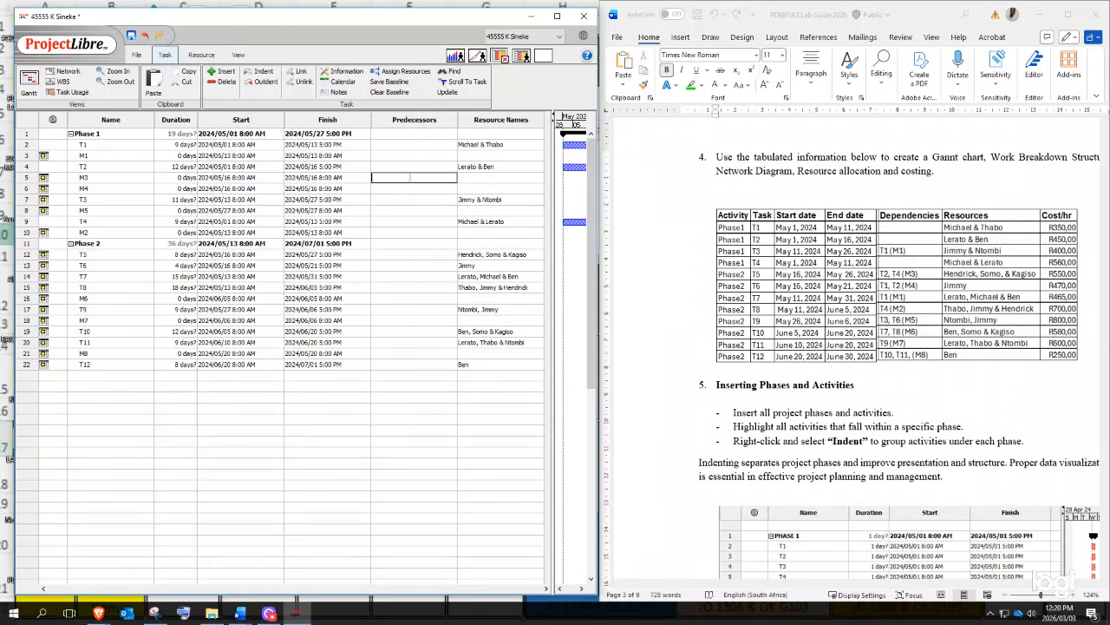
- Maximise ProjectLibre and narrow the task table so the Gantt chart gets more room
left_click(1040, 15)
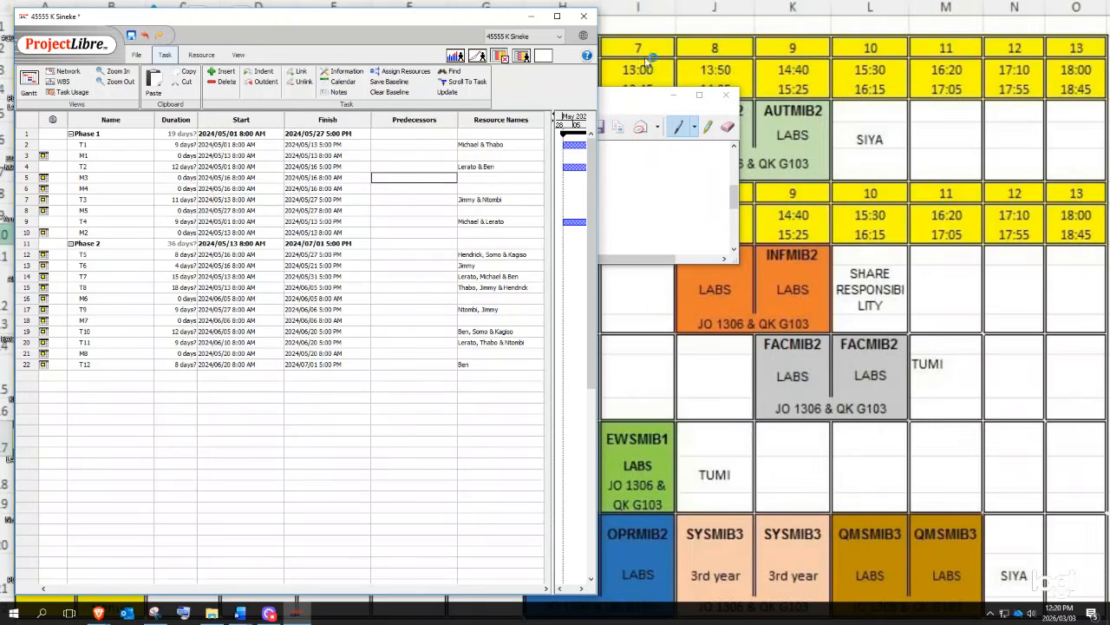
left_click(558, 17)
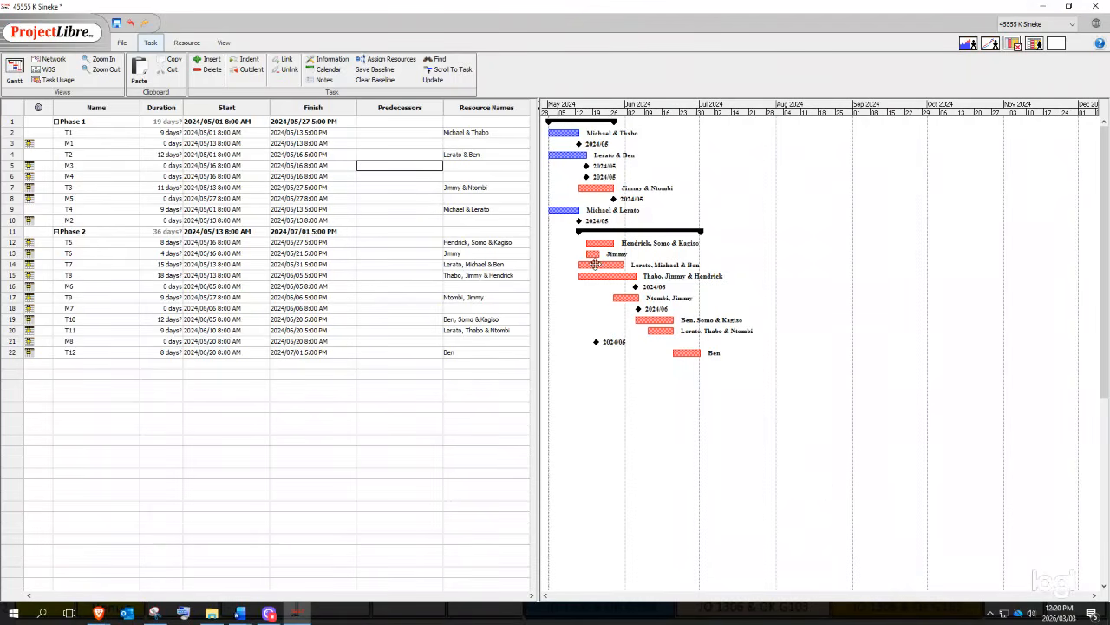
left_click_drag(539, 288, 497, 286)
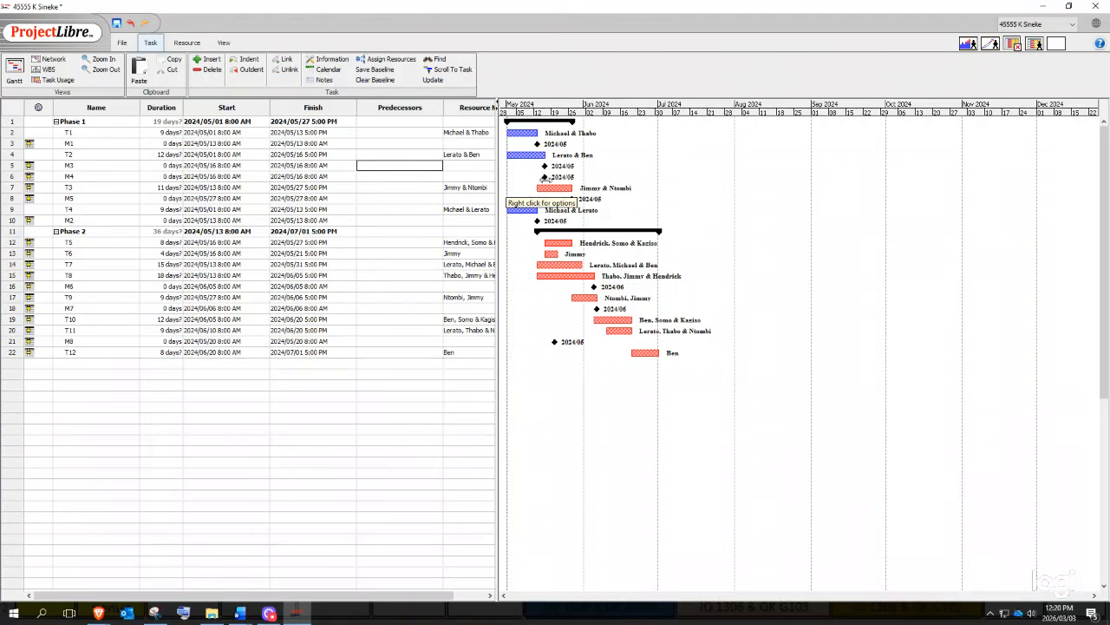
- Check the lab guide, then show Resource Names in full beside an empty Predecessors column
left_click(397, 232)
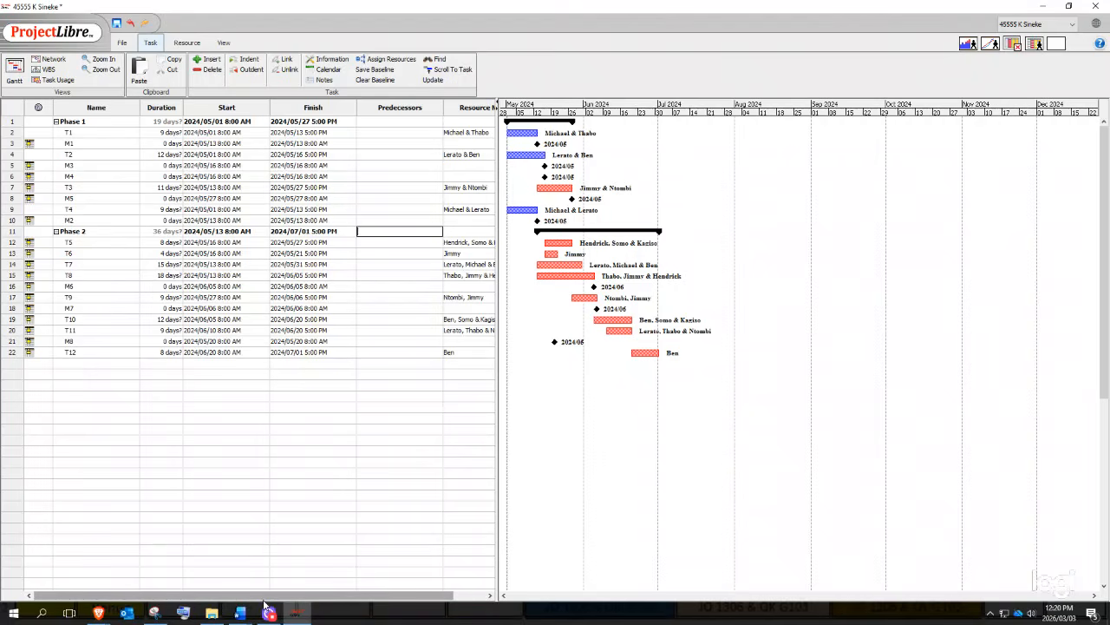
mouse_move(240, 612)
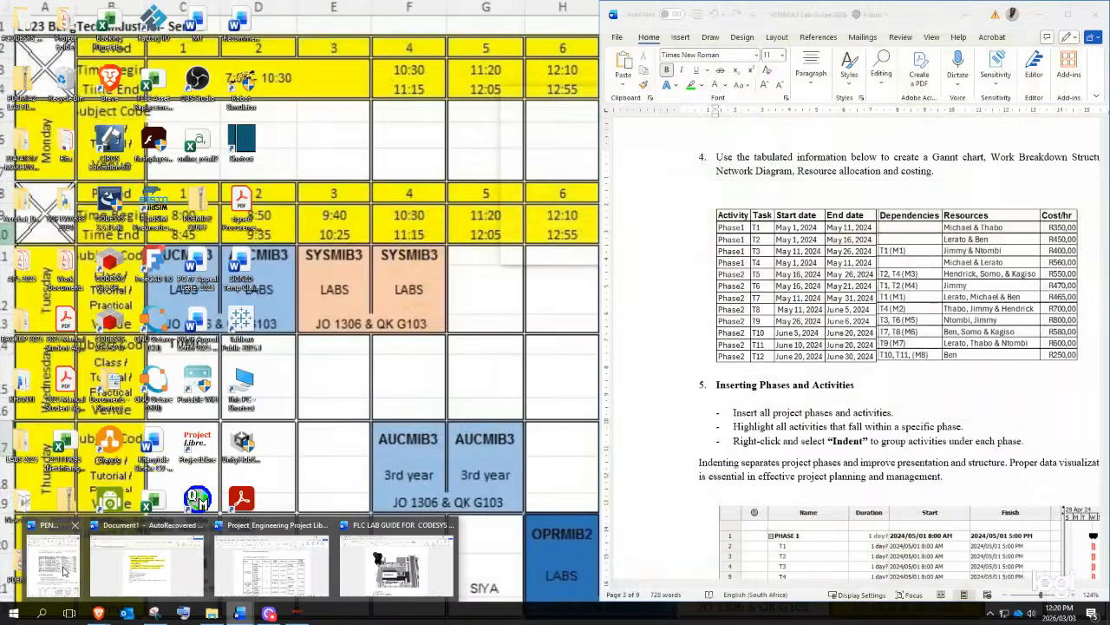
left_click(59, 566)
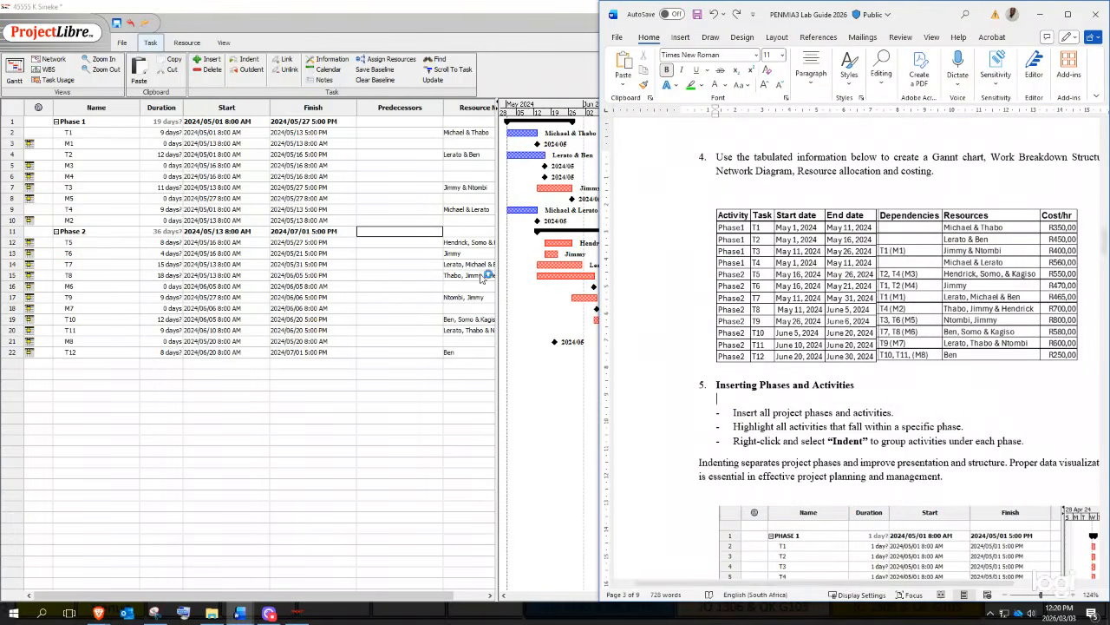
mouse_move(497, 285)
left_mouse_down()
mouse_move(461, 287)
mouse_move(499, 291)
left_mouse_up()
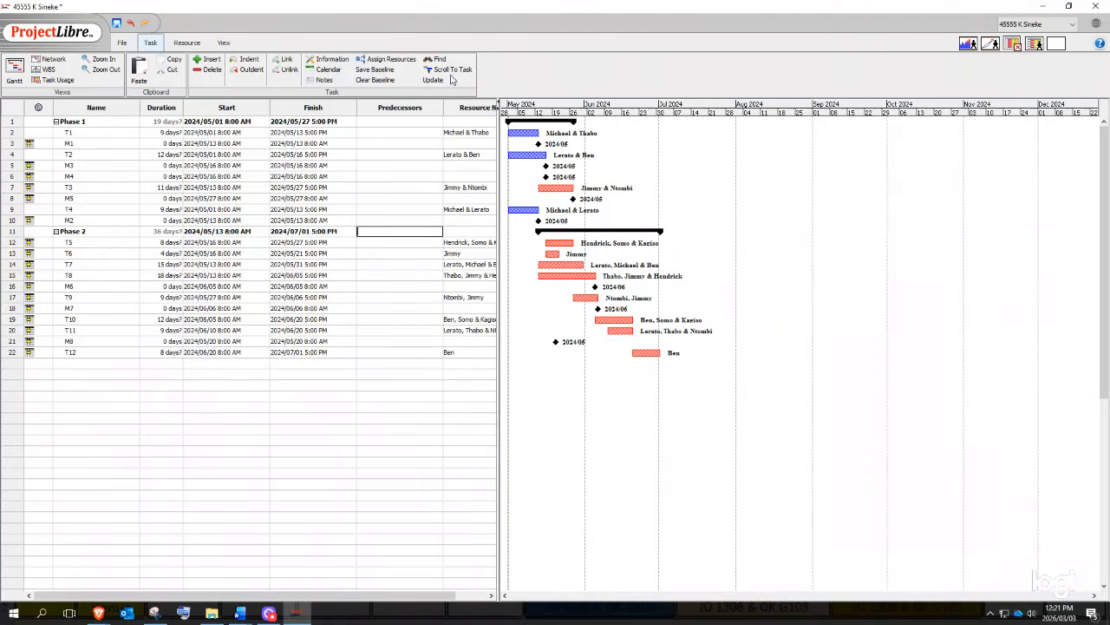
left_click(397, 109)
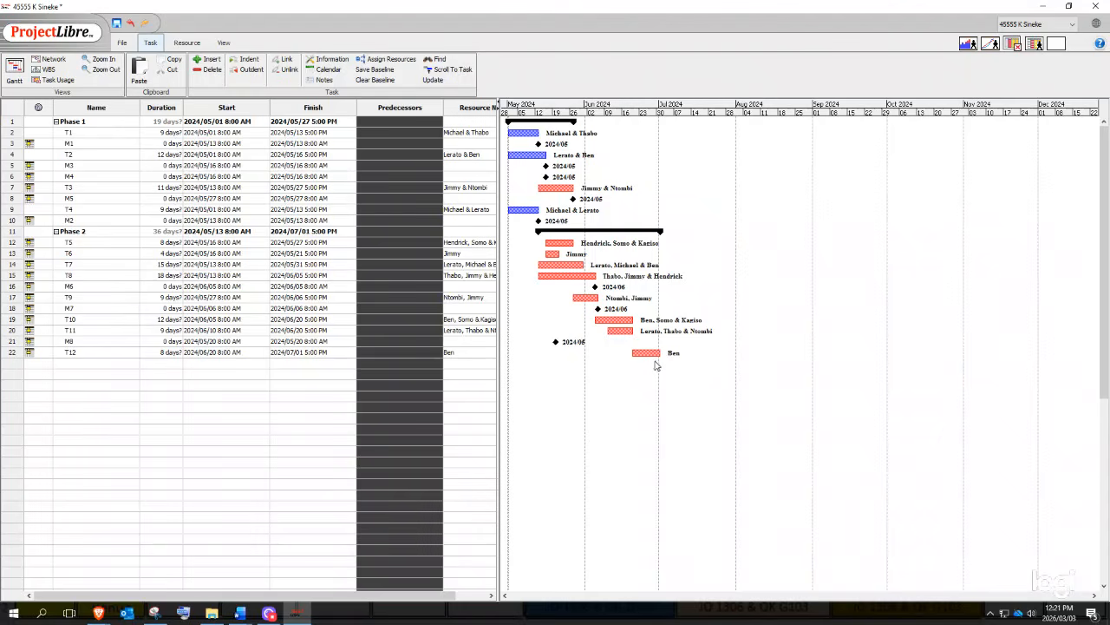
left_click(479, 341)
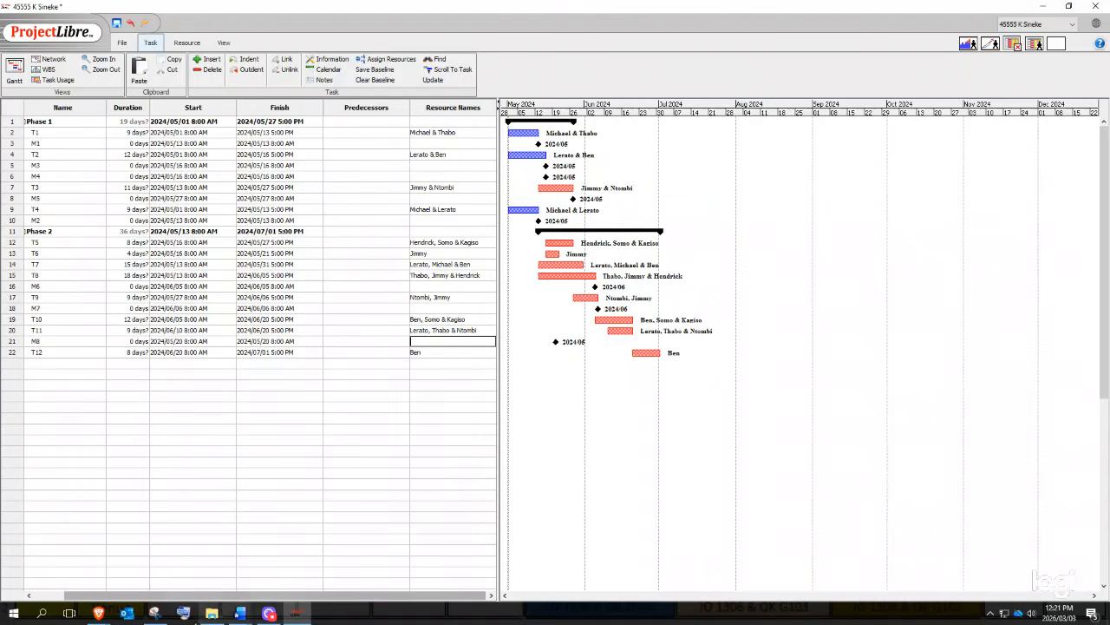
left_click(244, 614)
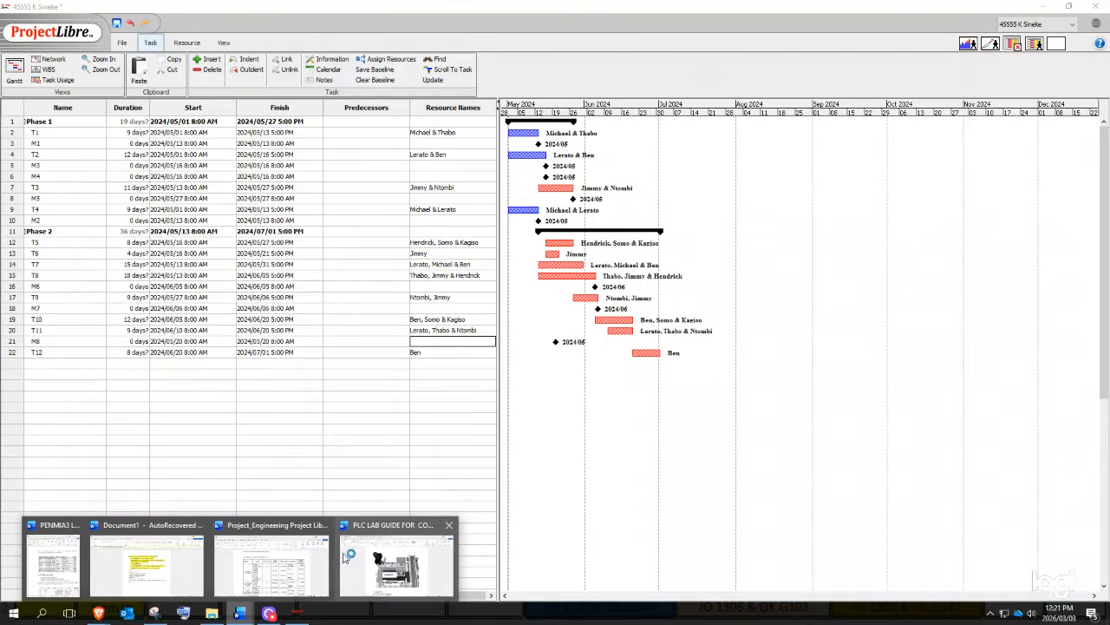
left_click(54, 562)
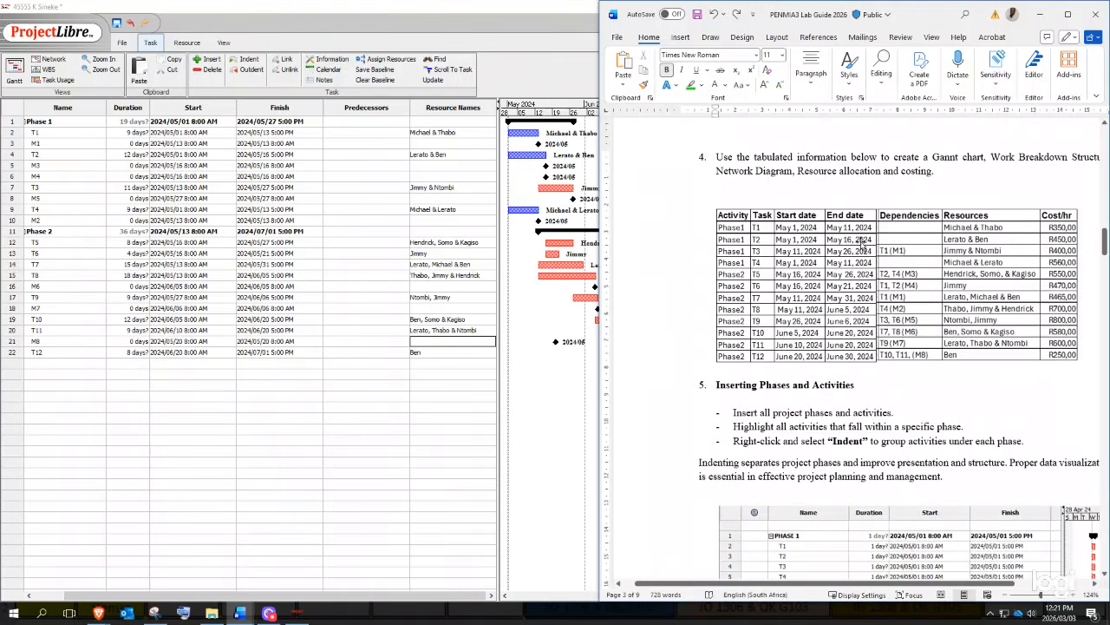
left_click(911, 219)
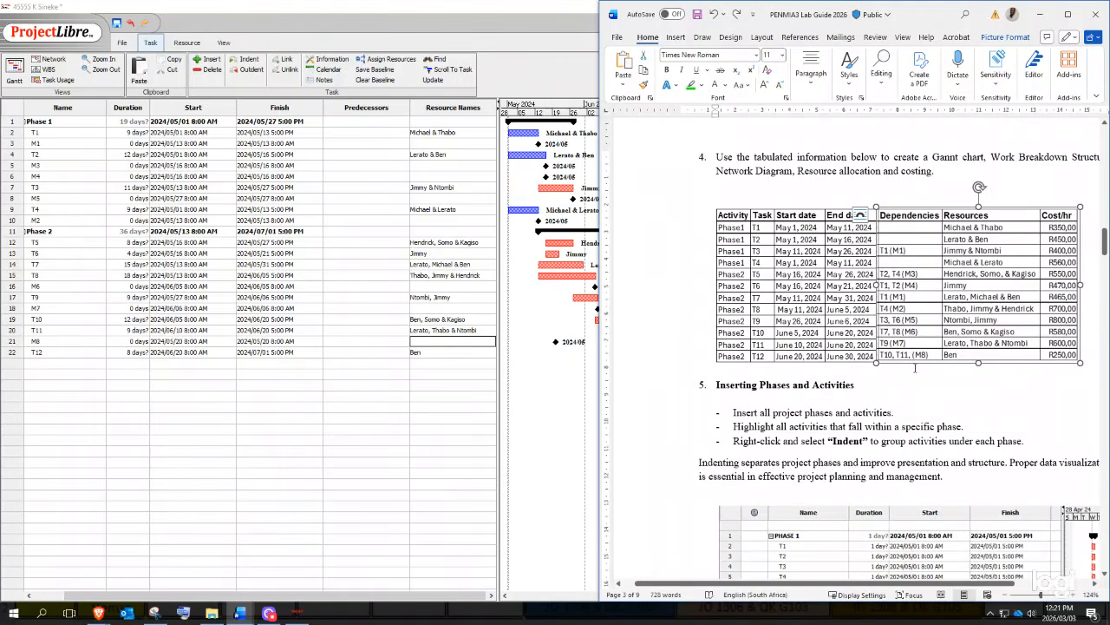
left_click(912, 399)
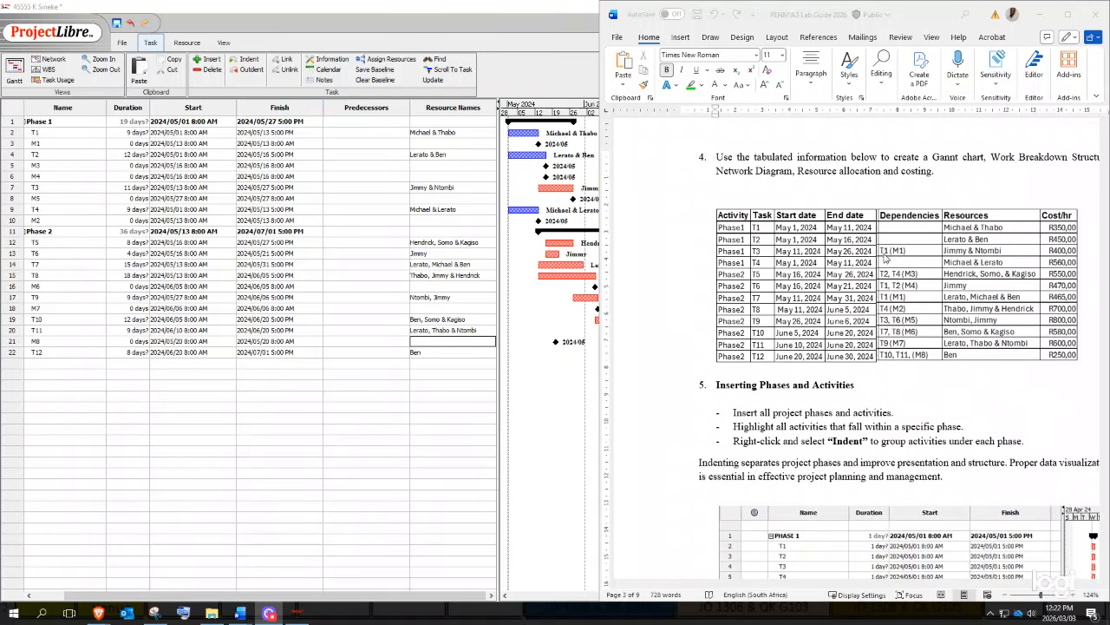
left_click(12, 145)
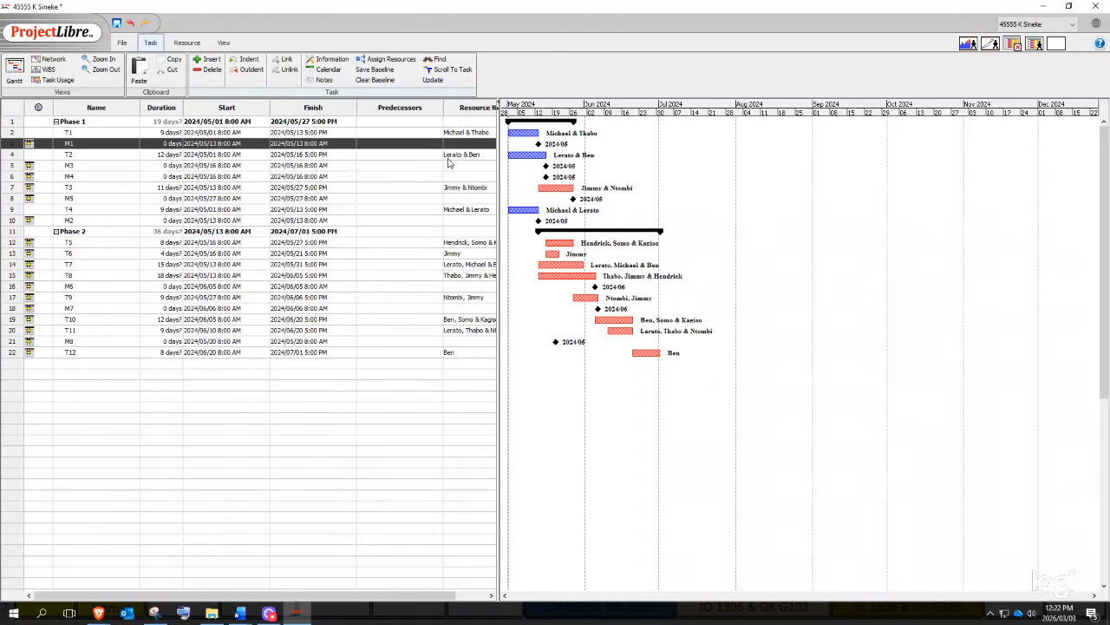
- Compare against the lab guide and edit the M4 and T3 task names
mouse_move(244, 616)
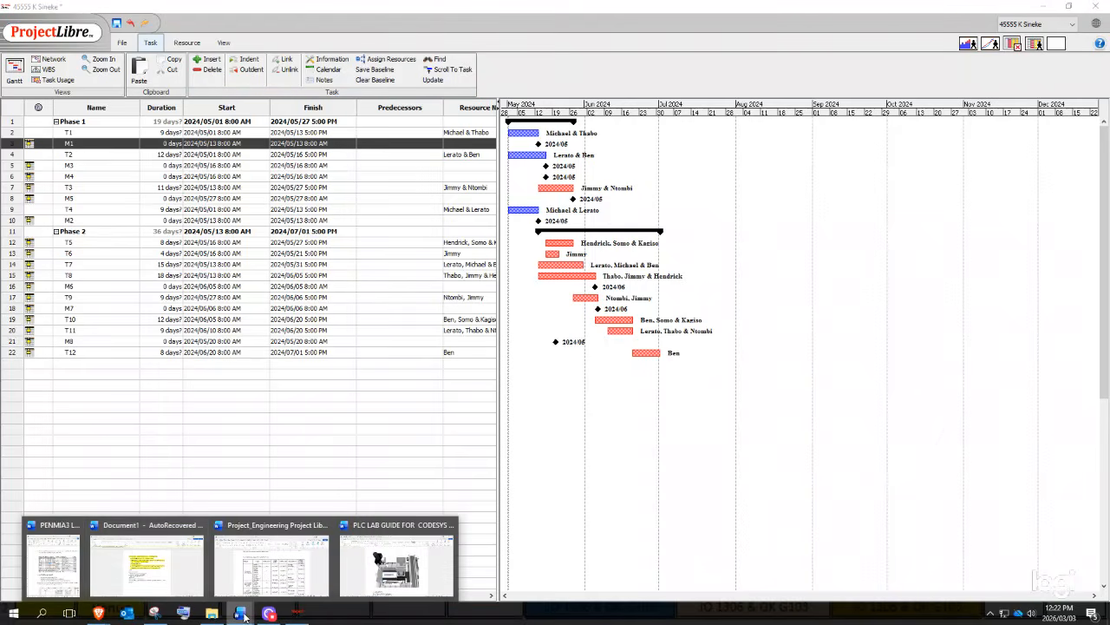
left_click(78, 556)
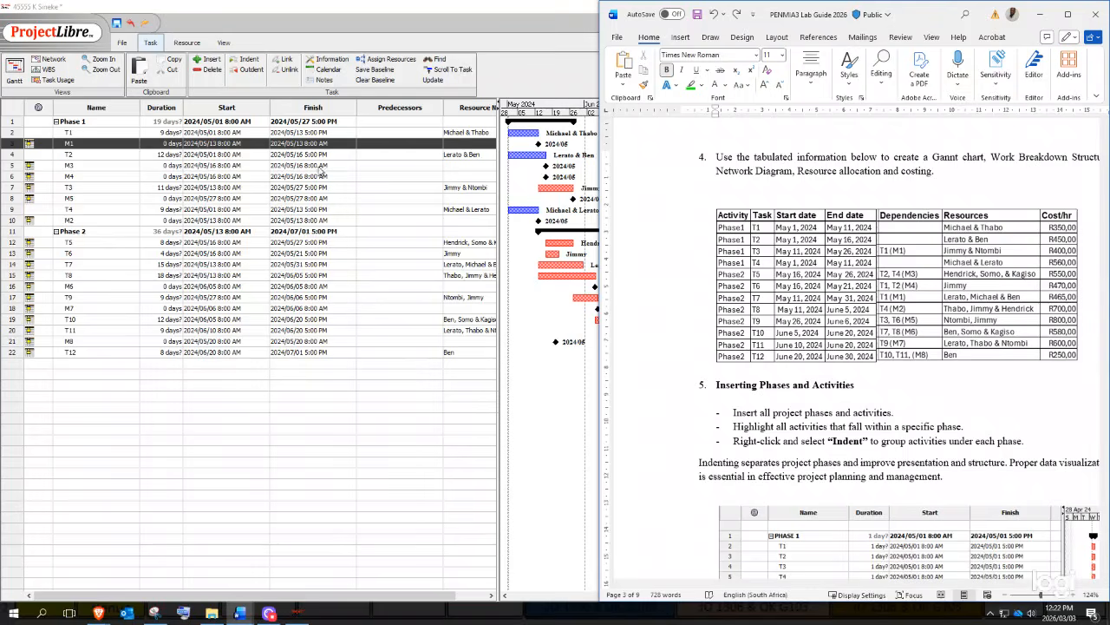
double_click(115, 176)
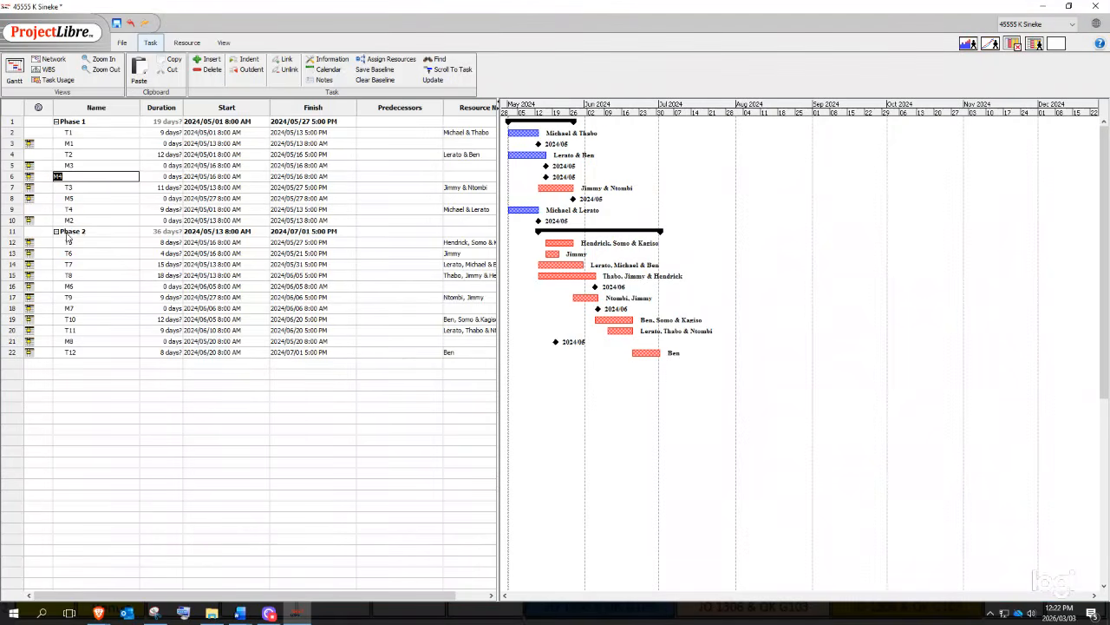
double_click(76, 188)
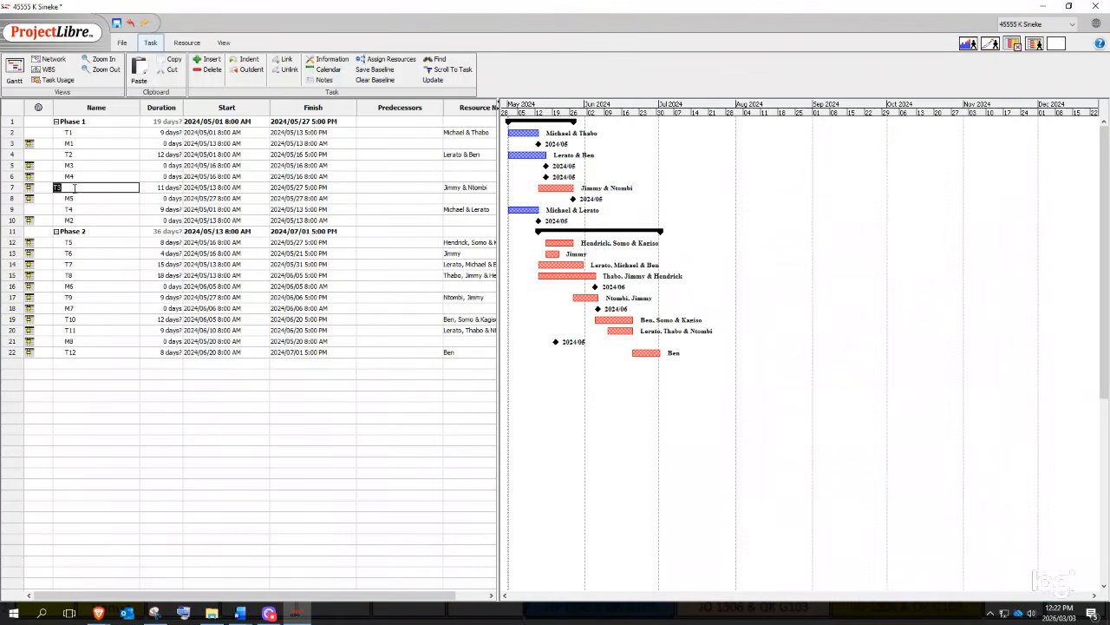
left_click(10, 190)
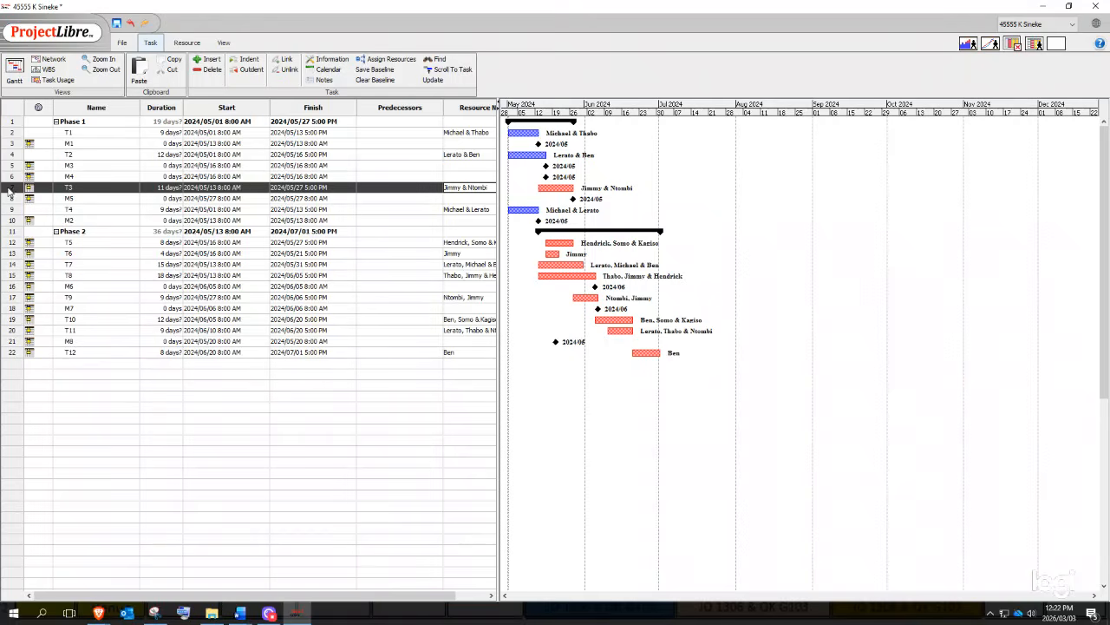
- Touch up T3's predecessors and the T1 and T2 names, then select all rows
left_click(374, 187)
double_click(362, 187)
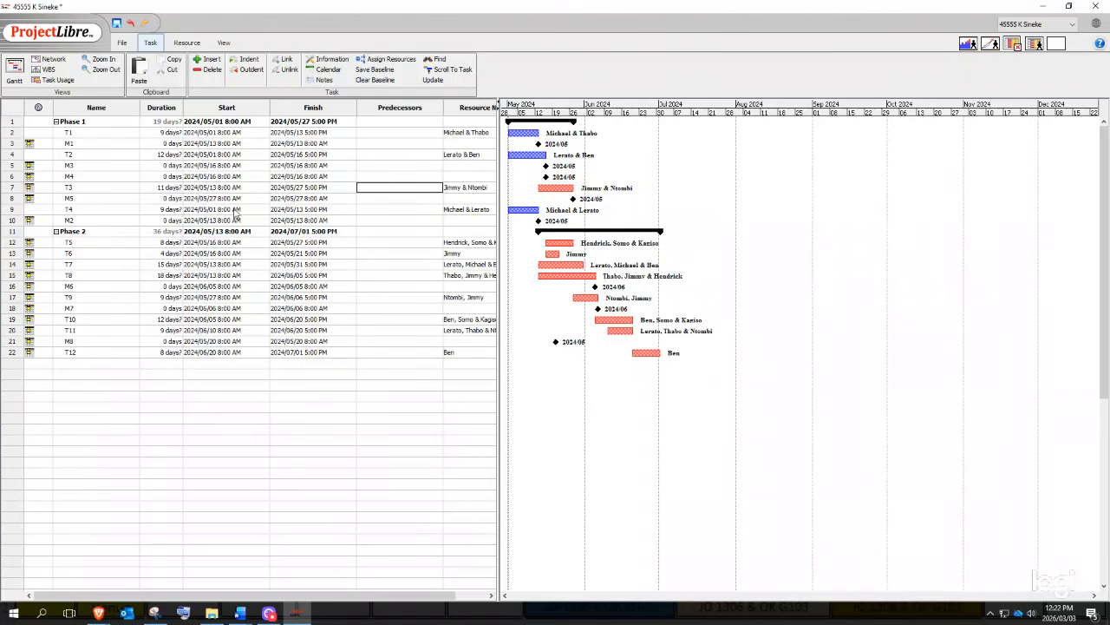
double_click(70, 133)
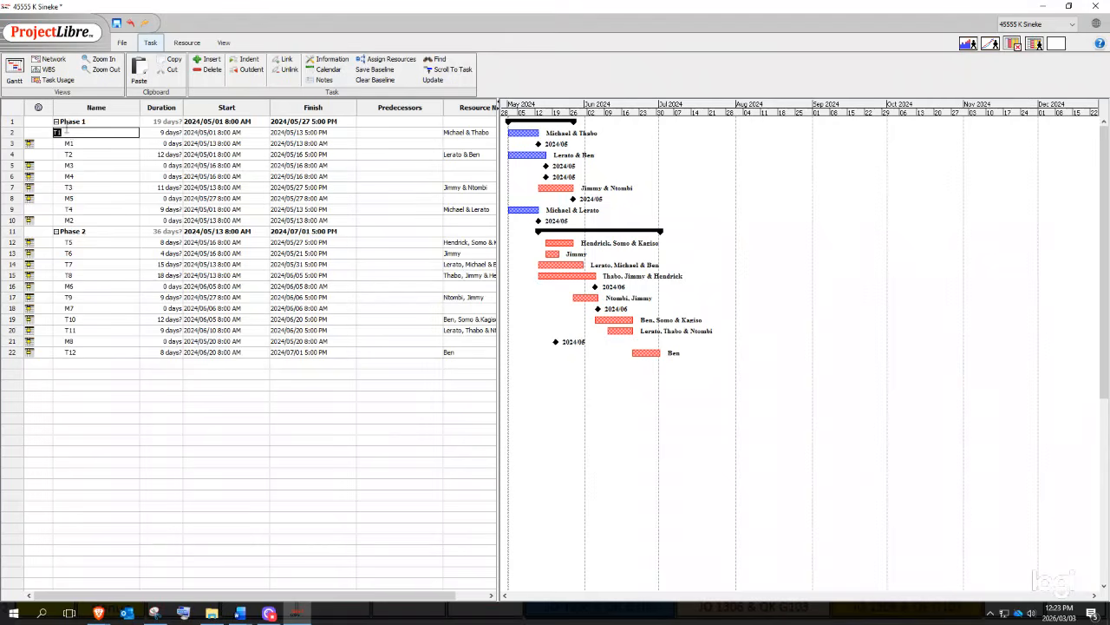
double_click(80, 155)
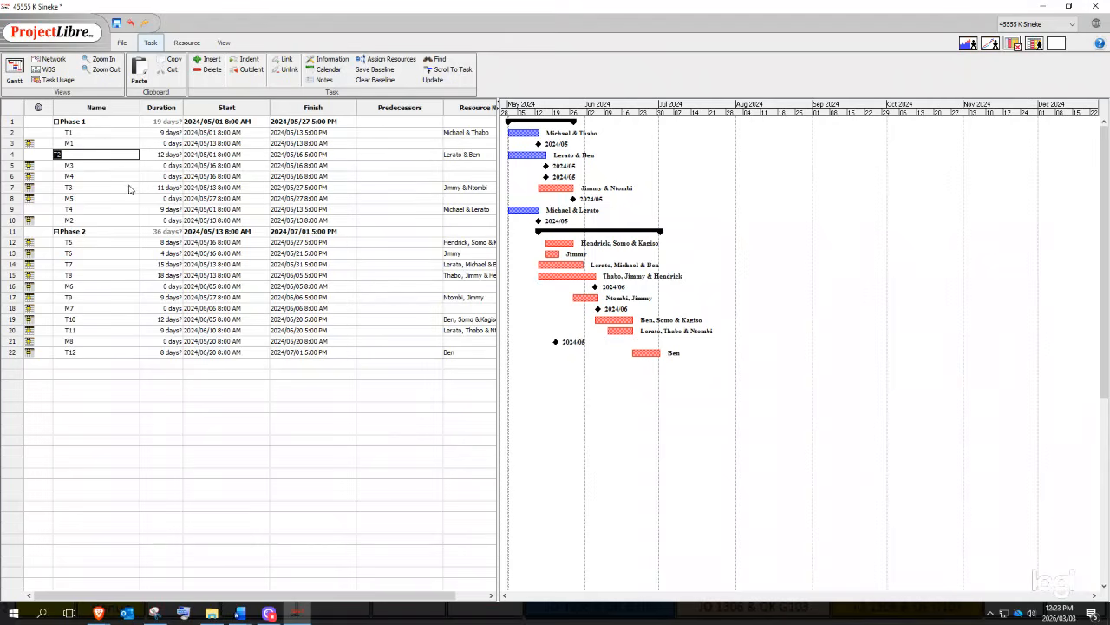
left_click(366, 167)
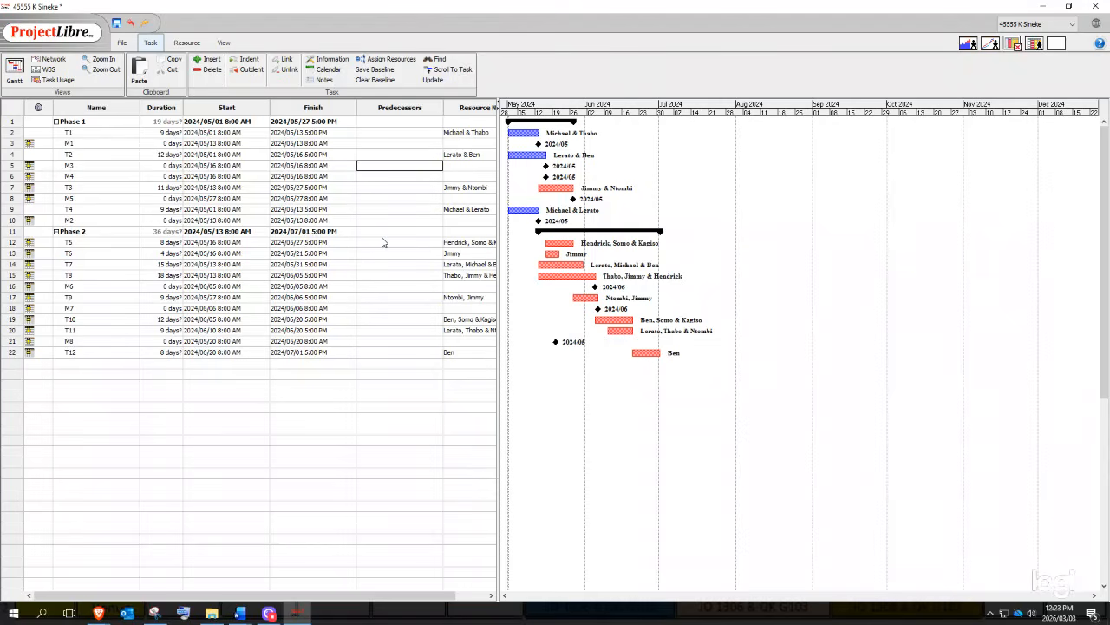
left_click(18, 110)
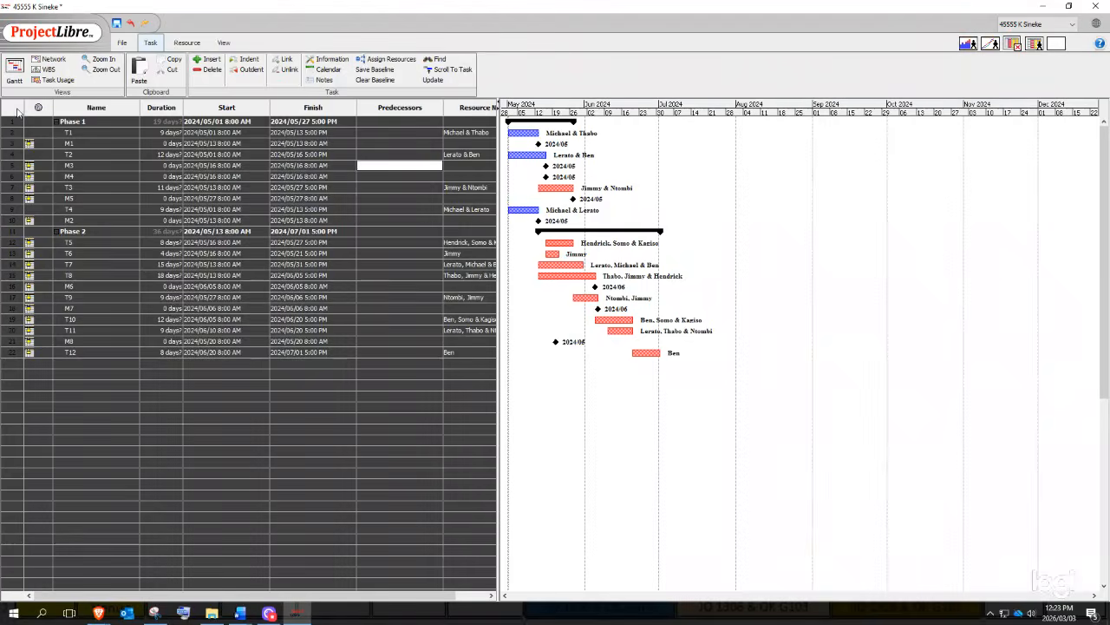
- Select the Phase 1 row and then the T1 through T4 rows in turn
left_click(153, 210)
left_click(12, 122)
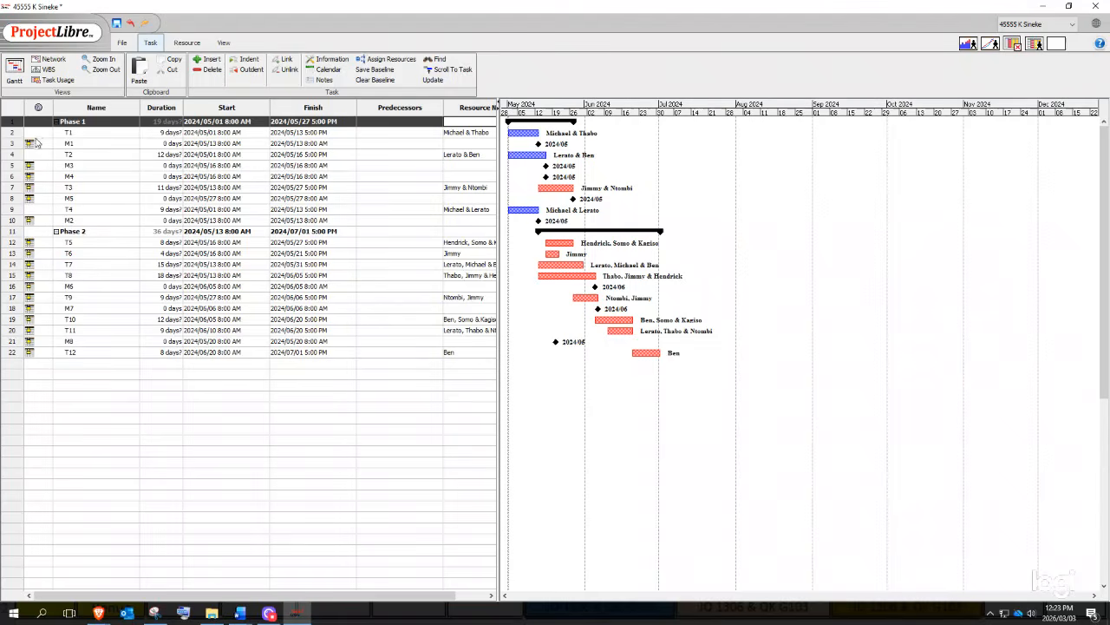
double_click(101, 131)
left_click(7, 135)
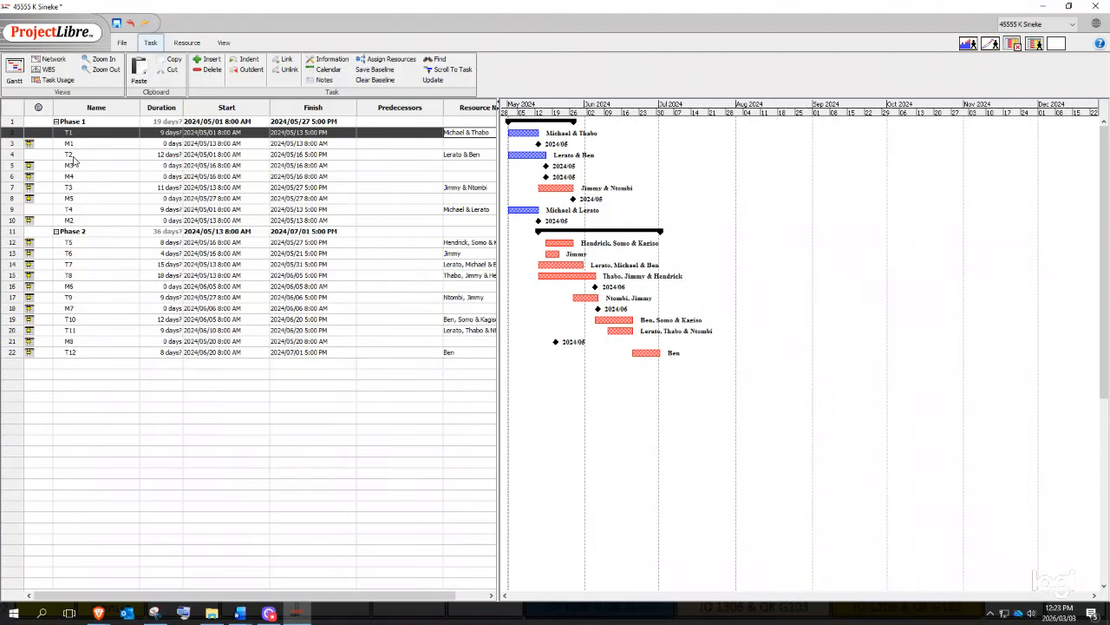
left_click(14, 156)
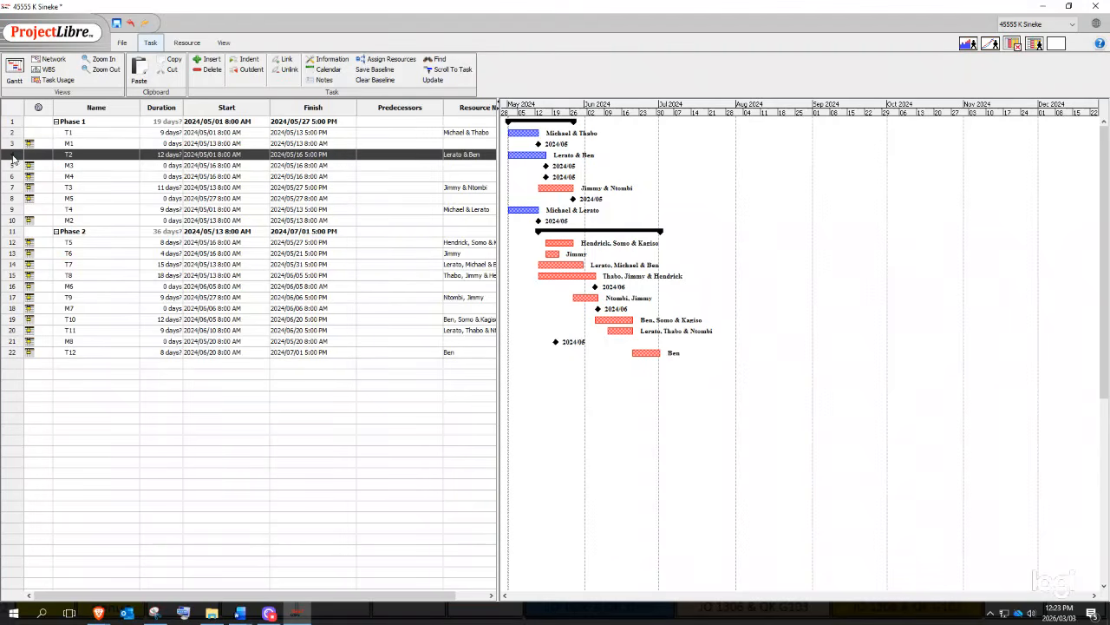
left_click(75, 191)
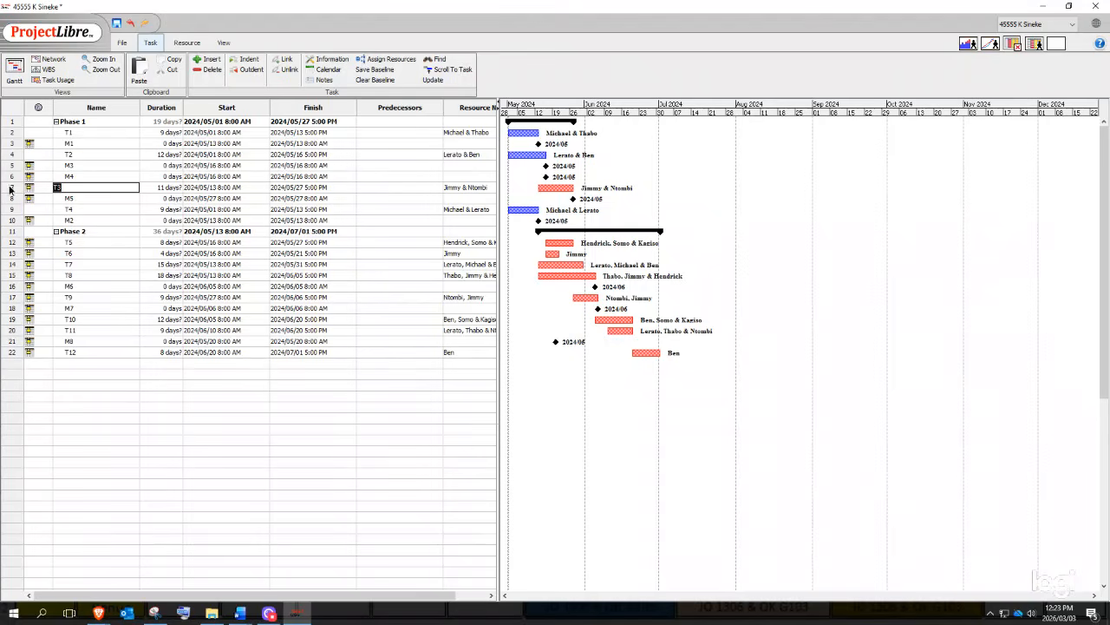
left_click(11, 190)
left_click(62, 210)
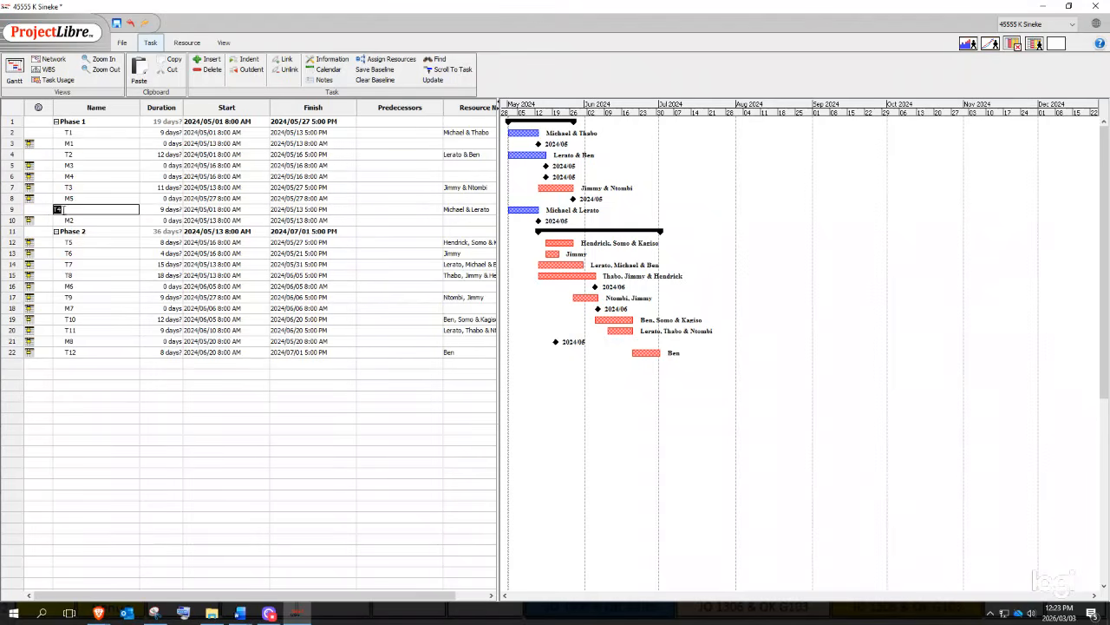
left_click(12, 212)
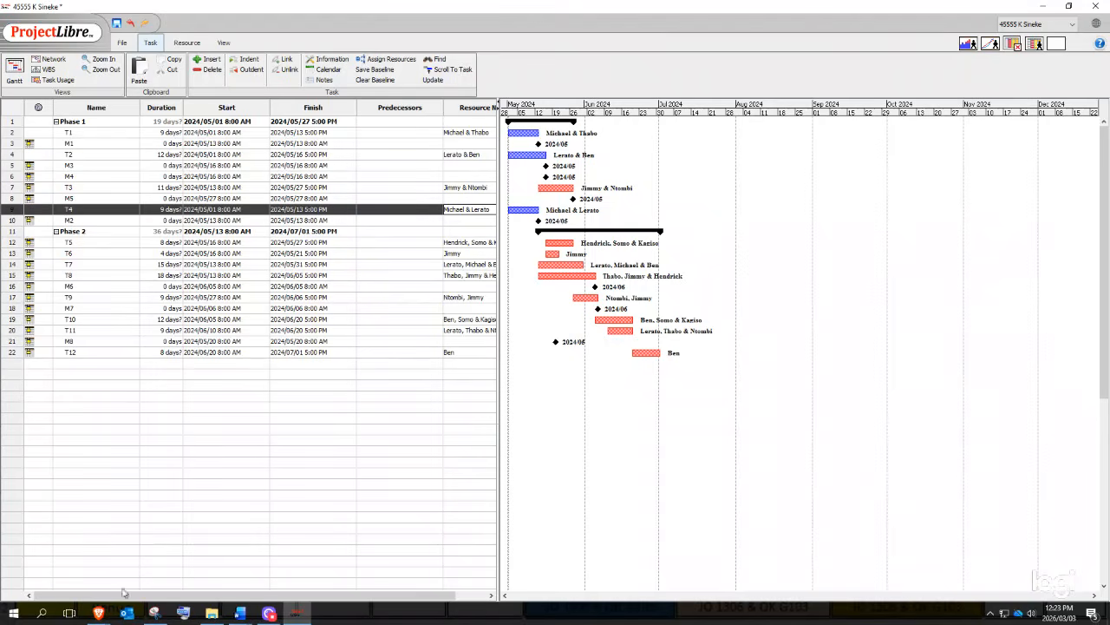
- Check the lab guide's dependency table and begin entering 2 as T3's predecessor
mouse_move(260, 614)
left_click(54, 563)
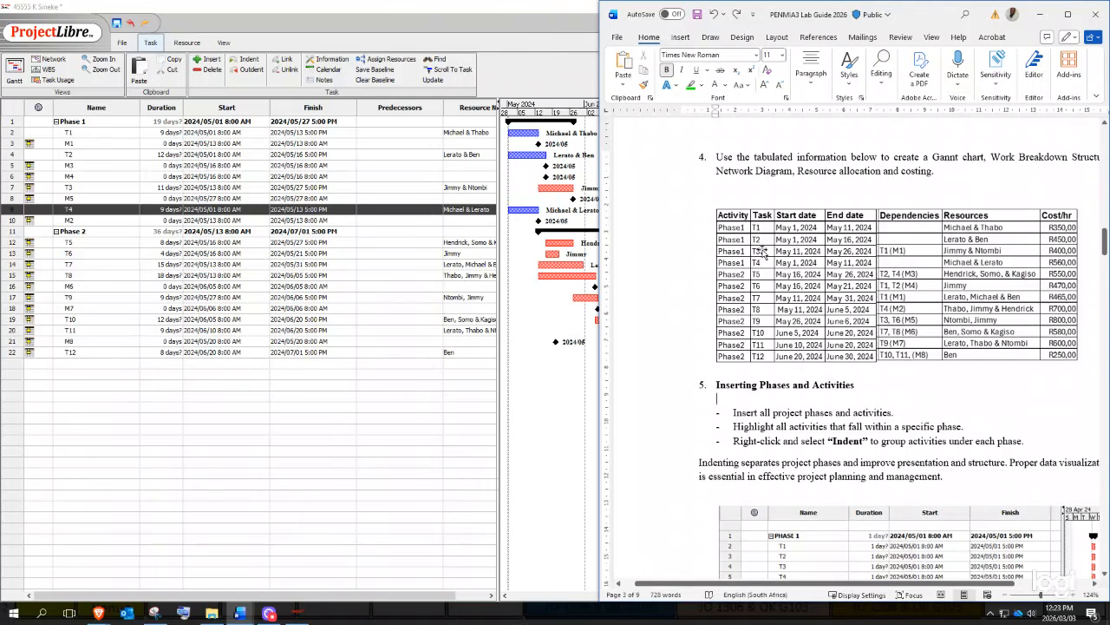
left_click(18, 189)
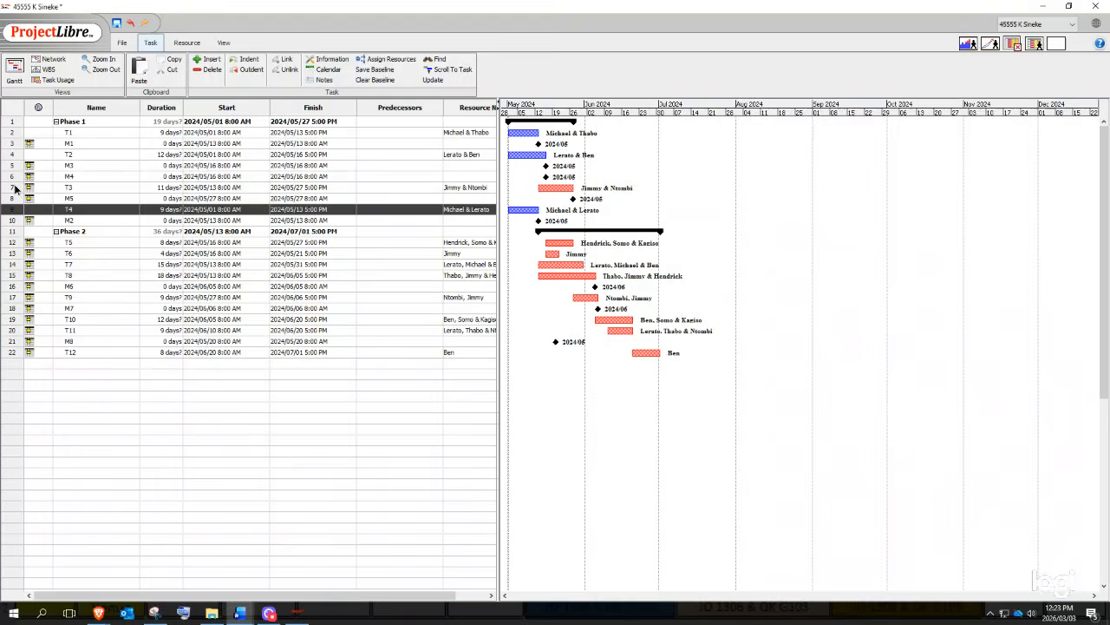
left_click(374, 188)
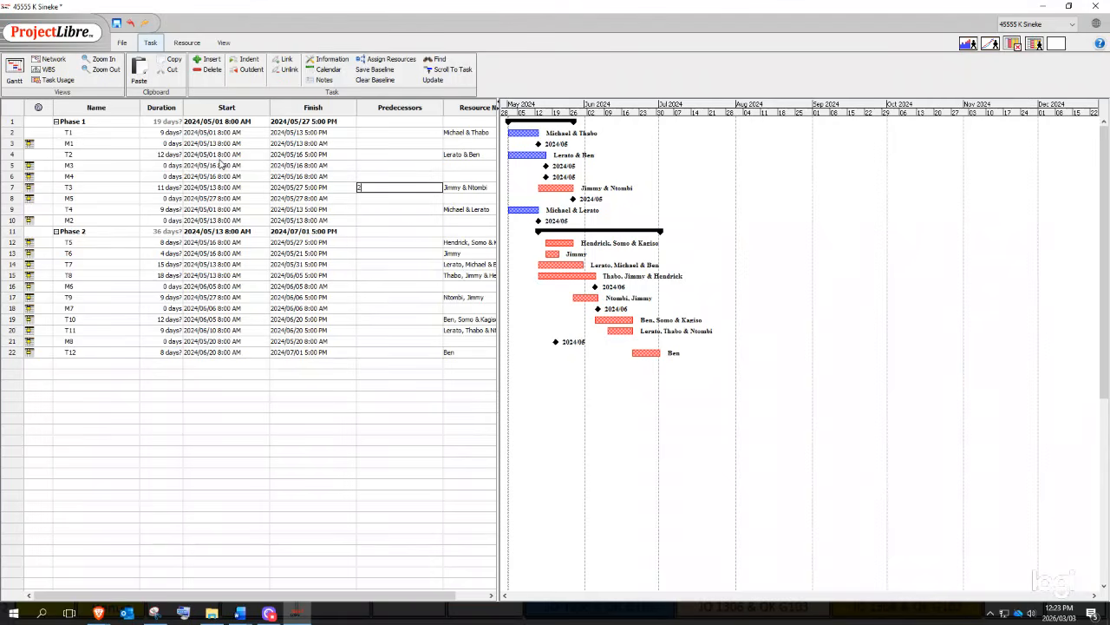
- Commit predecessor 2 for T3 so it follows T1 and starts 2024/05/14
key("Return")
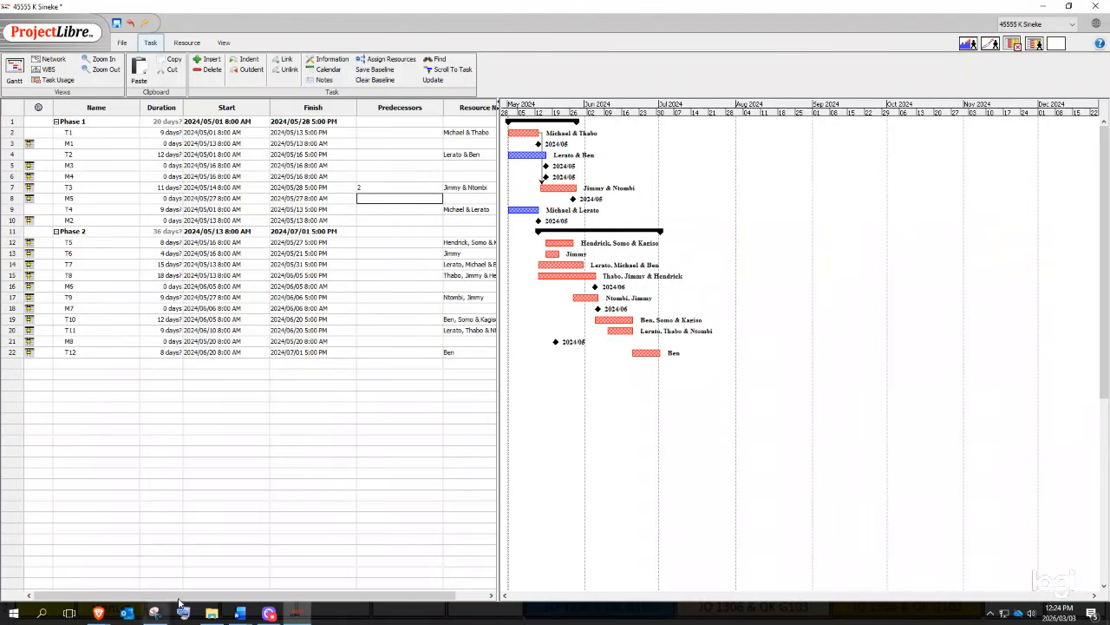
left_click(243, 614)
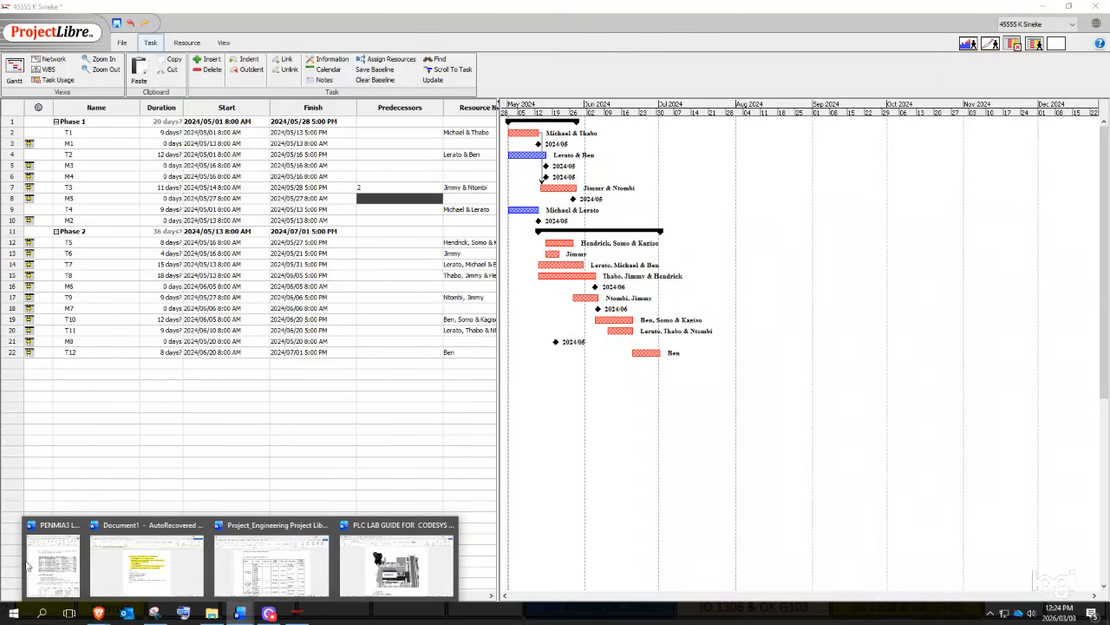
left_click(72, 552)
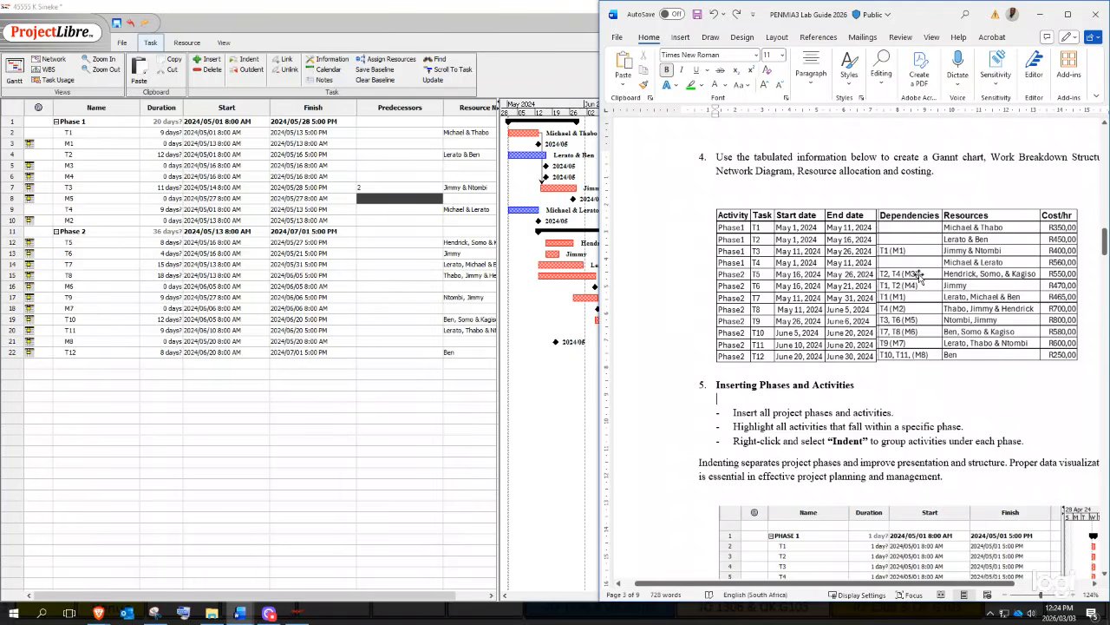
- Cross-check the lab guide's dependency table for T5 and the following tasks
left_click(14, 248)
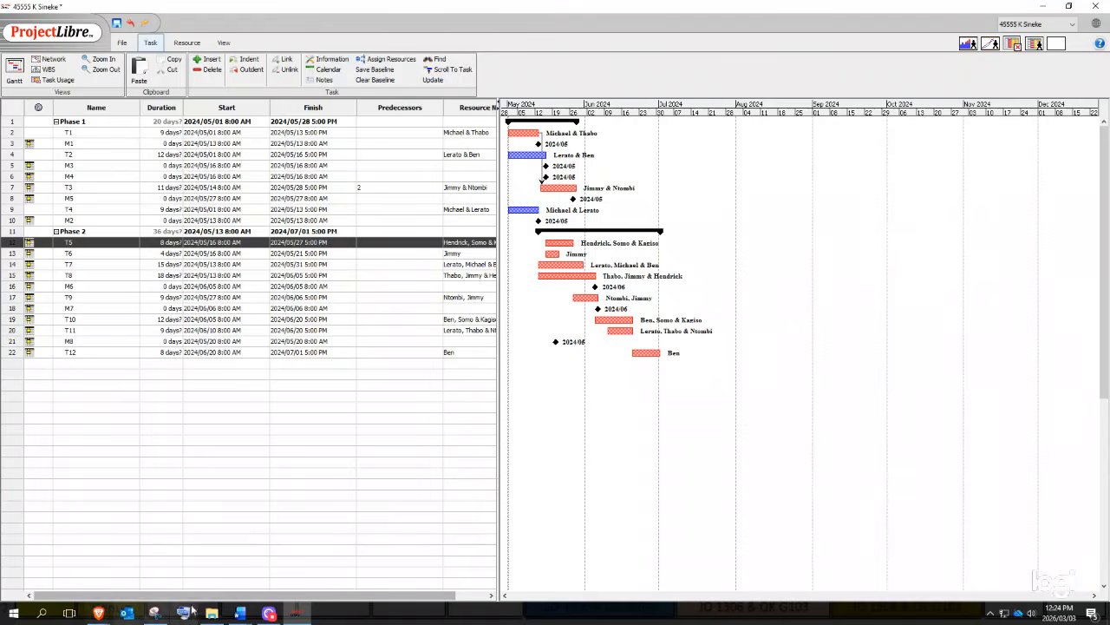
mouse_move(234, 618)
left_click(50, 551)
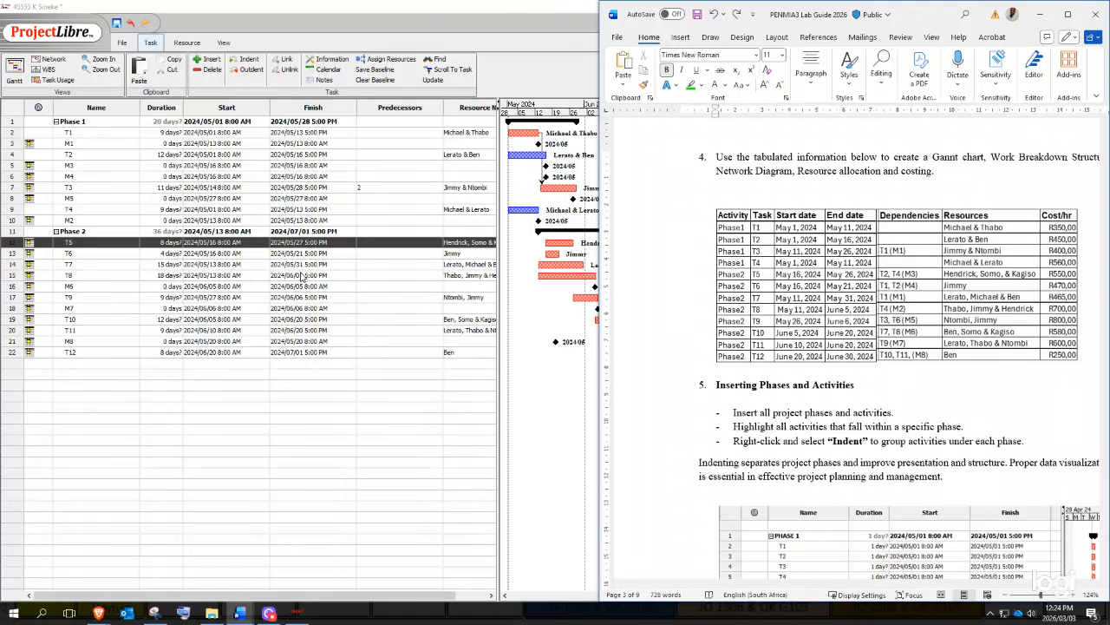
left_click(249, 197)
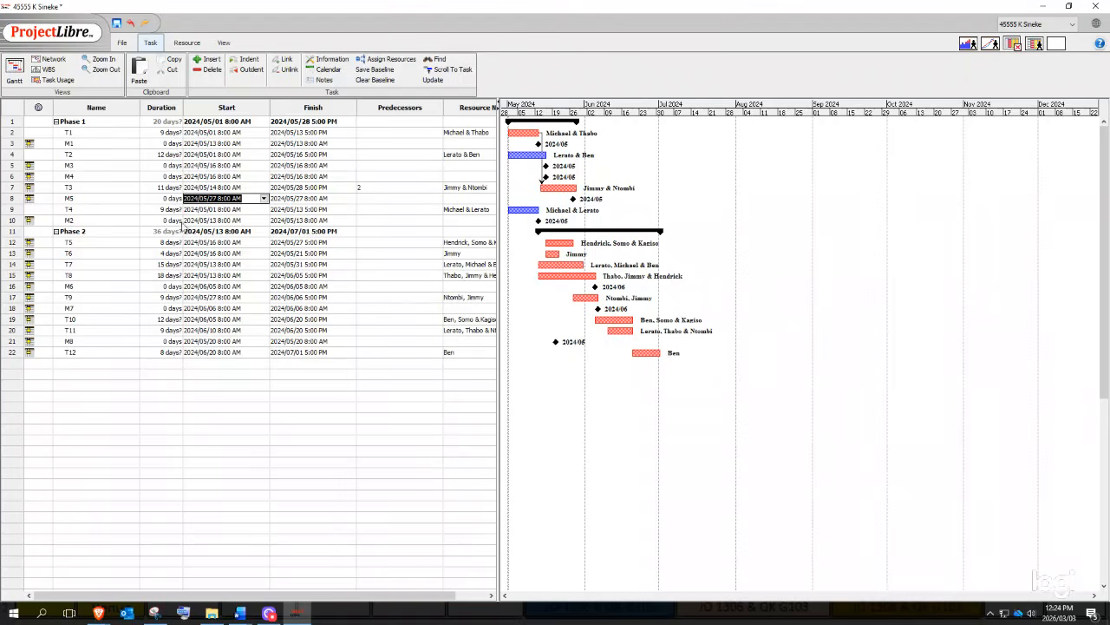
mouse_move(249, 614)
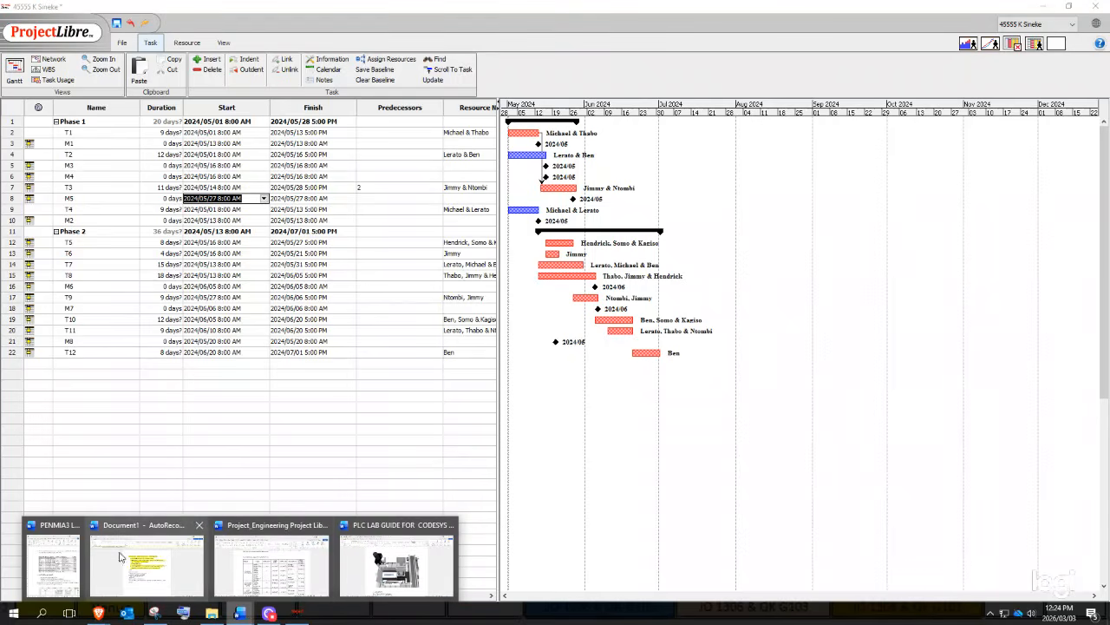
left_click(81, 563)
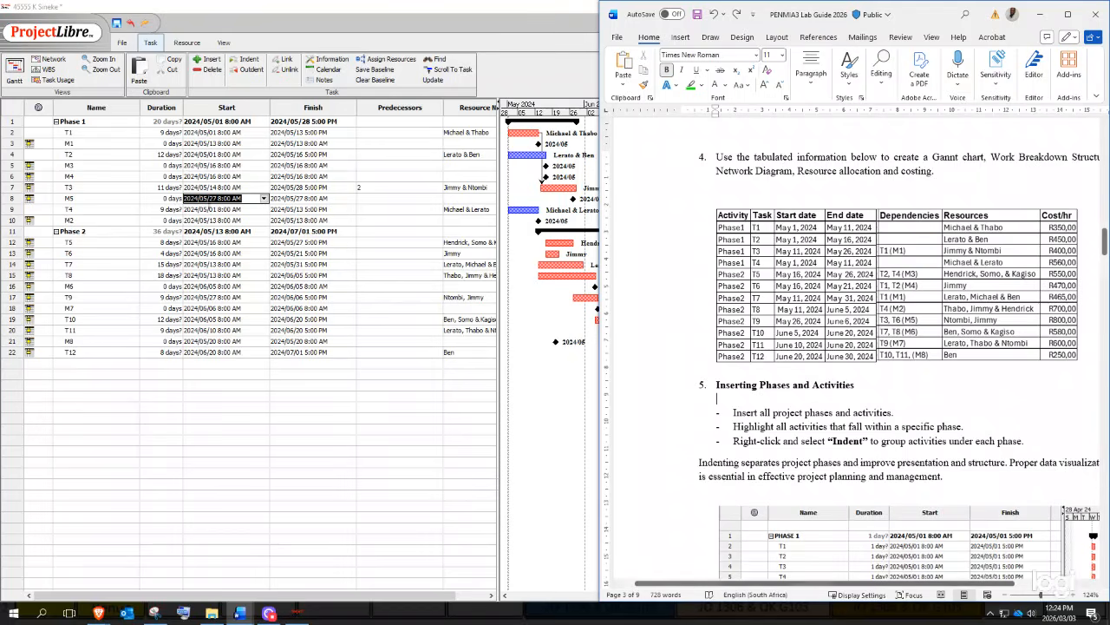
- Set T5's predecessors to rows 4;9
left_click(64, 242)
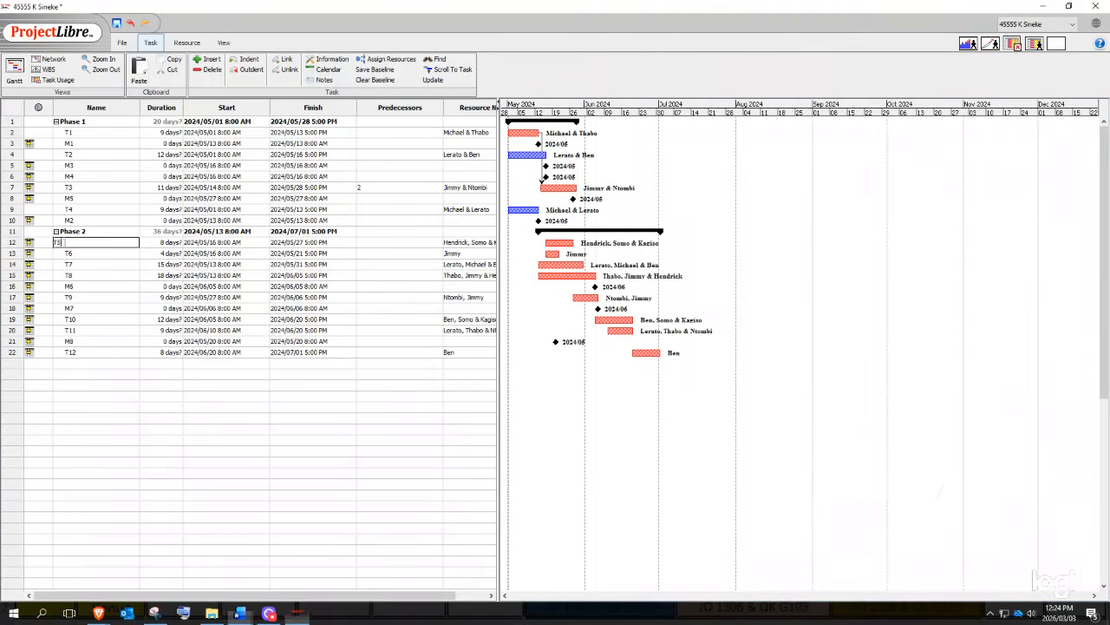
left_click(83, 246)
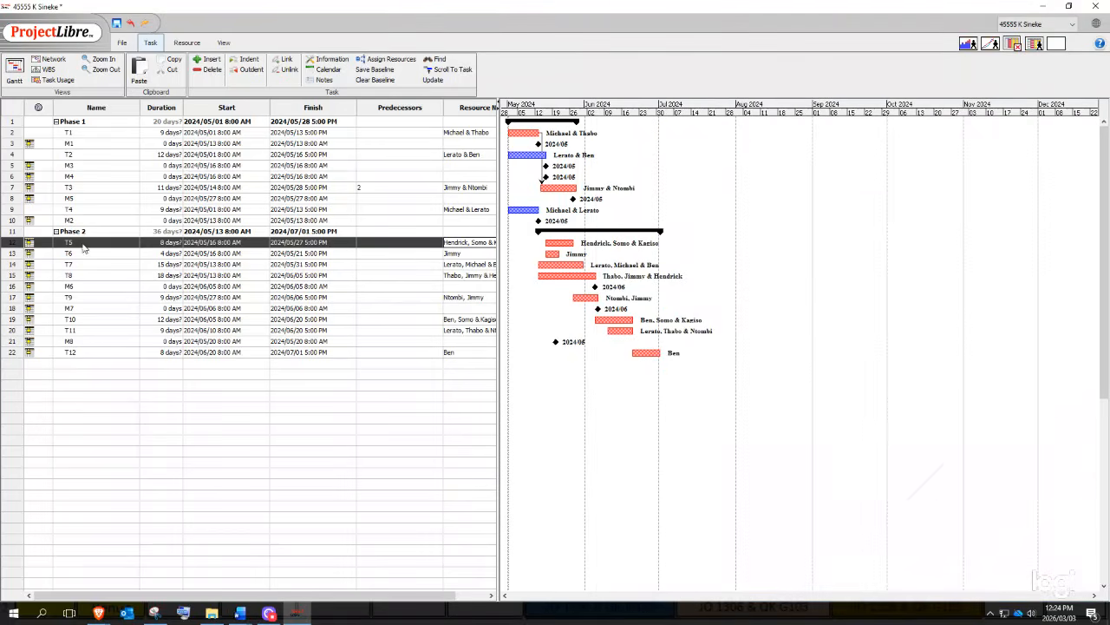
left_click(390, 242)
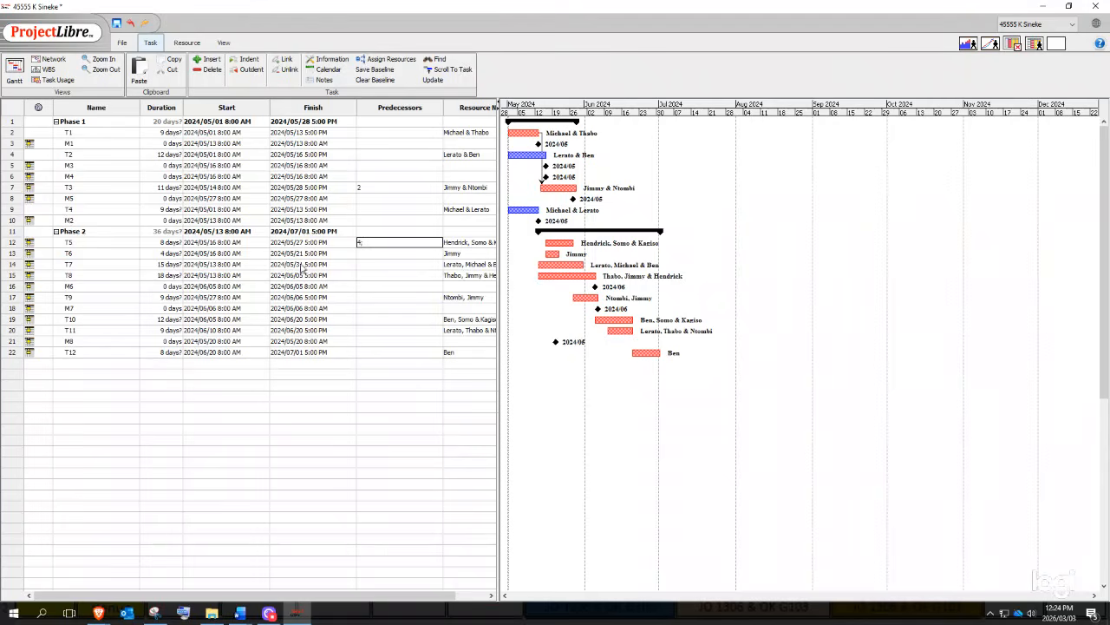
type(";9")
key("Return")
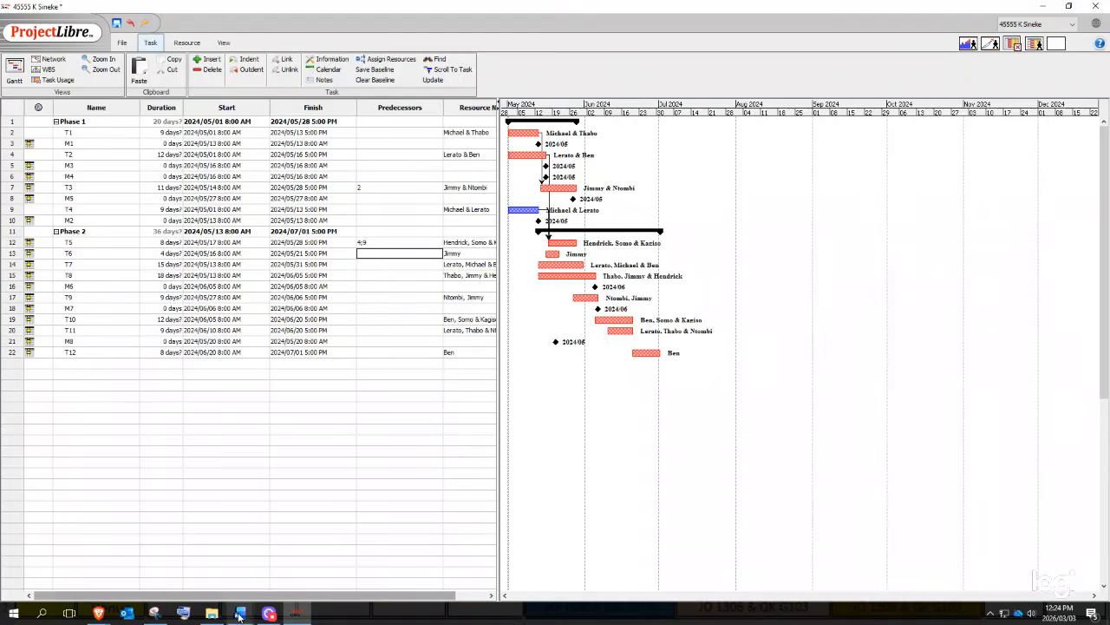
- Check the guide and set T6's predecessors to rows 2;4
mouse_move(211, 614)
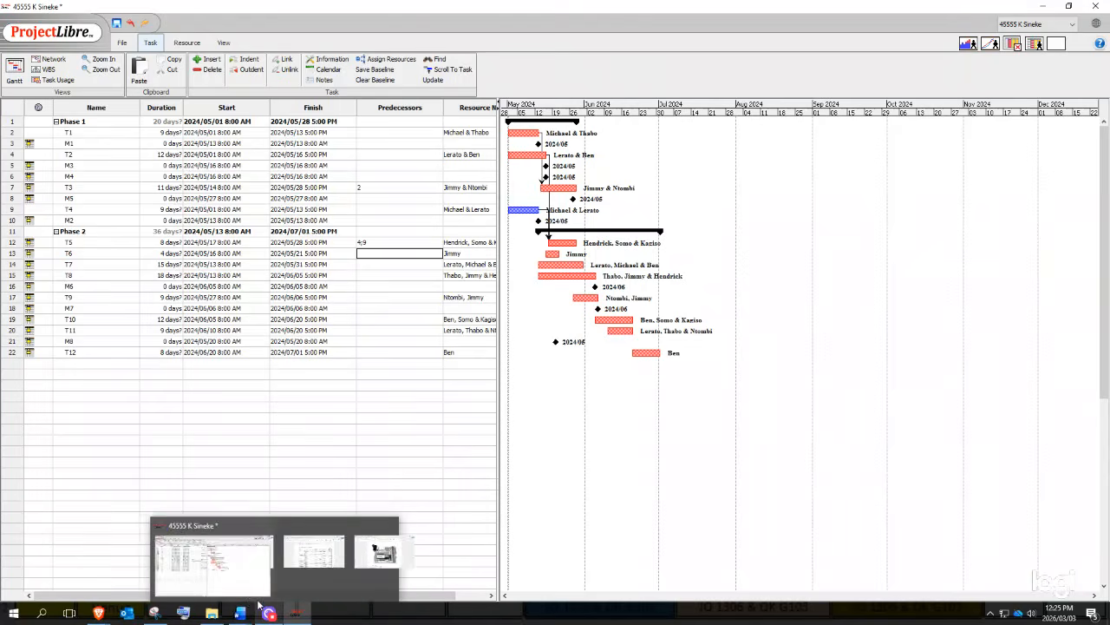
mouse_move(247, 613)
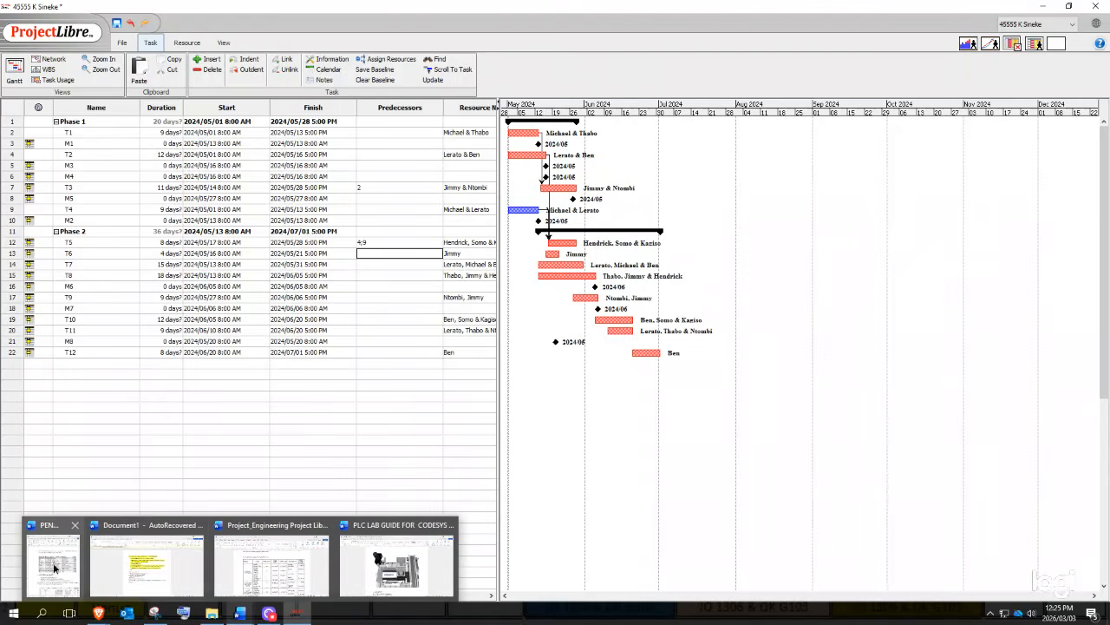
left_click(61, 569)
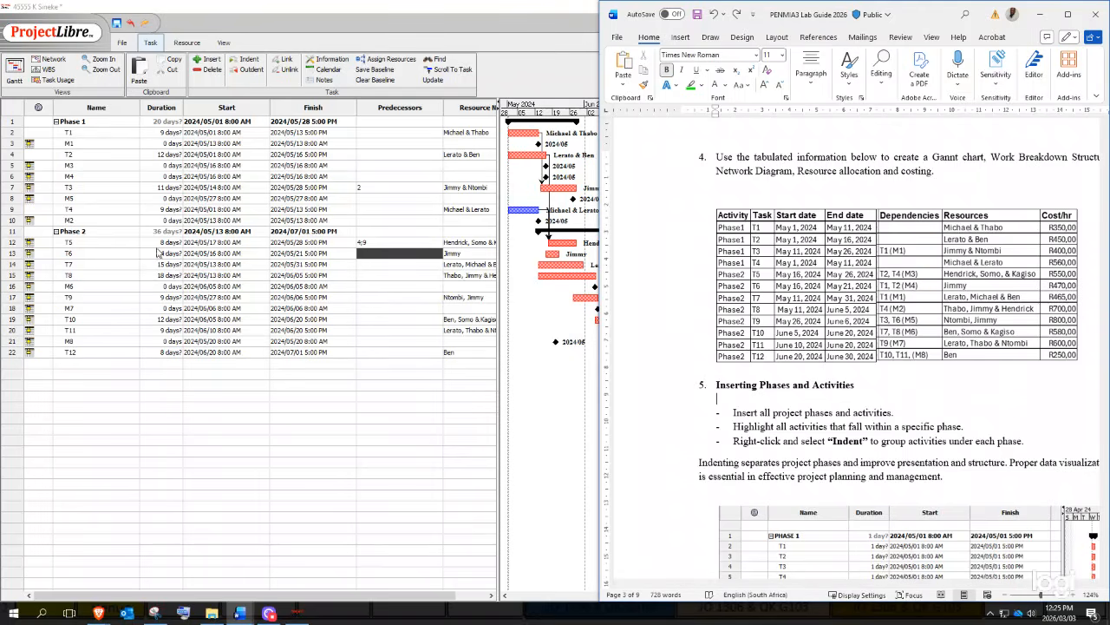
left_click(378, 258)
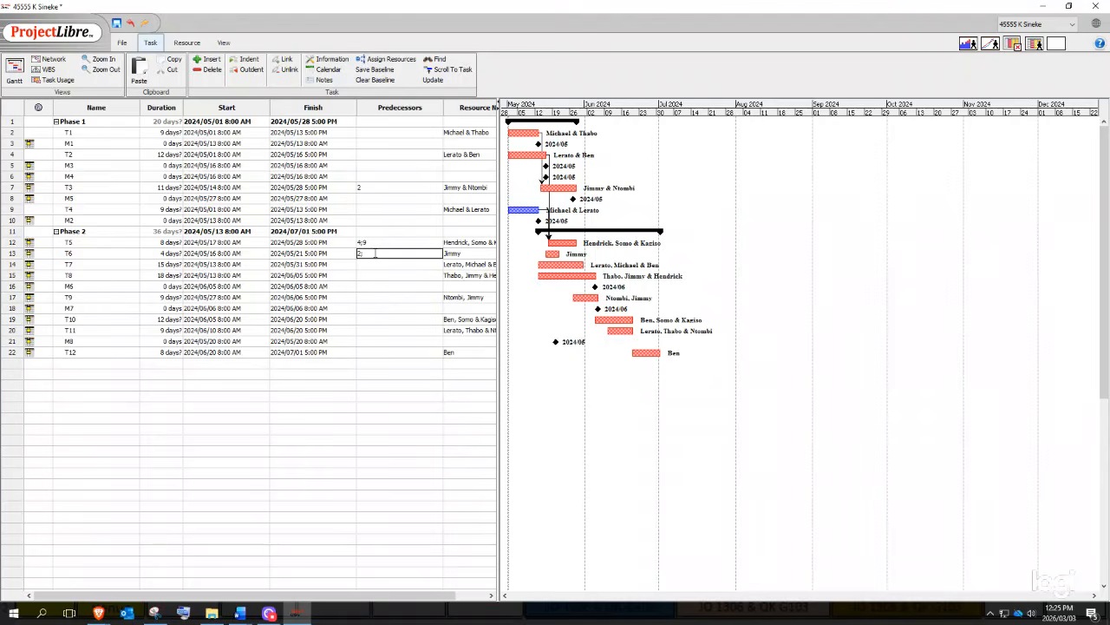
key("Return")
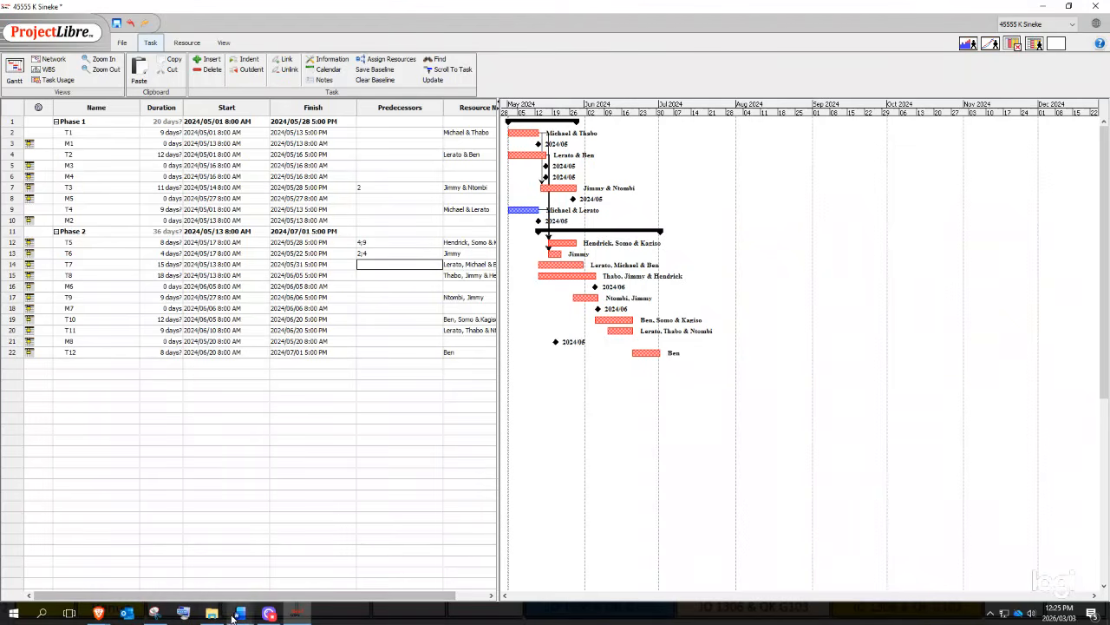
- Give T7 predecessor 2 and T8 predecessor 9
left_click(61, 555)
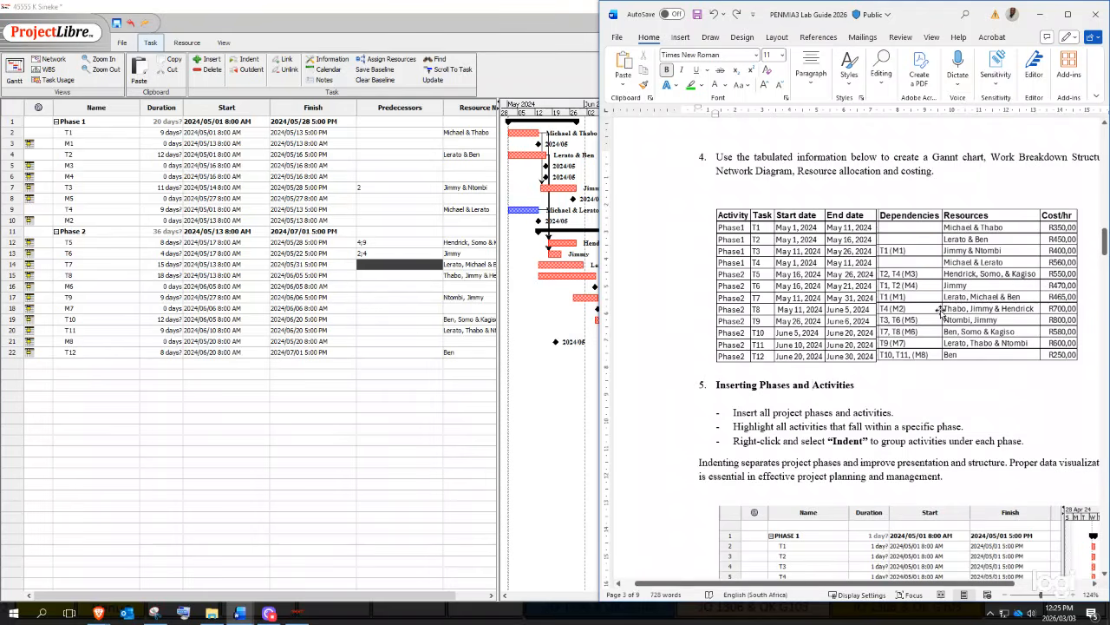
left_click(404, 267)
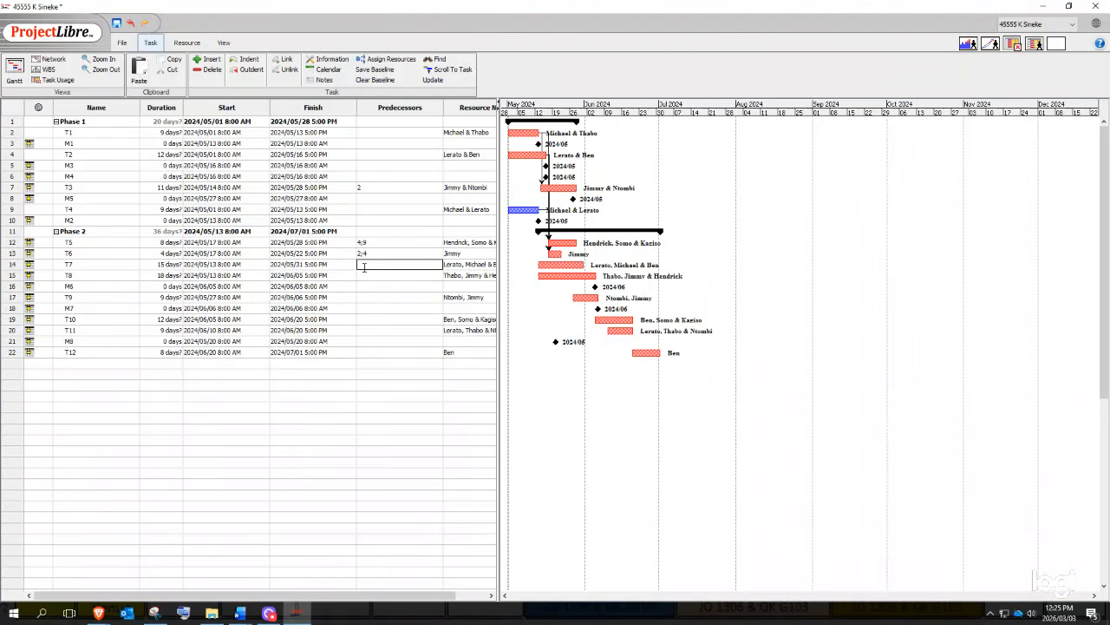
key("Return")
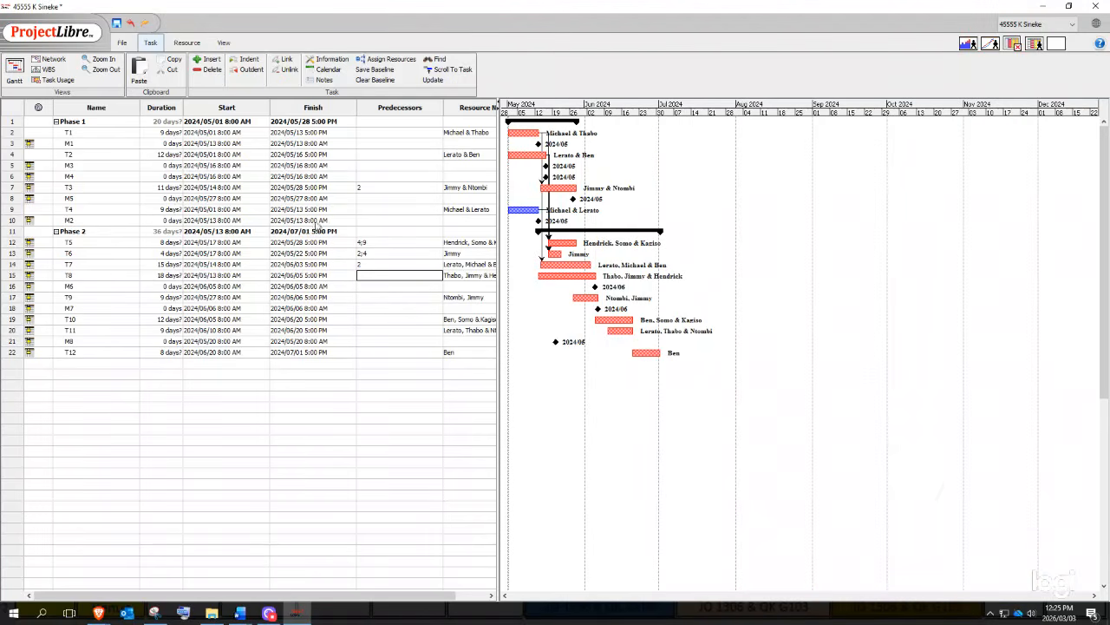
mouse_move(240, 613)
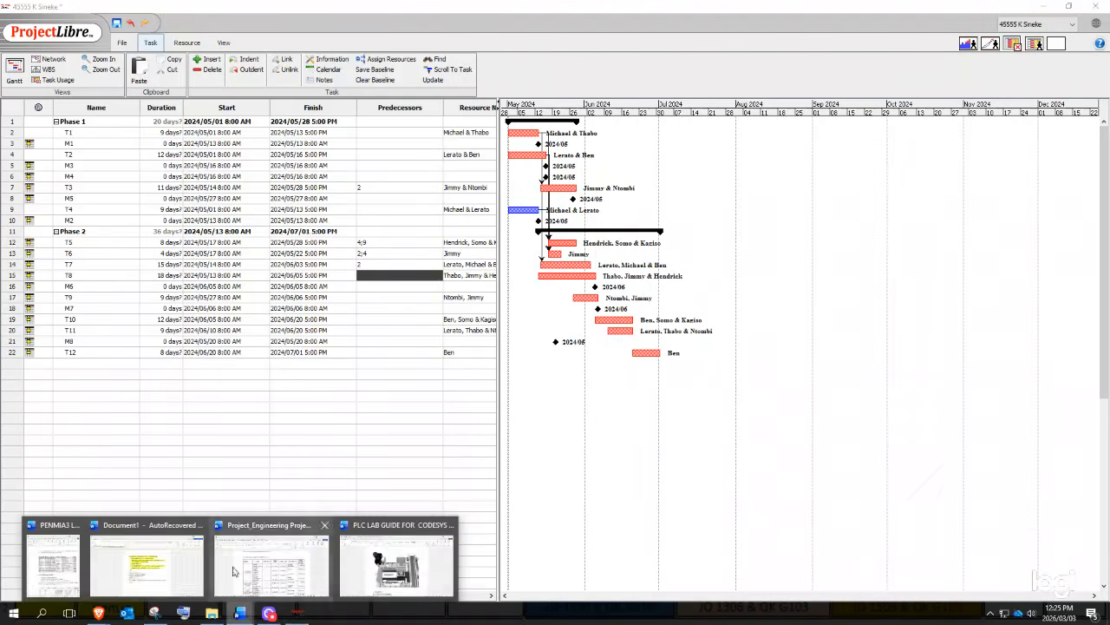
left_click(50, 558)
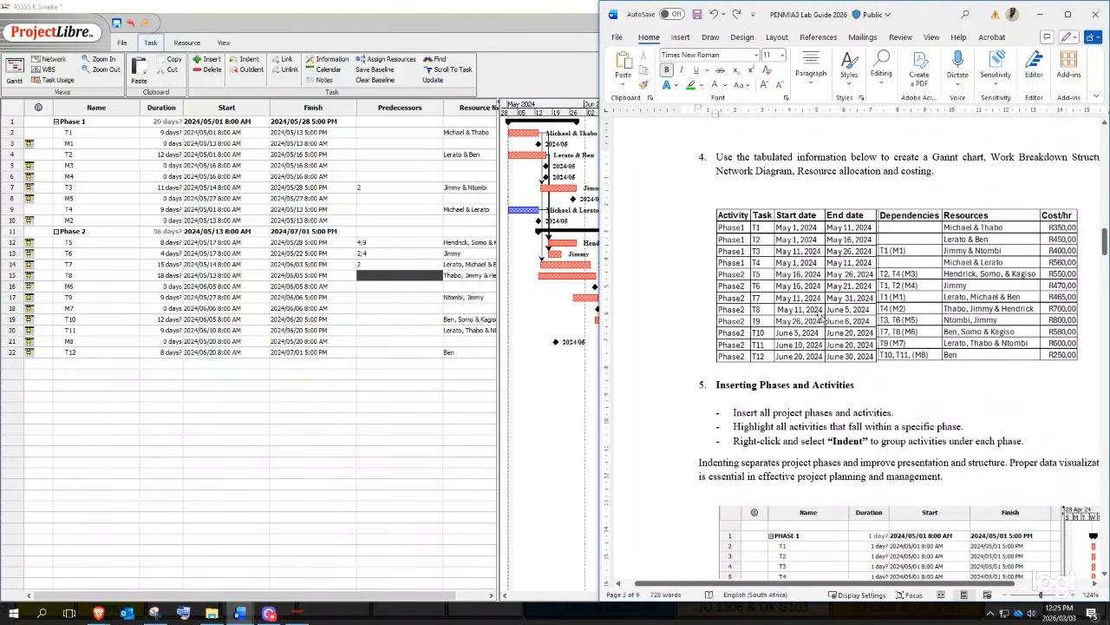
left_click(76, 277)
left_click(369, 275)
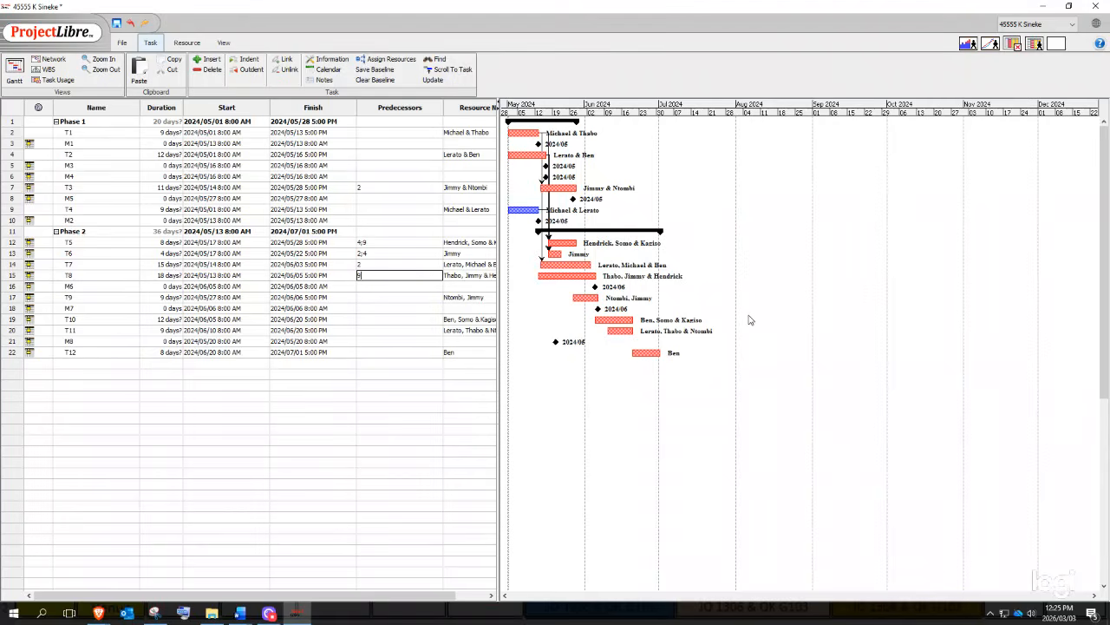
key("Return")
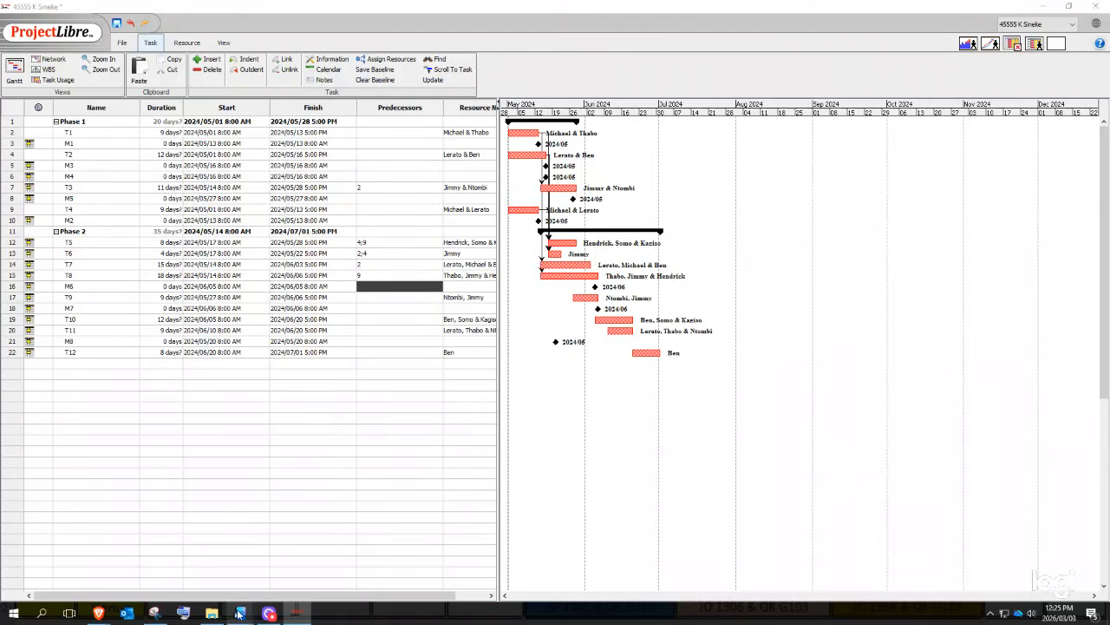
- Set T9's predecessors to 7;13 so it follows T3 and T6
mouse_move(239, 614)
left_click(46, 584)
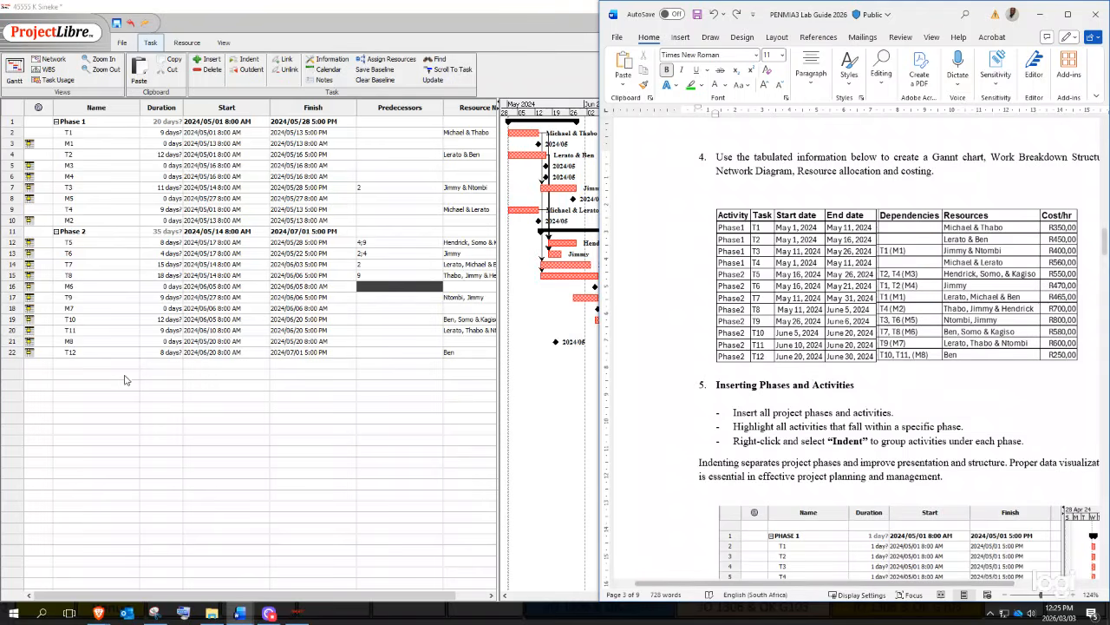
left_click(77, 299)
left_click(369, 297)
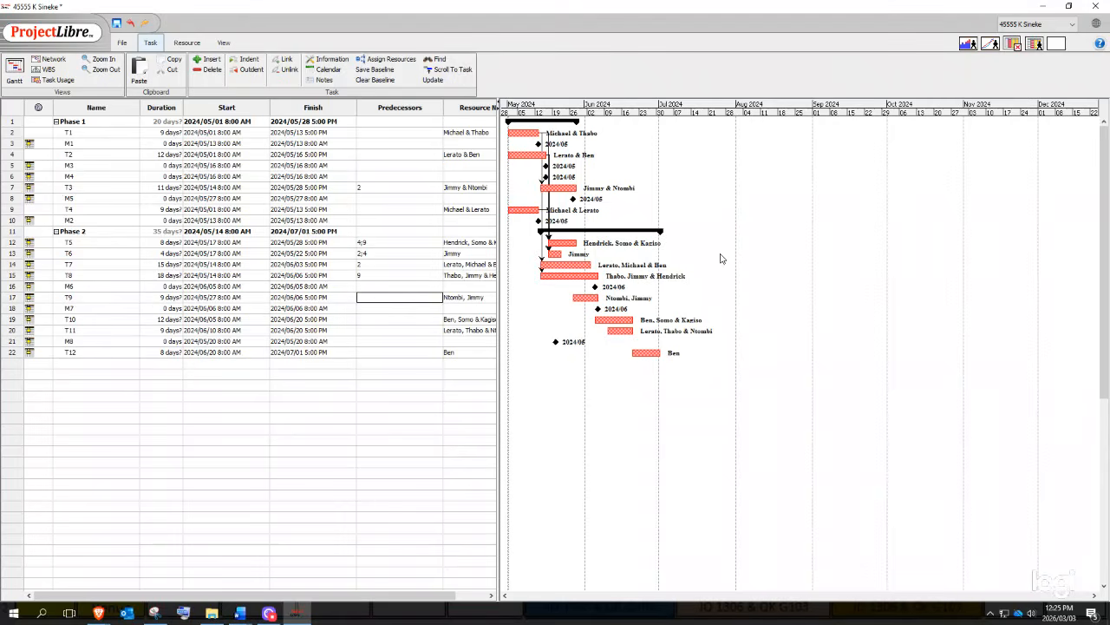
type("7;13")
key("Return")
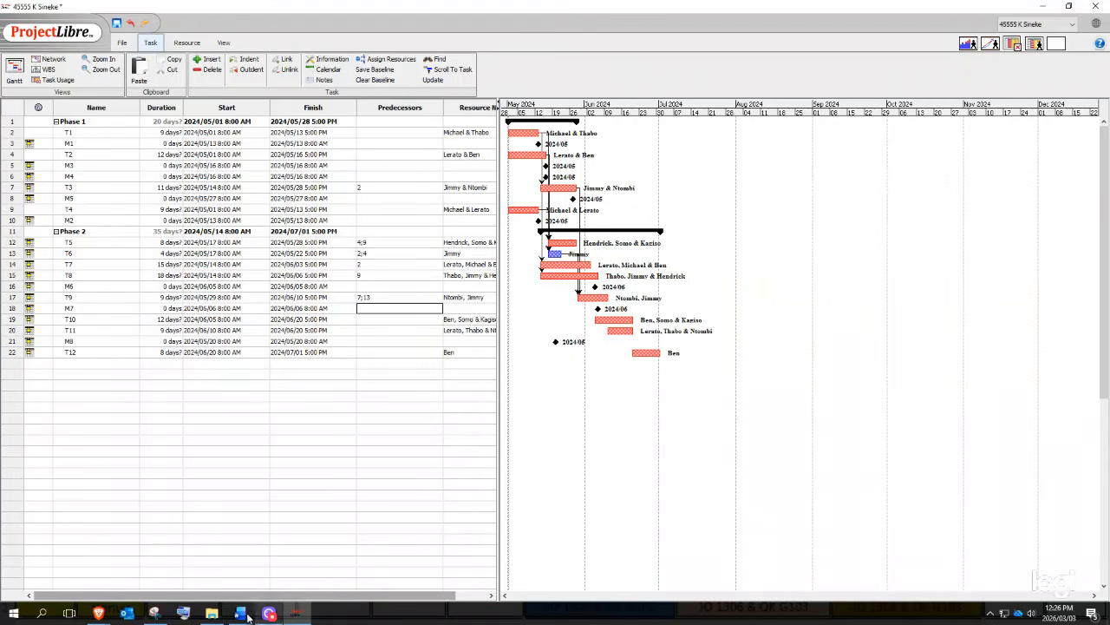
- Set T10's predecessors to 14;15 after checking the lab guide
mouse_move(240, 614)
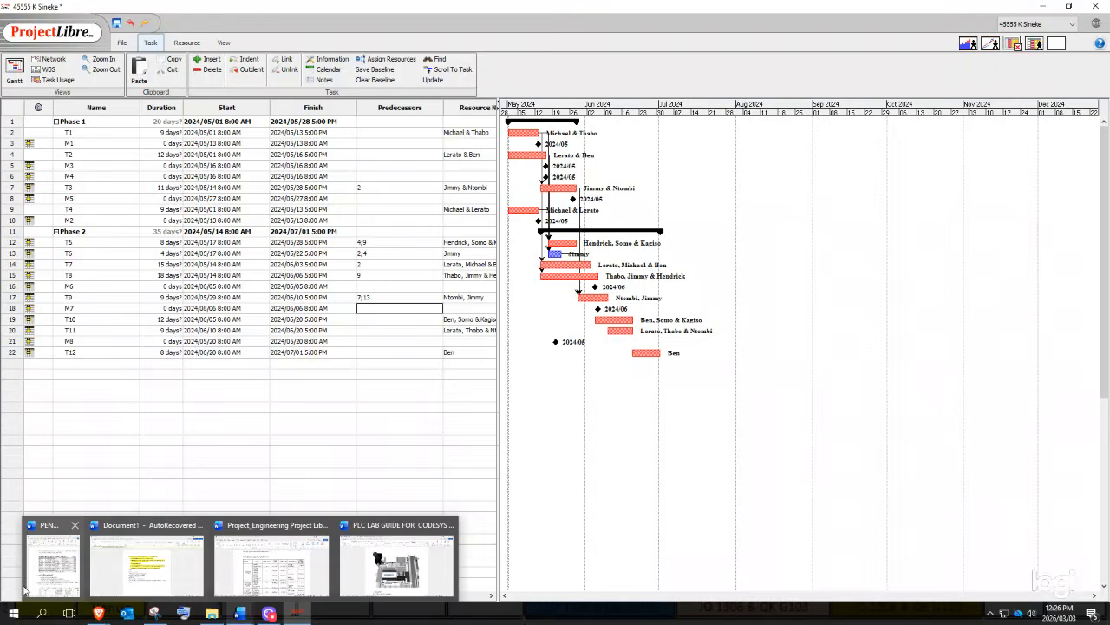
left_click(53, 573)
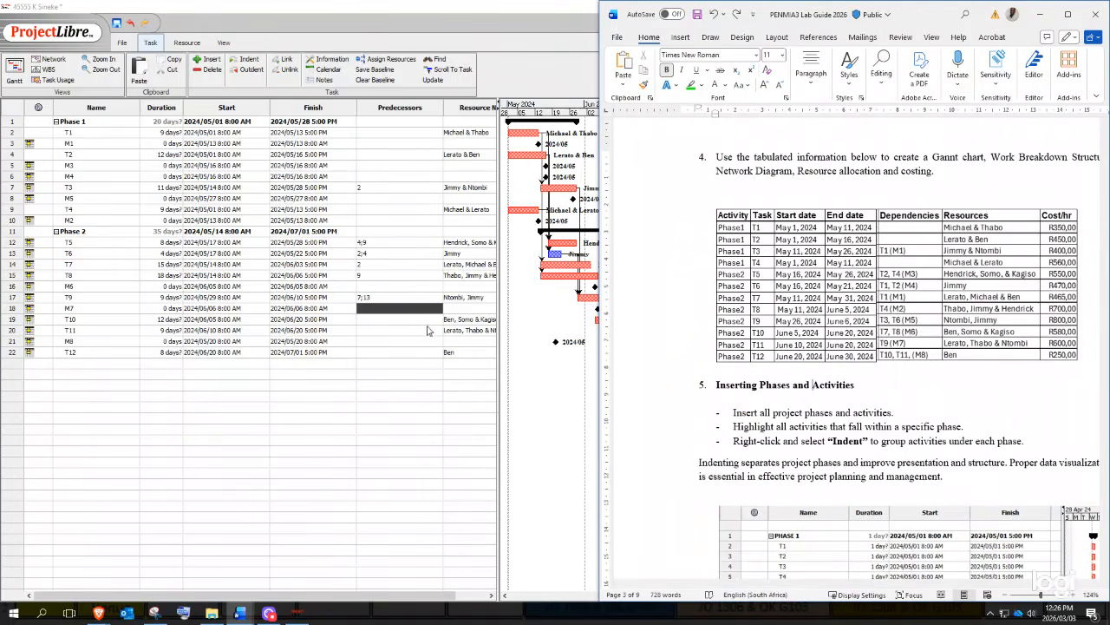
left_click(64, 333)
left_click(60, 319)
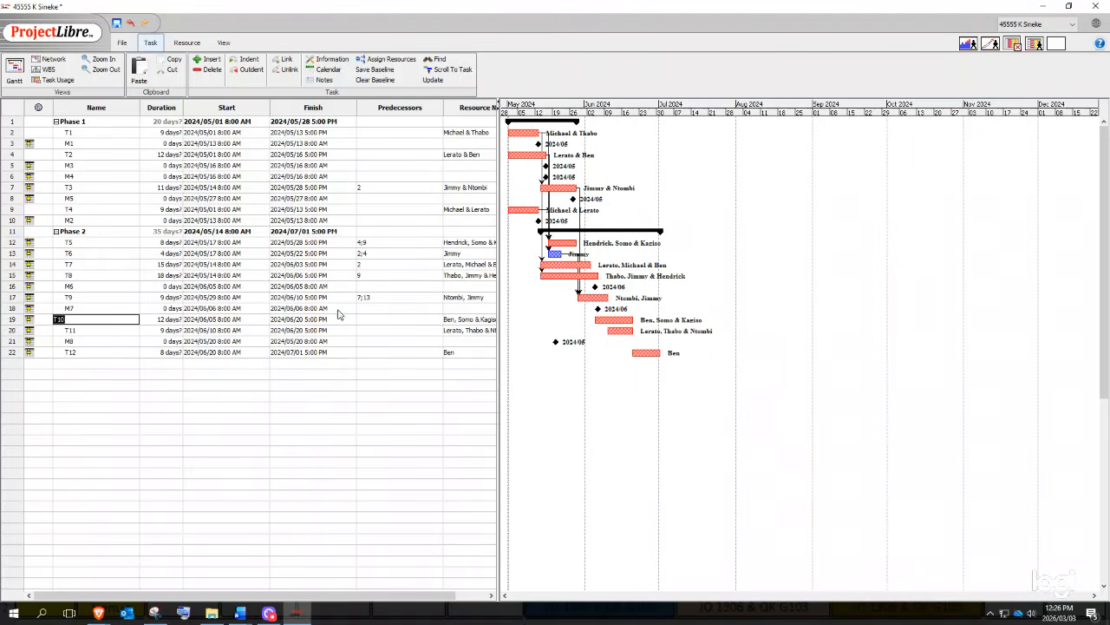
left_click(364, 320)
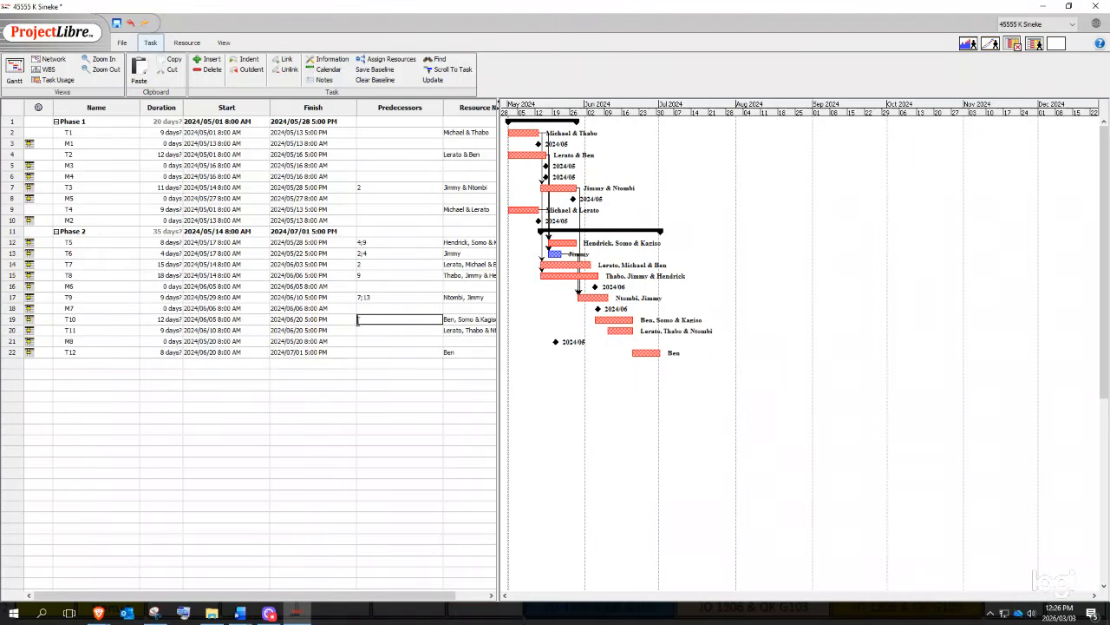
type("14;15")
key("Return")
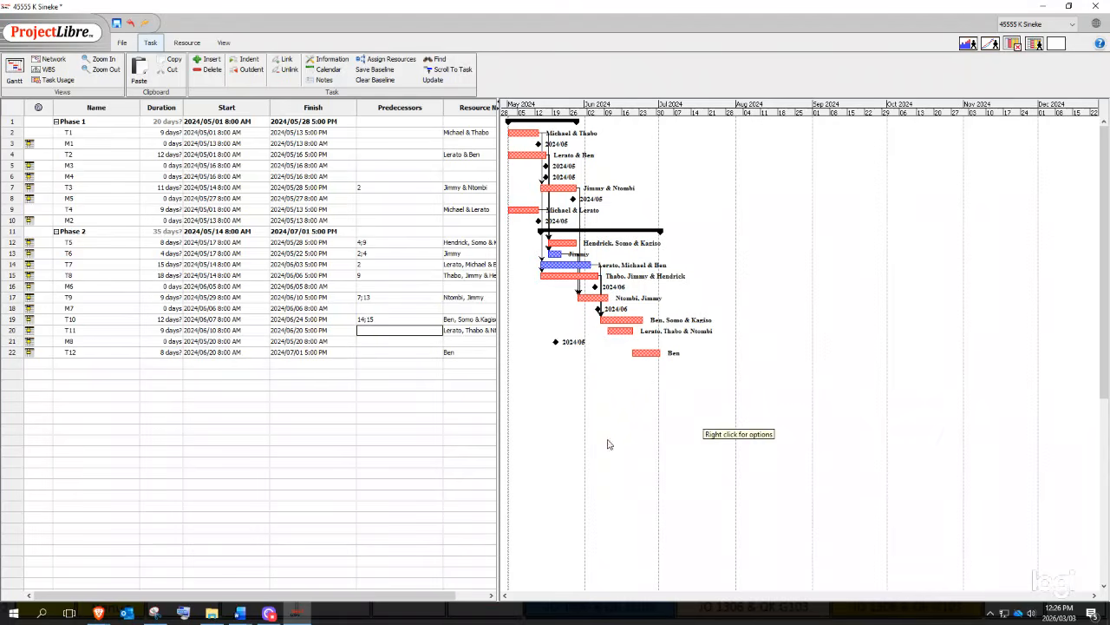
- Set T11's predecessor to 17
mouse_move(232, 615)
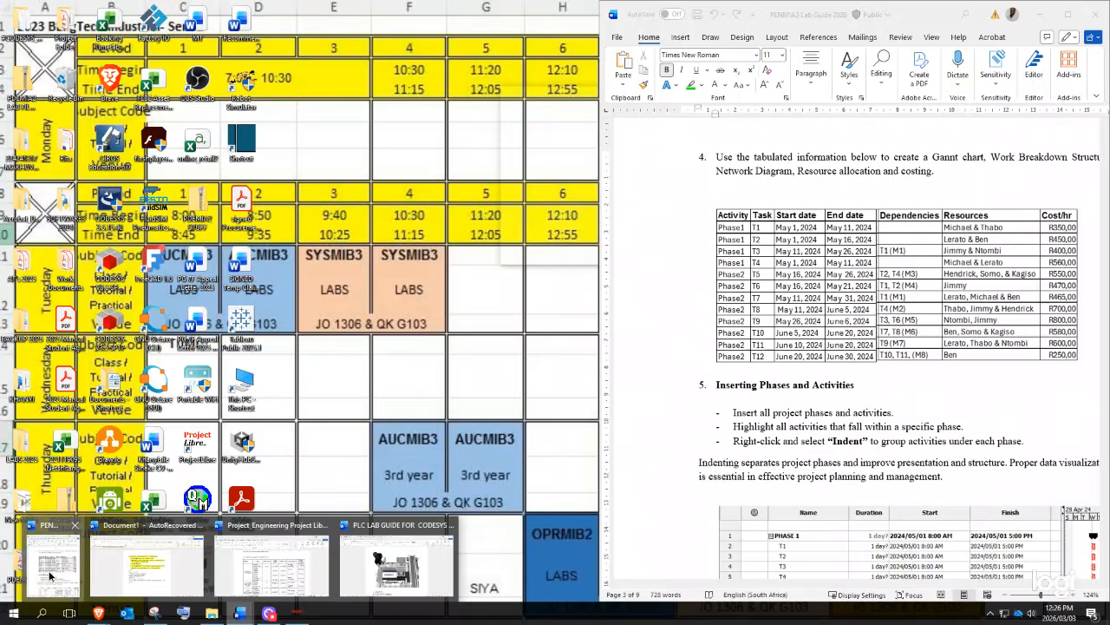
left_click(54, 564)
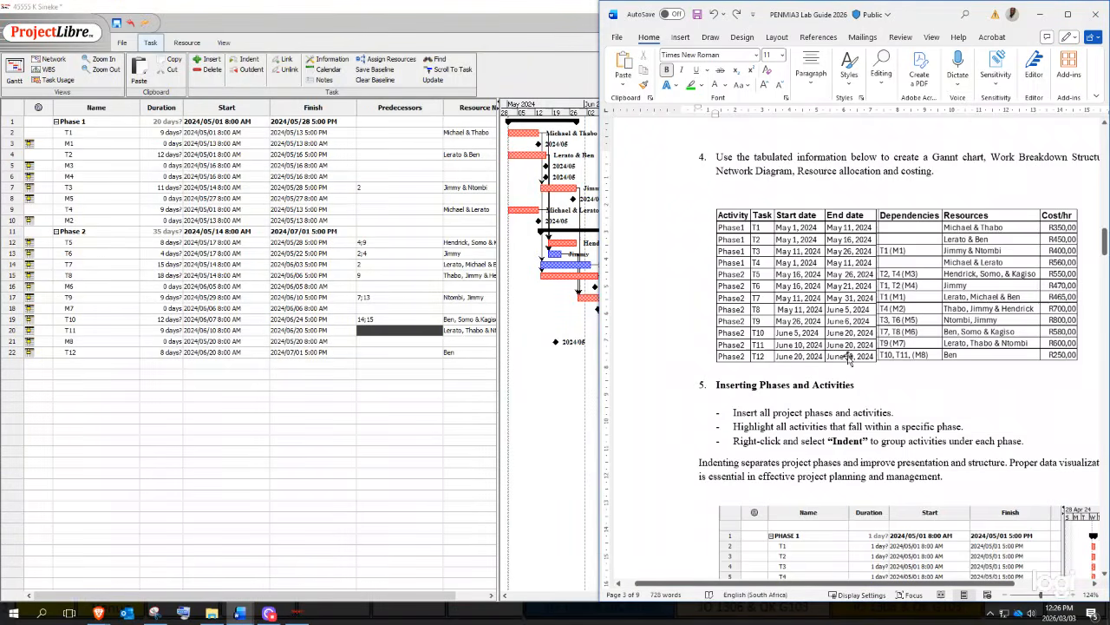
left_click(384, 331)
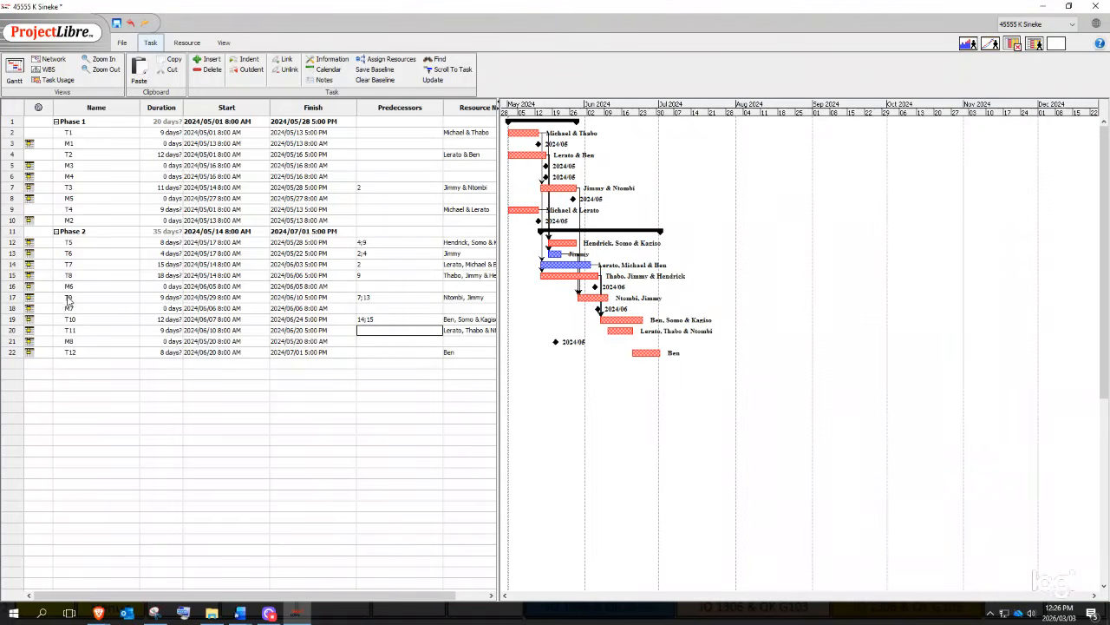
type("17")
key("Return")
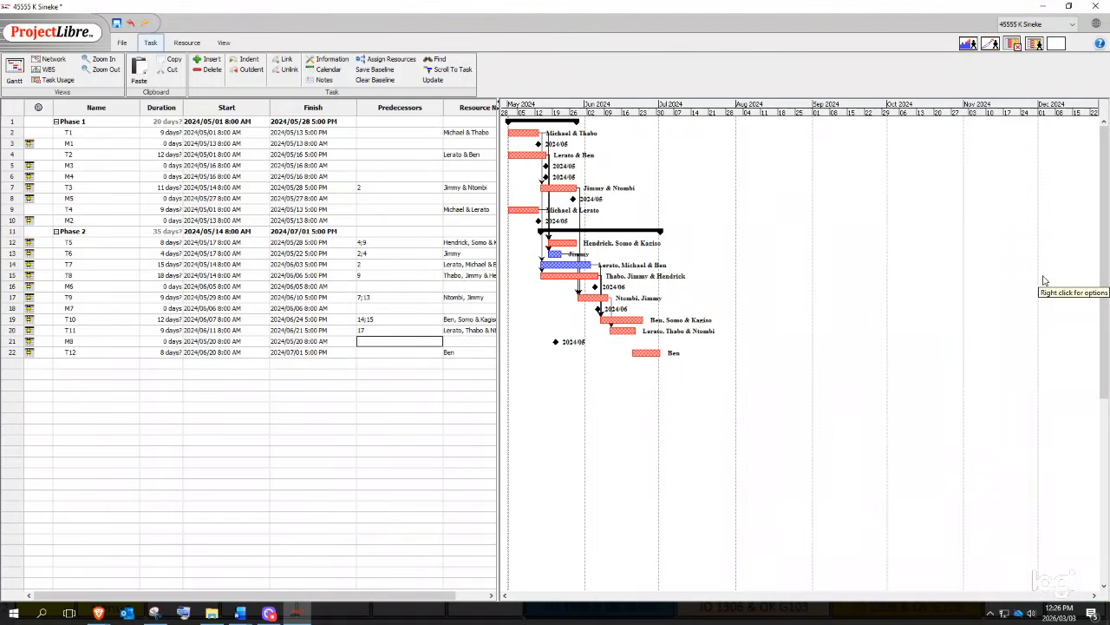
- Set T12's predecessors to 19;20 and close the stray date editor
mouse_move(239, 613)
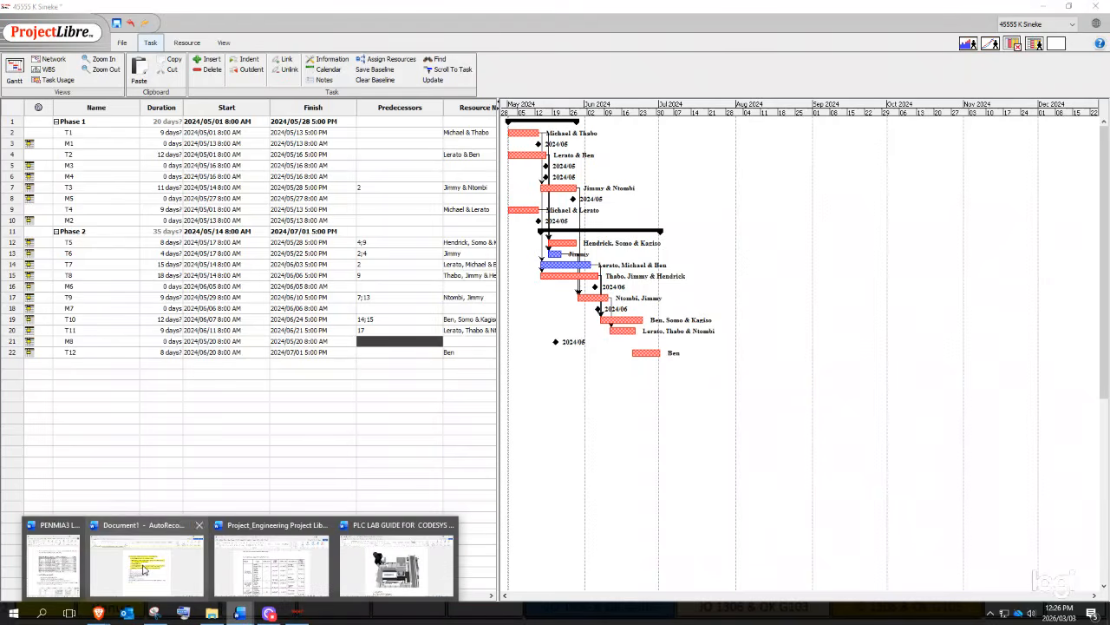
left_click(72, 581)
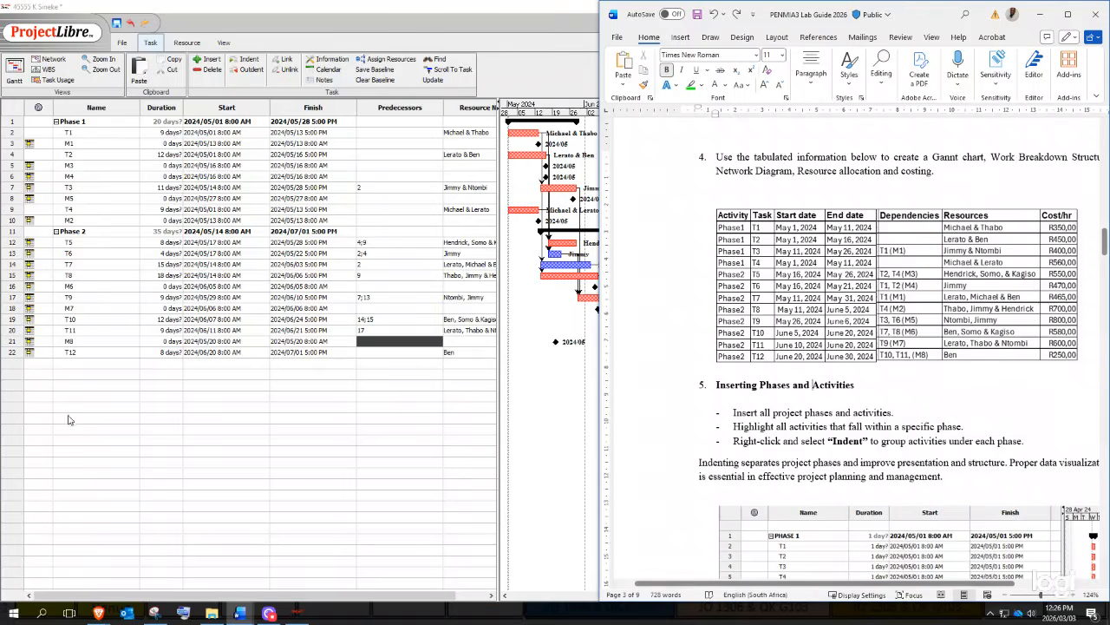
left_click(339, 354)
left_click(367, 354)
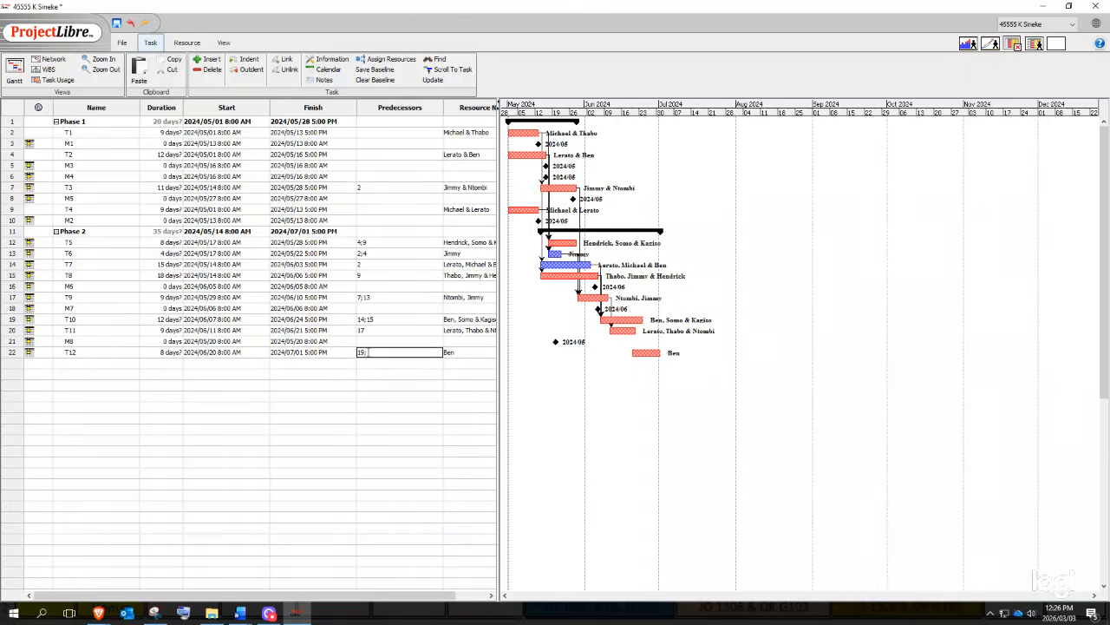
key("Return")
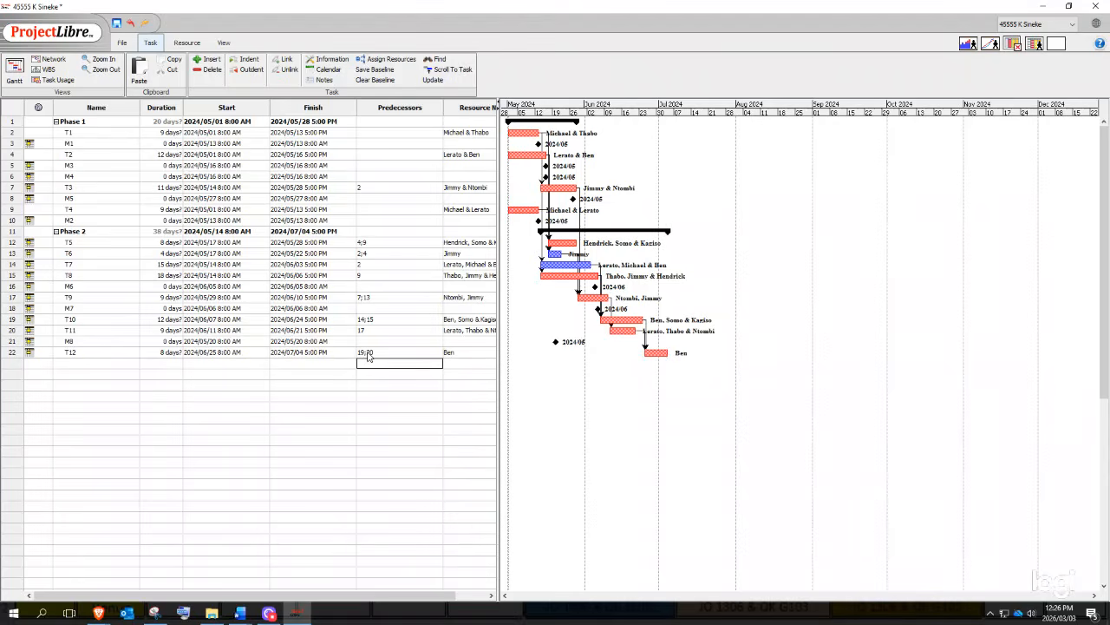
left_click(313, 364)
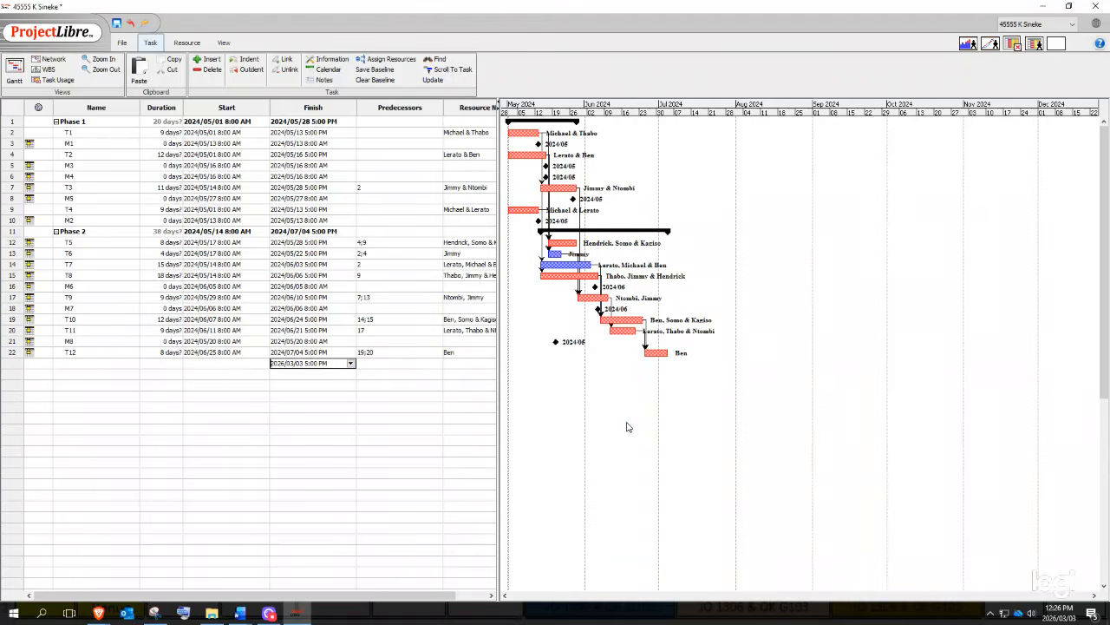
left_click(393, 411)
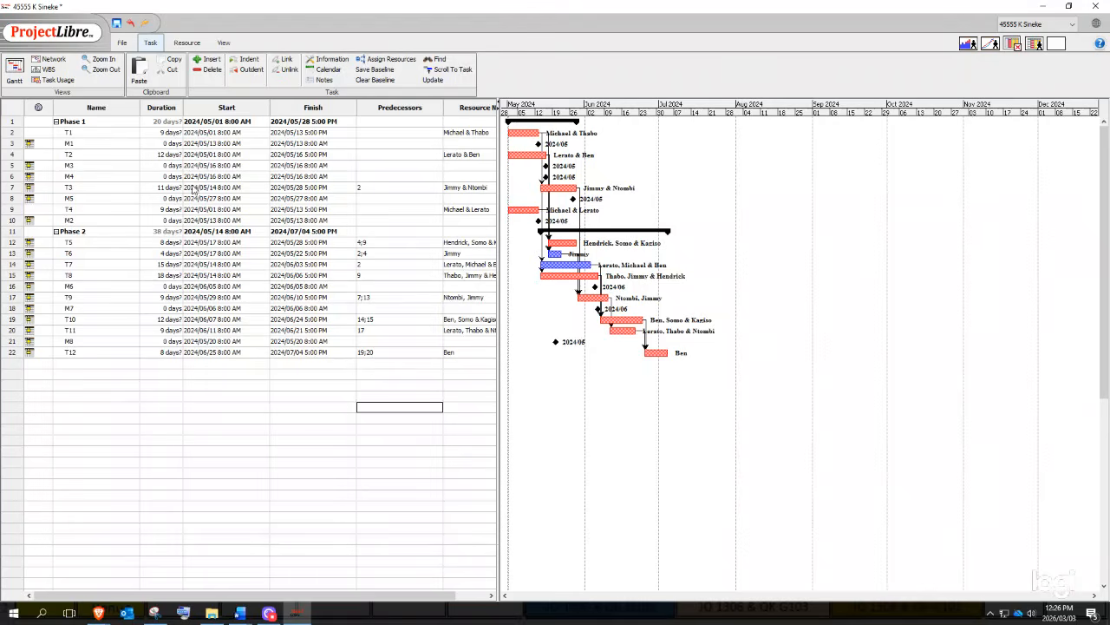
- Widen the task table to show Resource Names and snip the whole table
left_click_drag(499, 359, 559, 375)
left_click(439, 518)
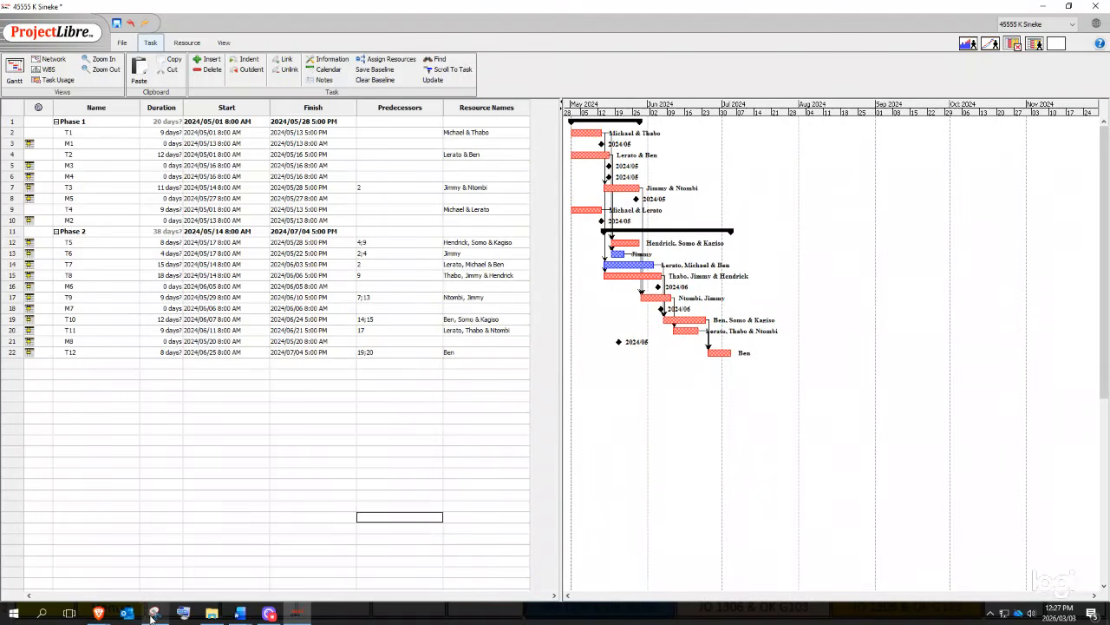
left_click(153, 613)
left_click(533, 129)
left_click_drag(3, 98, 527, 372)
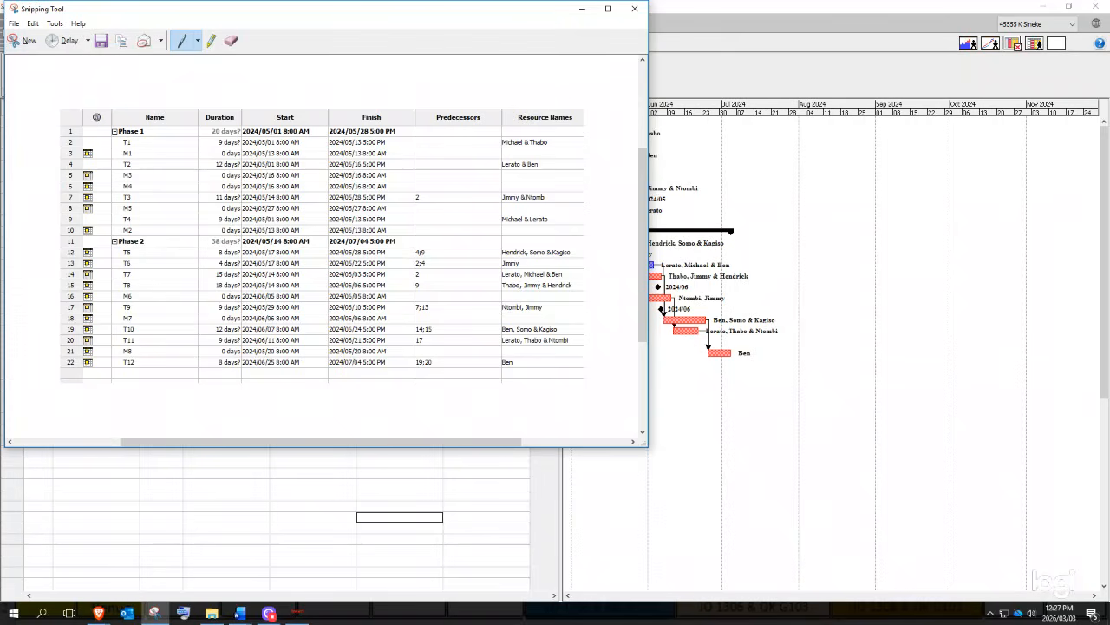
- Copy the captured table image and launch Excel from Windows search
right_click(371, 278)
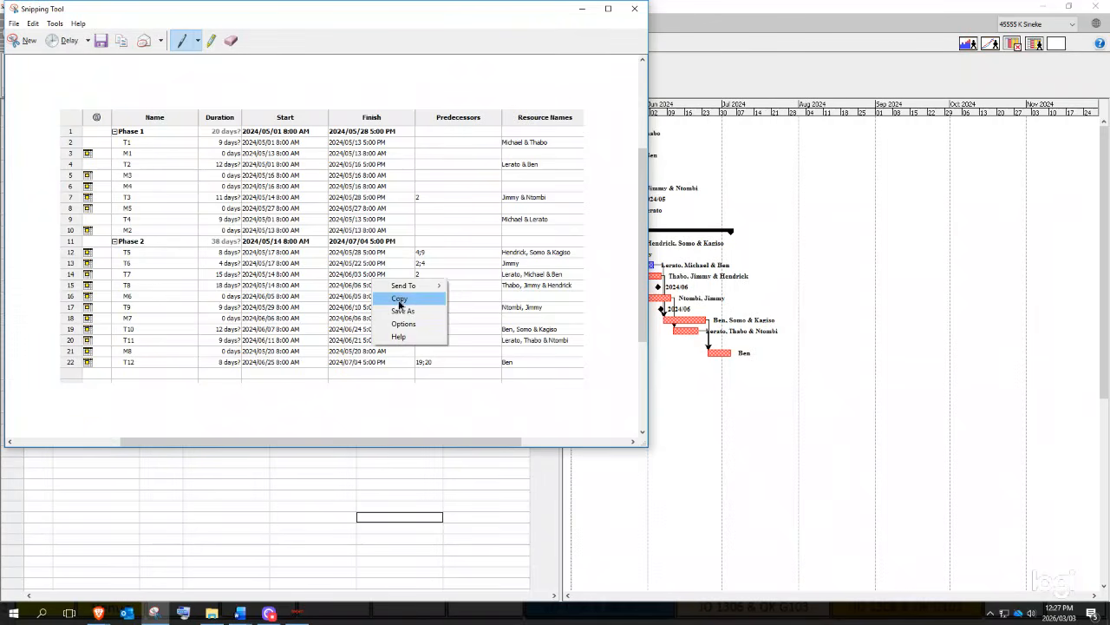
left_click(399, 301)
left_click(41, 614)
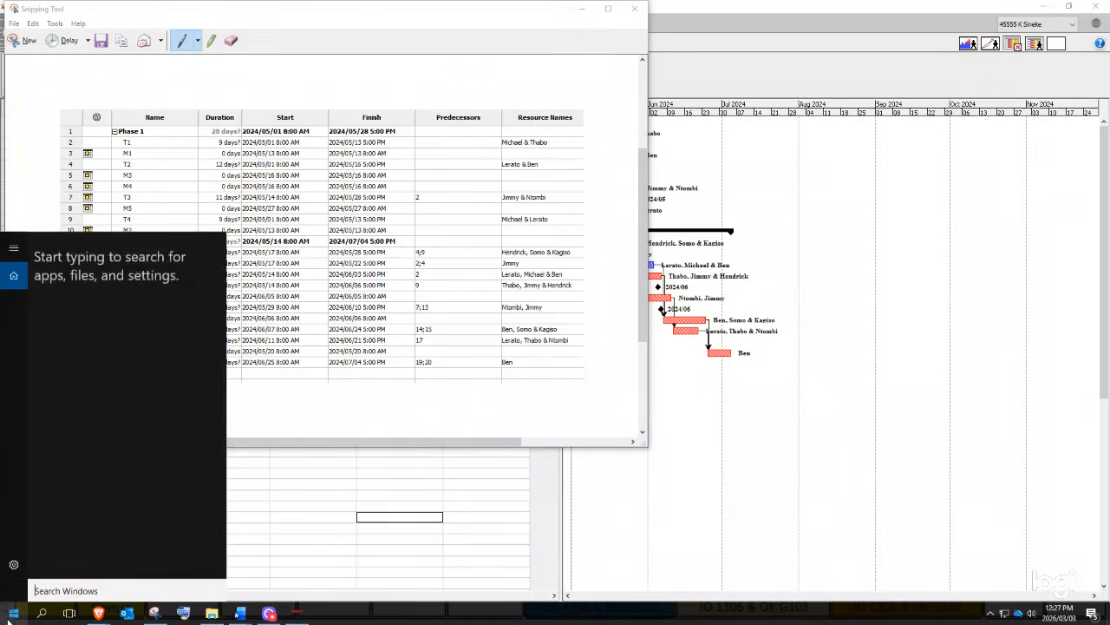
type("EXC")
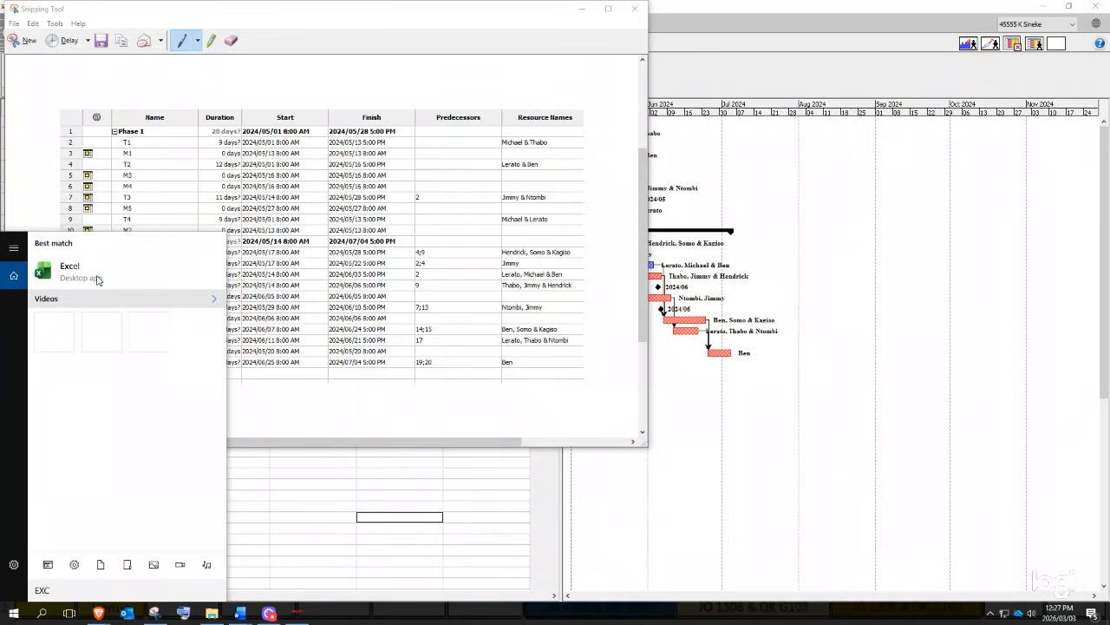
left_click(97, 280)
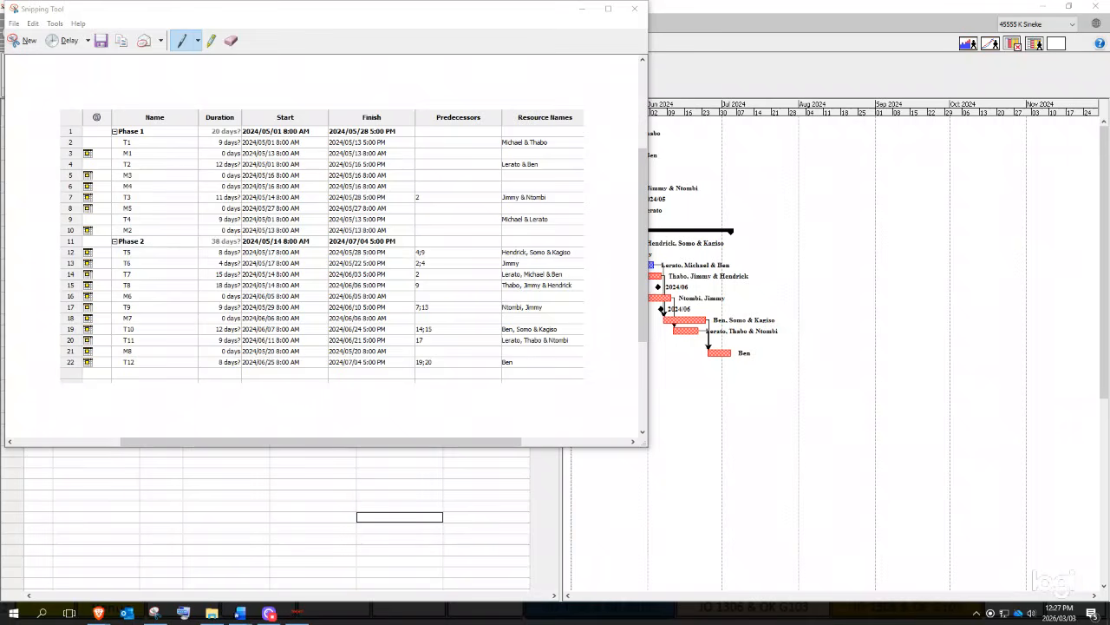
- Copy the snip once more and minimise Snipping Tool
right_click(479, 221)
left_click(512, 240)
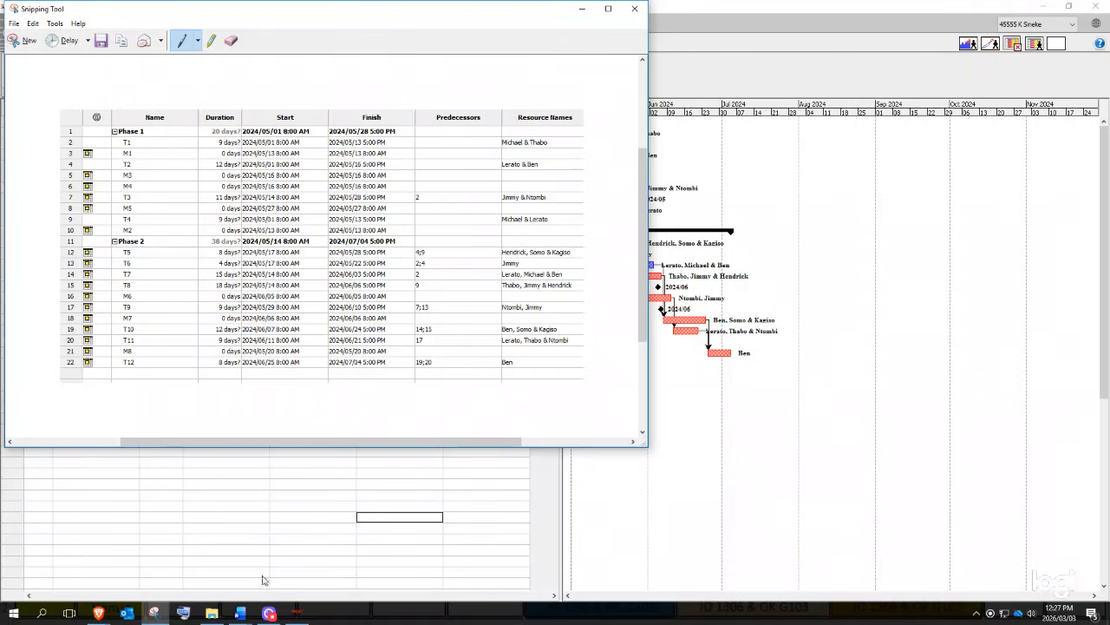
left_click(582, 9)
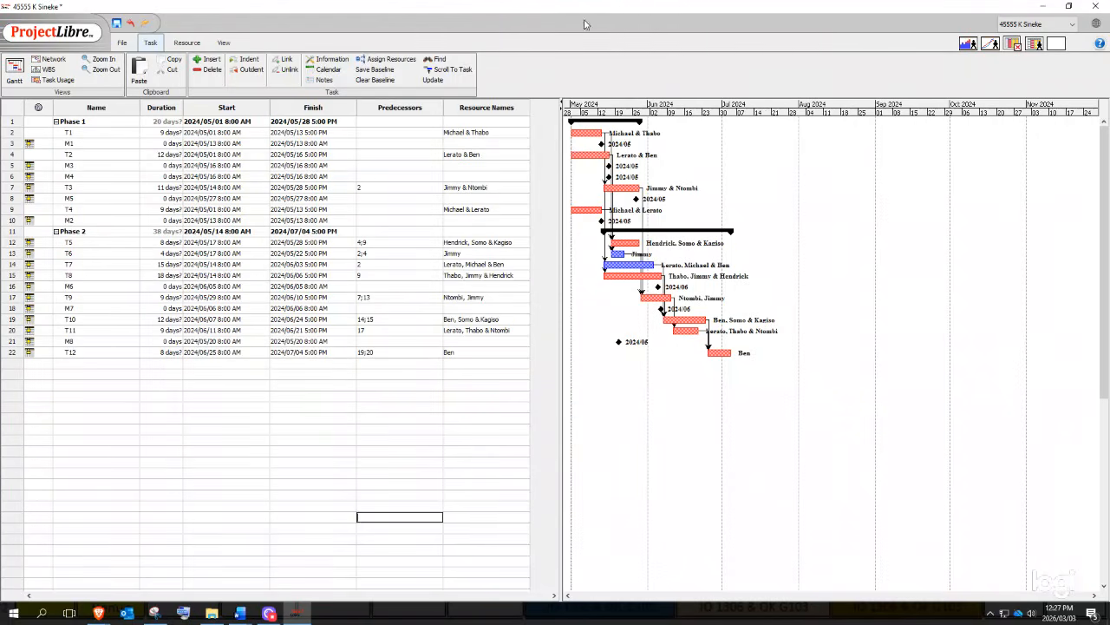
- Rebalance the table and Gantt panes and narrow the Predecessors and Name columns
double_click(333, 343)
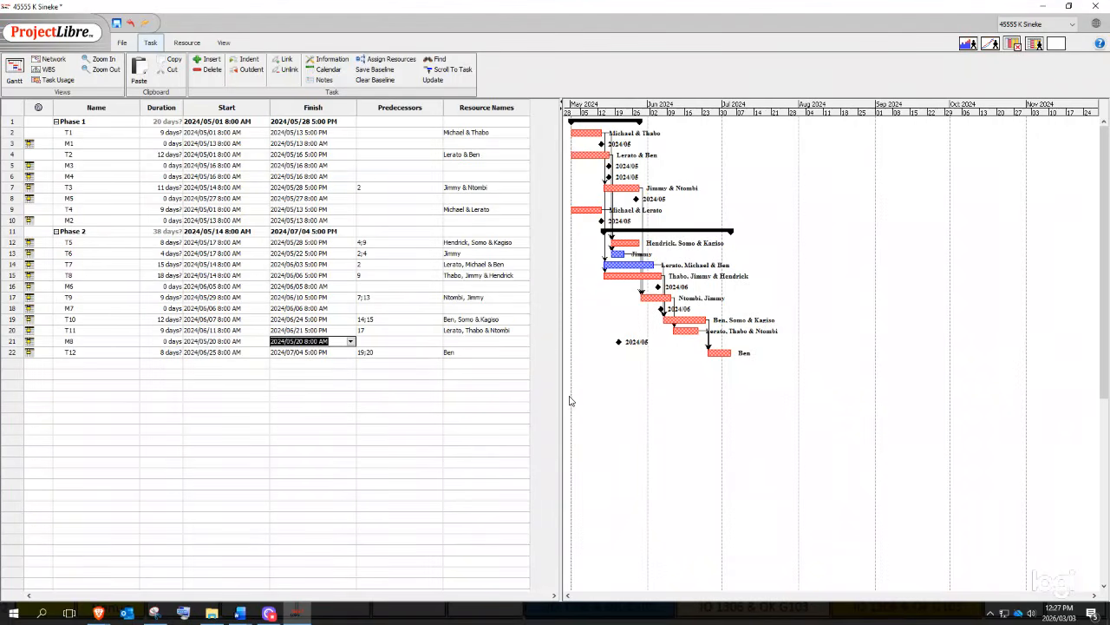
left_click_drag(559, 408, 411, 427)
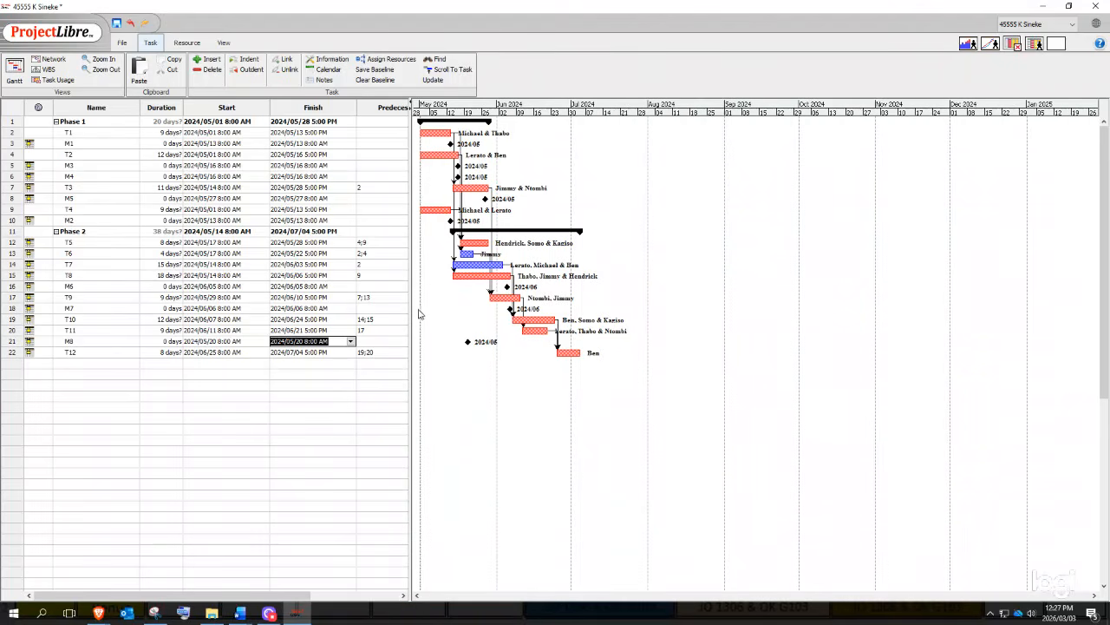
left_click_drag(409, 321, 523, 340)
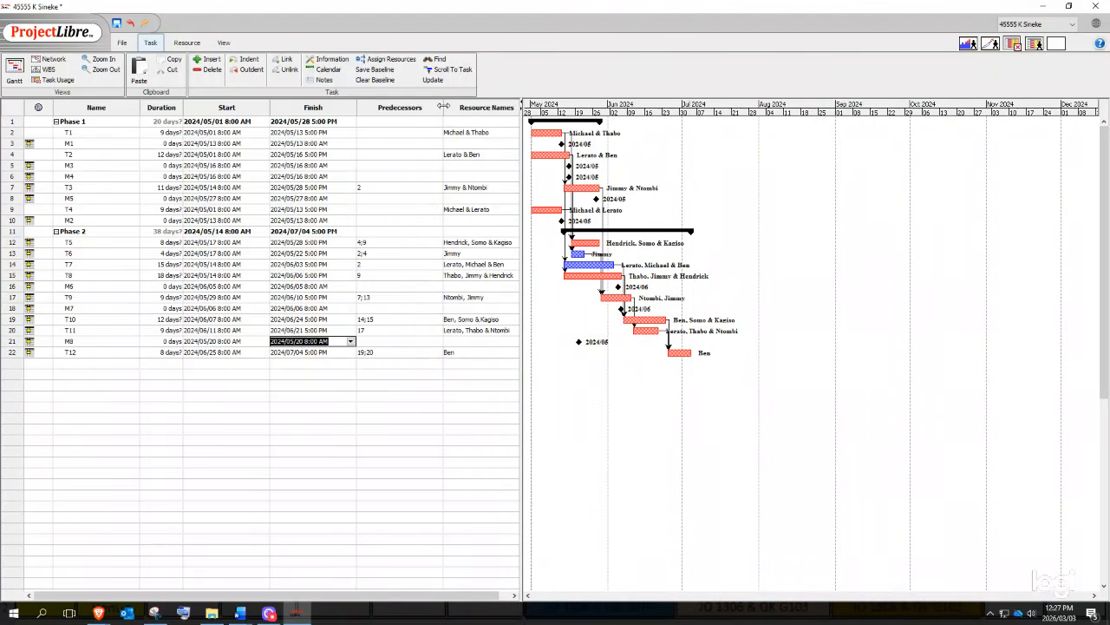
left_click_drag(442, 107, 404, 107)
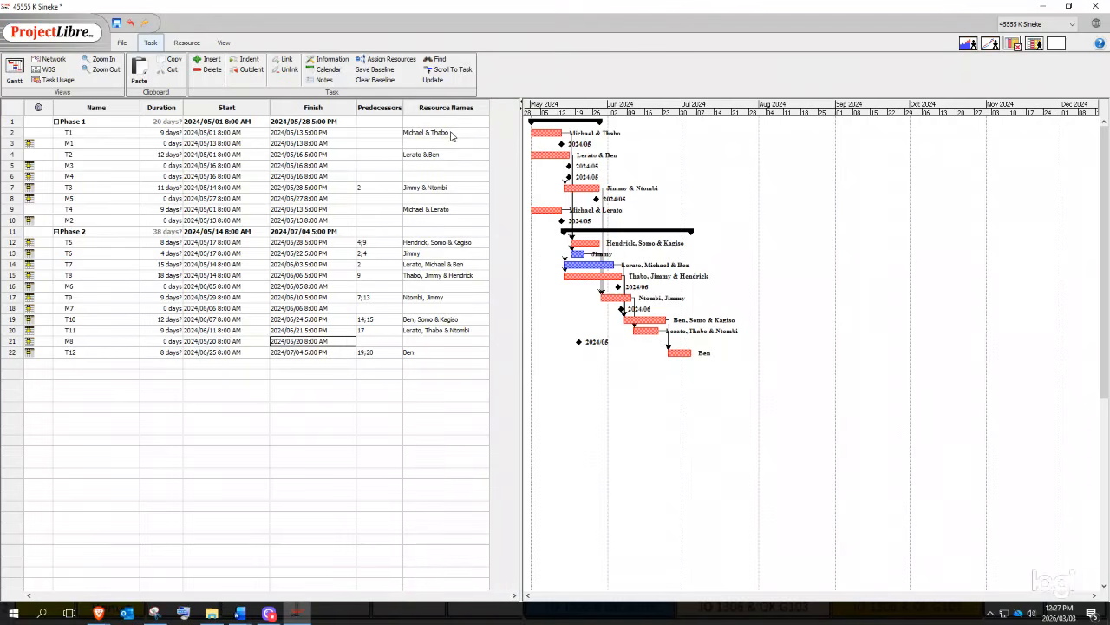
left_click_drag(140, 107, 109, 108)
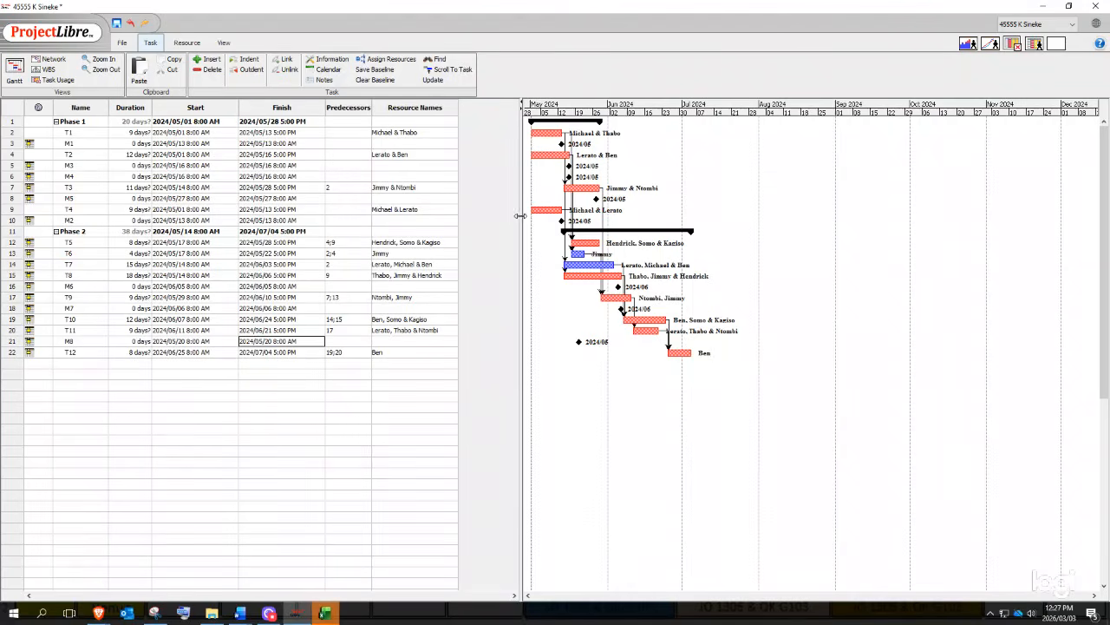
left_click_drag(519, 248, 462, 256)
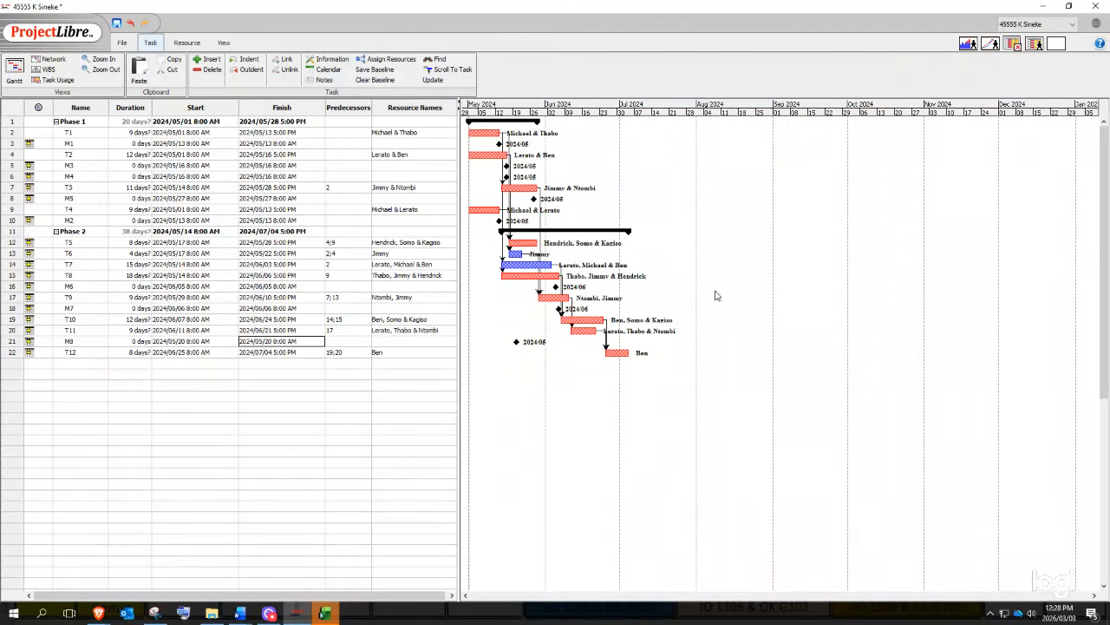
- Zoom the Gantt timescale in twice to a daily view
left_click(102, 60)
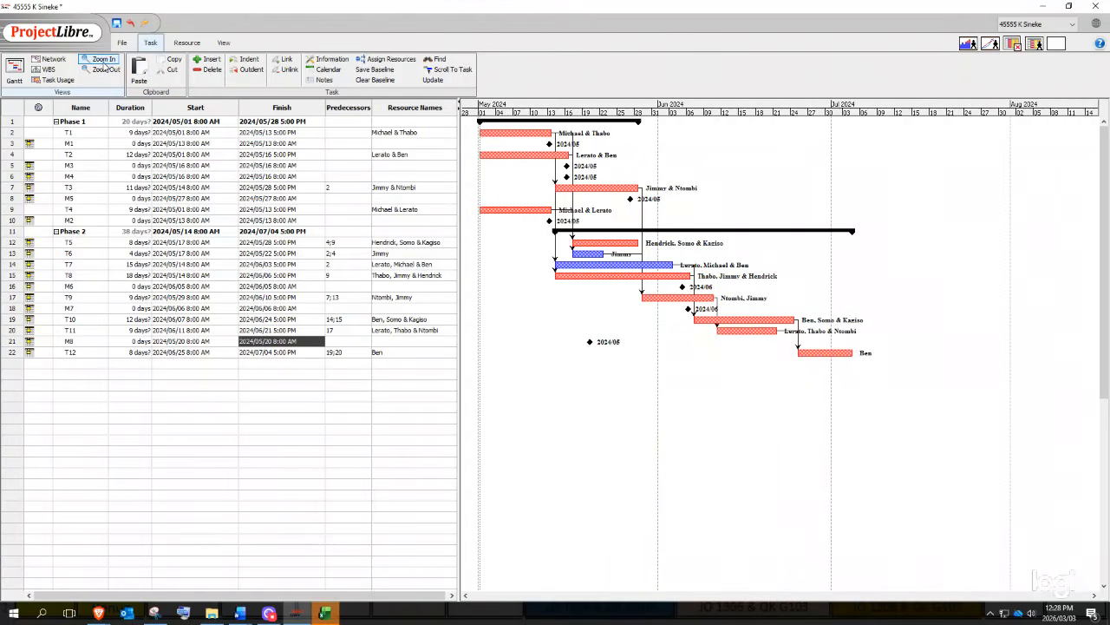
left_click(103, 61)
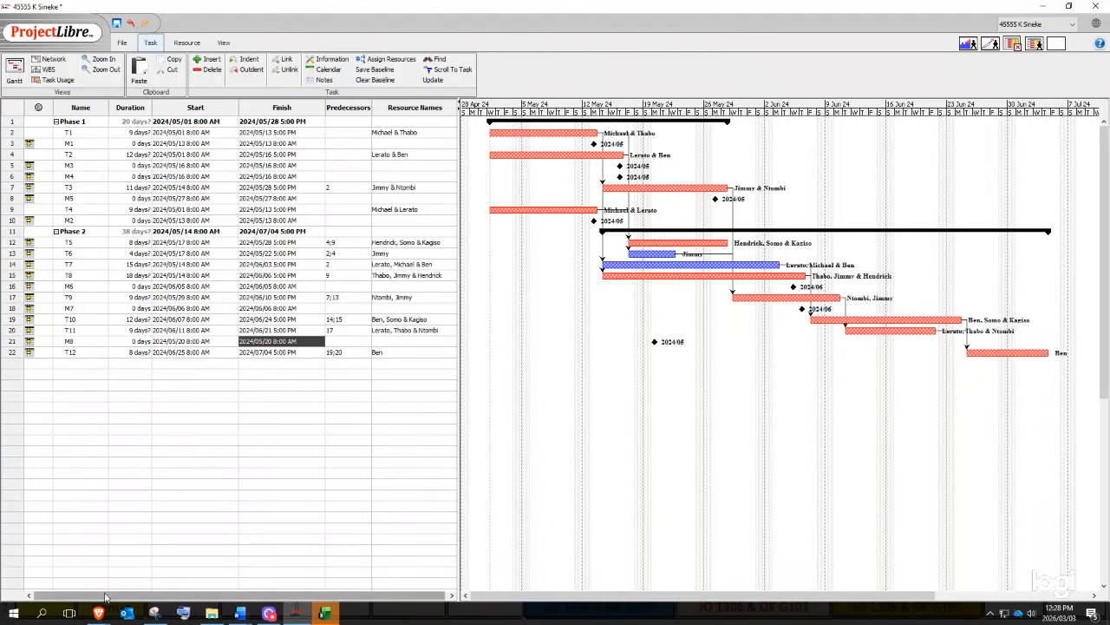
left_click(154, 612)
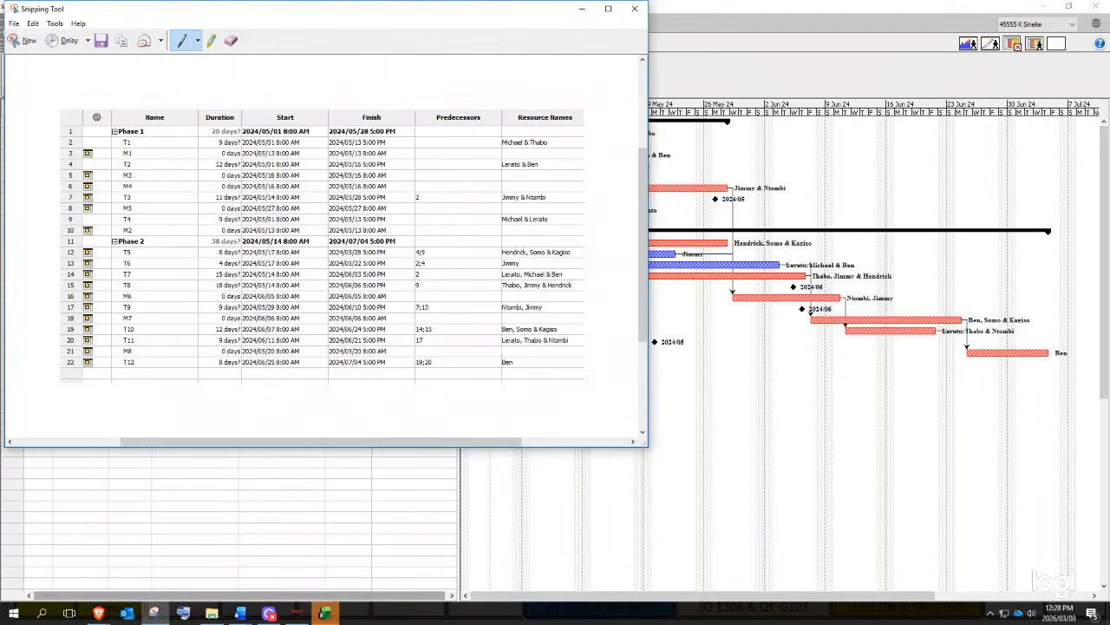
- Snip the full ProjectLibre window with table and Gantt chart, copy it, and bring up Excel
left_click(24, 40)
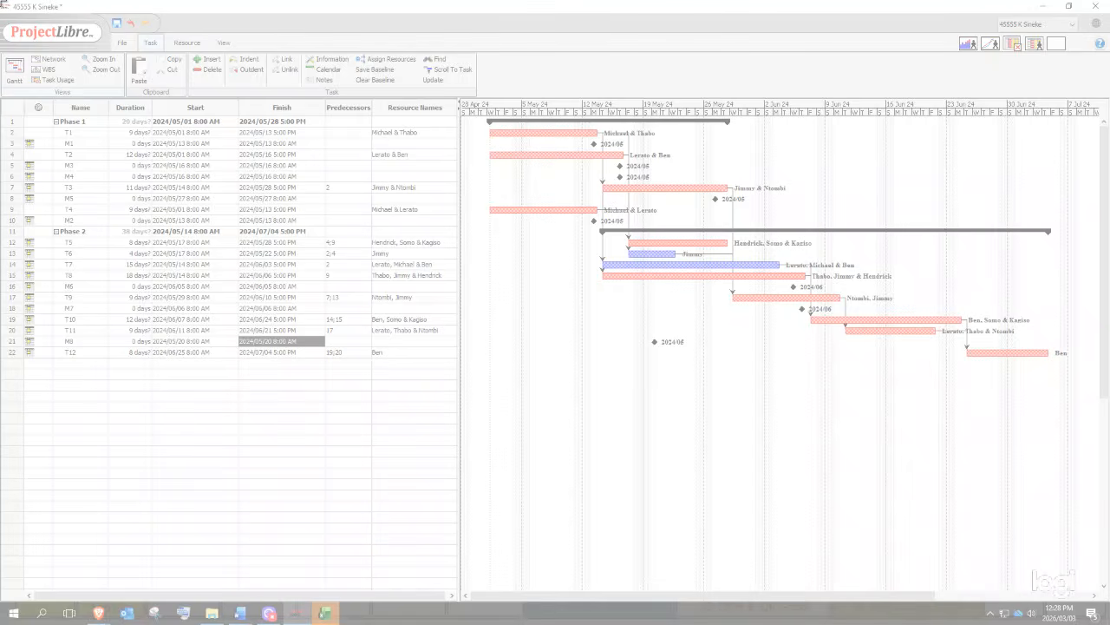
left_click_drag(1, 2, 1081, 374)
right_click(656, 388)
left_click(690, 407)
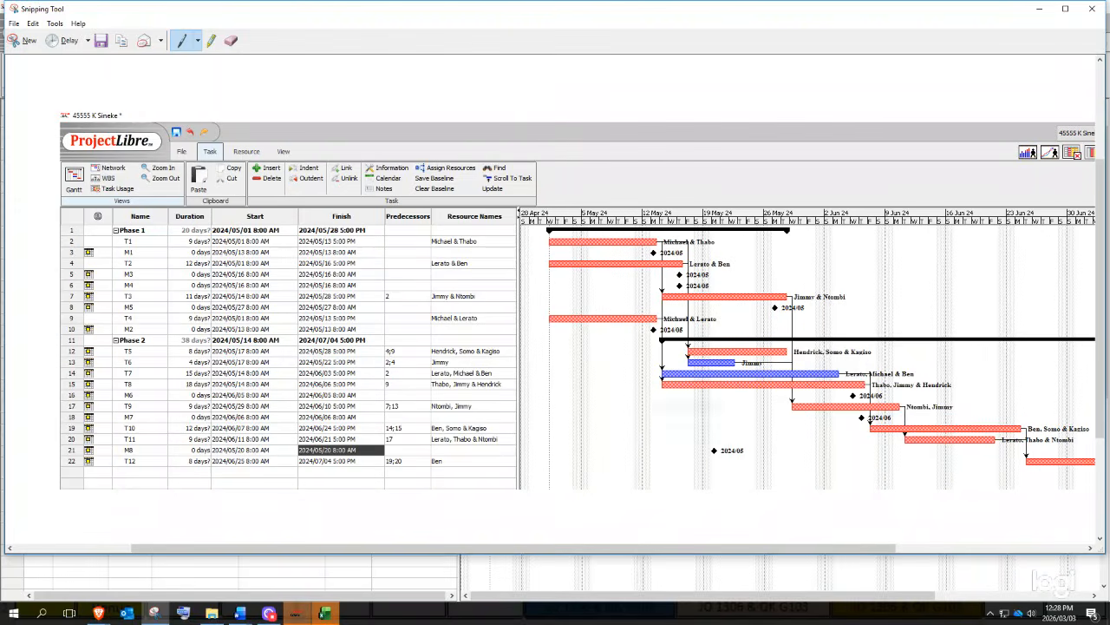
left_click(322, 615)
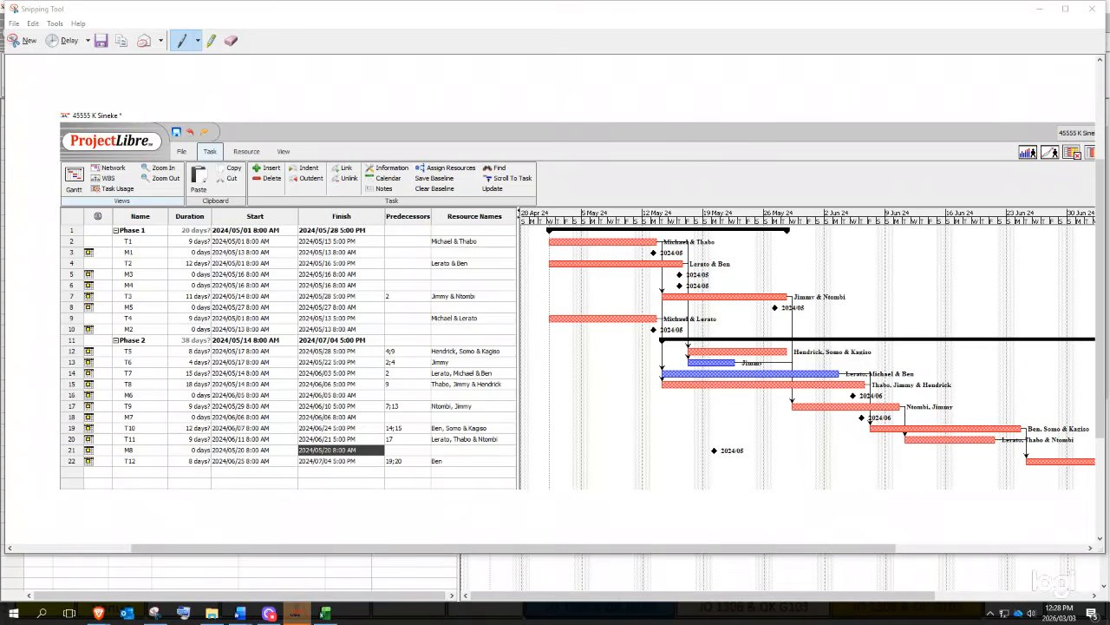
left_click_drag(846, 158, 645, 130)
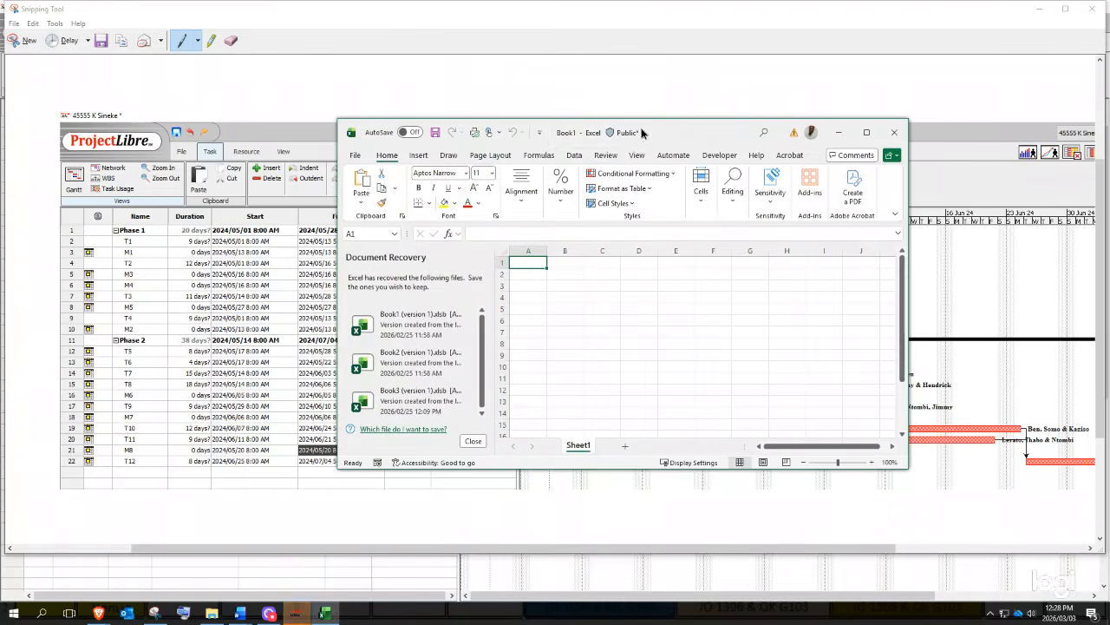
- Maximise Excel and re-copy the ProjectLibre snip from Snipping Tool
left_click(870, 132)
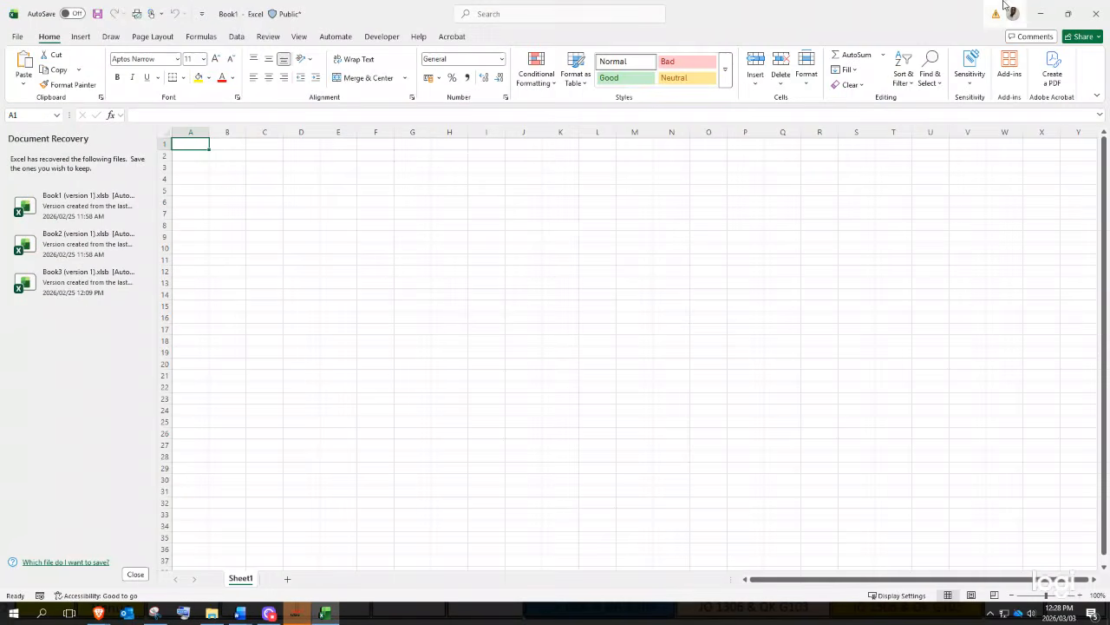
key("ctrl+c")
key("ctrl+v")
left_click(152, 613)
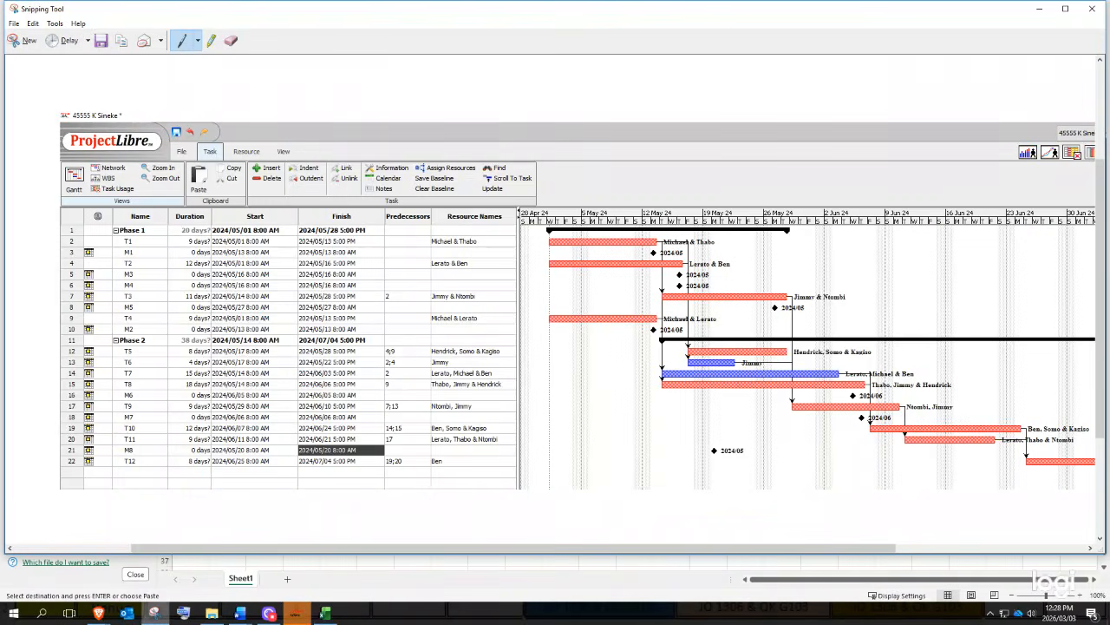
right_click(588, 297)
left_click(610, 318)
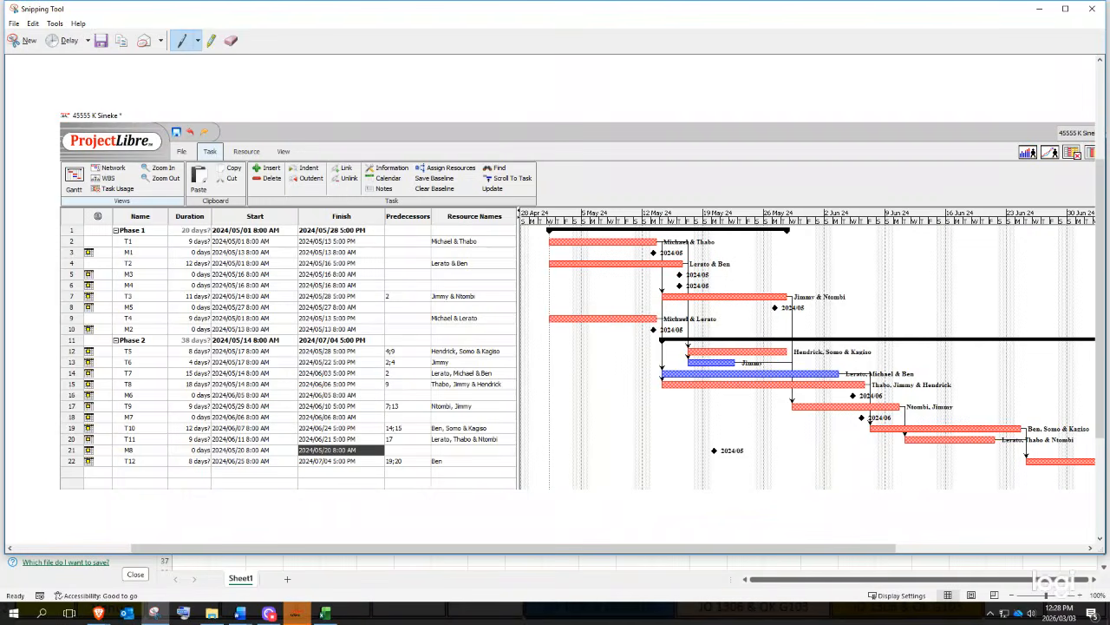
left_click(325, 614)
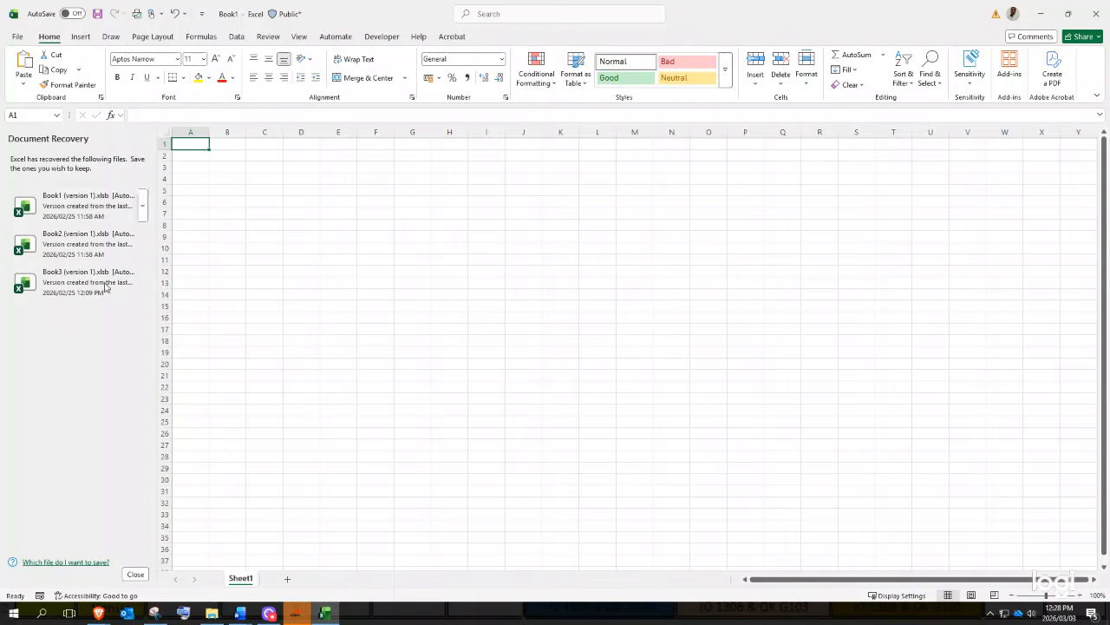
- Dismiss Document Recovery and paste the screenshot at cell E5 on Sheet1
left_click(131, 575)
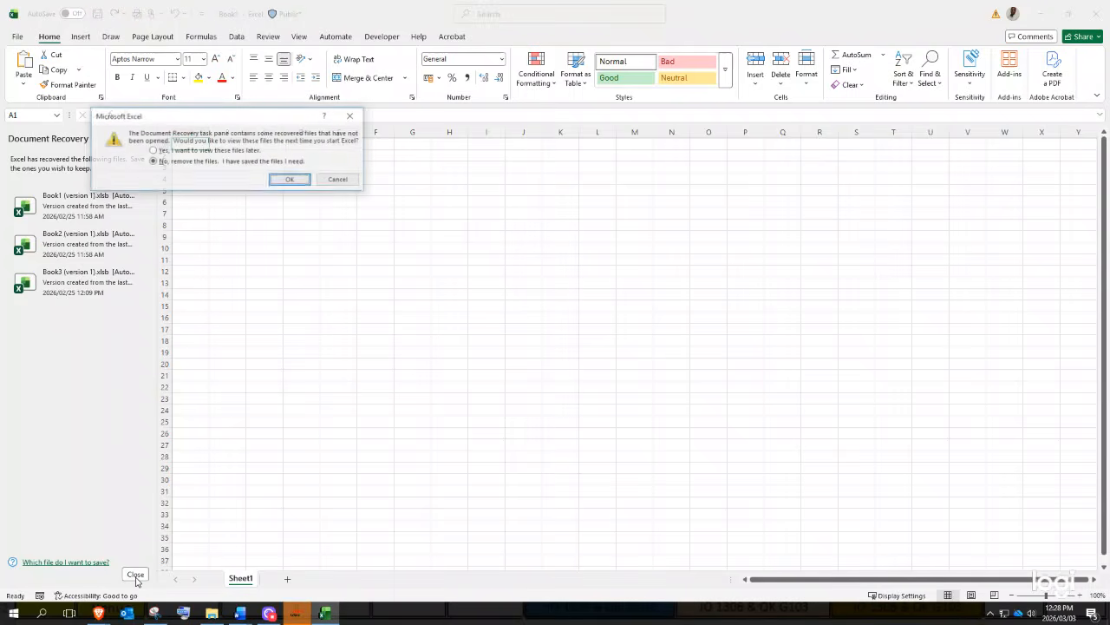
left_click(292, 180)
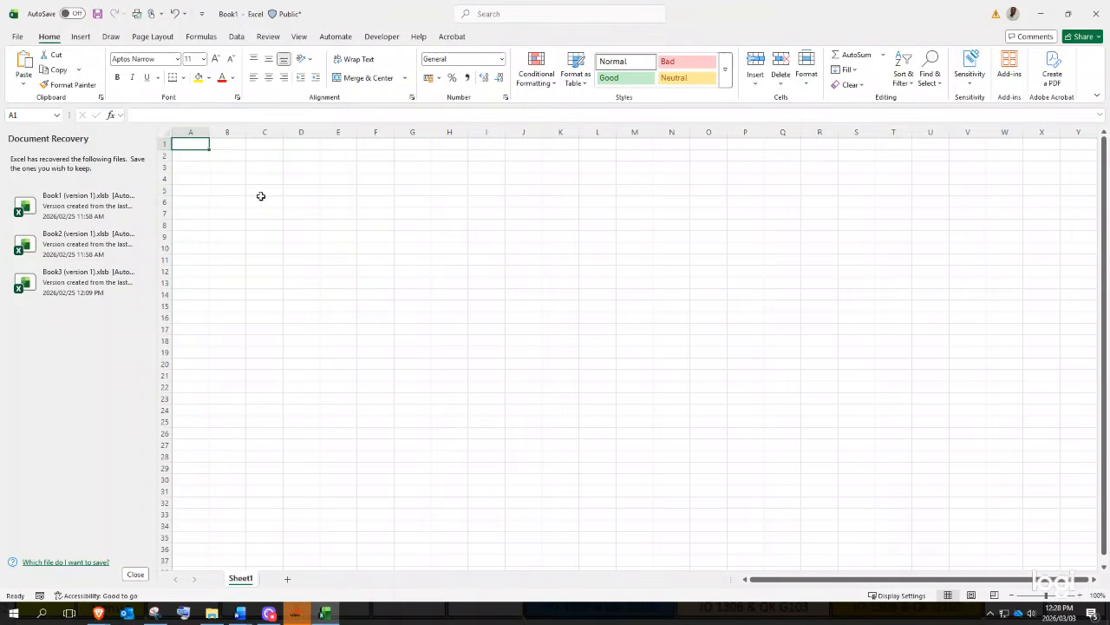
left_click(191, 191)
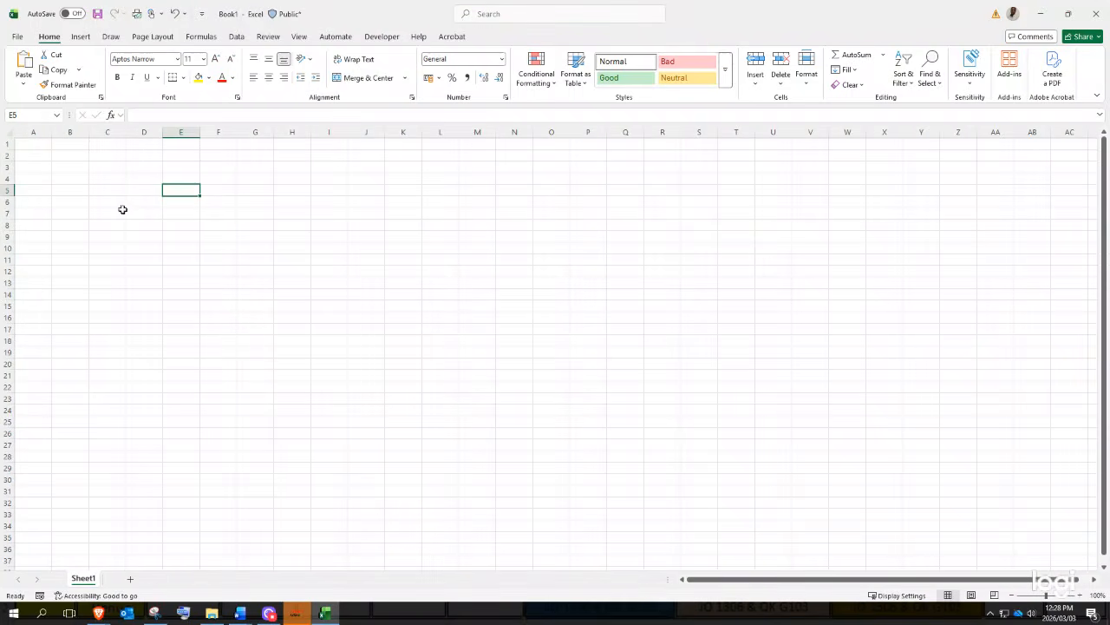
key("ctrl+v")
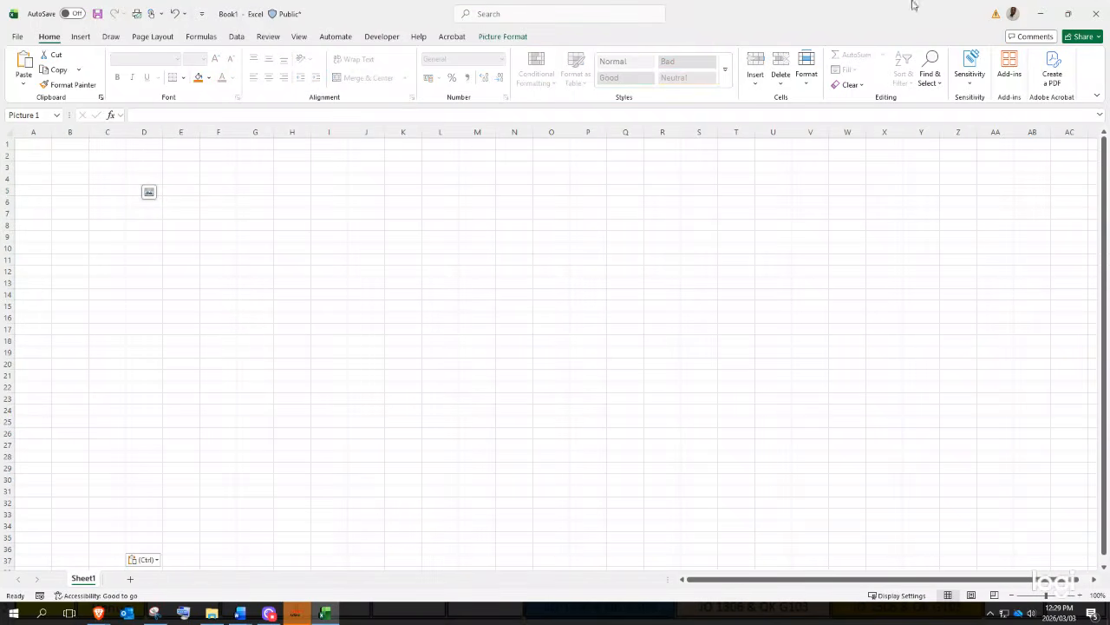
left_click_drag(156, 211, 156, 205)
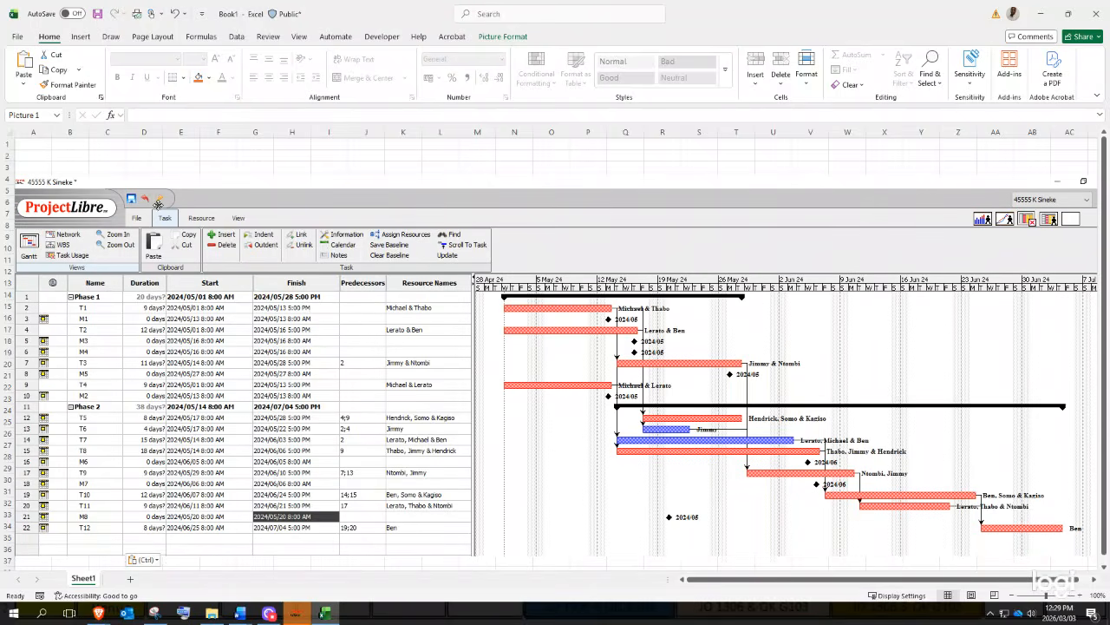
key("Escape")
left_click(70, 132)
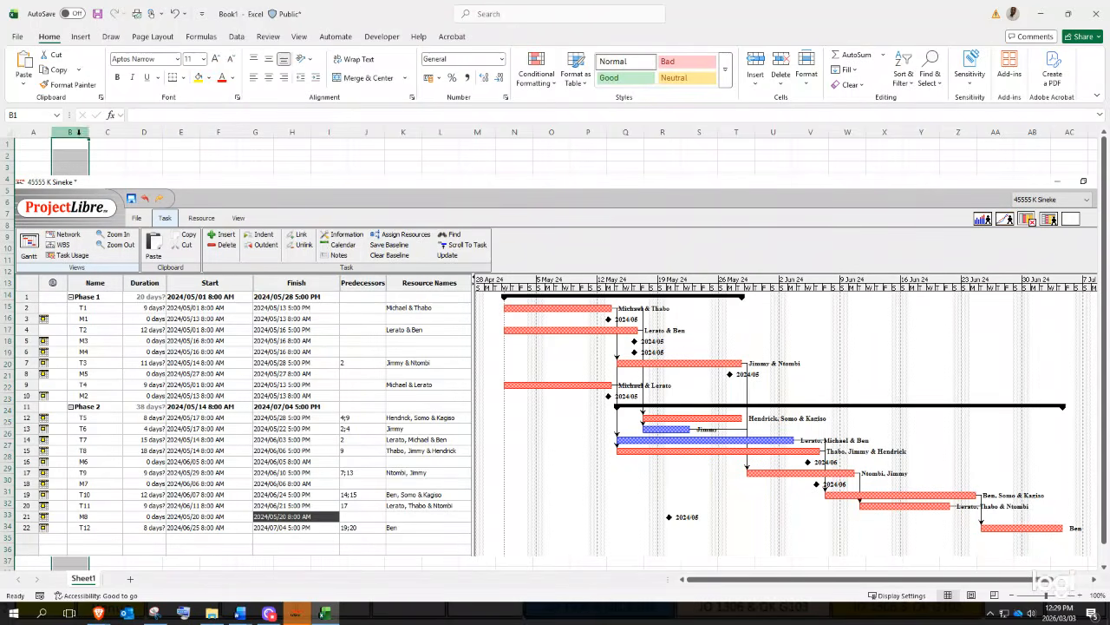
scroll(809, 48, "down", 1)
- Add a page header with the student number on the left and the initial in the centre
left_click(808, 62)
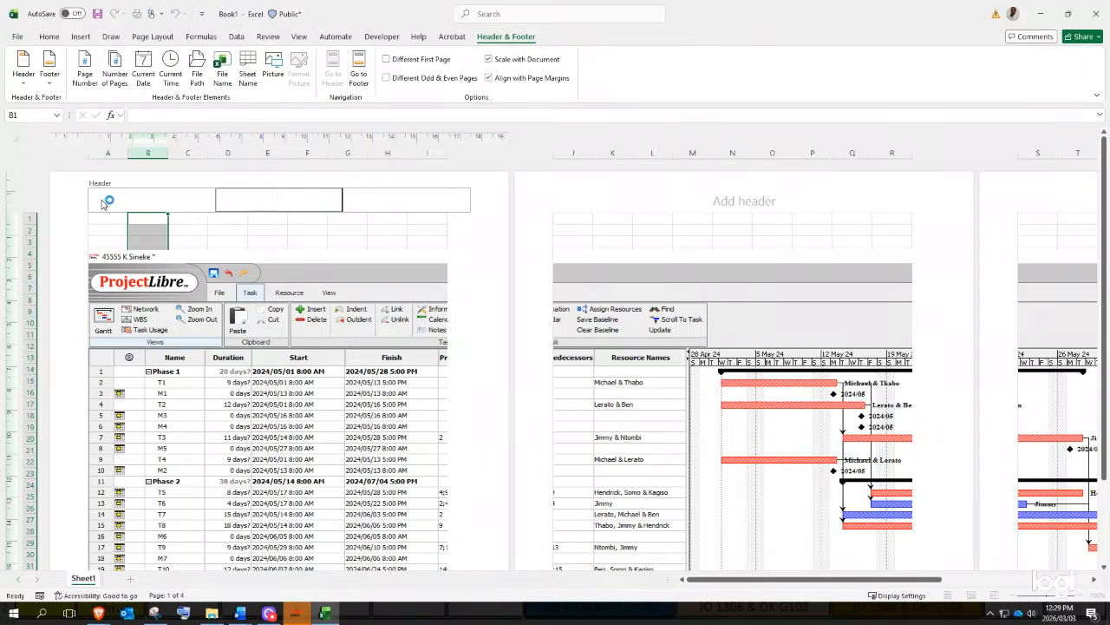
left_click(102, 201)
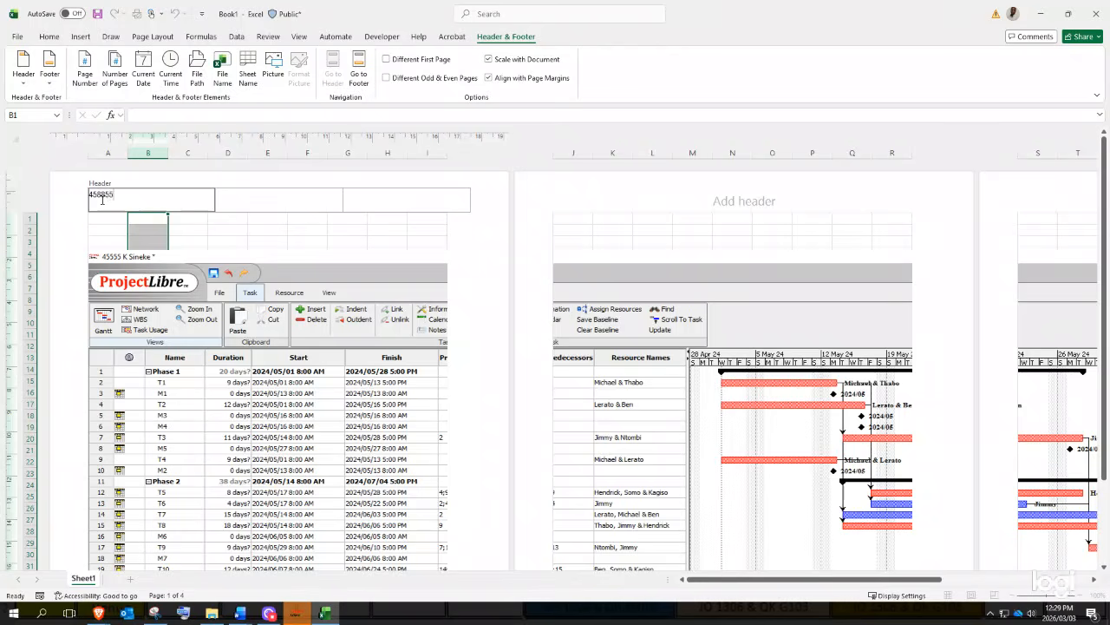
key("Tab")
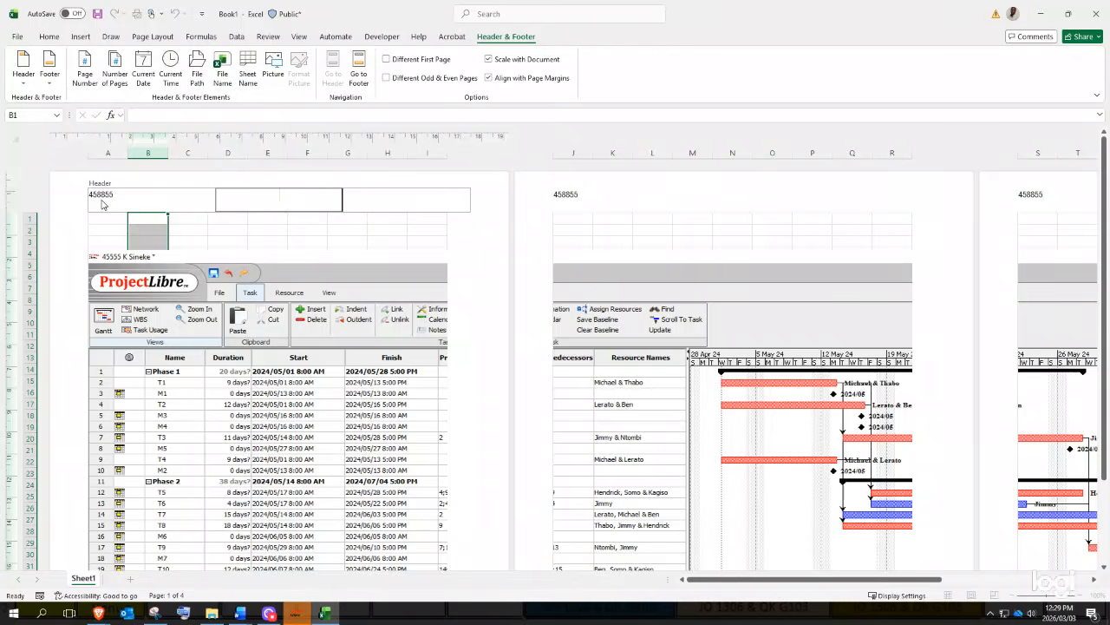
key("Tab")
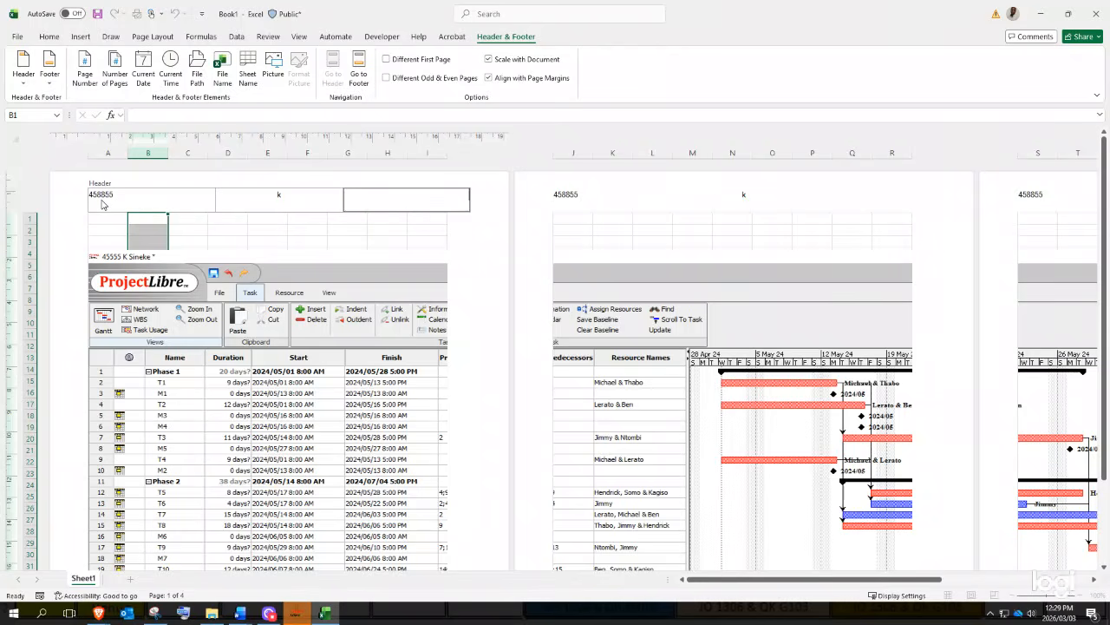
left_click(296, 202)
type("K")
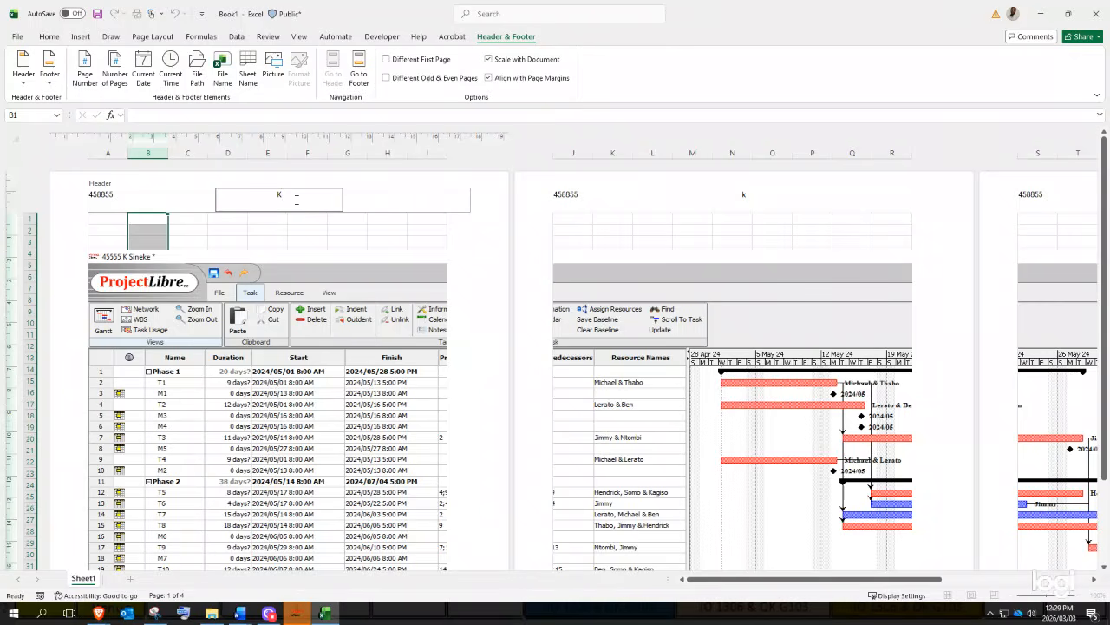
key("Tab")
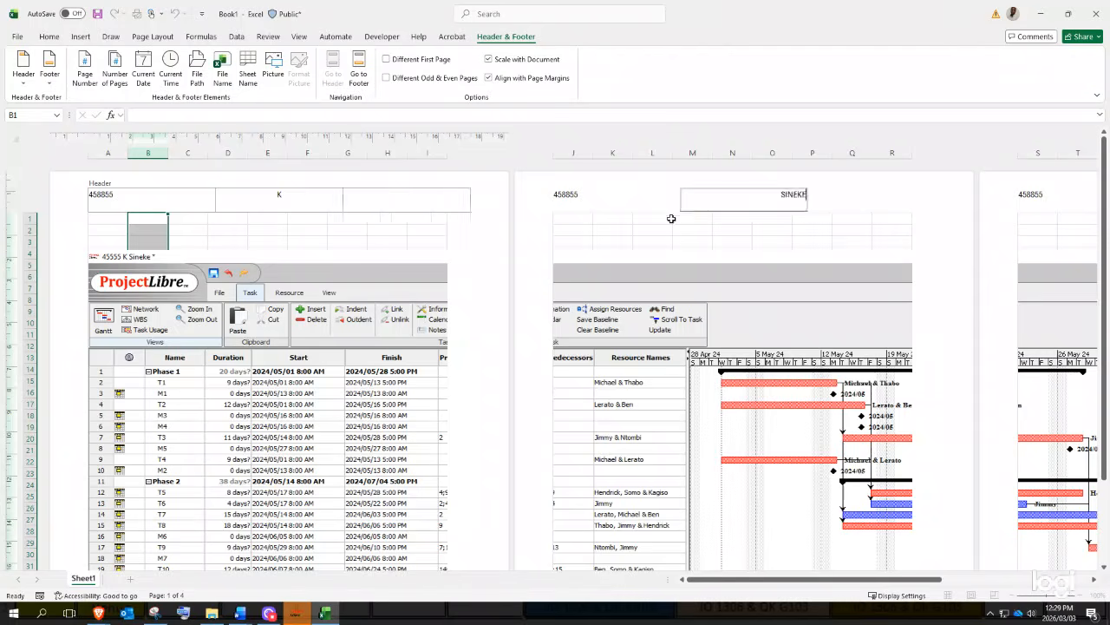
left_click(359, 228)
left_click(305, 374)
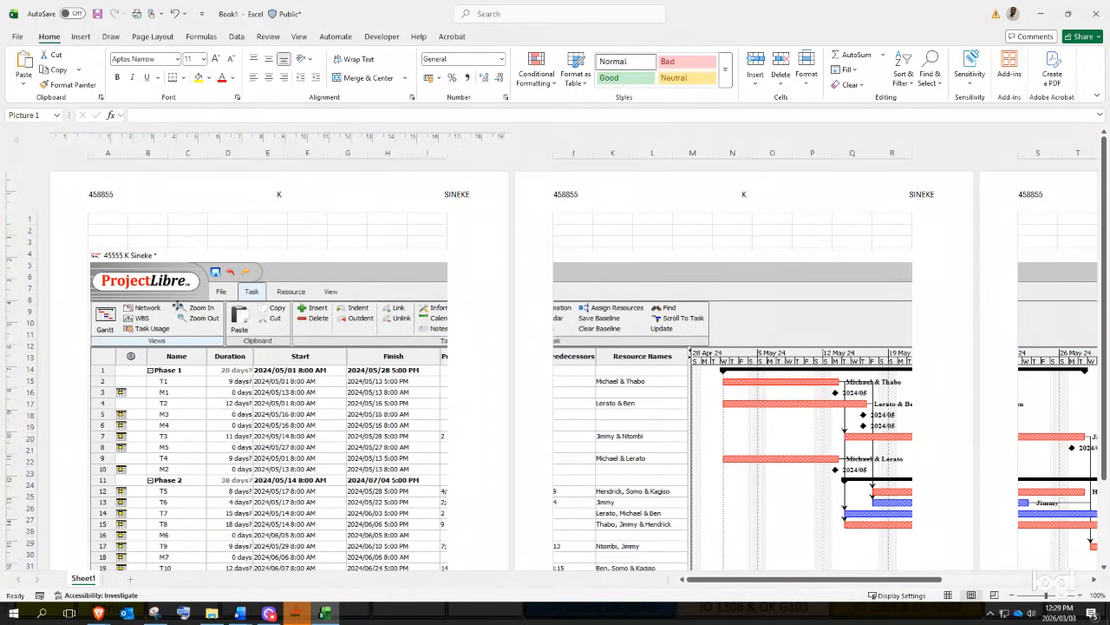
- Shrink the pasted screenshot and move it so it starts at cell A1
left_click_drag(130, 262, 199, 302)
left_click_drag(242, 342, 142, 276)
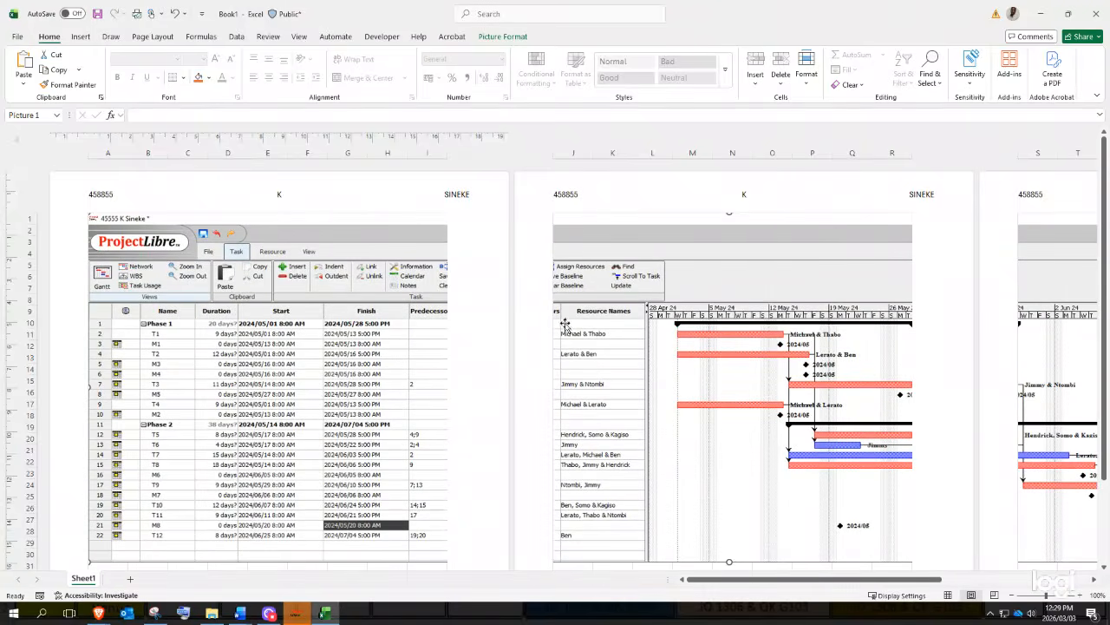
scroll(426, 385, "down", 6)
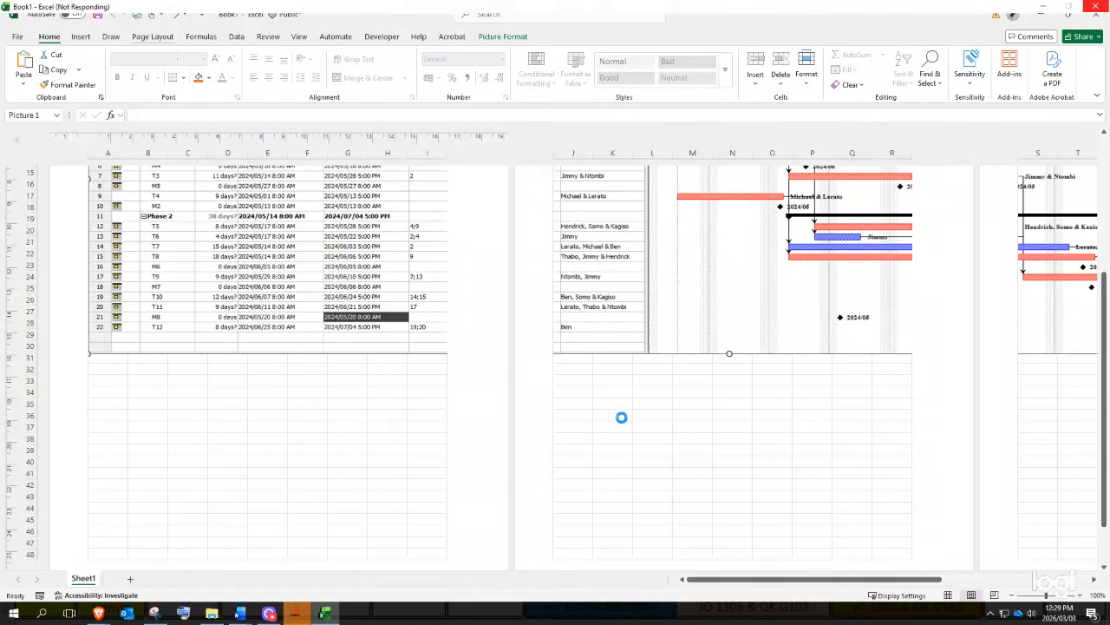
scroll(671, 404, "up", 6)
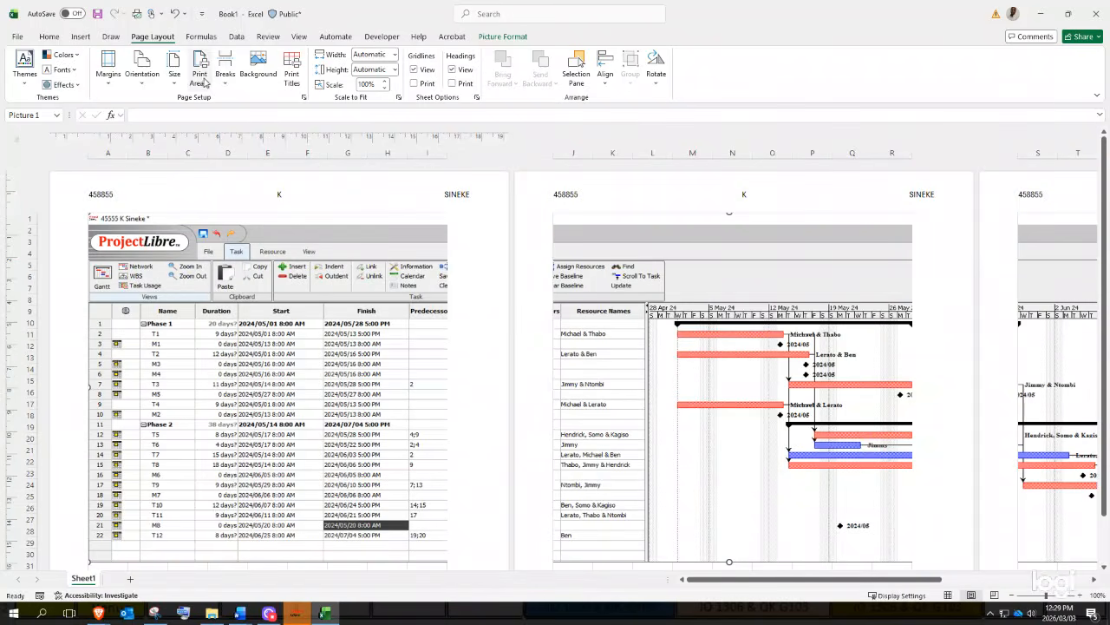
- Clear the sheet's print area and delete the pasted ProjectLibre picture
left_click(200, 72)
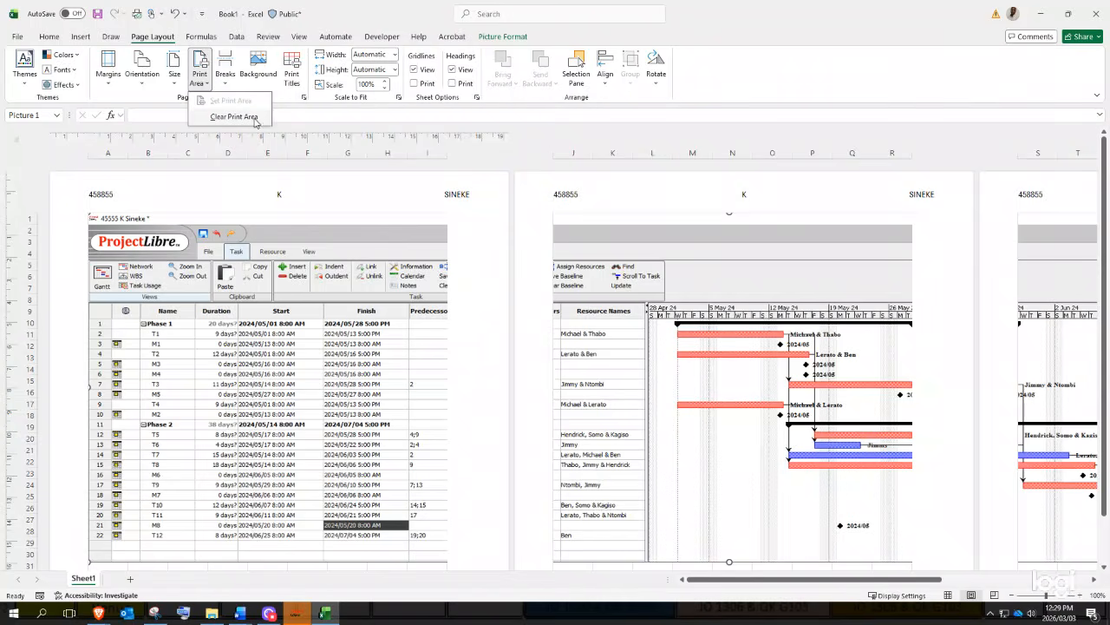
left_click(234, 116)
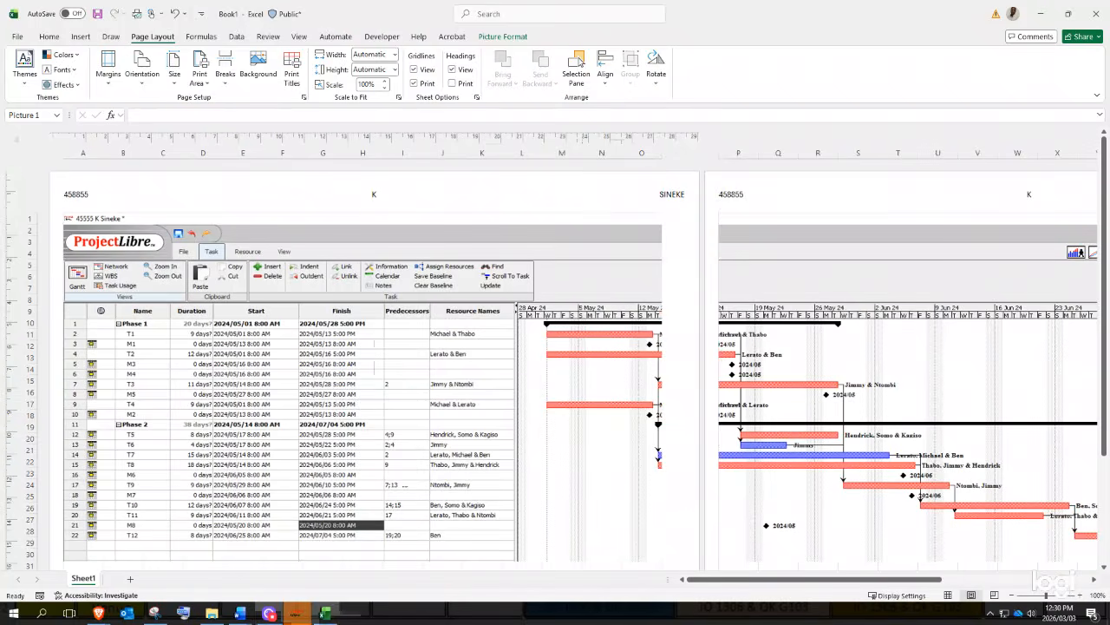
left_click(398, 333)
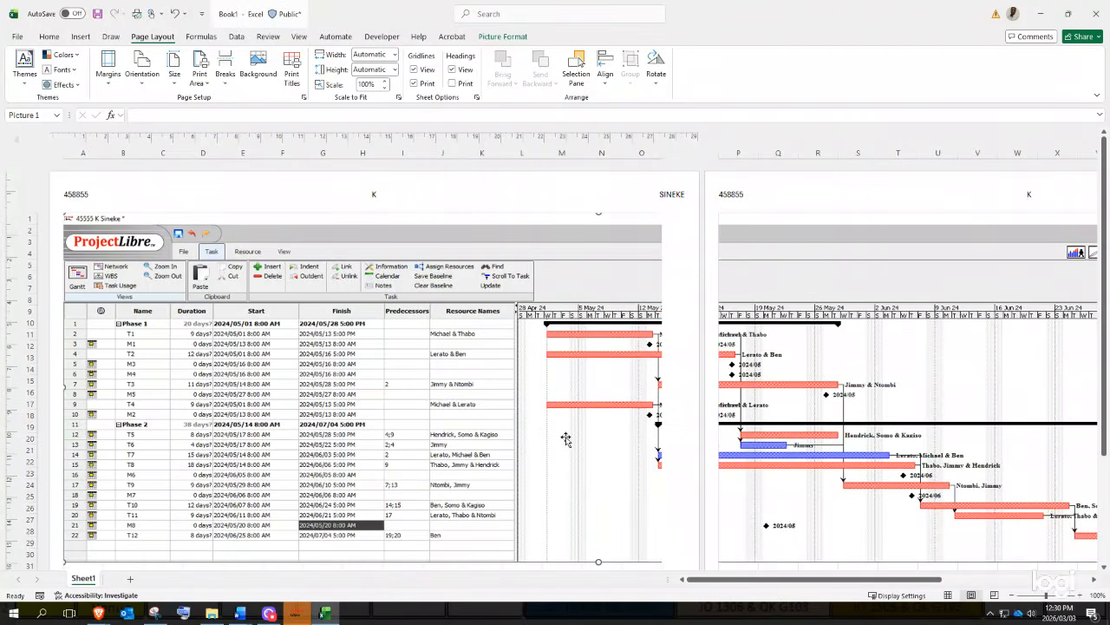
key("Delete")
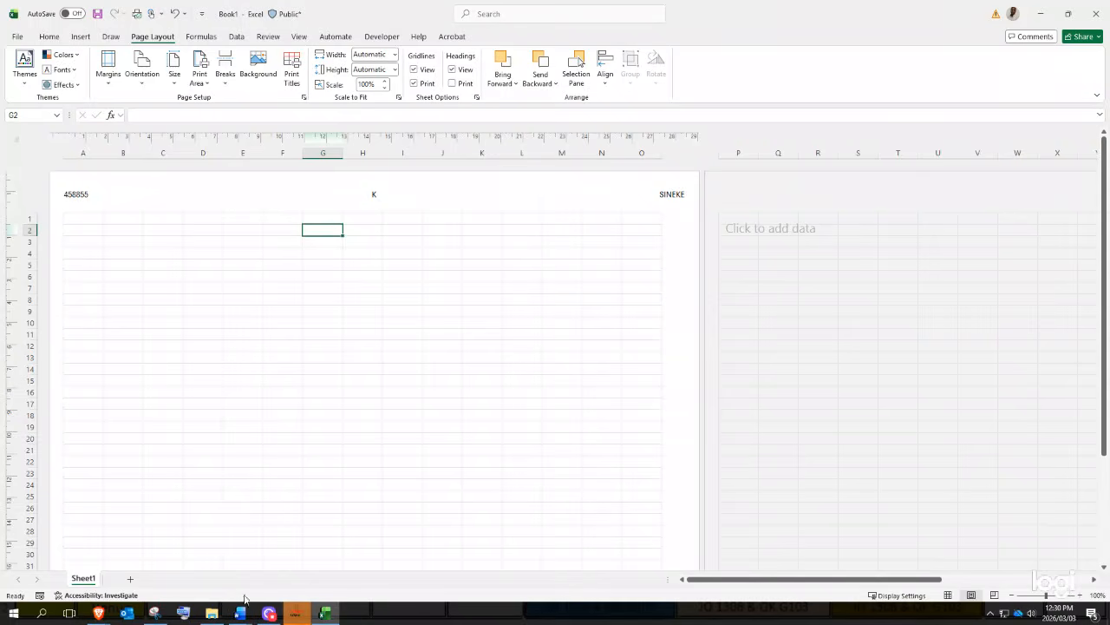
- Snip ProjectLibre's task table, copy it, and paste it into Excel at cell A2
left_click(295, 613)
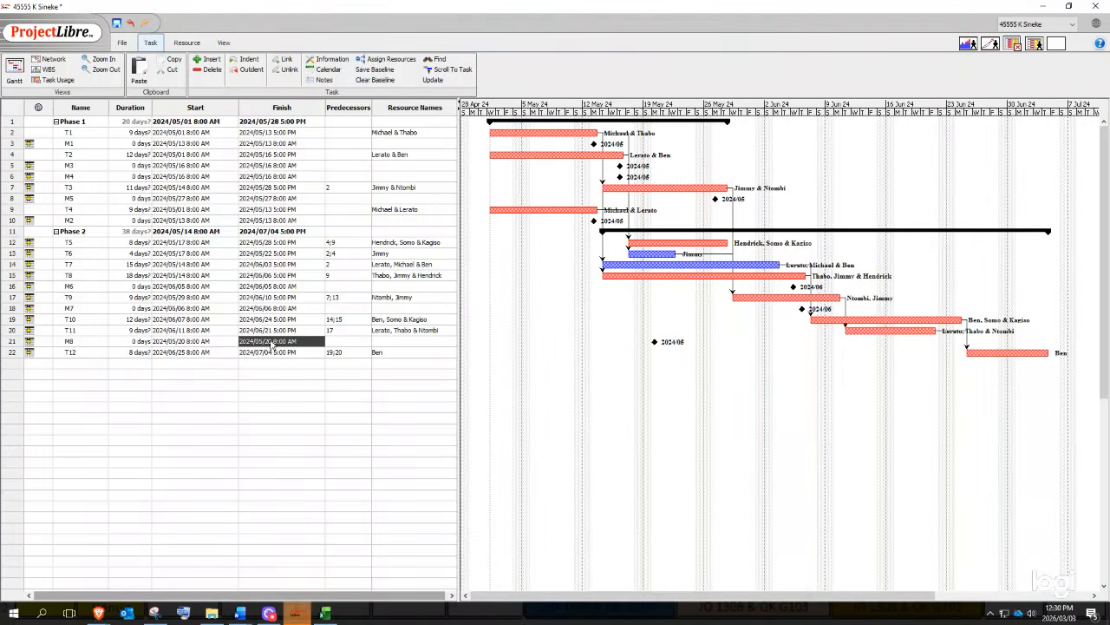
left_click(154, 612)
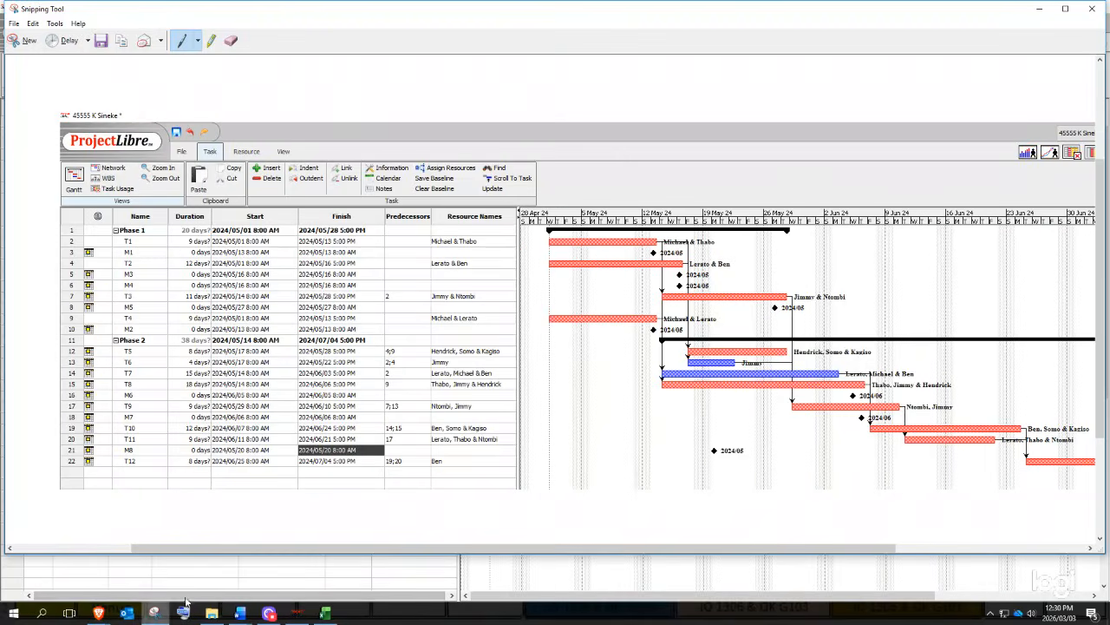
left_click(27, 43)
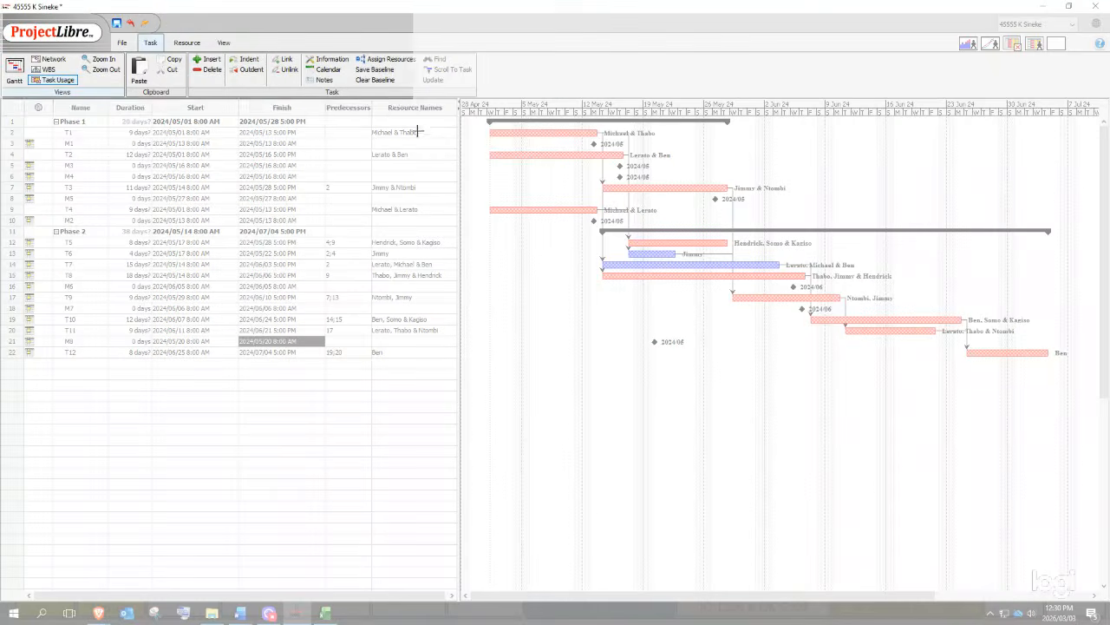
left_click_drag(417, 131, 449, 368)
right_click(432, 345)
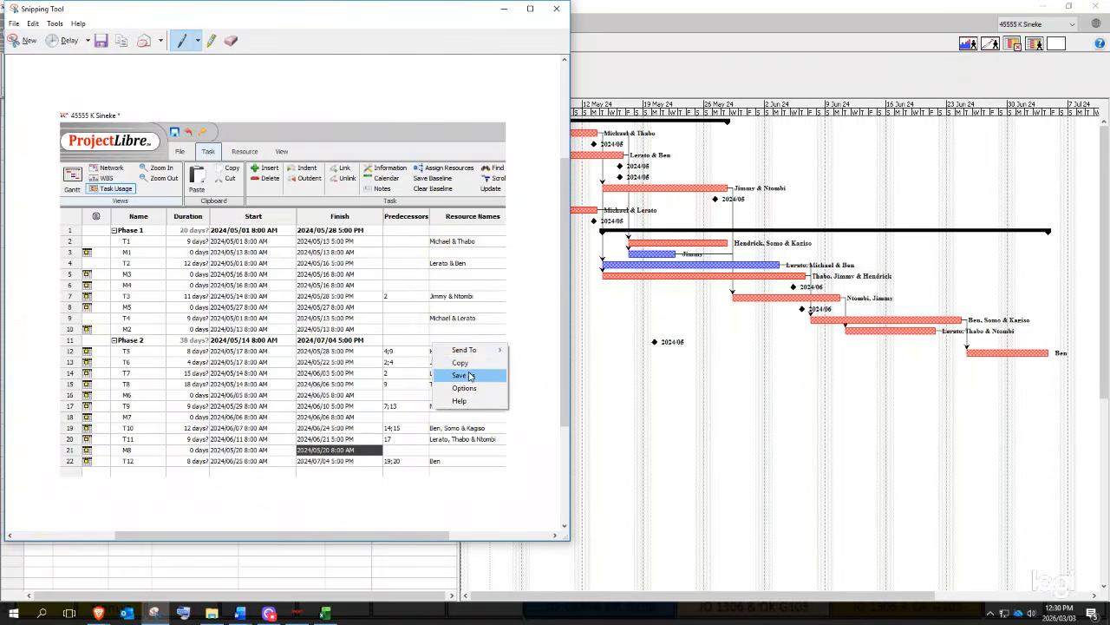
left_click(460, 363)
left_click(325, 612)
left_click(83, 228)
key("ctrl+v")
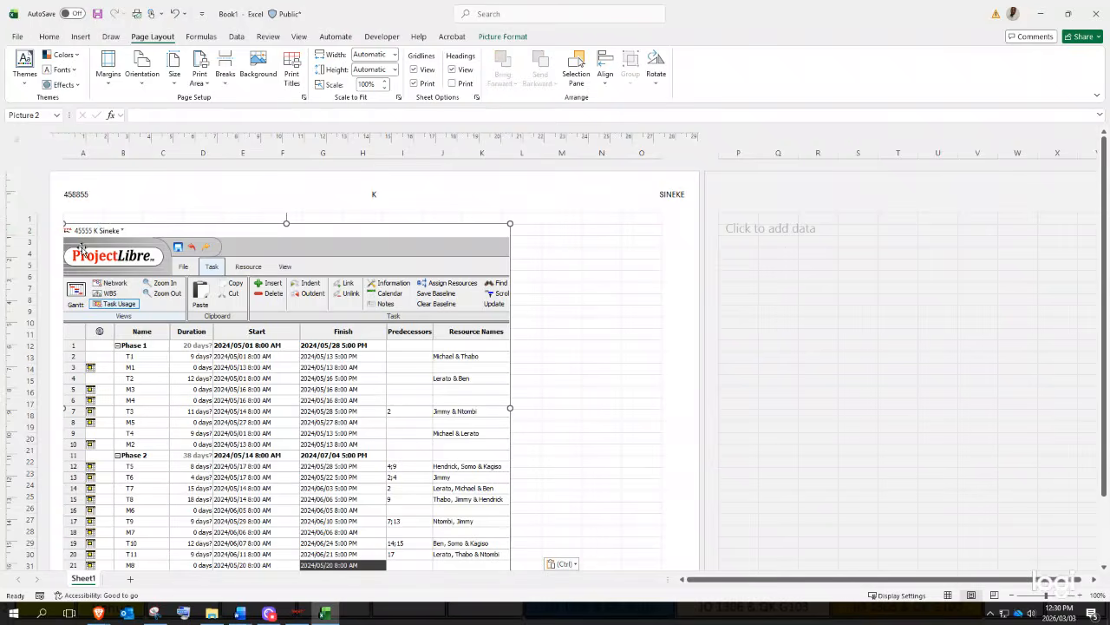
- Move the table picture down and label it '1.1.' in A3 and 'Data/Input Table' in B3
left_click_drag(299, 234, 294, 219)
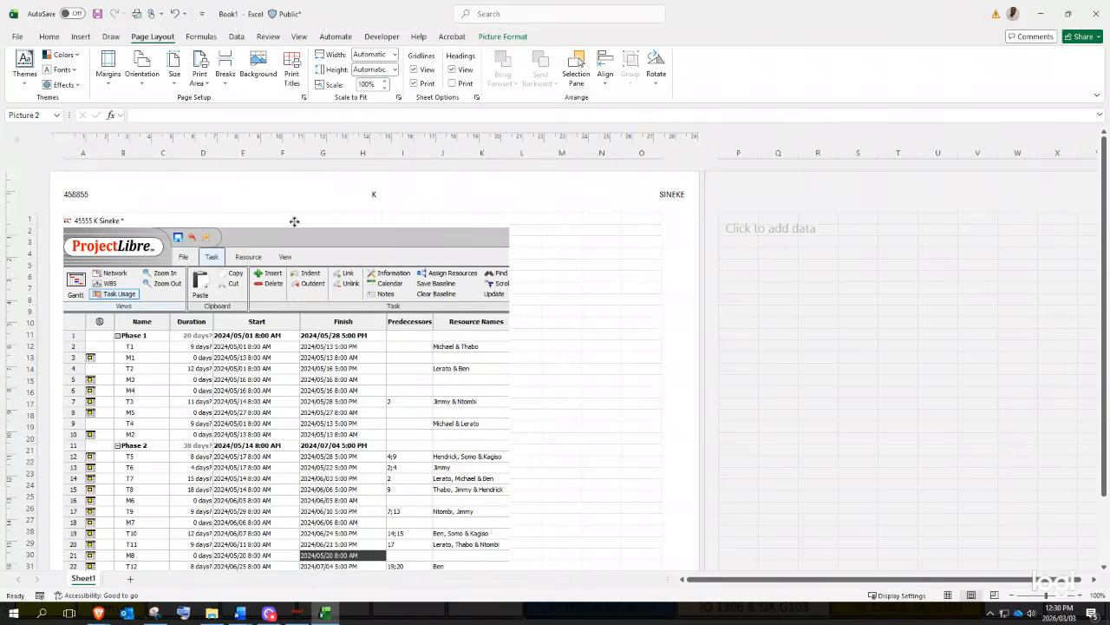
left_click_drag(227, 225, 230, 268)
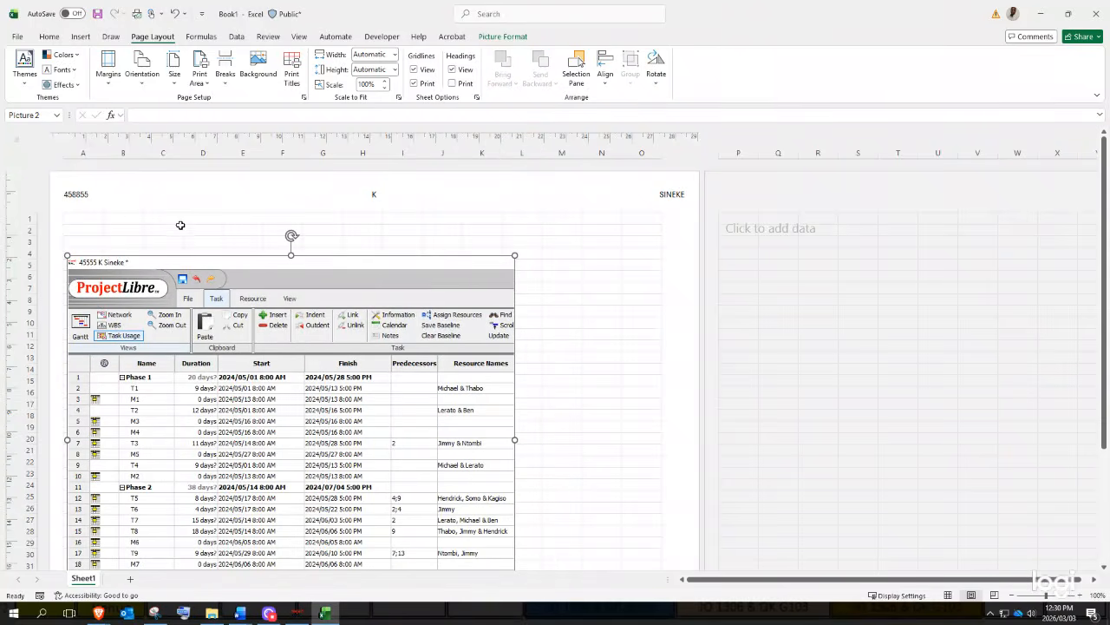
left_click(87, 243)
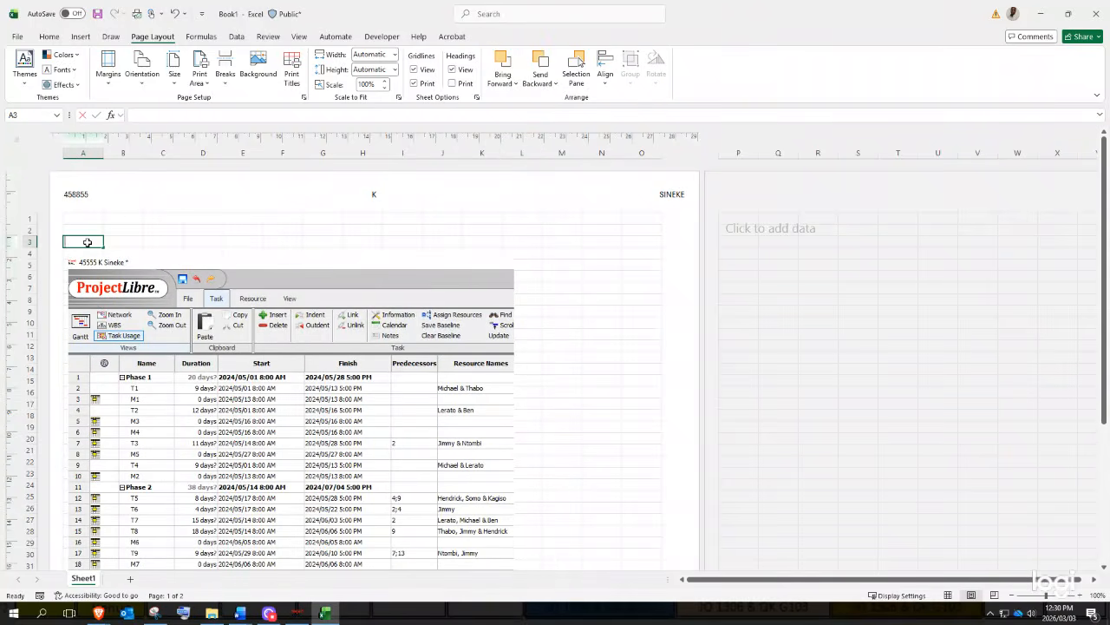
type("1.1.")
left_click(115, 239)
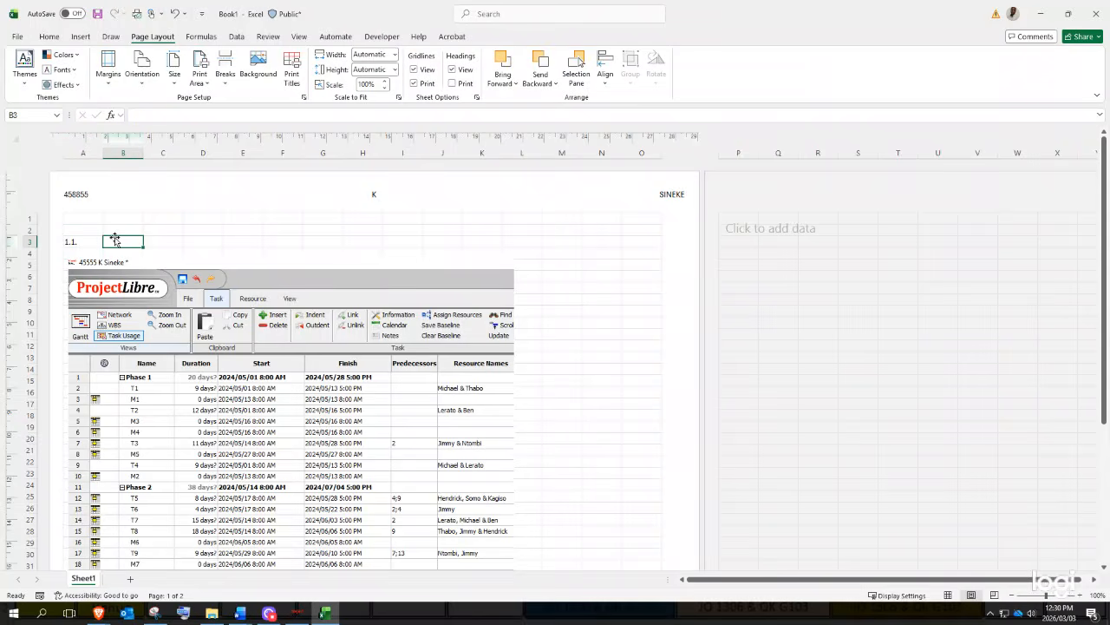
type("dT")
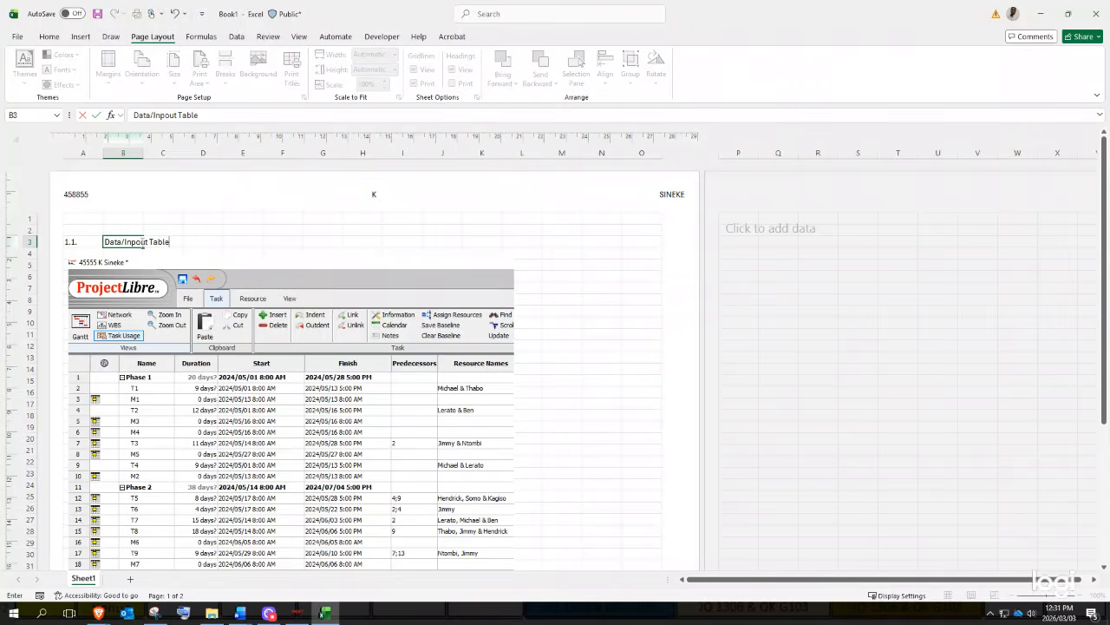
key("BackSpace")
key("Return")
- Check the empty cells below the table, then bring ProjectLibre's Gantt view back up
left_click(625, 380)
scroll(330, 379, "down", 8)
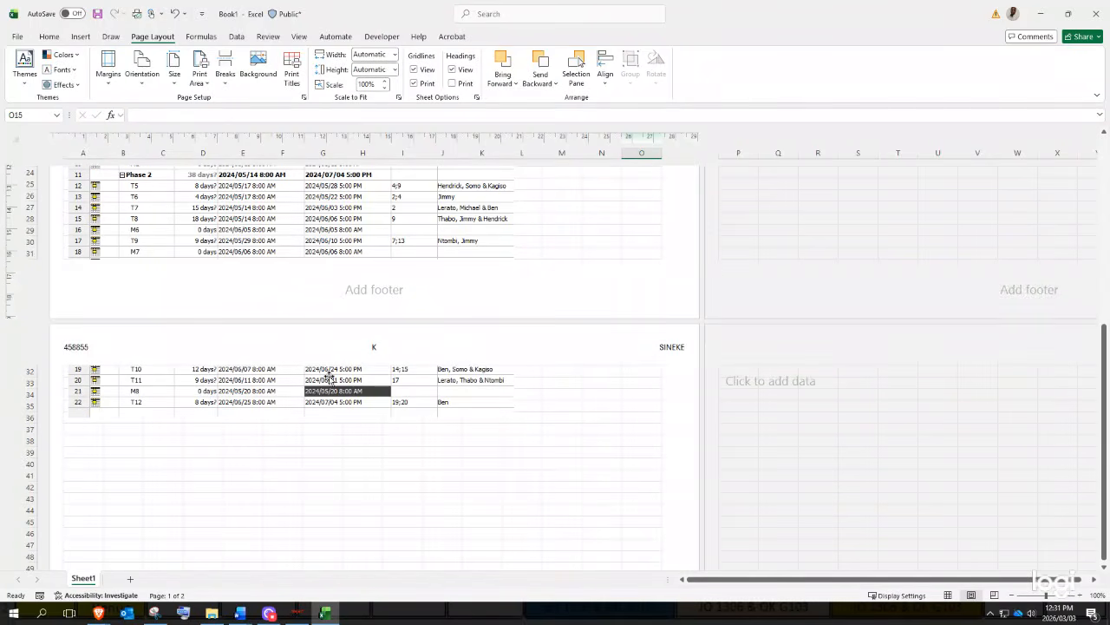
left_click(217, 314)
left_click(83, 278)
scroll(429, 243, "up", 3)
left_click(184, 487)
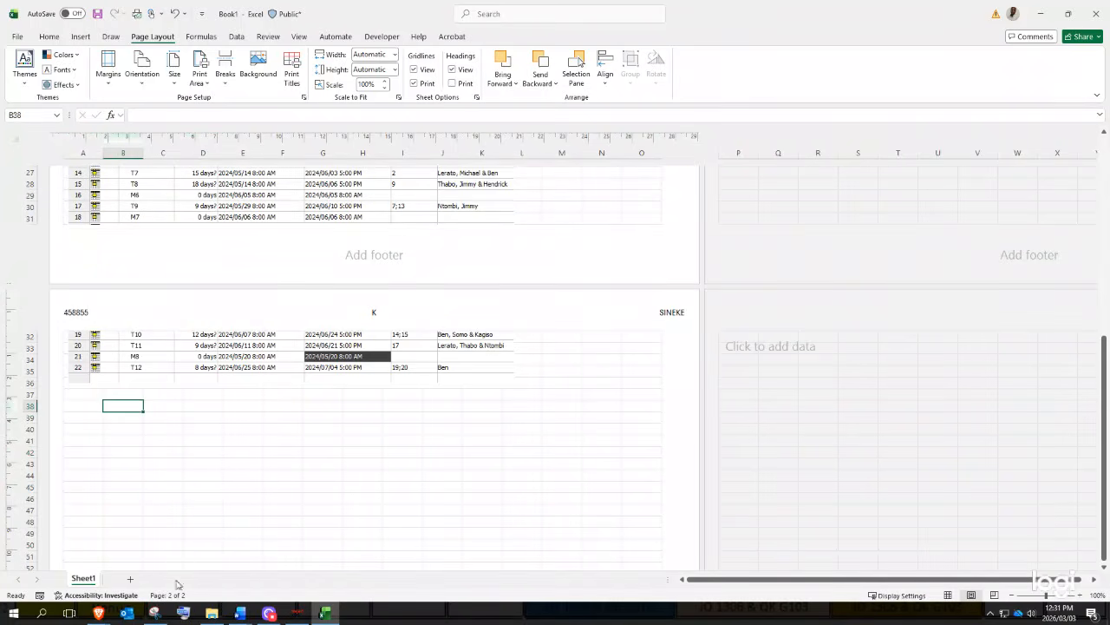
left_click(155, 613)
left_click(298, 613)
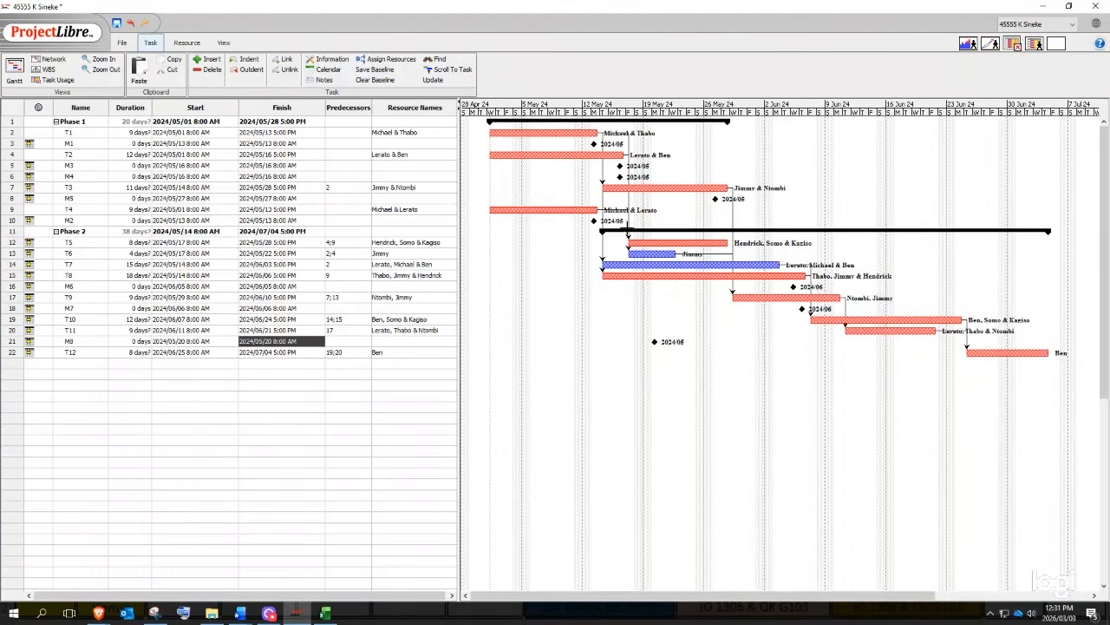
- Snip only ProjectLibre's Gantt chart bars, copy it, and select cell A40 in Excel
left_click(154, 615)
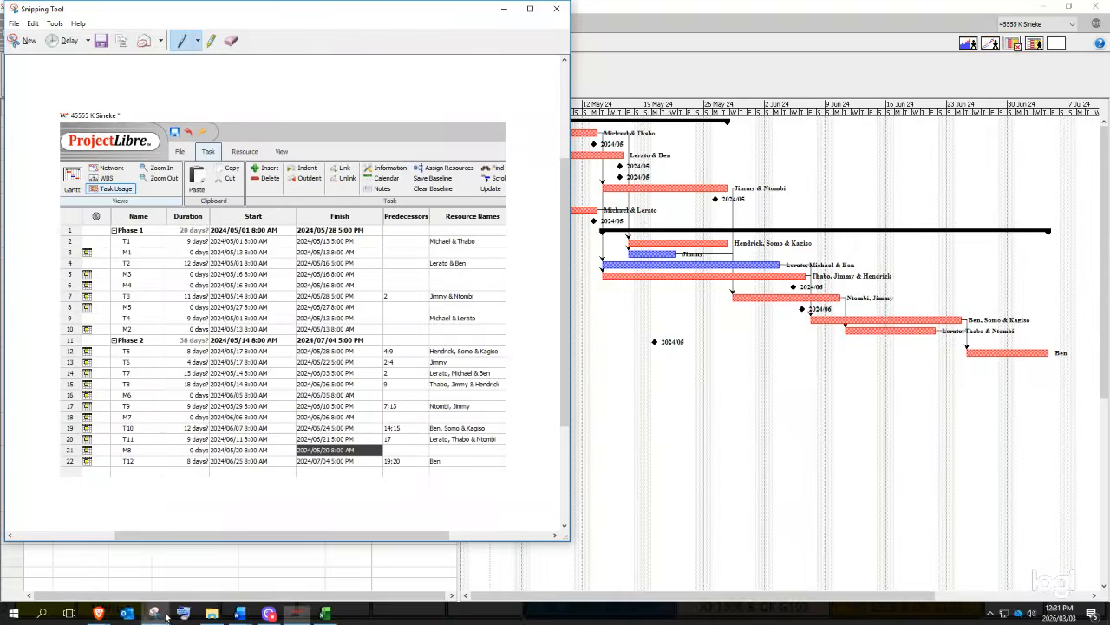
left_click(25, 40)
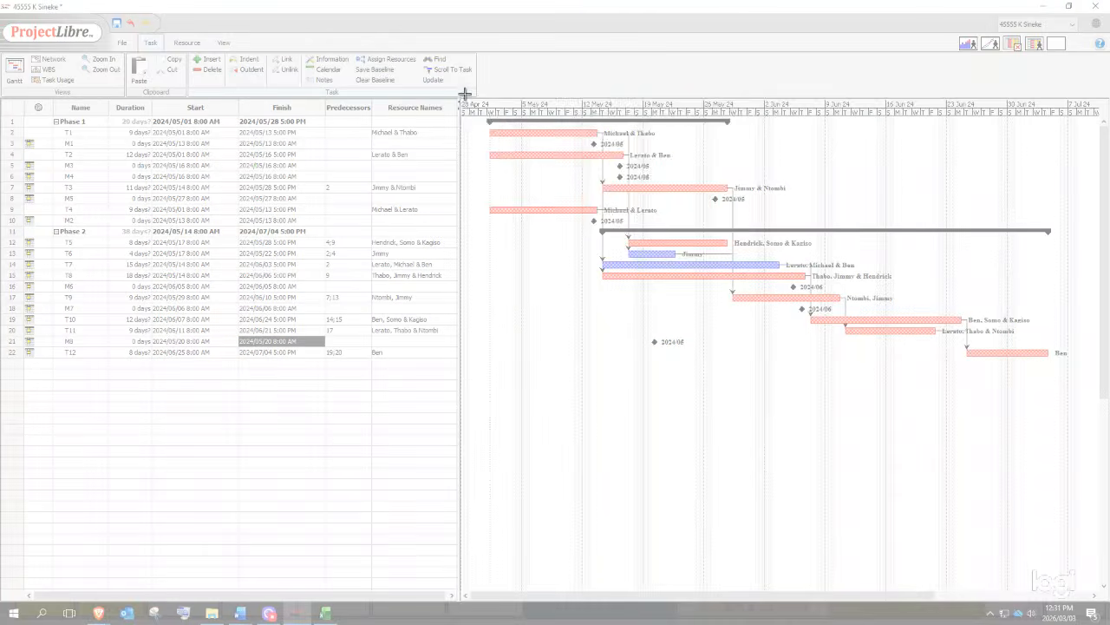
left_click_drag(459, 97, 1083, 382)
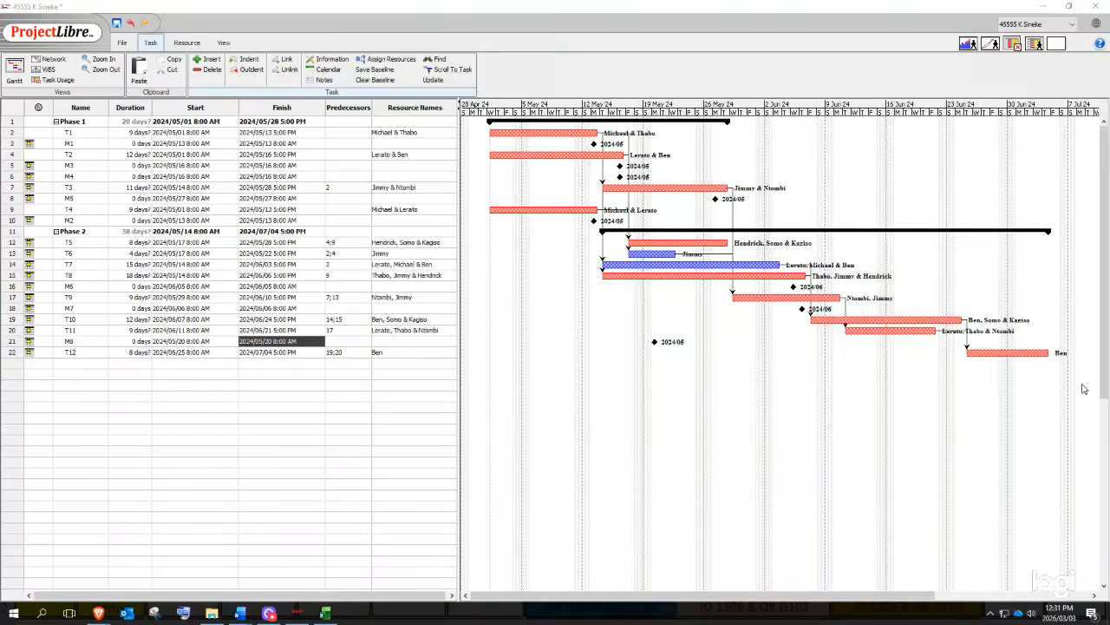
right_click(975, 338)
left_click(1006, 358)
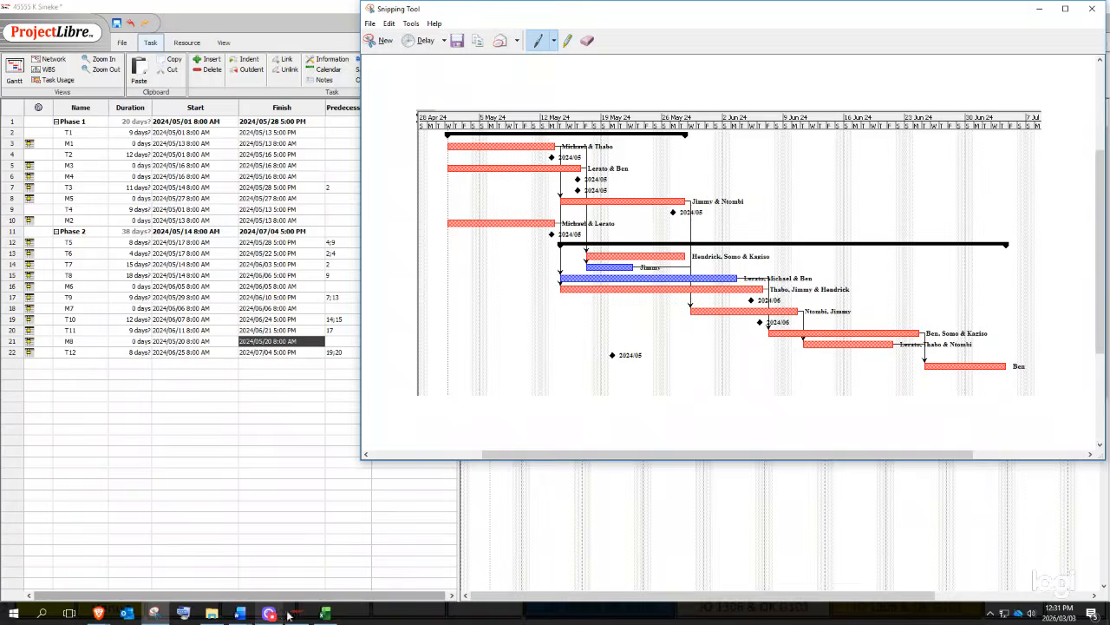
left_click(325, 613)
left_click(98, 425)
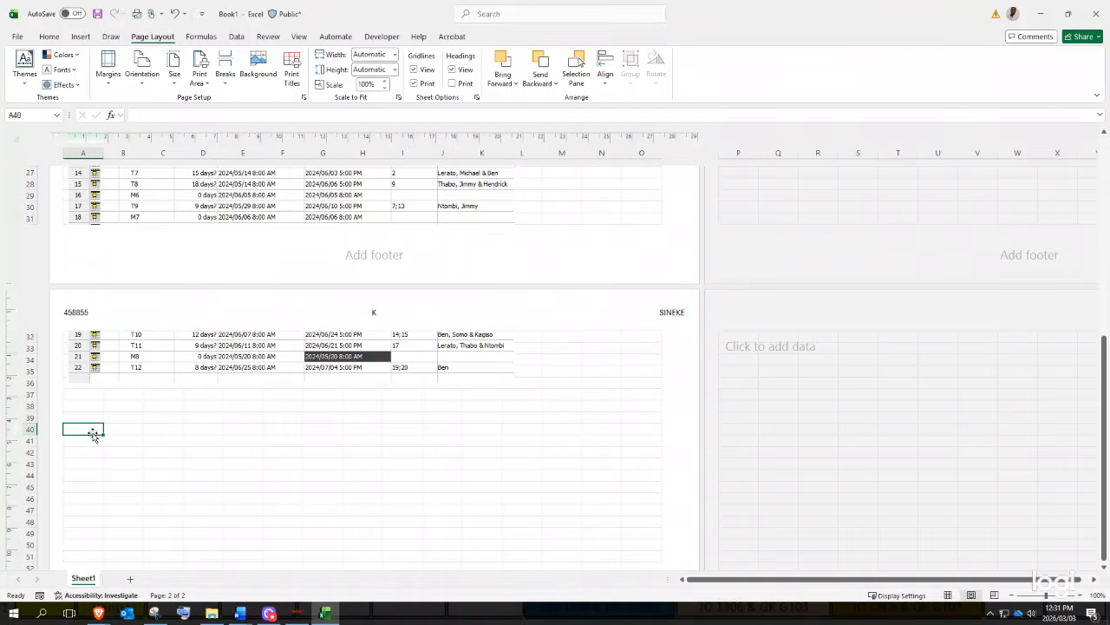
- Paste the Gantt snip at A40 and head it '1.2.' in A38 and 'Gantt Chart' in B38
key("ctrl+v")
left_click(86, 411)
type("1.2")
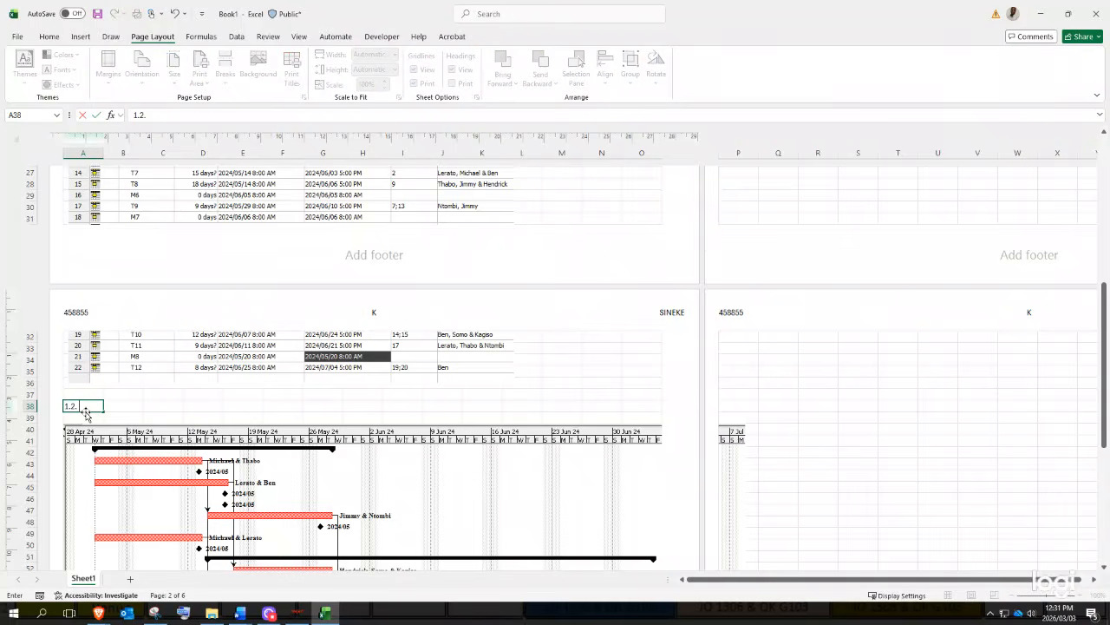
key("Return")
key("Up")
key("Right")
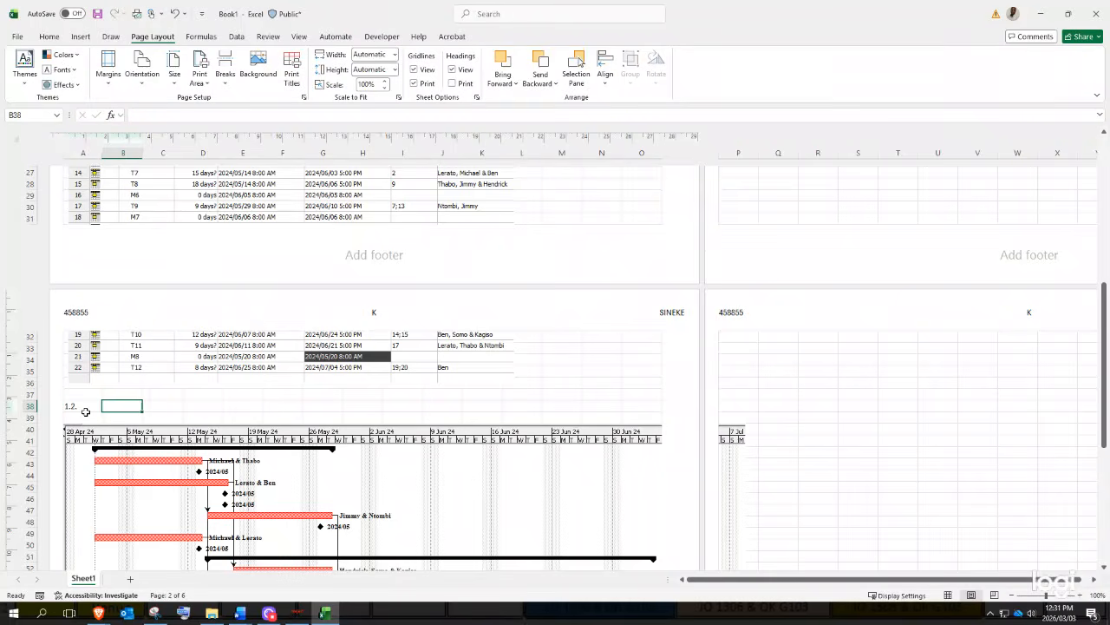
type("Gan")
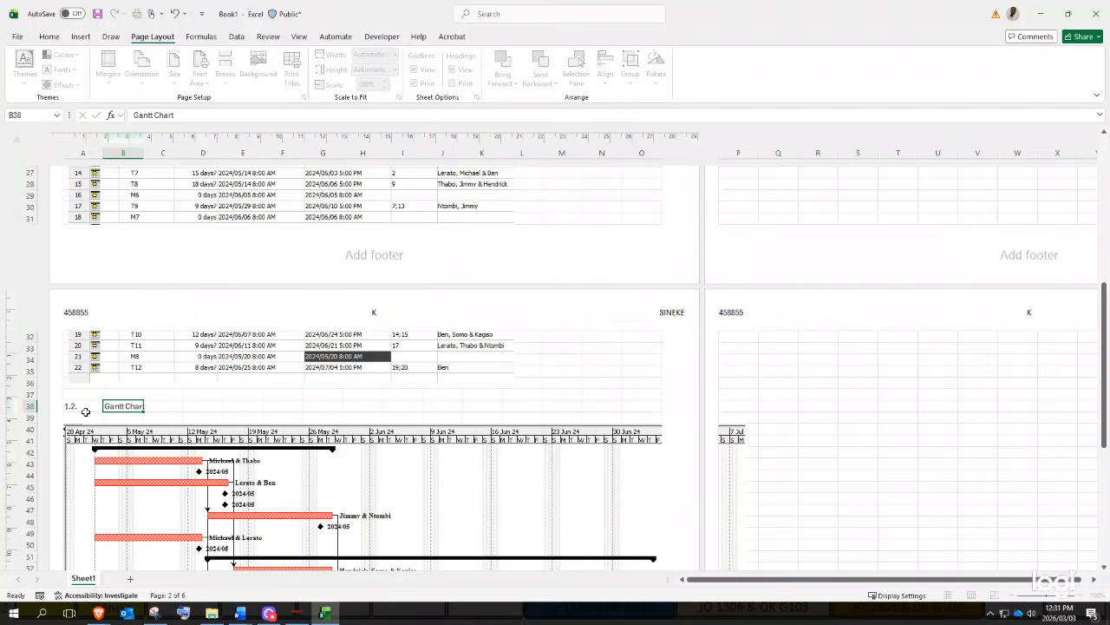
type("tt Chart")
key("Return")
scroll(295, 547, "down", 5)
left_click(297, 613)
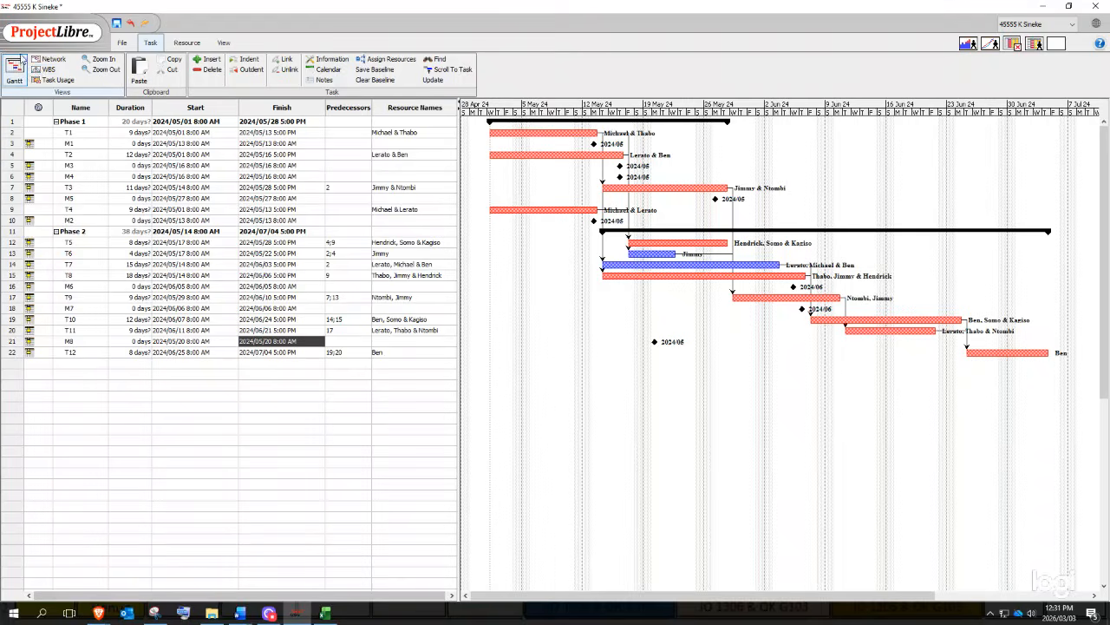
- Switch ProjectLibre to the network diagram and copy a snip of it
left_click(50, 60)
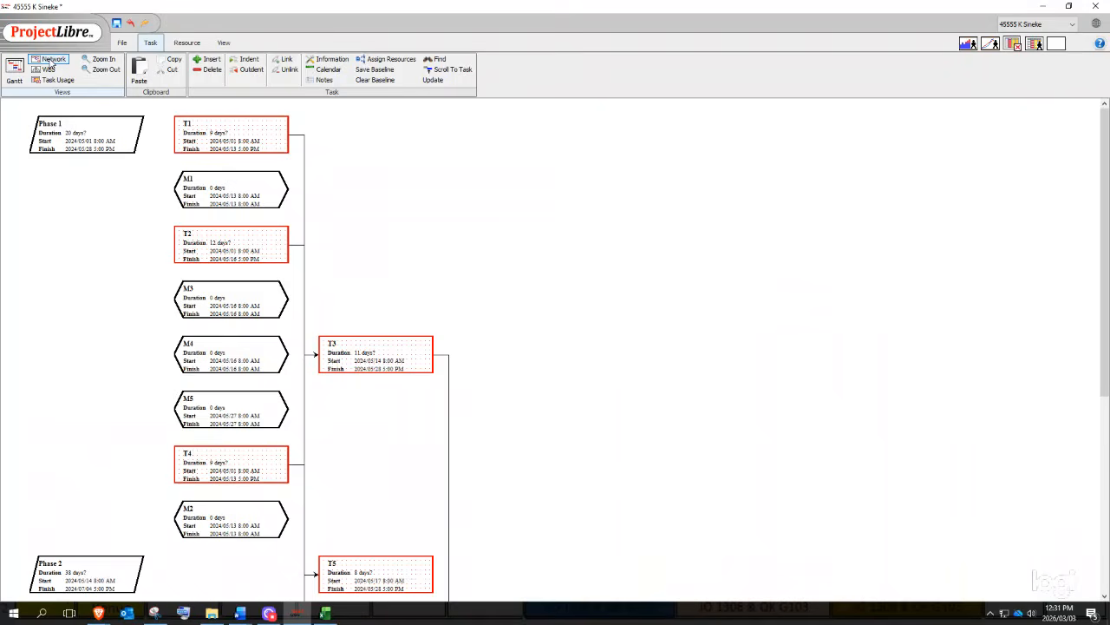
left_click(155, 614)
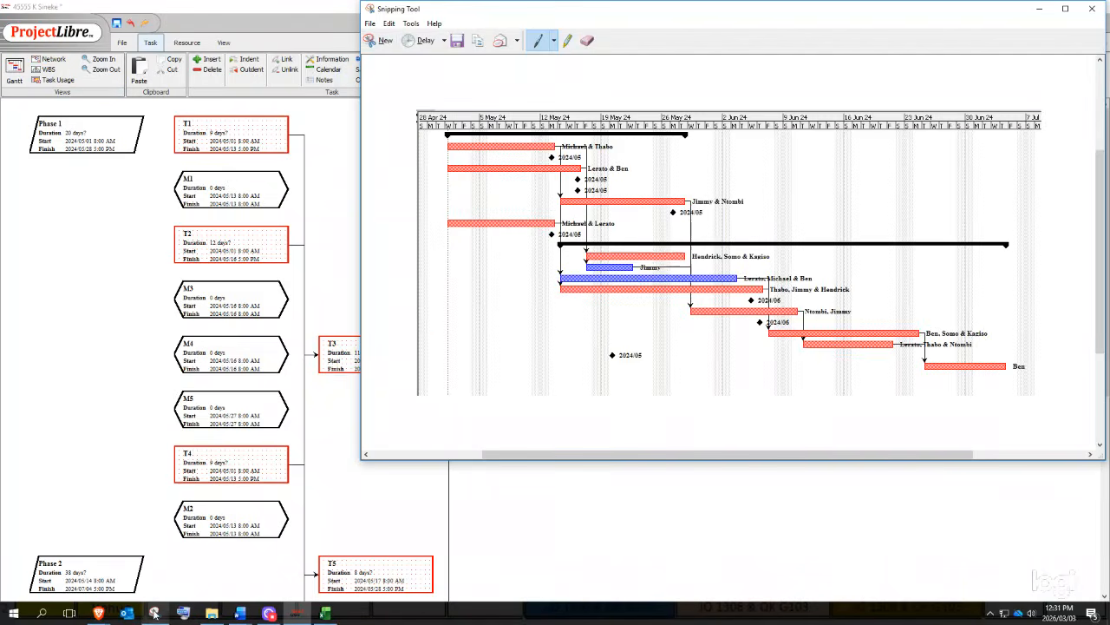
left_click(379, 41)
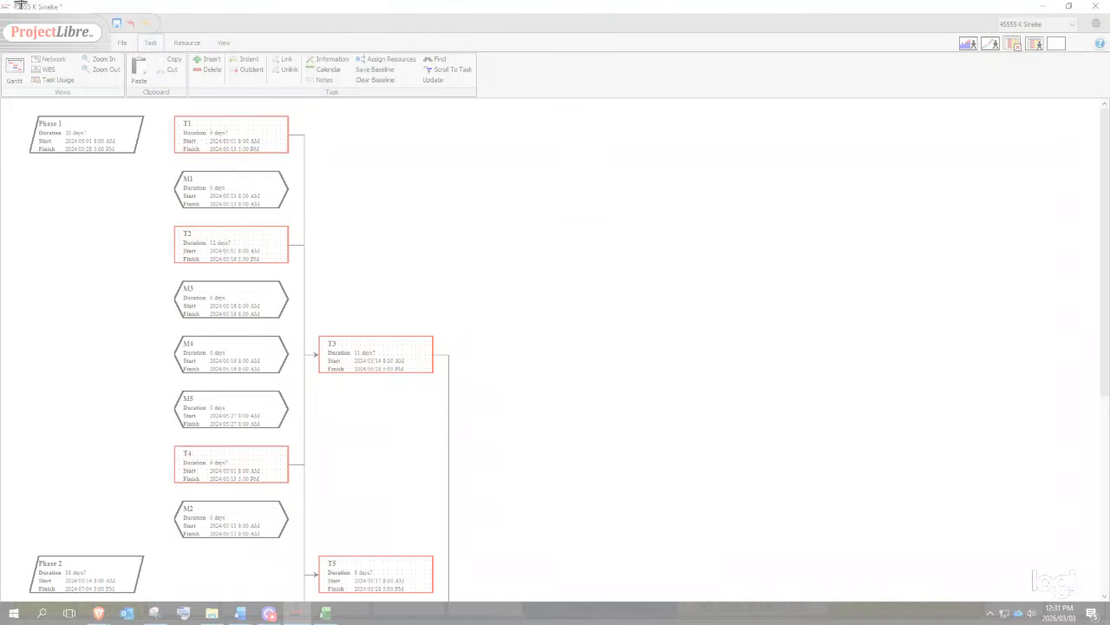
left_click_drag(3, 3, 453, 583)
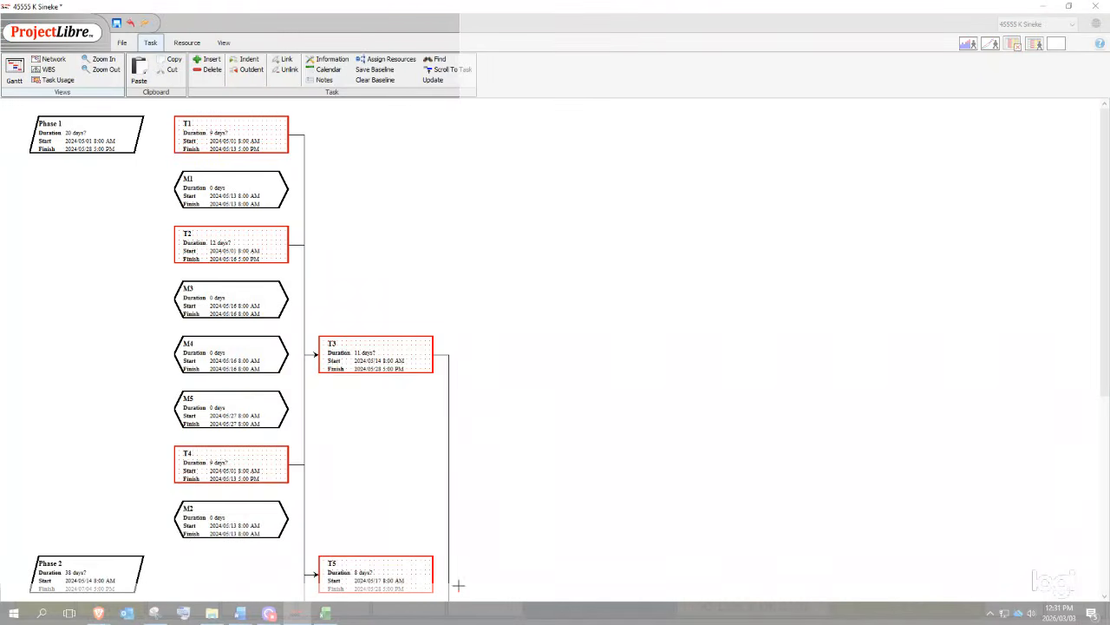
right_click(399, 533)
left_click(433, 553)
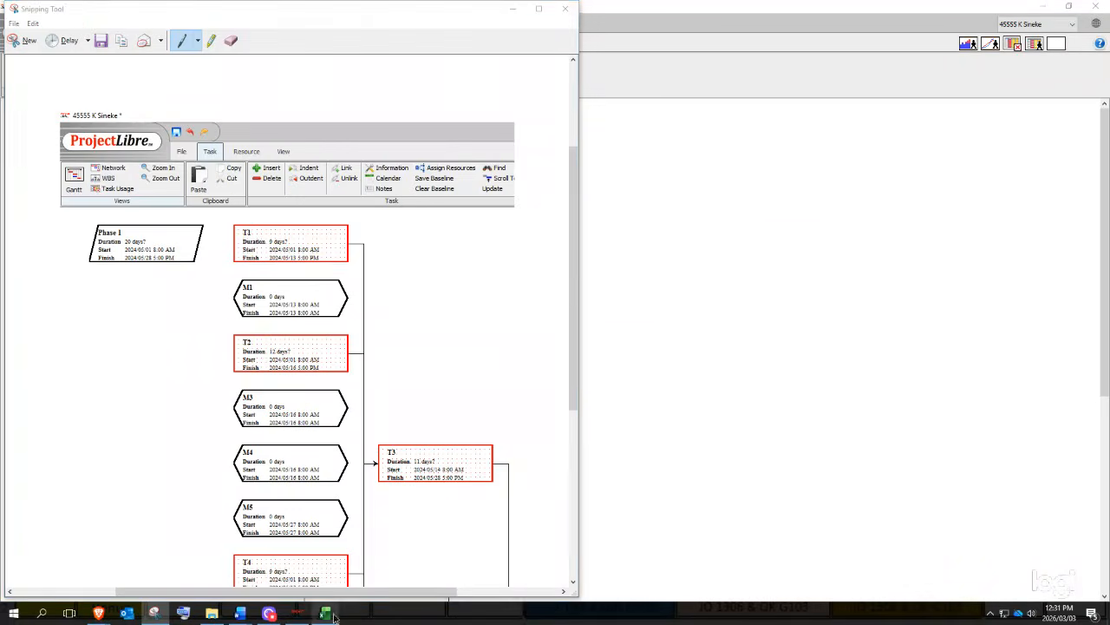
- Paste the network diagram snip into Excel at cell A68
left_click(326, 613)
left_click(122, 509)
left_click(93, 510)
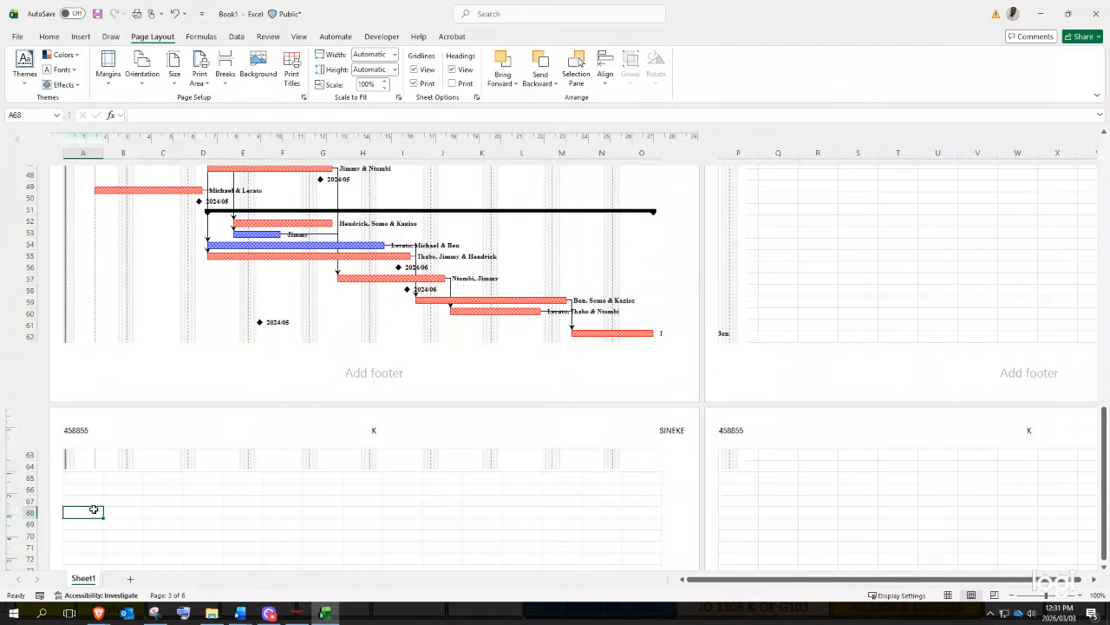
key("ctrl+v")
scroll(260, 521, "down", 2)
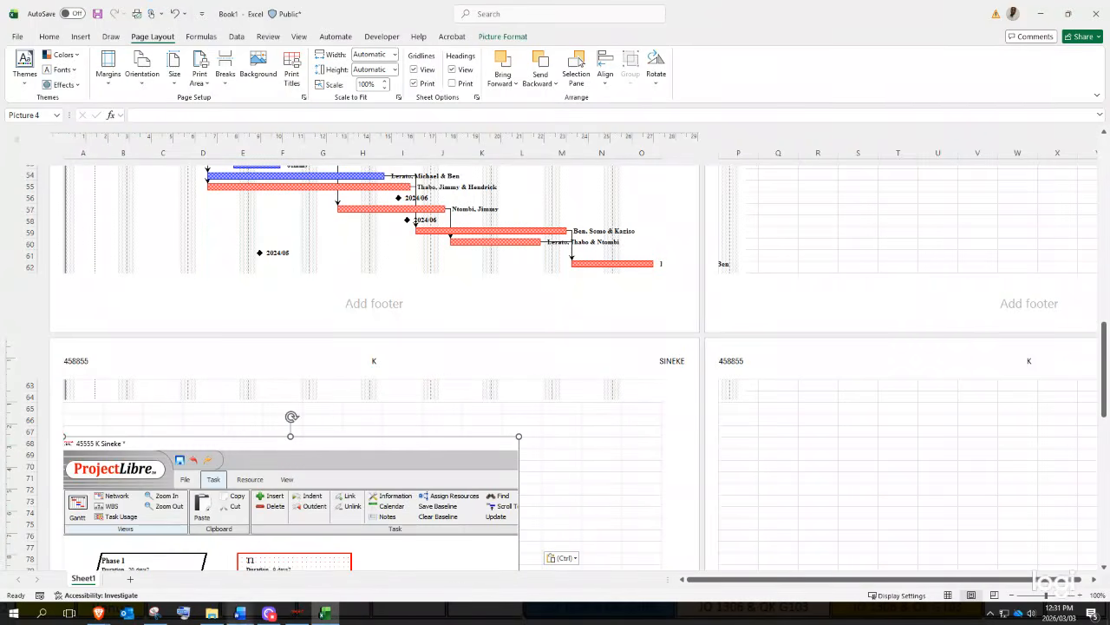
left_click(295, 614)
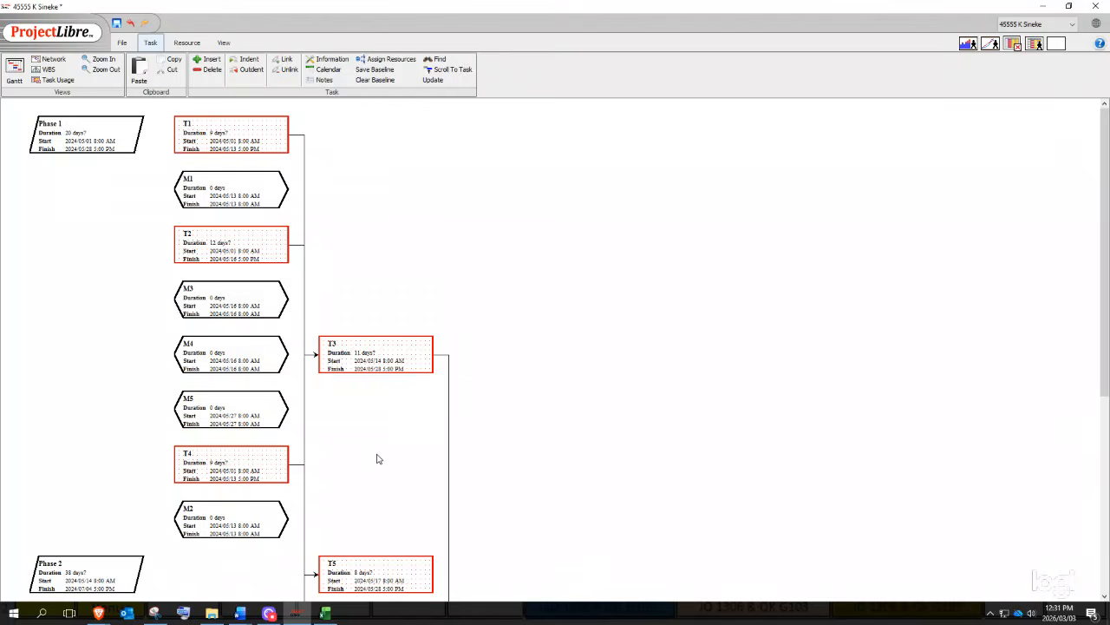
- Scroll the network diagram down and copy a snip of its lower part
left_click_drag(1104, 373, 1104, 584)
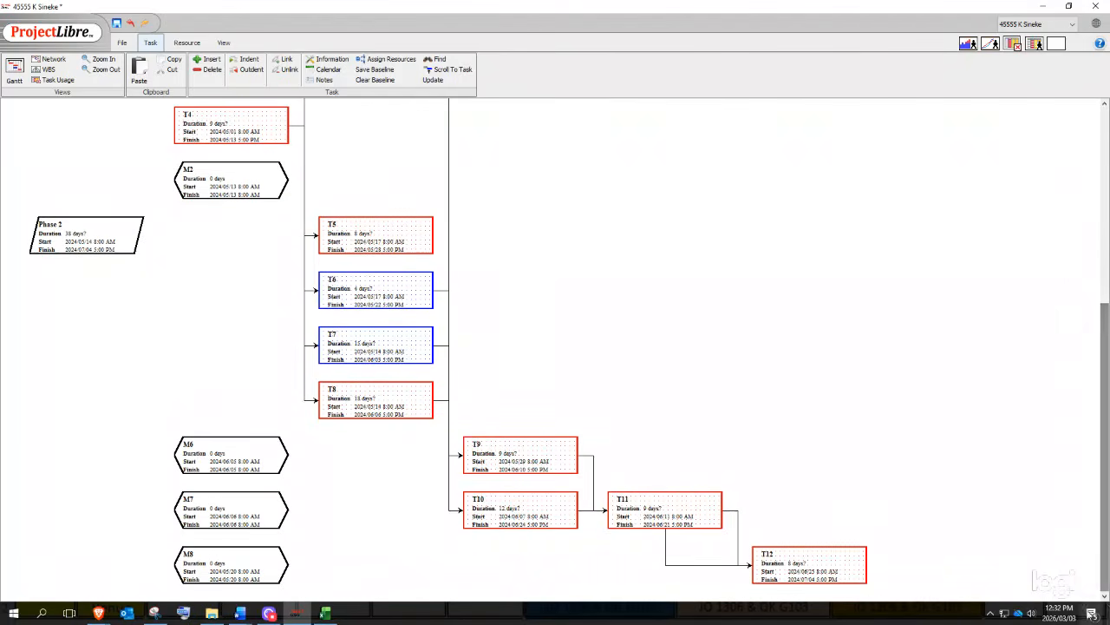
left_click(154, 614)
left_click(32, 43)
left_click_drag(3, 4, 911, 600)
right_click(861, 535)
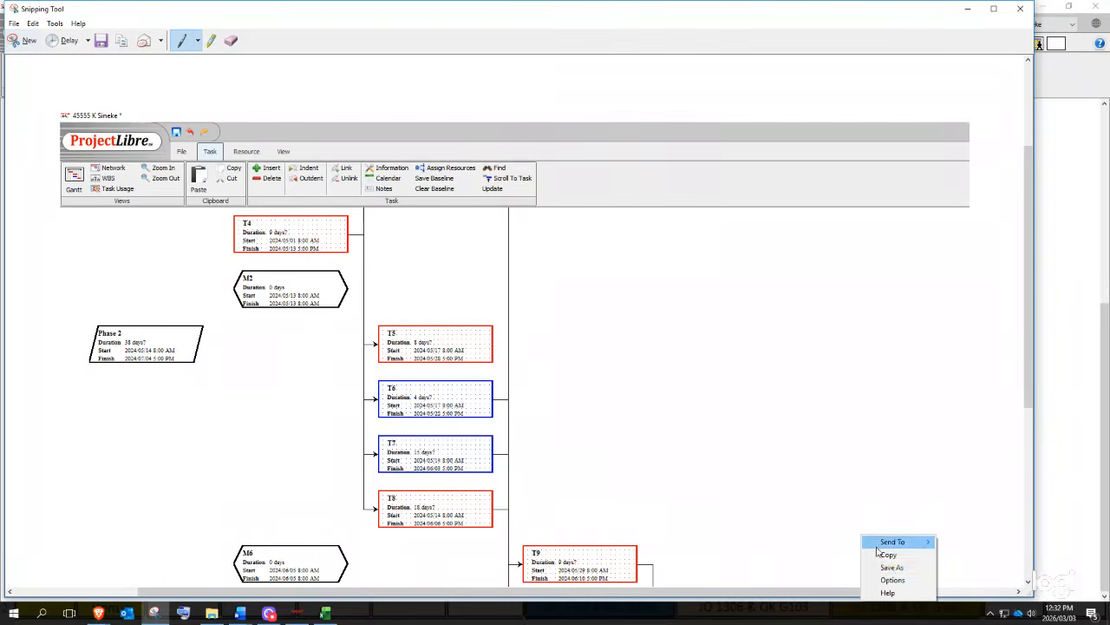
left_click(887, 554)
- Paste the lower network diagram snip at P3 and shift it right toward column Q
left_click(325, 613)
scroll(229, 538, "down", 15)
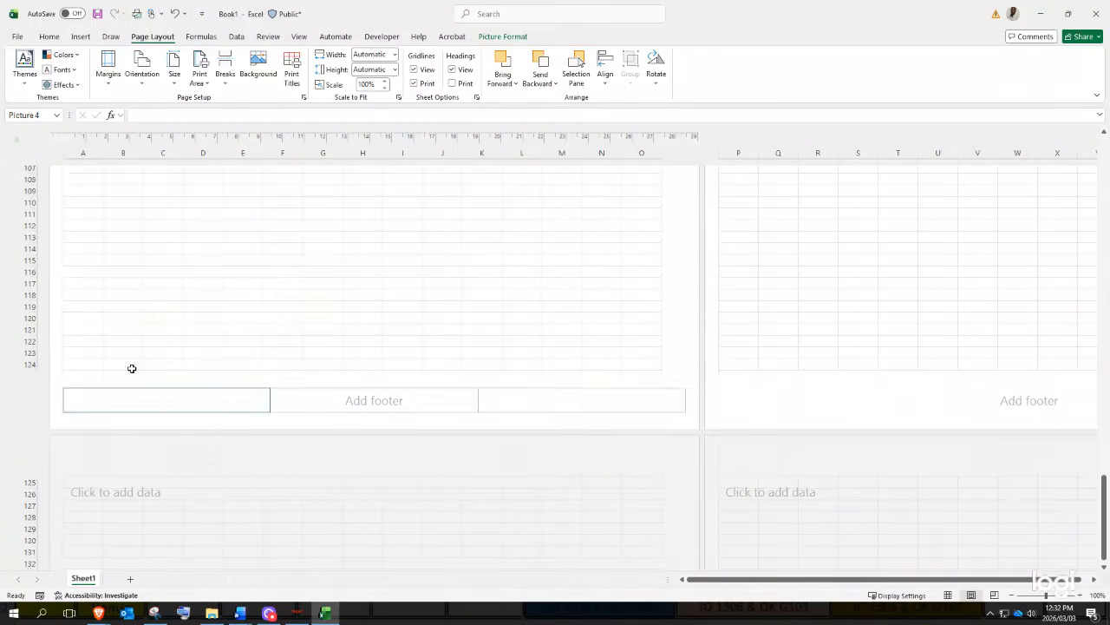
scroll(131, 369, "down", 3)
scroll(628, 230, "up", 5)
scroll(828, 249, "up", 20)
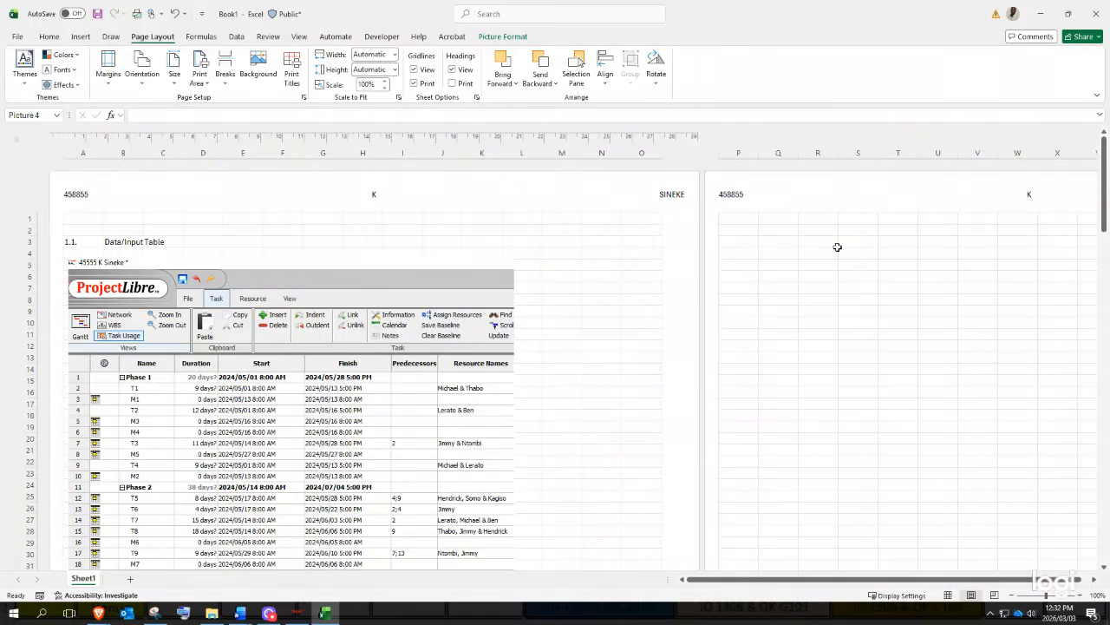
left_click(754, 246)
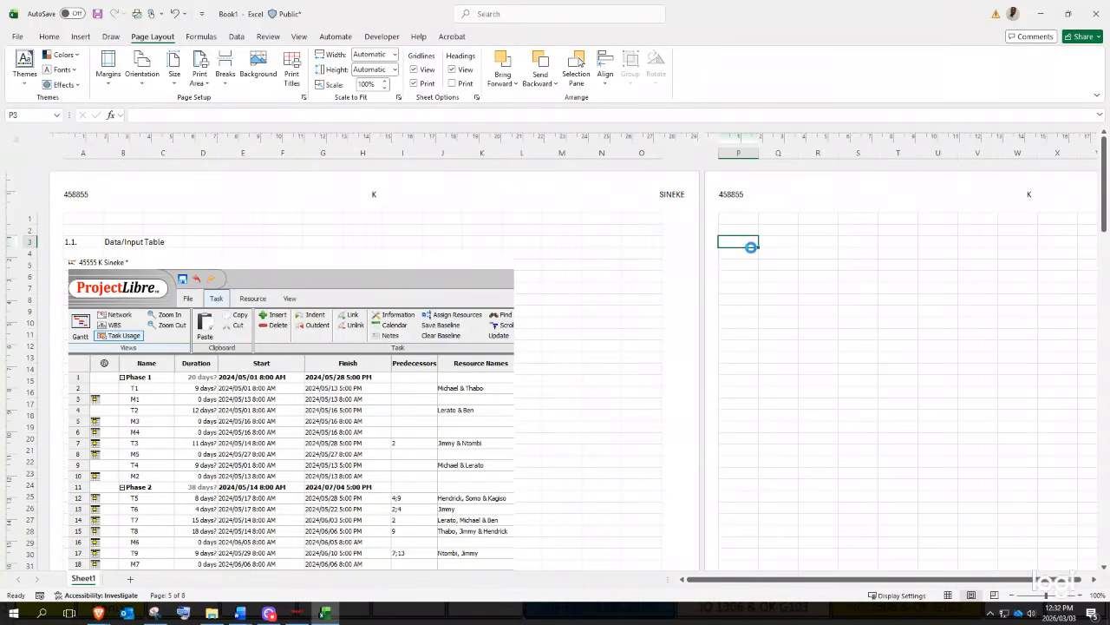
key("ctrl+v")
left_click_drag(751, 250, 812, 224)
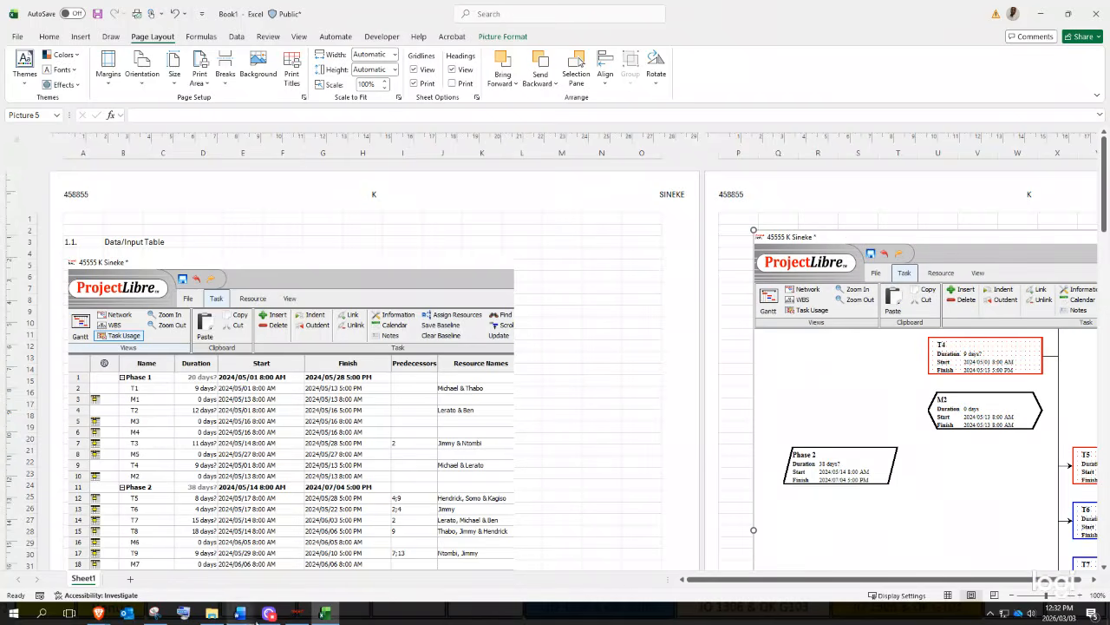
left_click(295, 614)
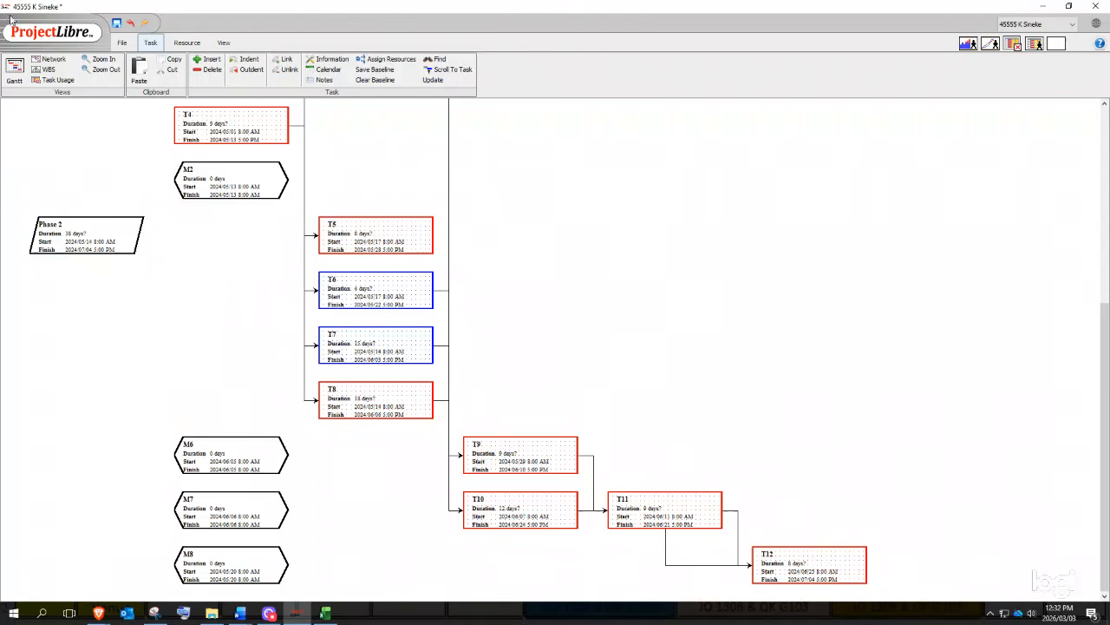
- Switch ProjectLibre to the WBS chart and copy a snip of its Phase 1 level
left_click(48, 70)
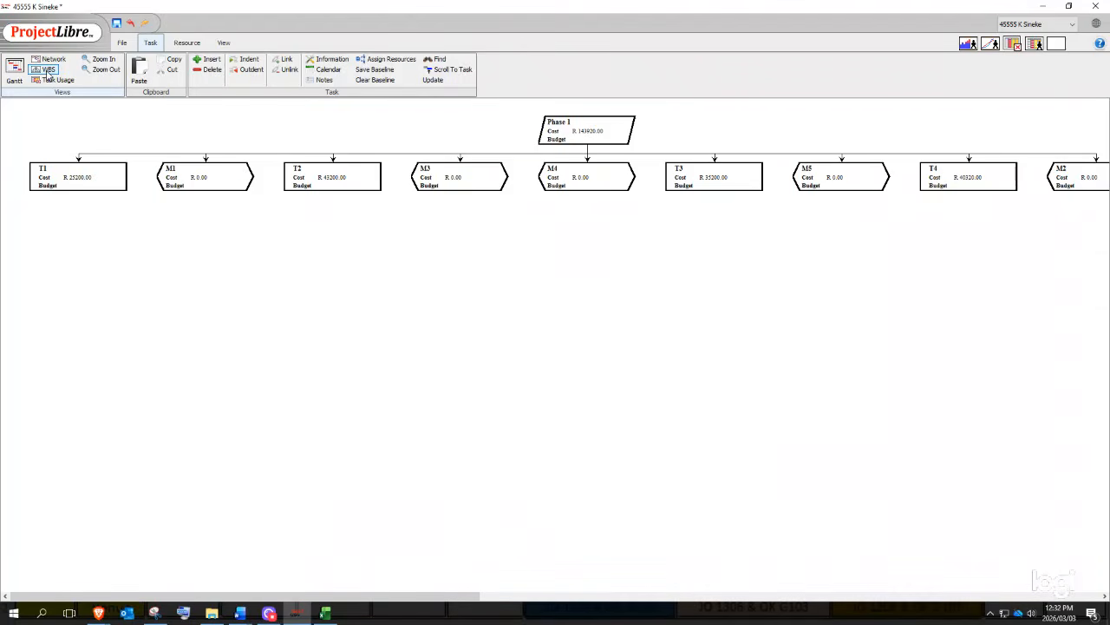
left_click(156, 614)
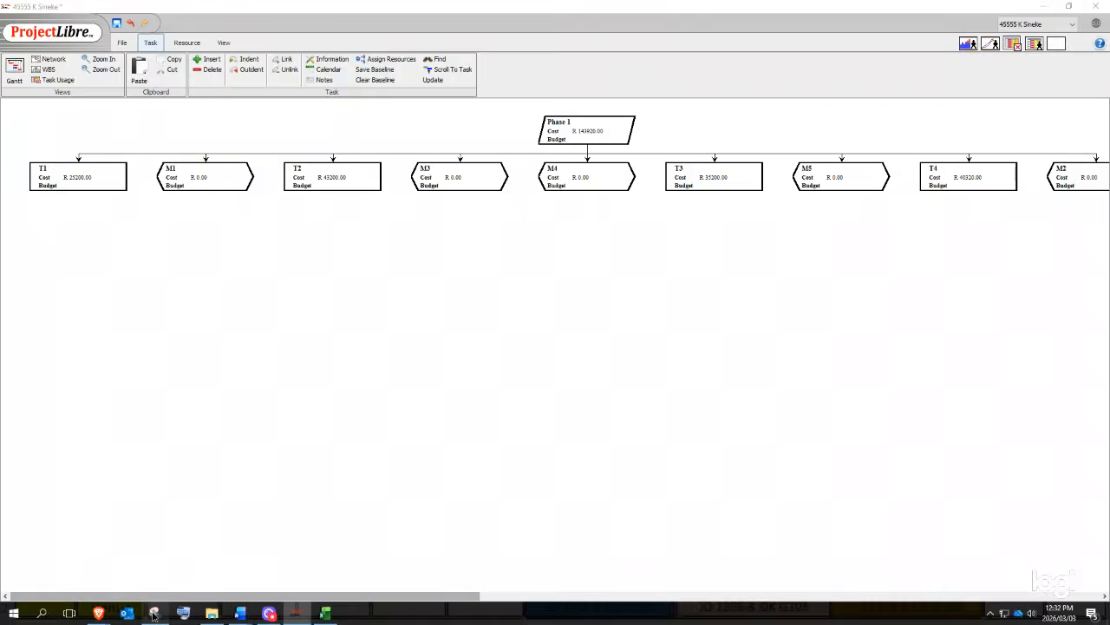
left_click(24, 41)
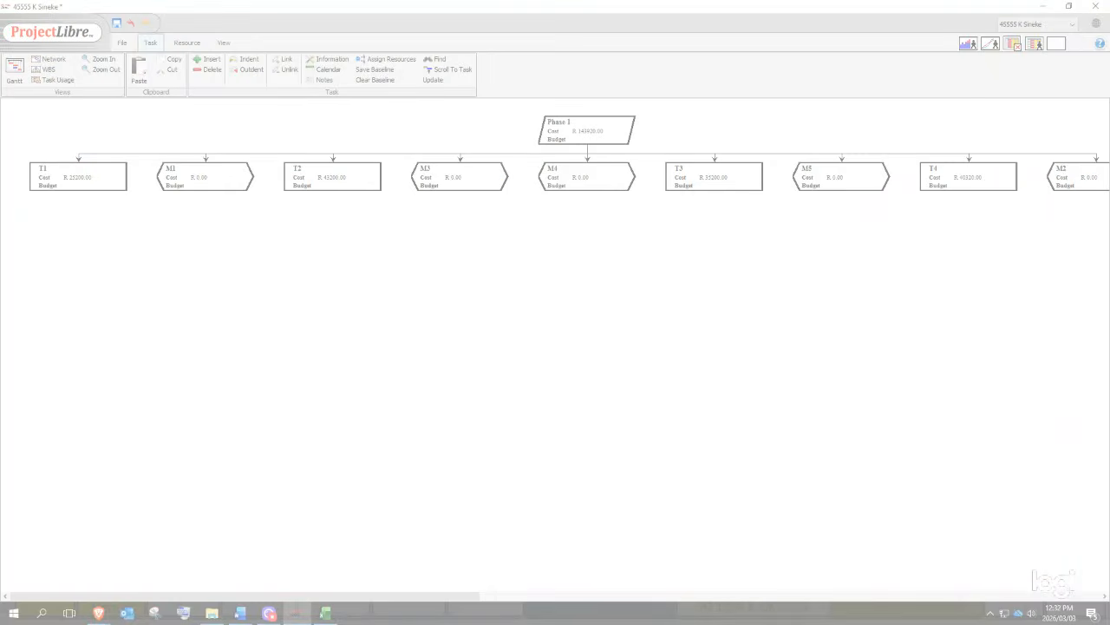
left_click_drag(4, 6, 1106, 205)
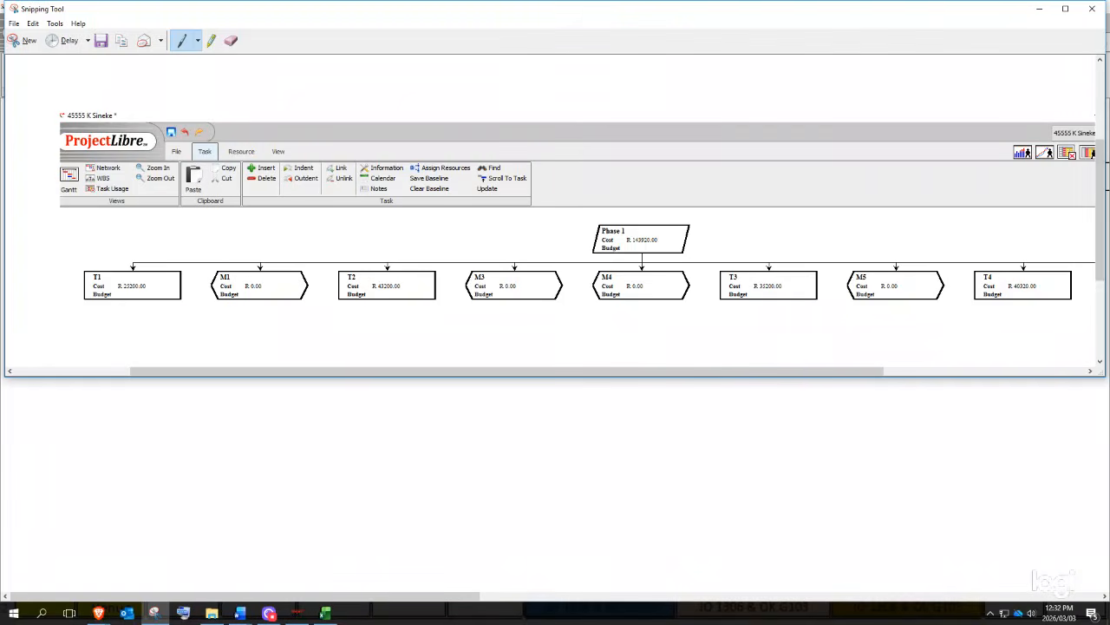
right_click(715, 295)
left_click(746, 316)
left_click(296, 614)
- Paste the WBS snip onto the next right-hand page of the Excel sheet
left_click(326, 613)
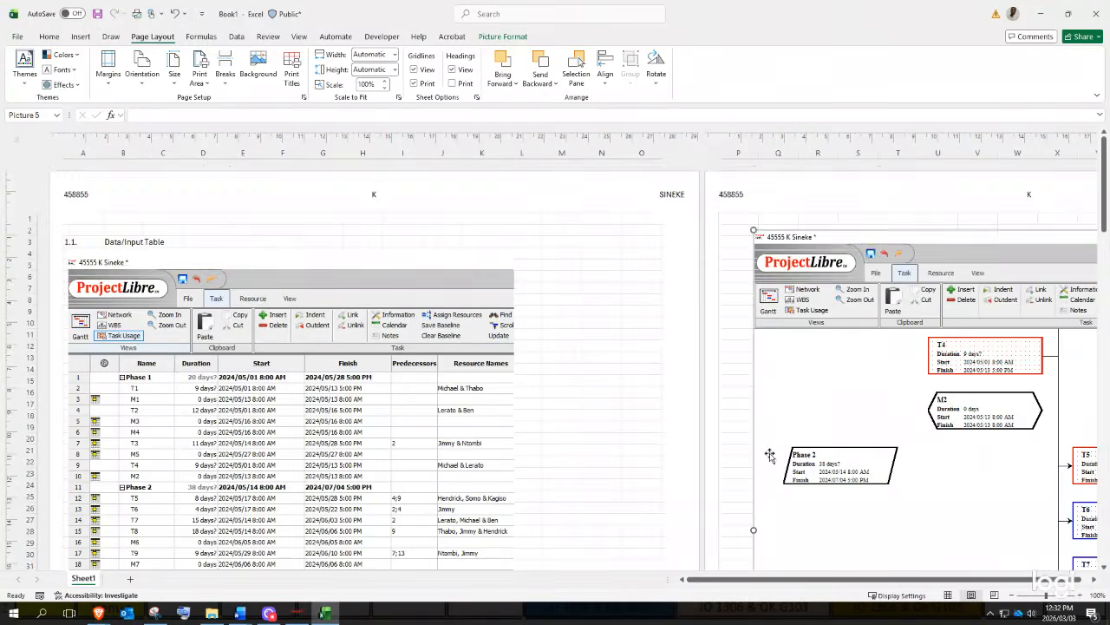
scroll(753, 511, "down", 3)
scroll(752, 492, "down", 10)
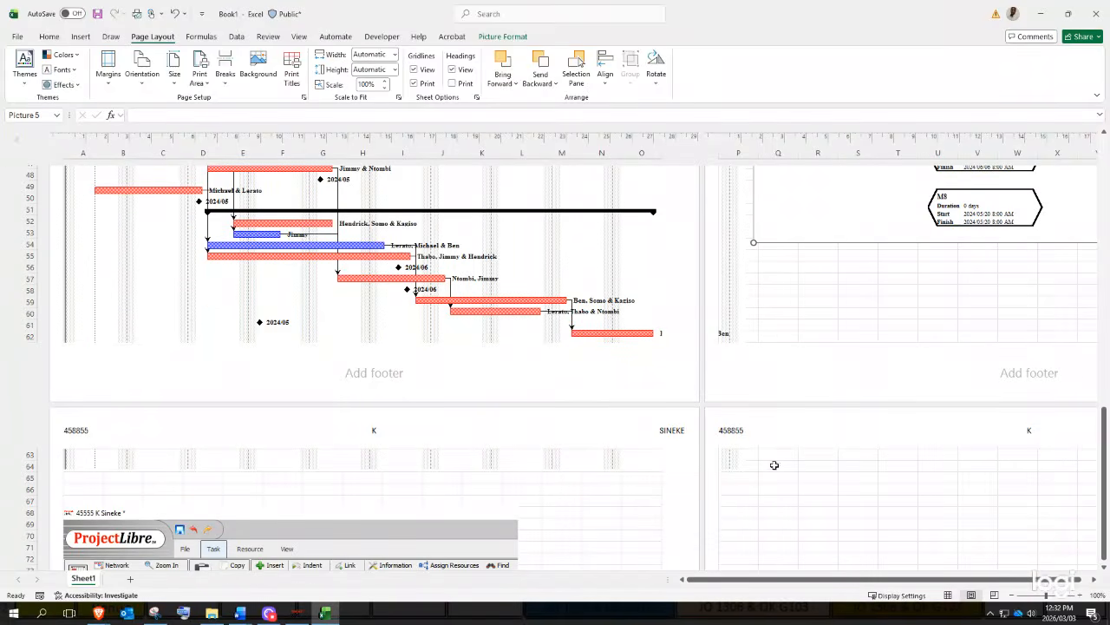
left_click(744, 517)
key("ctrl+v")
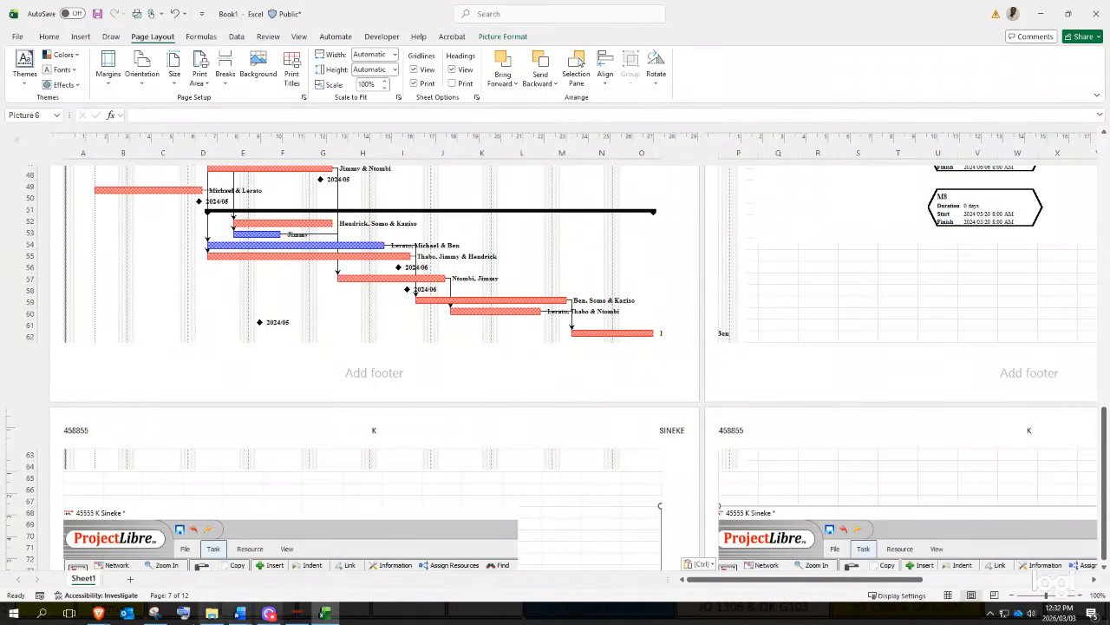
left_click(296, 613)
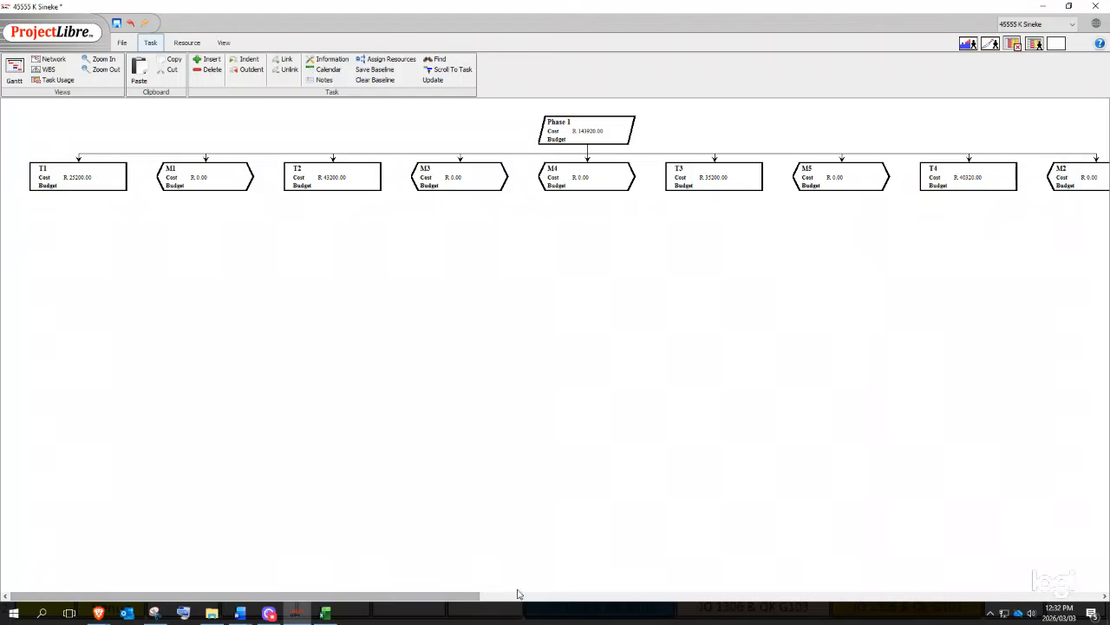
- Scroll the WBS chart to Phase 2, zoom it out, and go back to the Excel sheet
left_click_drag(420, 597, 1074, 560)
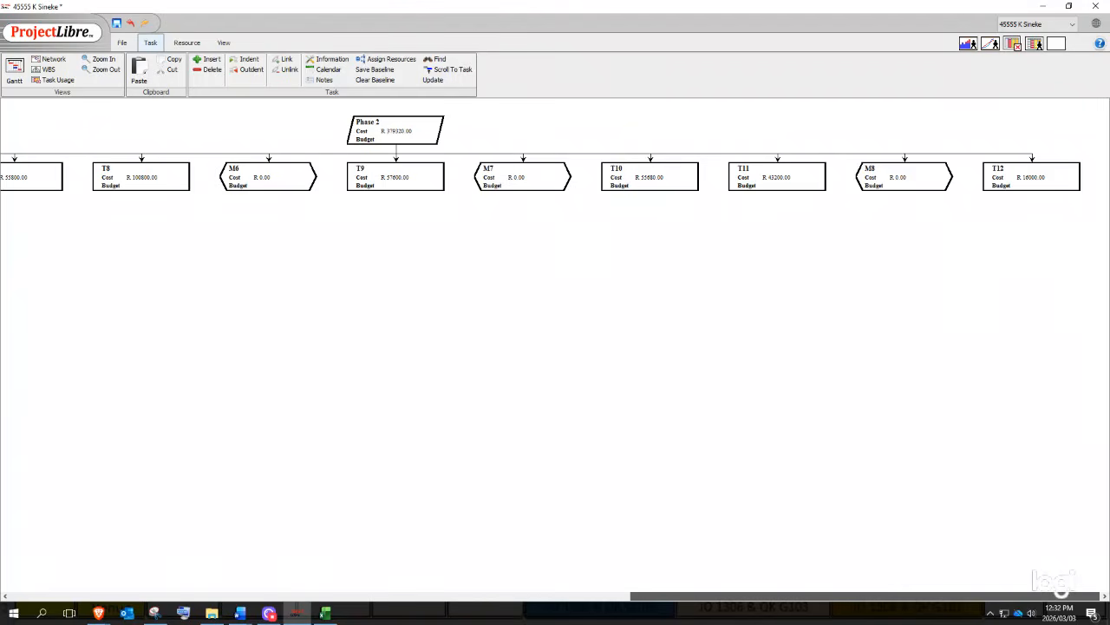
left_click_drag(1060, 591, 850, 614)
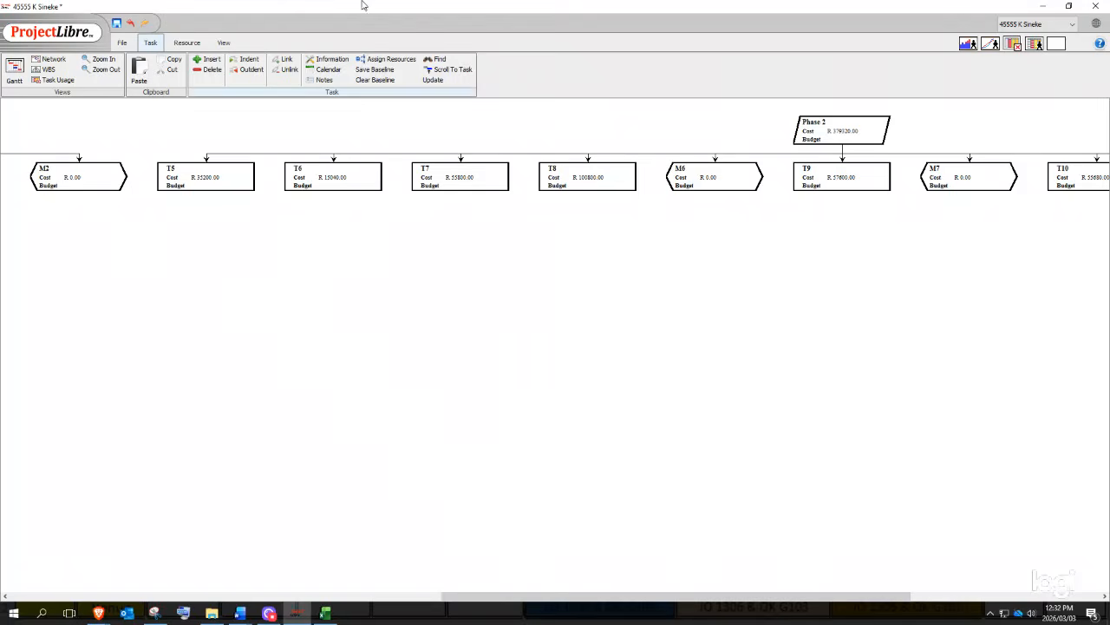
left_click(107, 69)
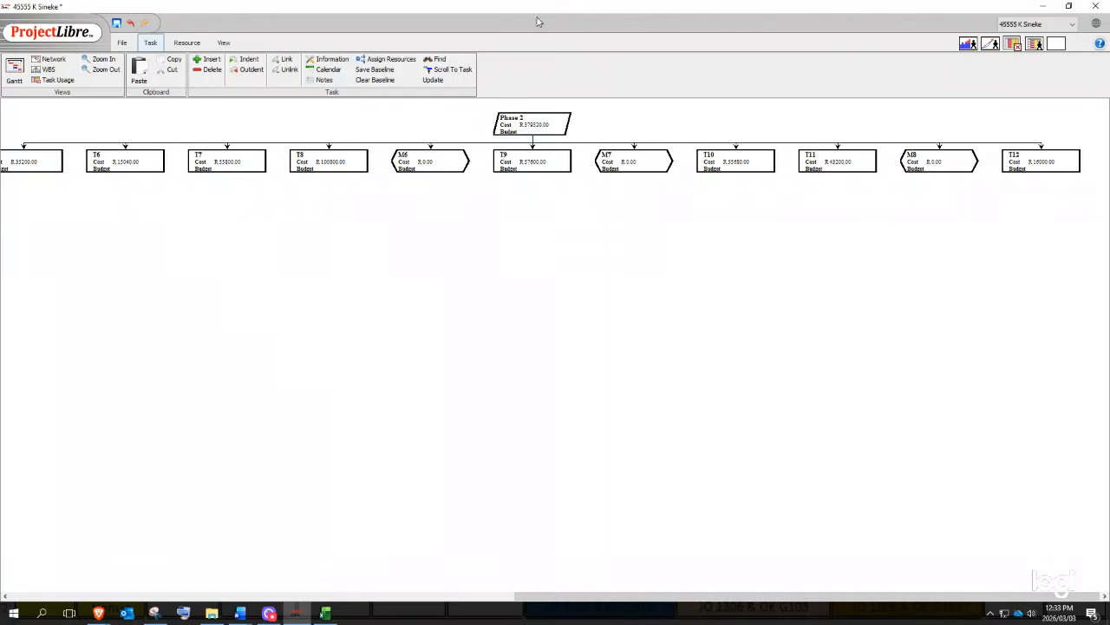
left_click(325, 613)
scroll(825, 302, "up", 5)
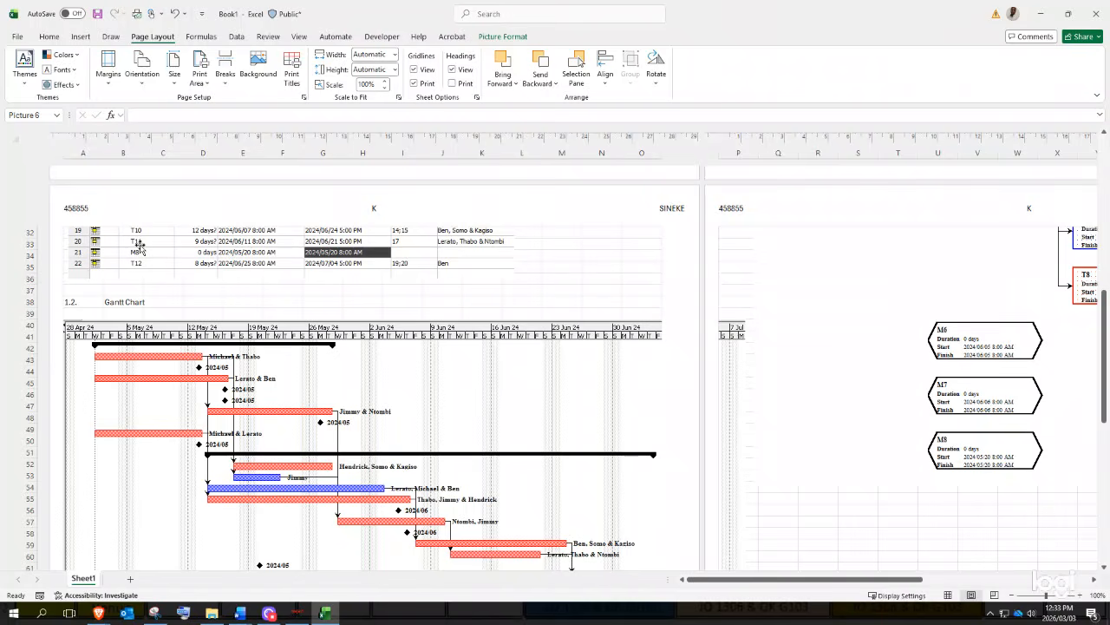
scroll(359, 336, "up", 10)
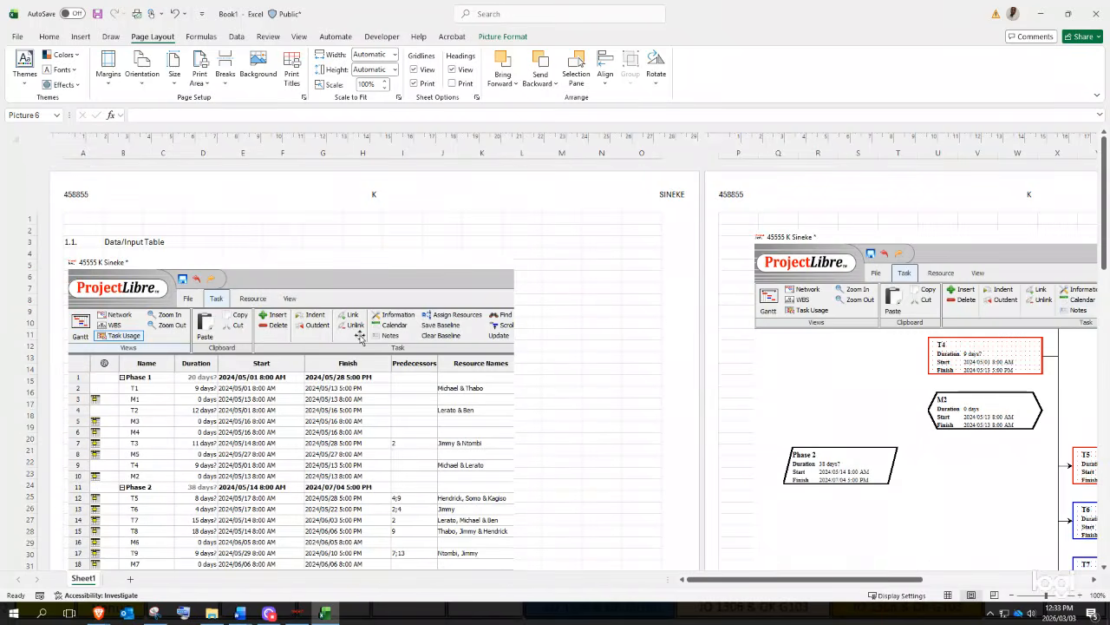
mouse_move(268, 615)
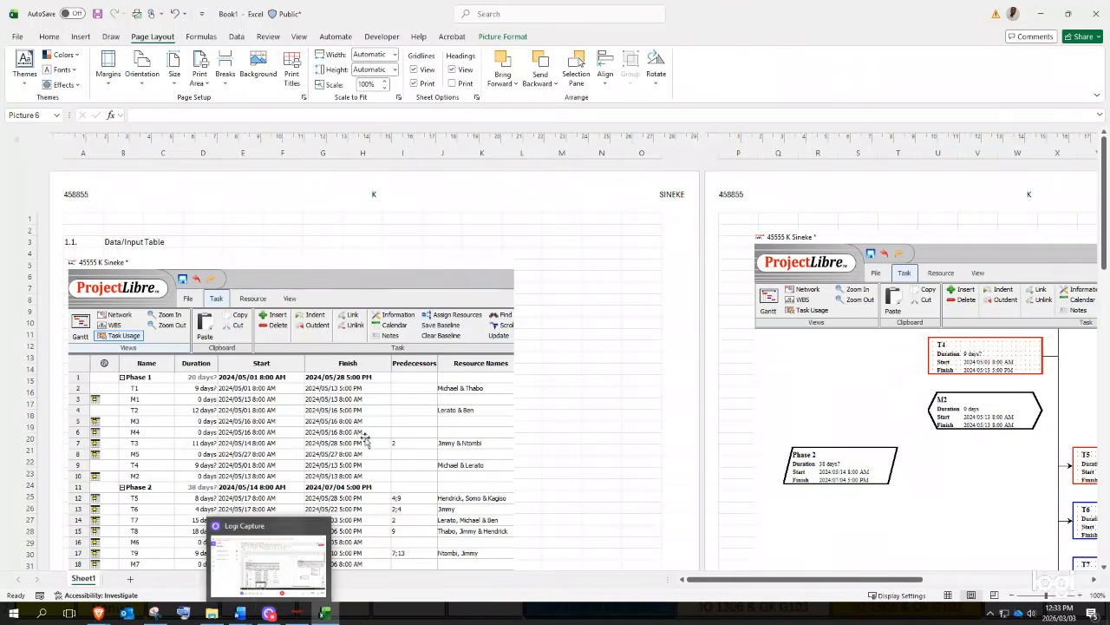
left_click(402, 243)
scroll(373, 286, "down", 12)
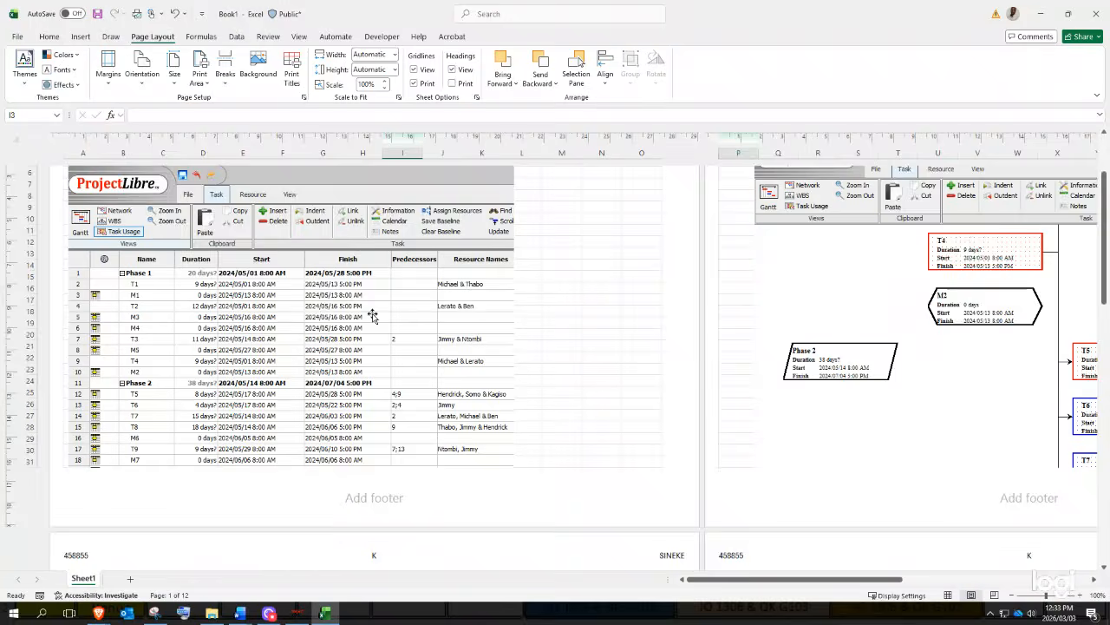